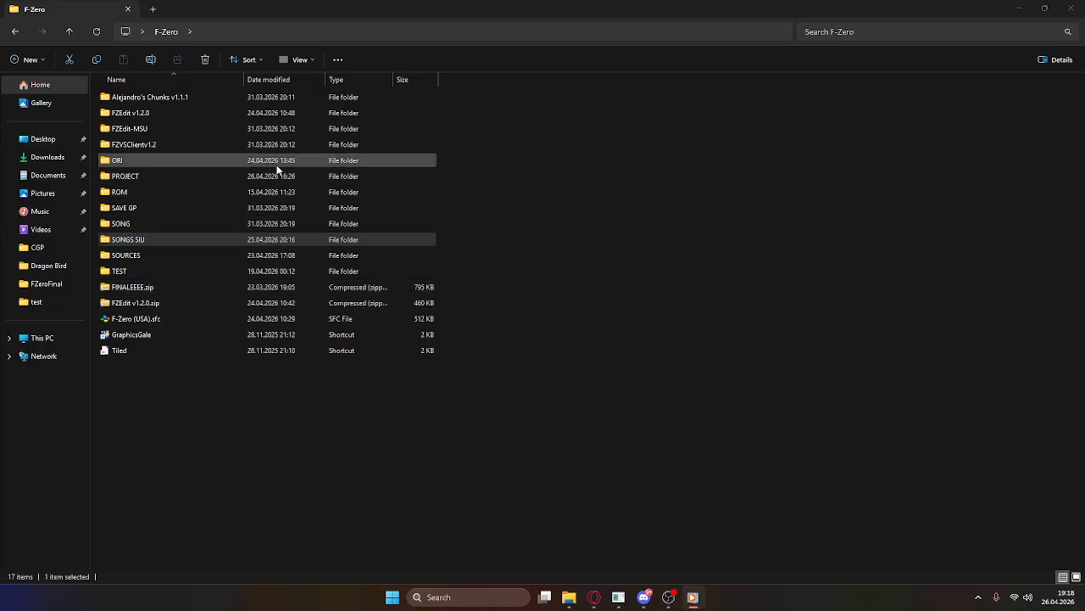
Step: Check the Sources (.asm files) thread of the F-Zero ONLINE server in Discord and return to the file explorer
{"action": "left_click", "coordinate": [643, 597]}
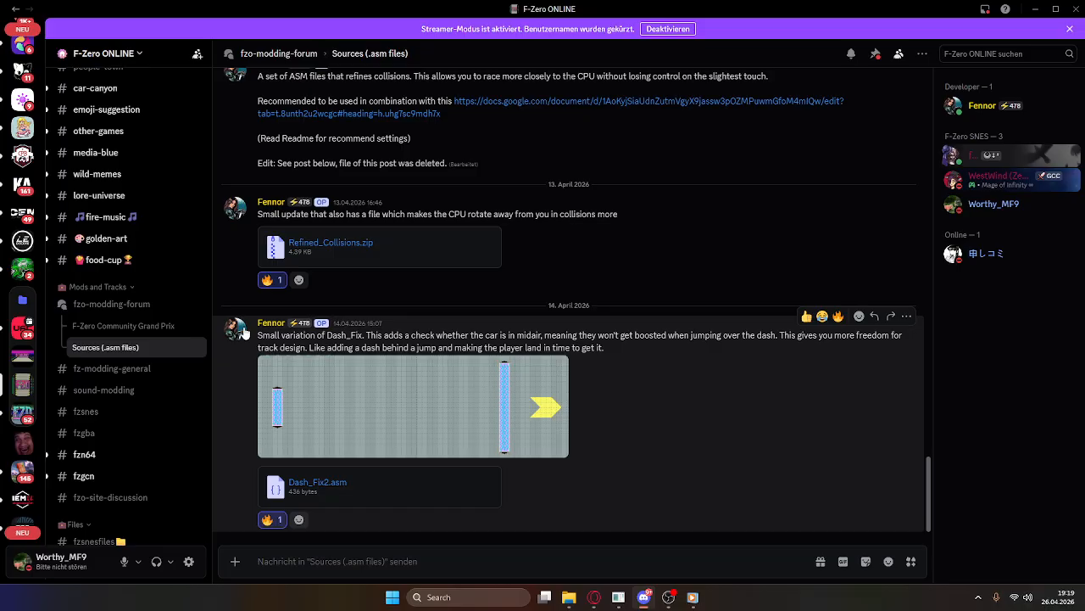
{"action": "left_click", "coordinate": [1040, 7]}
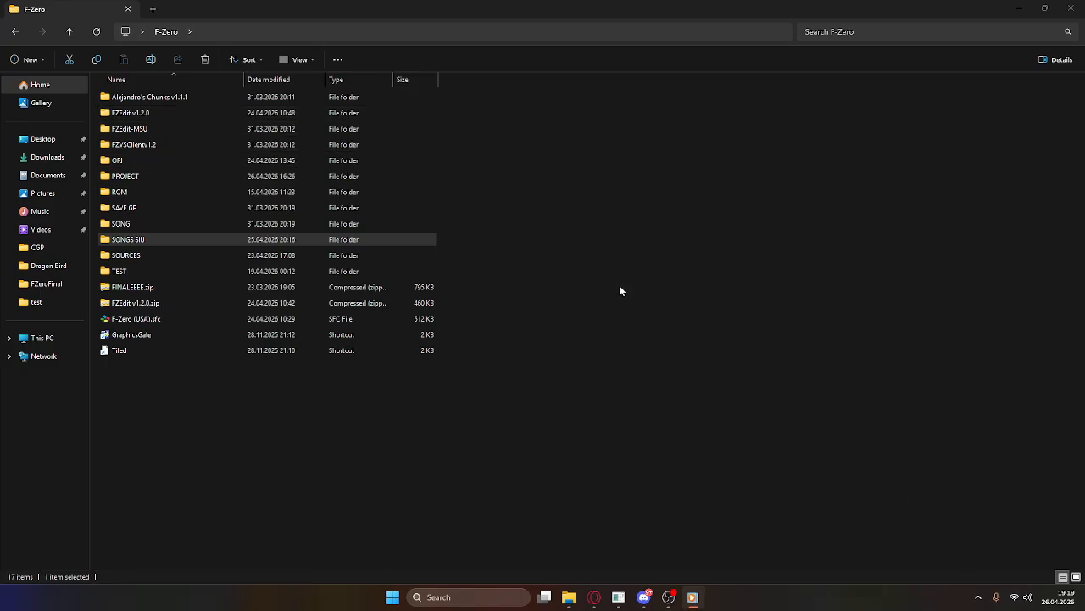
Step: Launch FZEdit.exe from the FZEdit v1.2.0 folder and maximize its window
{"action": "double_click", "coordinate": [153, 114]}
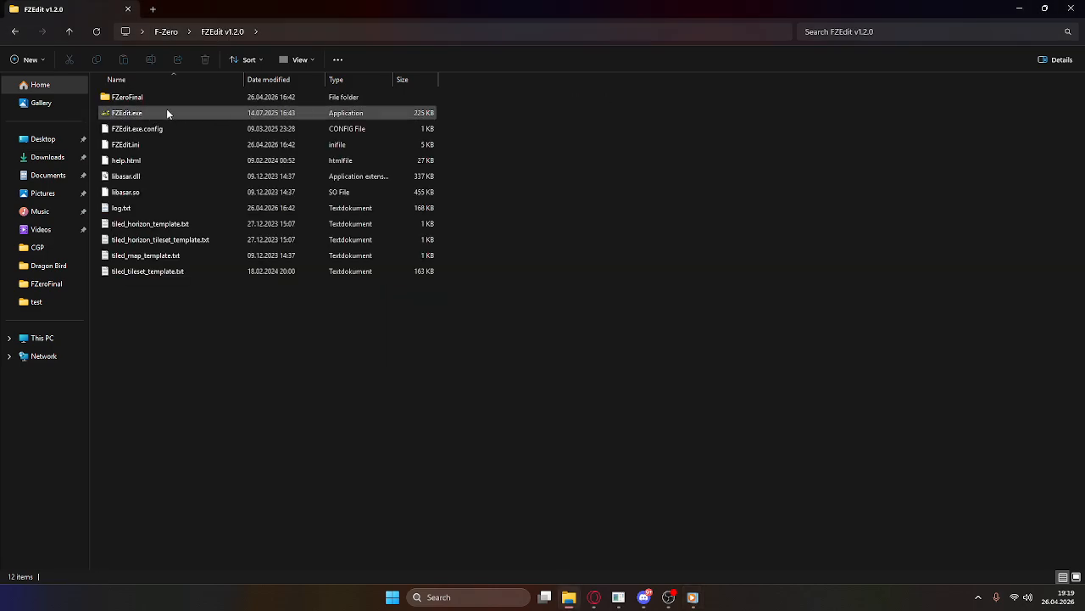
{"action": "left_click", "coordinate": [167, 113]}
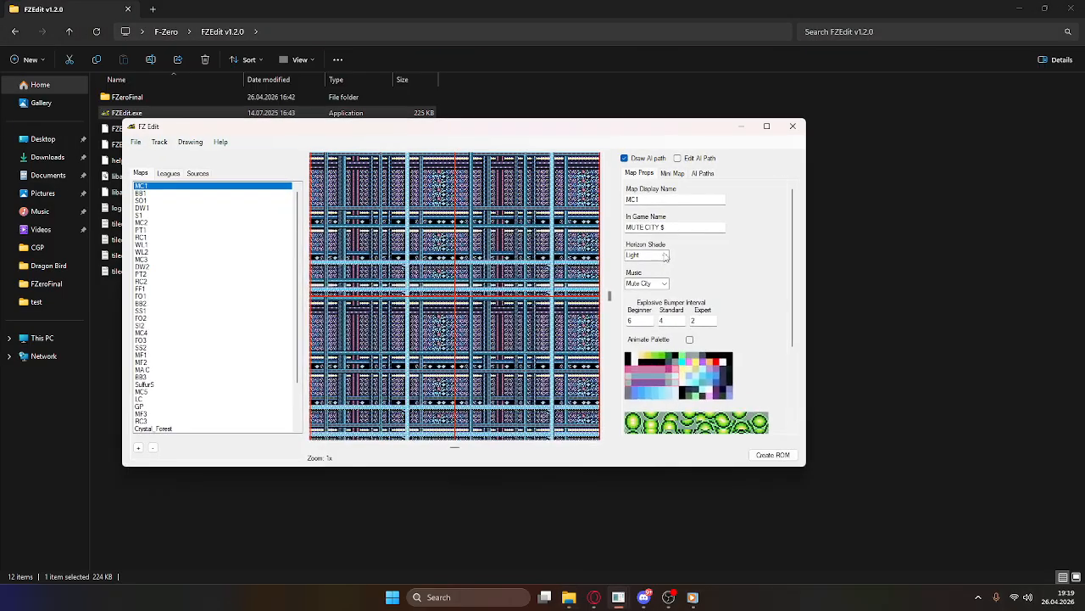
{"action": "left_click", "coordinate": [767, 125]}
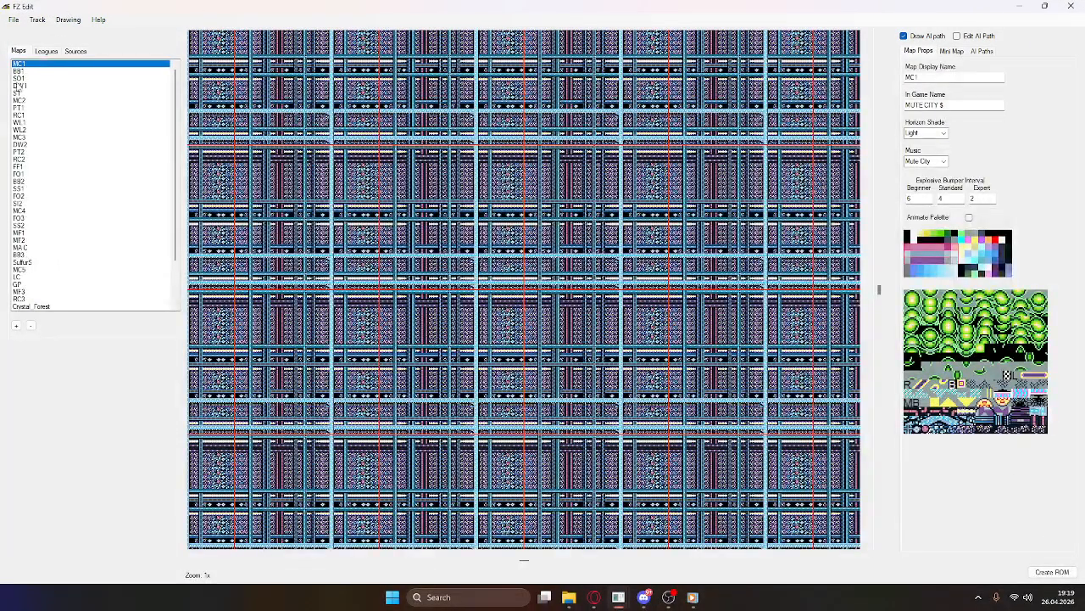
Step: Preview several maps in the map list, including Death Wind III, SS1 and BB1, finishing on MC1
{"action": "scroll", "coordinate": [22, 89], "scroll_direction": "down", "scroll_amount": 3}
{"action": "left_click", "coordinate": [34, 277]}
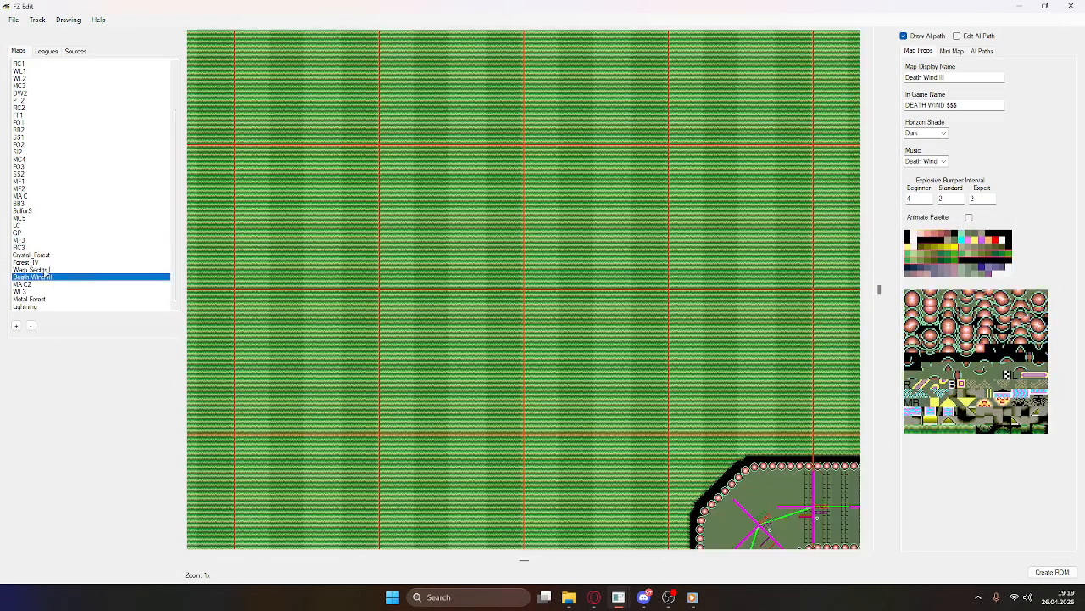
{"action": "left_click", "coordinate": [46, 247]}
{"action": "left_click", "coordinate": [50, 189]}
{"action": "left_click", "coordinate": [51, 139]}
{"action": "scroll", "coordinate": [48, 128], "scroll_direction": "up", "scroll_amount": 2}
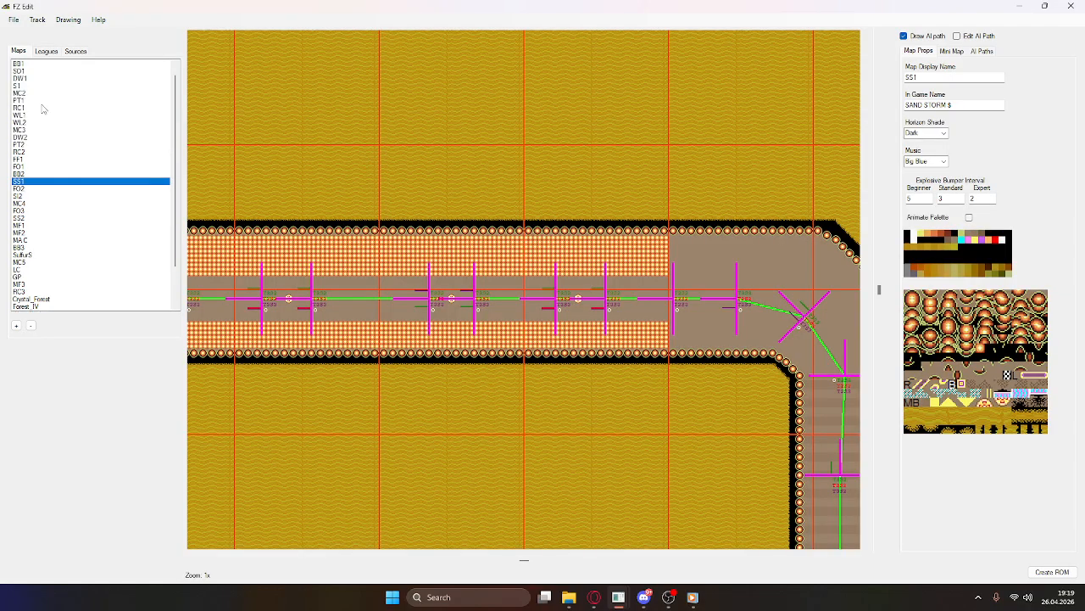
{"action": "left_click", "coordinate": [43, 108]}
{"action": "left_click", "coordinate": [40, 64]}
{"action": "scroll", "coordinate": [42, 98], "scroll_direction": "up", "scroll_amount": 1}
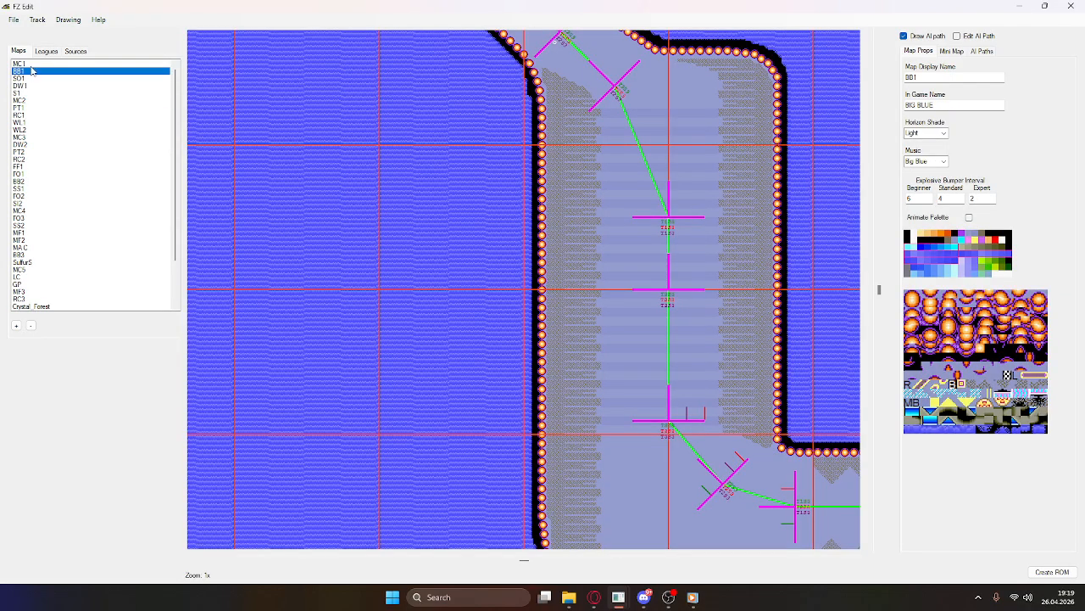
{"action": "left_click", "coordinate": [31, 65]}
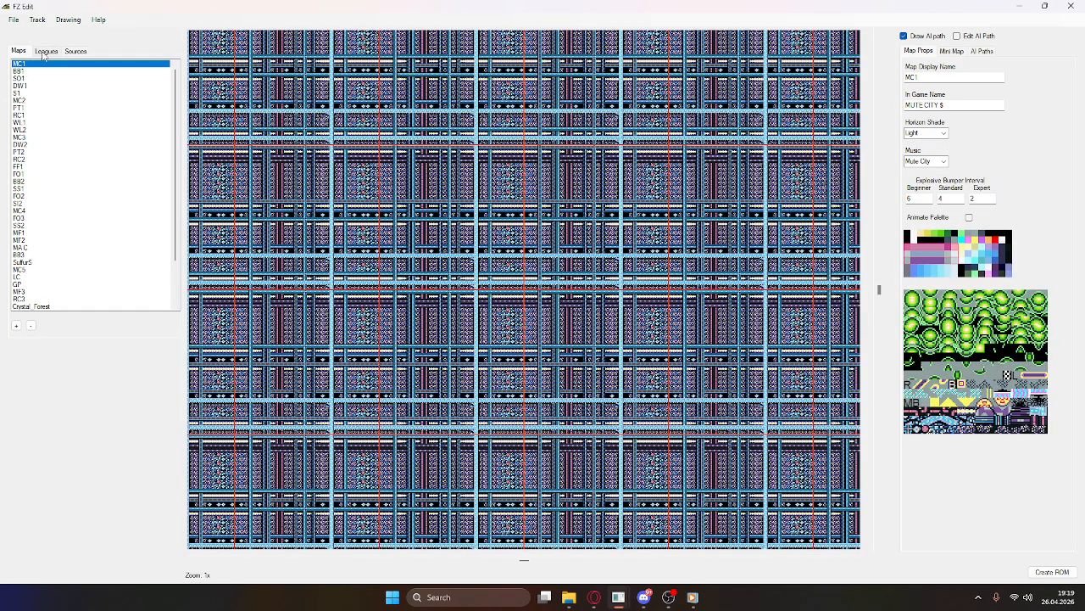
Step: Look through the leagues and their assigned maps, including QUEEN, BS 2 LEAGUE, BS 1 LEAGUE and KING
{"action": "left_click", "coordinate": [44, 53]}
{"action": "left_click", "coordinate": [49, 79]}
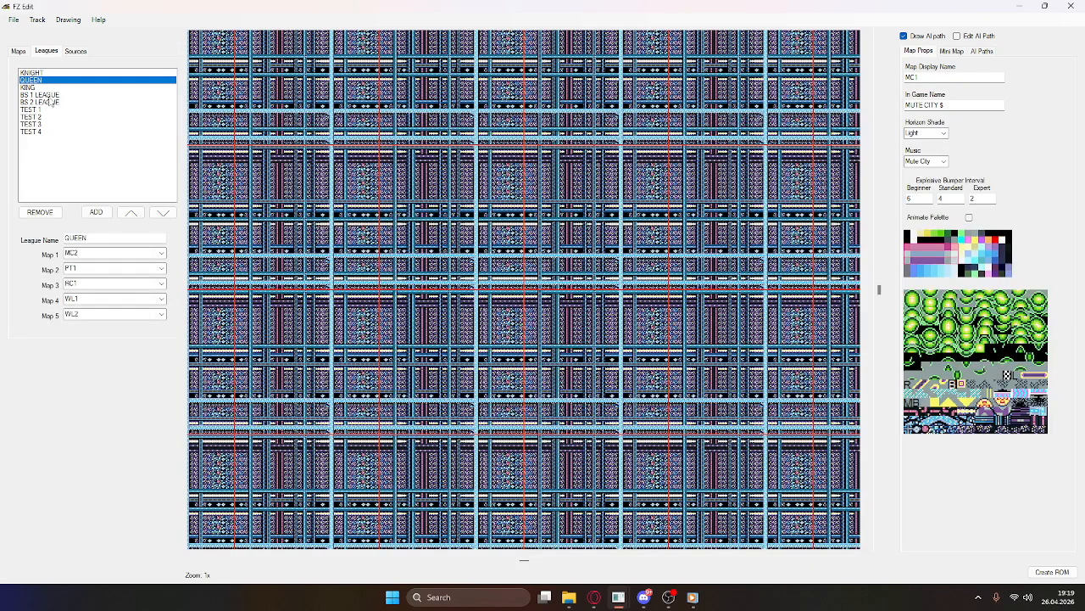
{"action": "left_click", "coordinate": [49, 101]}
{"action": "left_click", "coordinate": [52, 116]}
{"action": "left_click", "coordinate": [48, 95]}
{"action": "left_click", "coordinate": [49, 88]}
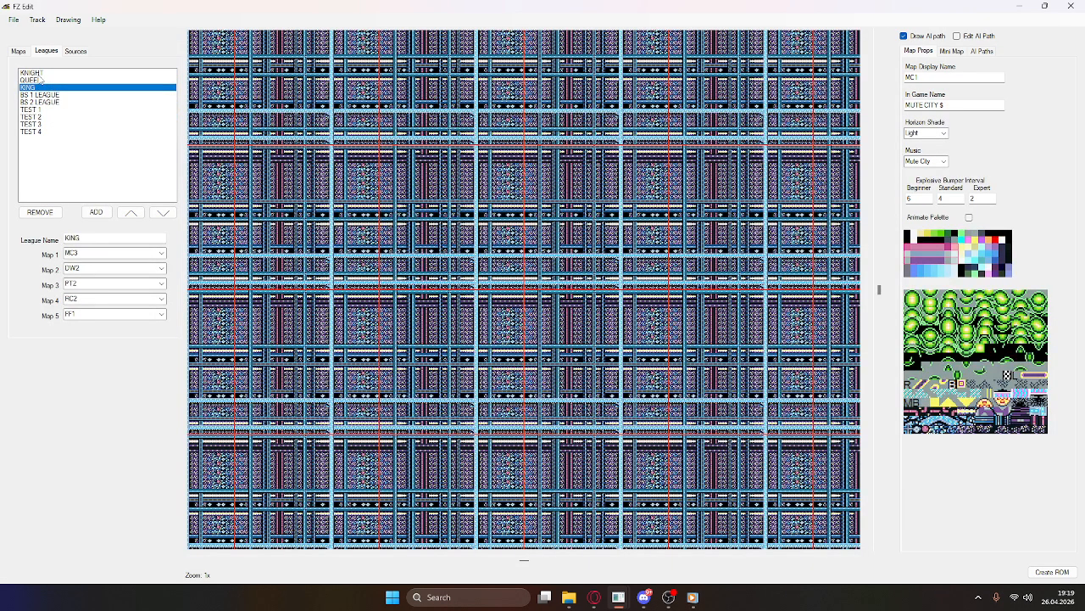
Step: View the list of source files, then return to the map list and select MC1
{"action": "left_click", "coordinate": [75, 51]}
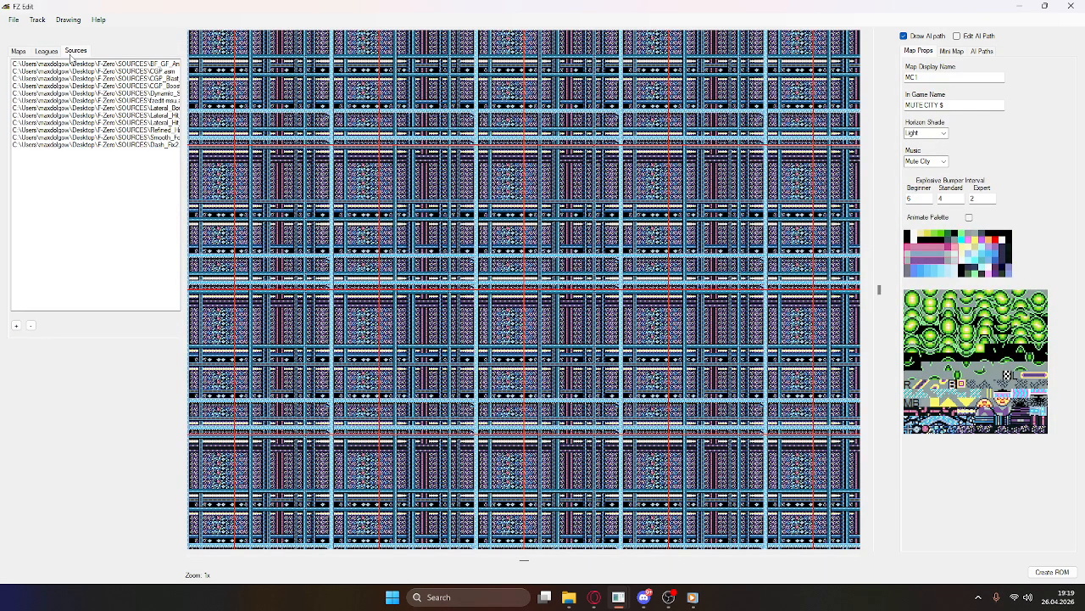
{"action": "left_click", "coordinate": [19, 51]}
{"action": "scroll", "coordinate": [54, 222], "scroll_direction": "down", "scroll_amount": 1}
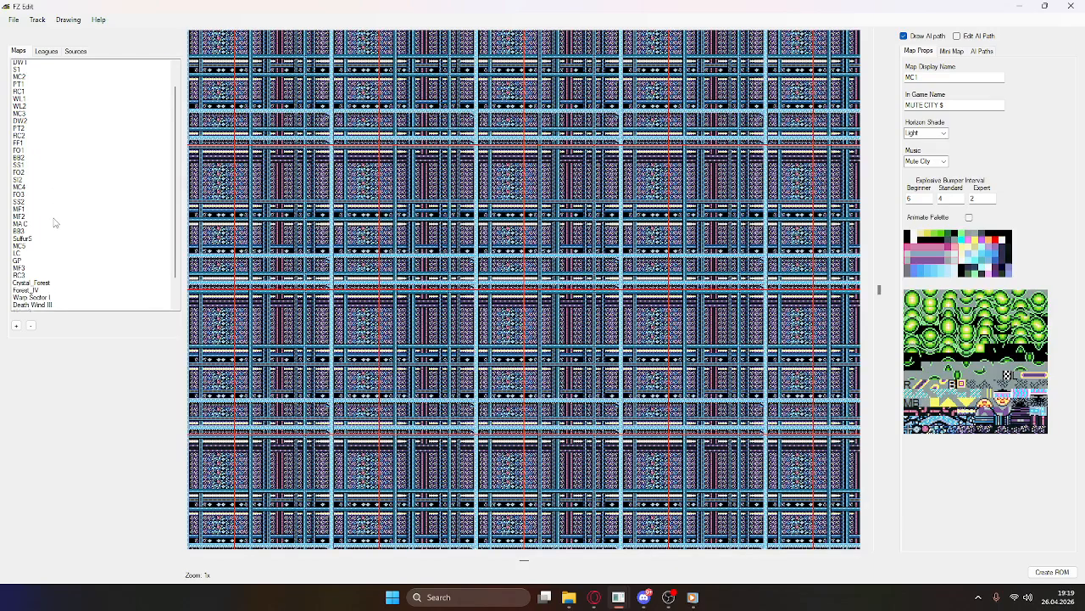
{"action": "scroll", "coordinate": [53, 224], "scroll_direction": "up", "scroll_amount": 1}
{"action": "left_click", "coordinate": [37, 64]}
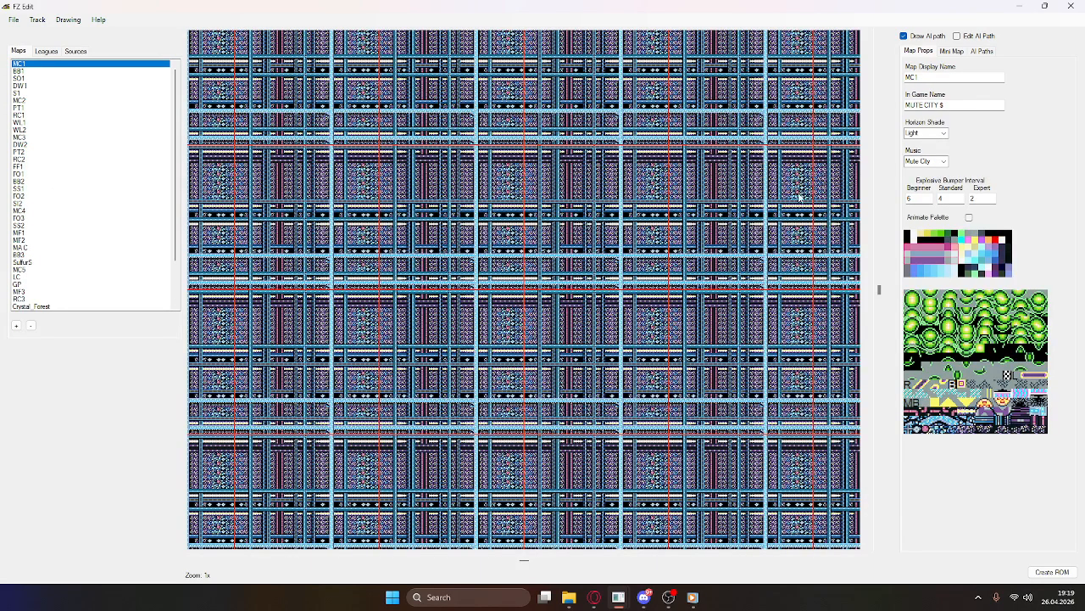
Step: Inspect F-Zero (USA).zip in the ORIGINAL subfolder of the ROM folder in File Explorer, then return to the F-Zero folder
{"action": "left_click", "coordinate": [1071, 6]}
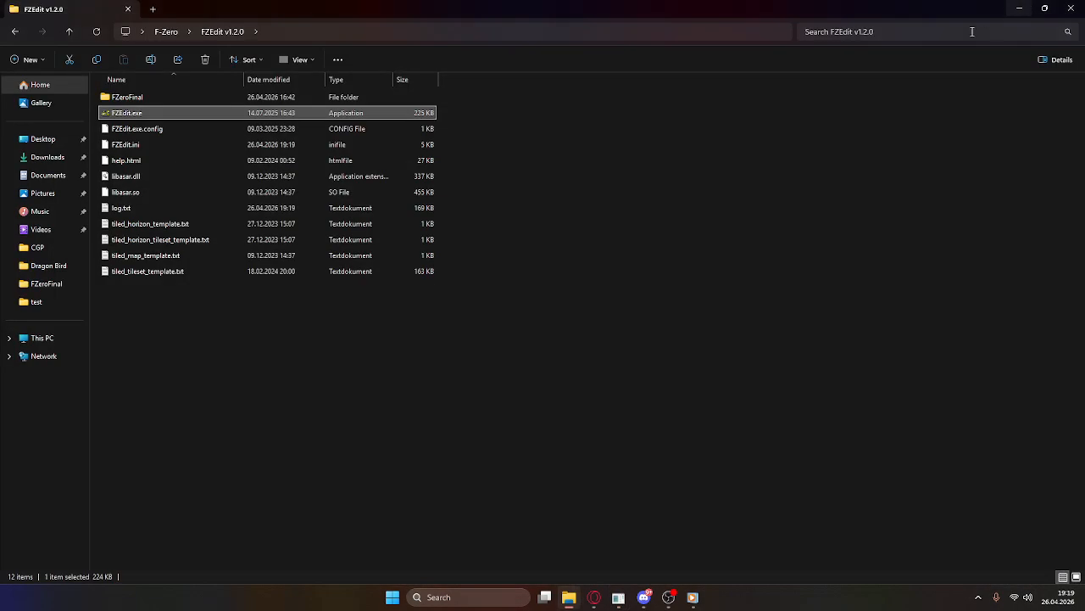
{"action": "left_click", "coordinate": [70, 31]}
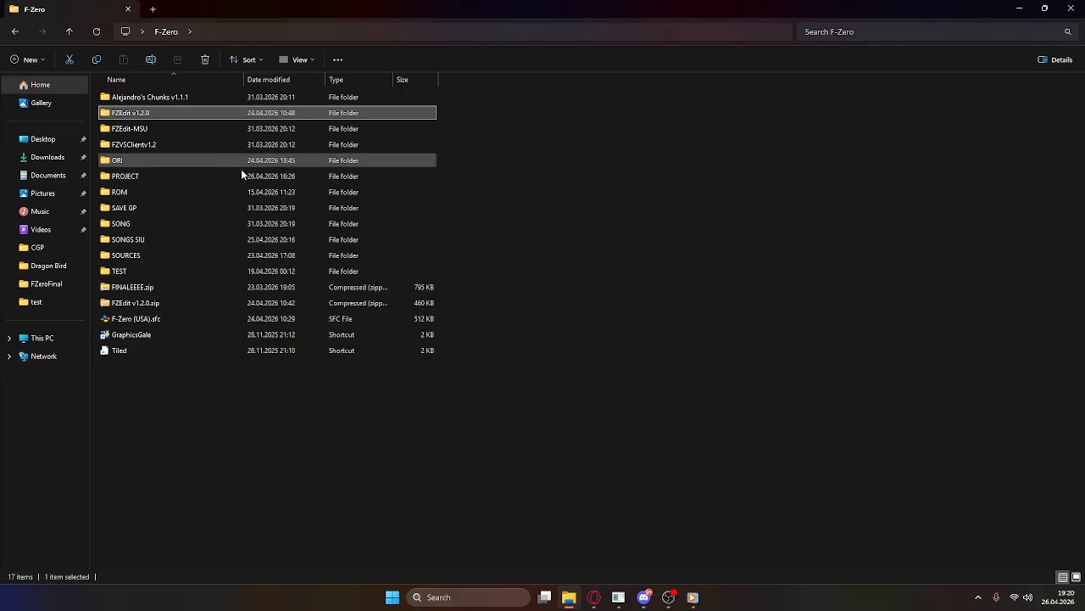
{"action": "double_click", "coordinate": [212, 192]}
{"action": "double_click", "coordinate": [167, 191]}
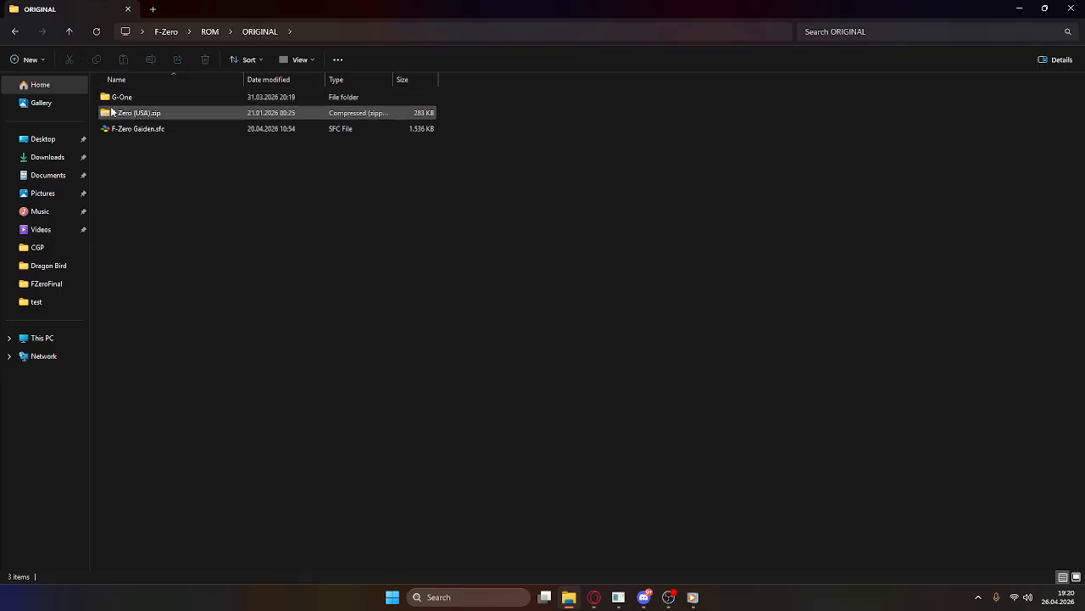
{"action": "double_click", "coordinate": [177, 116]}
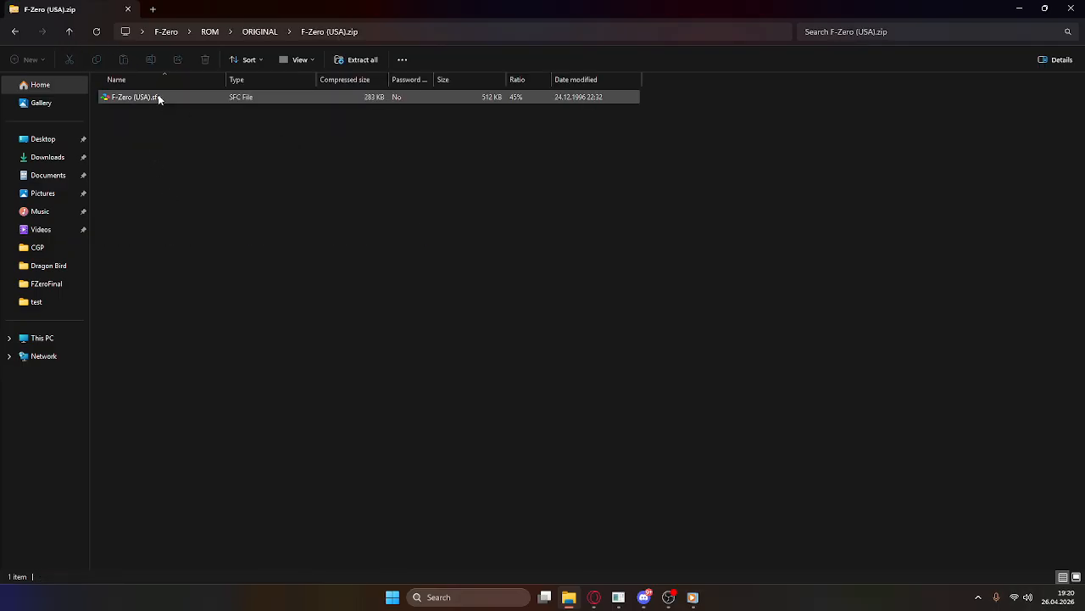
{"action": "left_click", "coordinate": [69, 34]}
{"action": "left_click", "coordinate": [69, 34]}
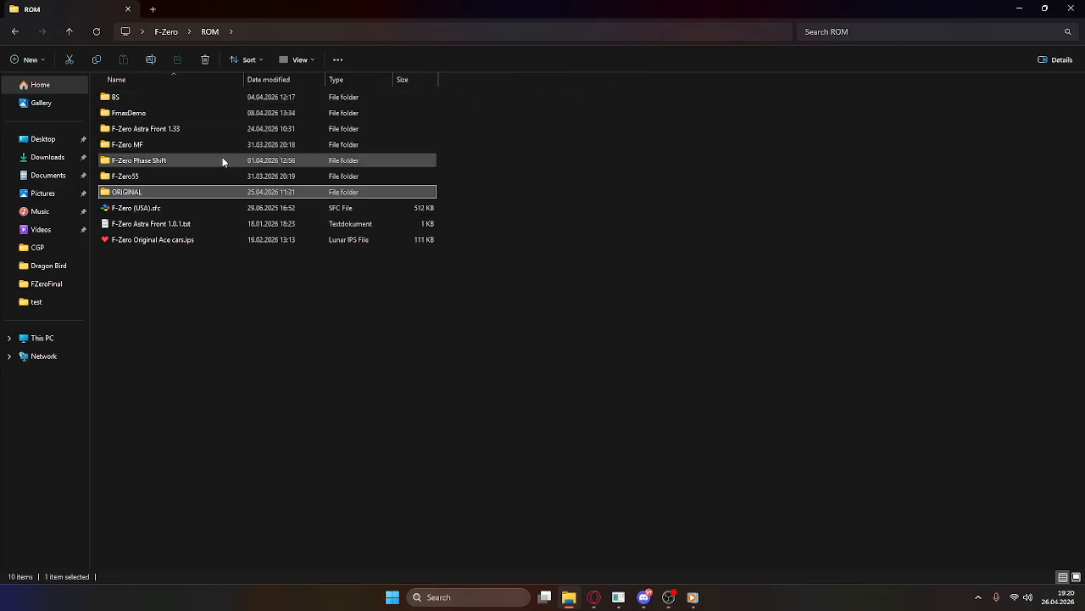
{"action": "left_click", "coordinate": [70, 32]}
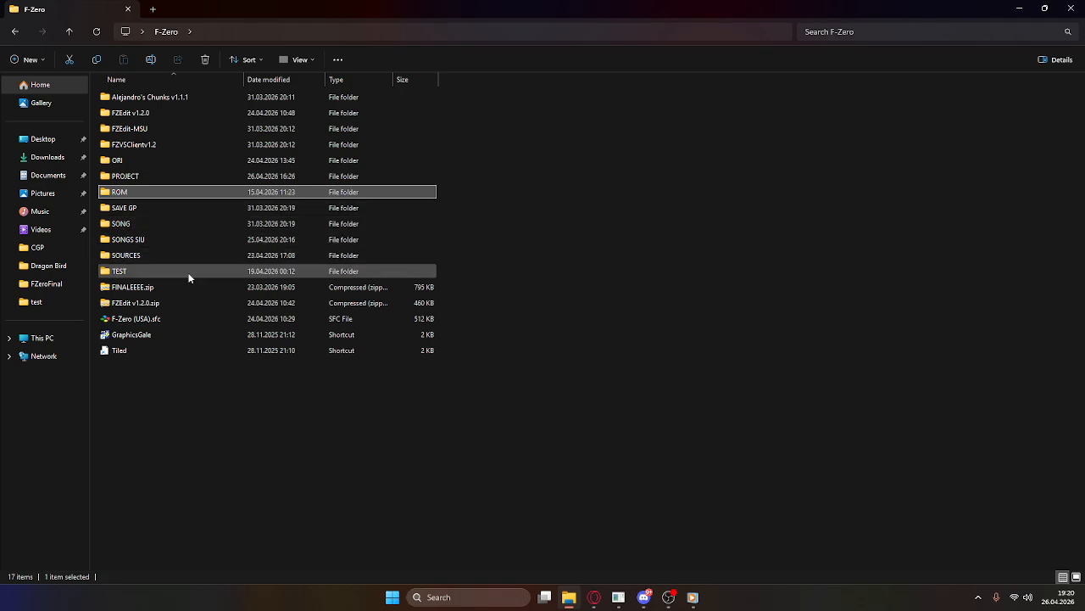
Step: Search Windows for Tiled and then GraphicsGale, and close the search without launching either program
{"action": "left_click", "coordinate": [486, 597]}
{"action": "type", "text": "tiled"}
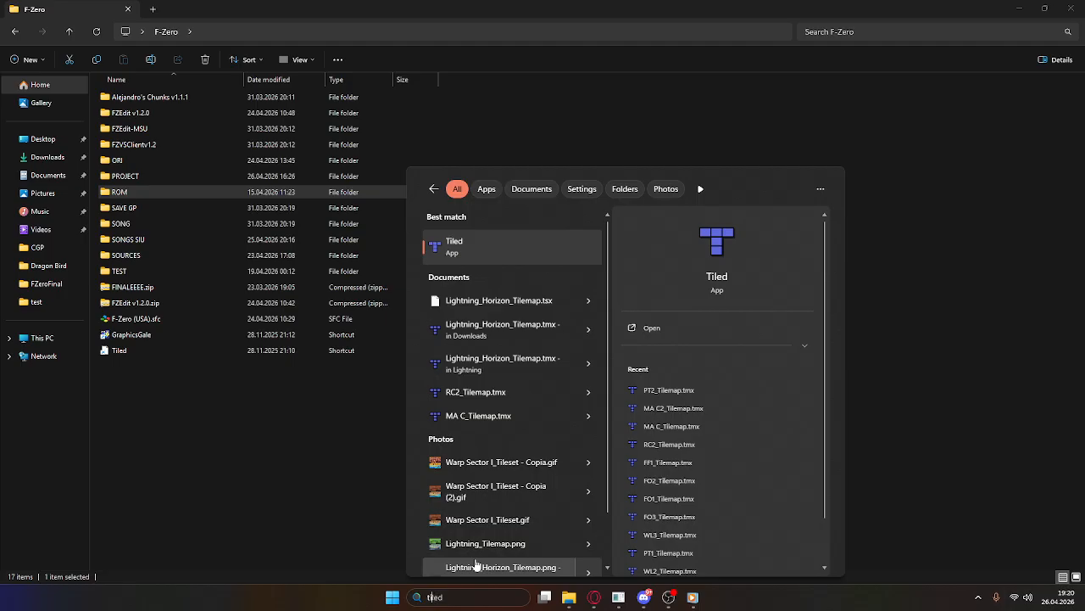
{"action": "key", "text": "BackSpace"}
{"action": "key", "text": "BackSpace"}
{"action": "key", "text": "BackSpace"}
{"action": "key", "text": "BackSpace"}
{"action": "key", "text": "BackSpace"}
{"action": "type", "text": "graphicsGa"}
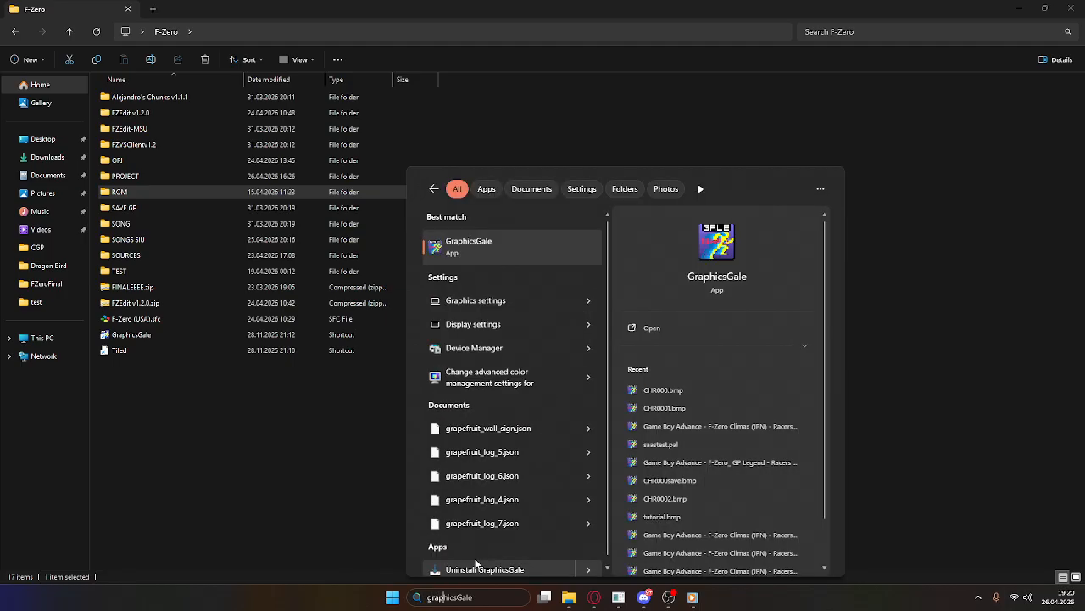
{"action": "left_click", "coordinate": [653, 124]}
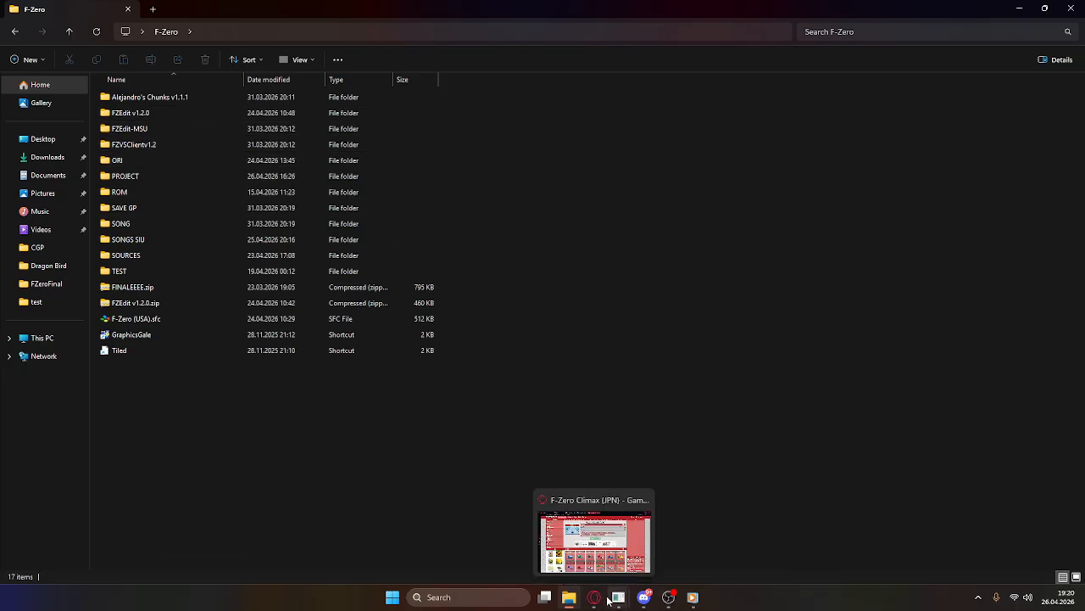
Step: Close the extra FZ Edit window showing the TEST 4 league and show the whole MC1 track in the remaining one
{"action": "mouse_move", "coordinate": [616, 600]}
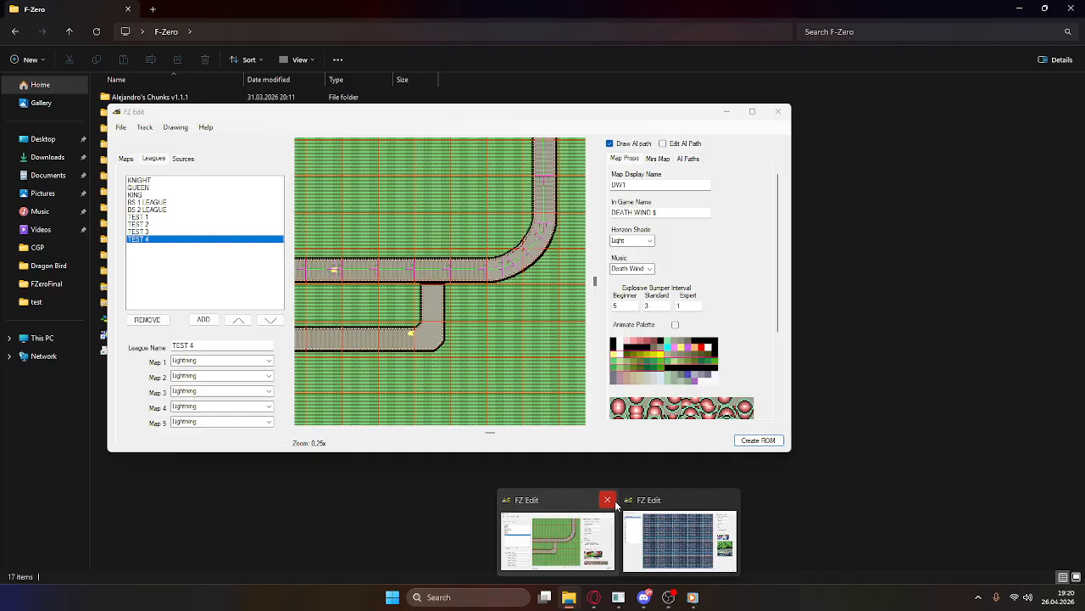
{"action": "left_click", "coordinate": [598, 494]}
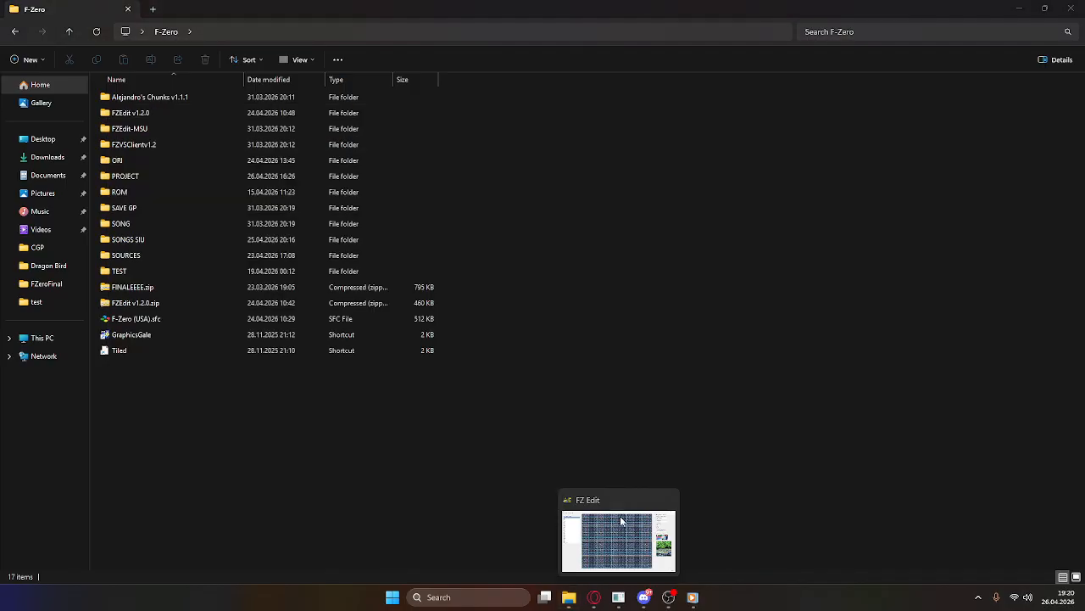
{"action": "left_click", "coordinate": [622, 525]}
{"action": "scroll", "coordinate": [331, 245], "scroll_direction": "down", "scroll_amount": 5}
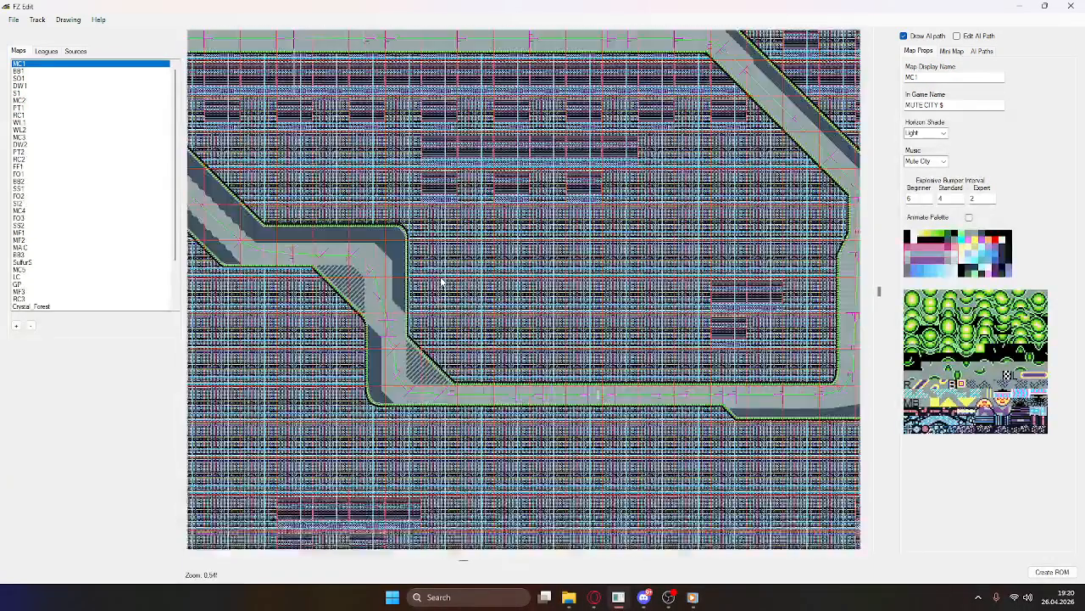
{"action": "scroll", "coordinate": [442, 281], "scroll_direction": "down", "scroll_amount": 5}
Step: Review the file and help commands and the ROM loading dialog without loading a file
{"action": "left_click", "coordinate": [14, 20]}
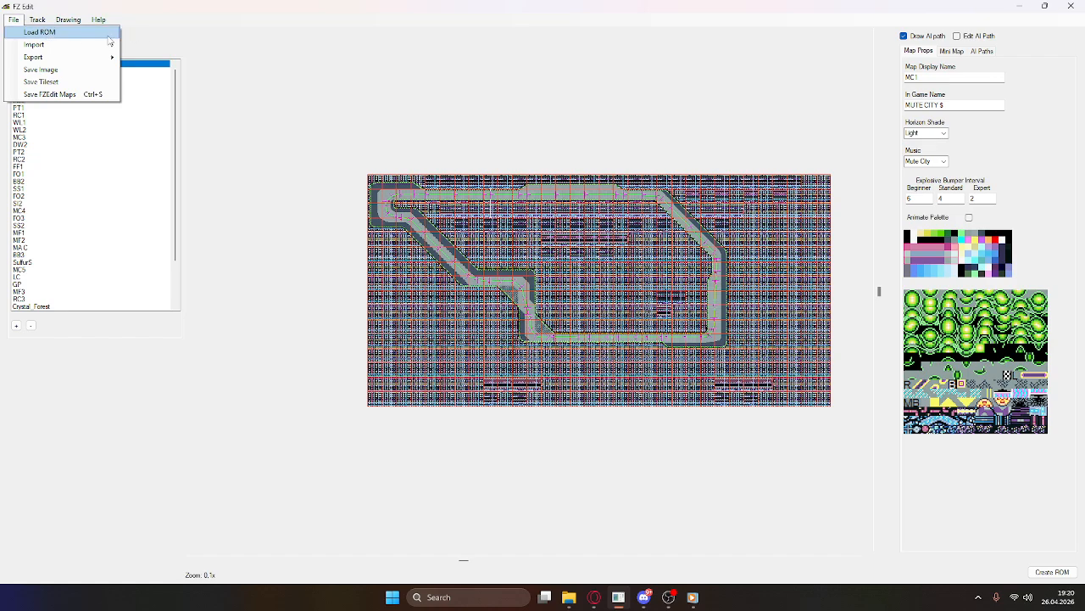
{"action": "mouse_move", "coordinate": [101, 20]}
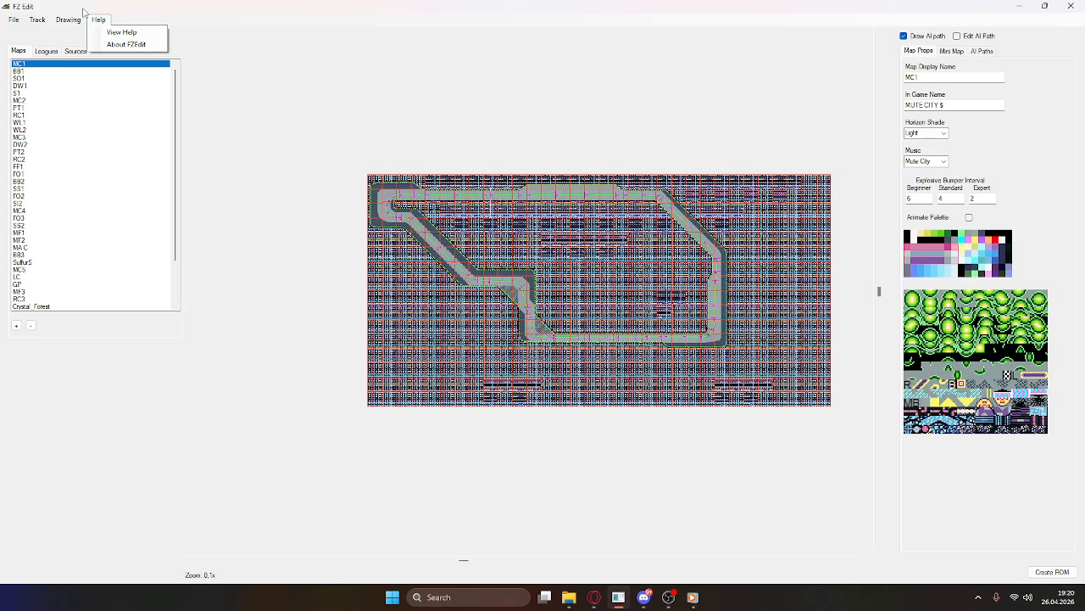
{"action": "mouse_move", "coordinate": [13, 23]}
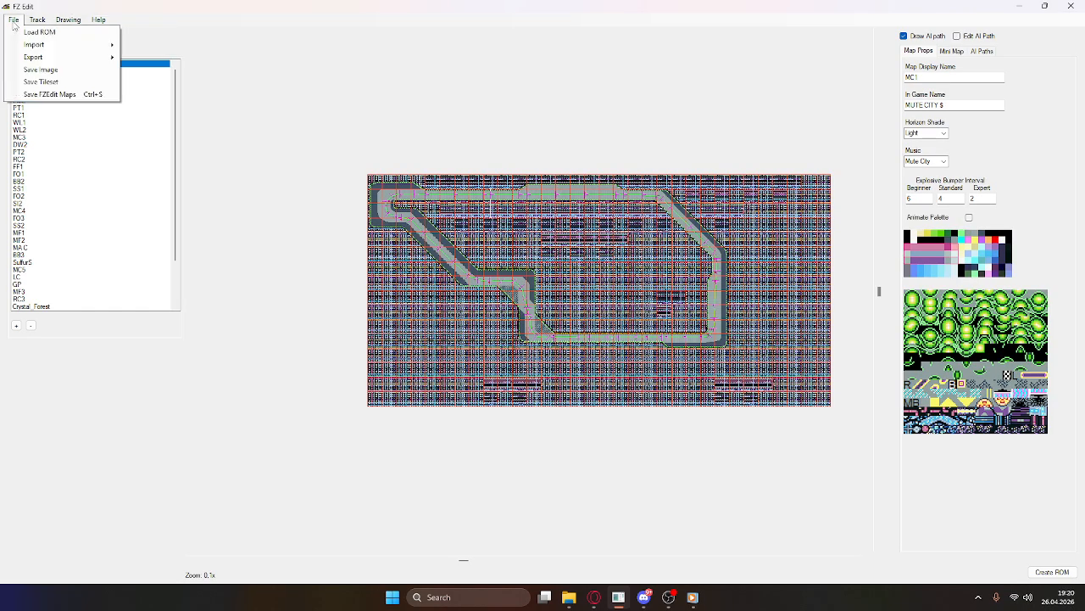
{"action": "left_click", "coordinate": [39, 31]}
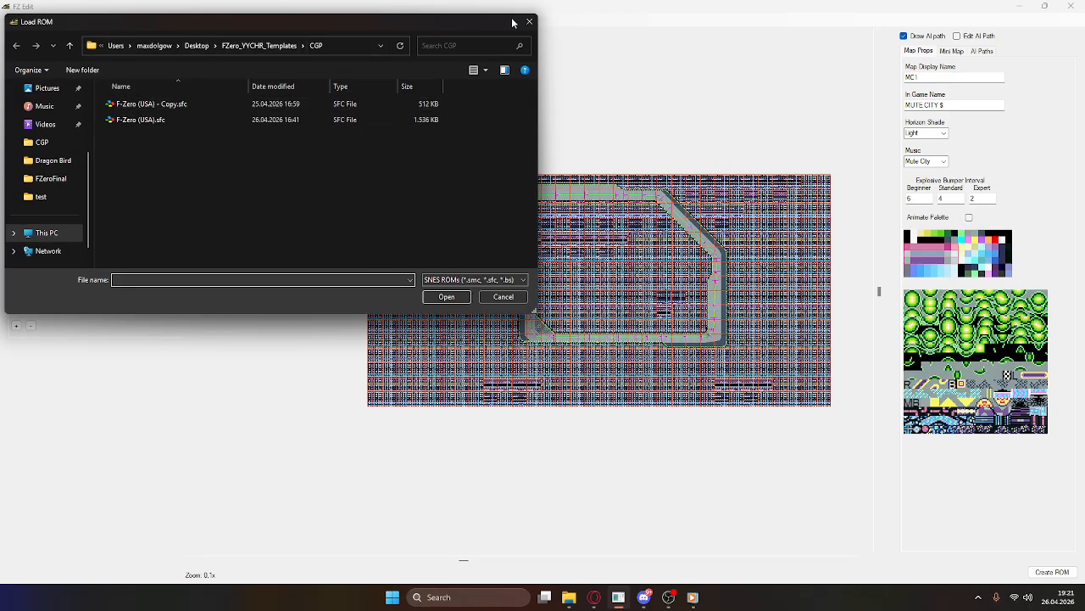
{"action": "left_click", "coordinate": [527, 22]}
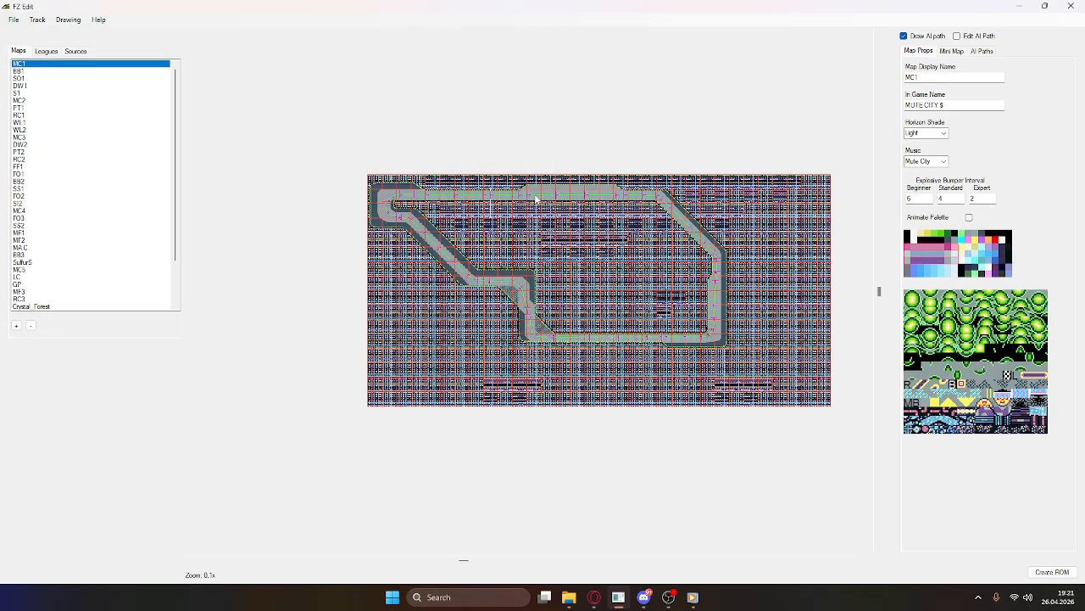
Step: Display the original Big Blue track from the Knight league
{"action": "left_click", "coordinate": [38, 20]}
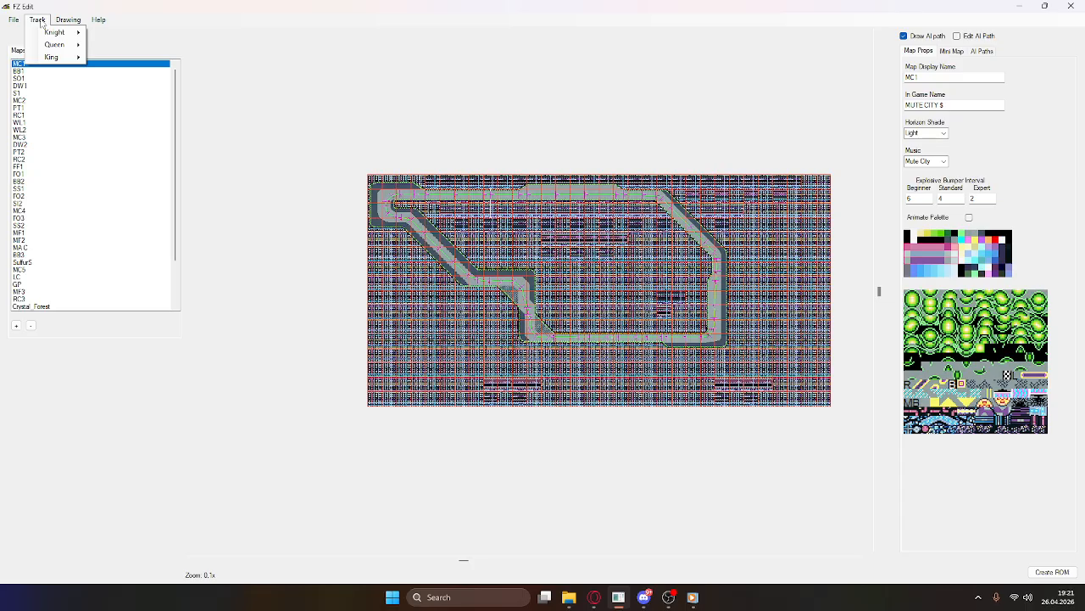
{"action": "mouse_move", "coordinate": [51, 50]}
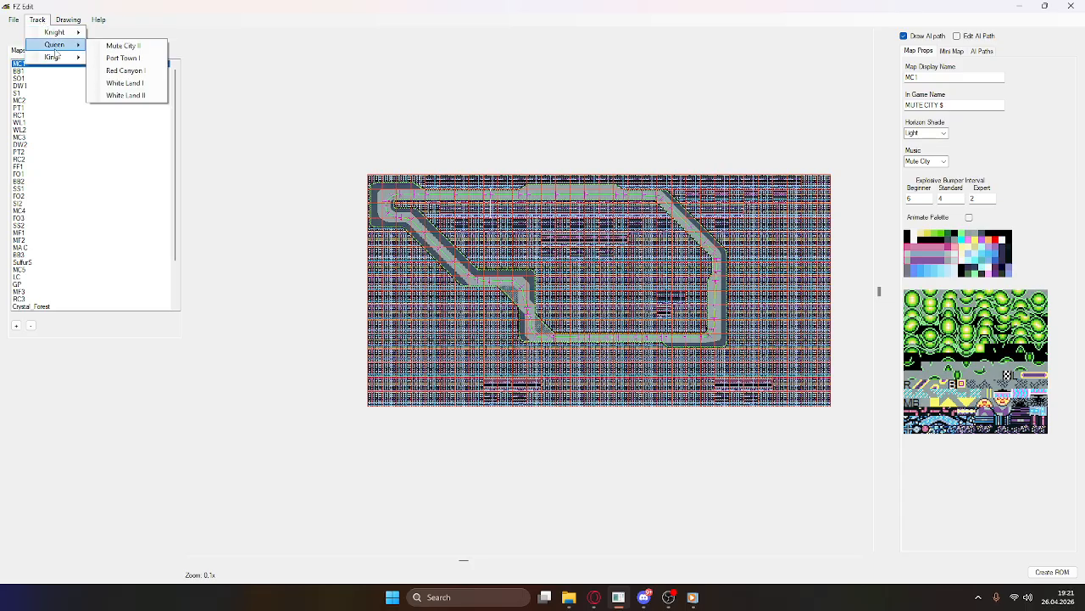
{"action": "mouse_move", "coordinate": [75, 36]}
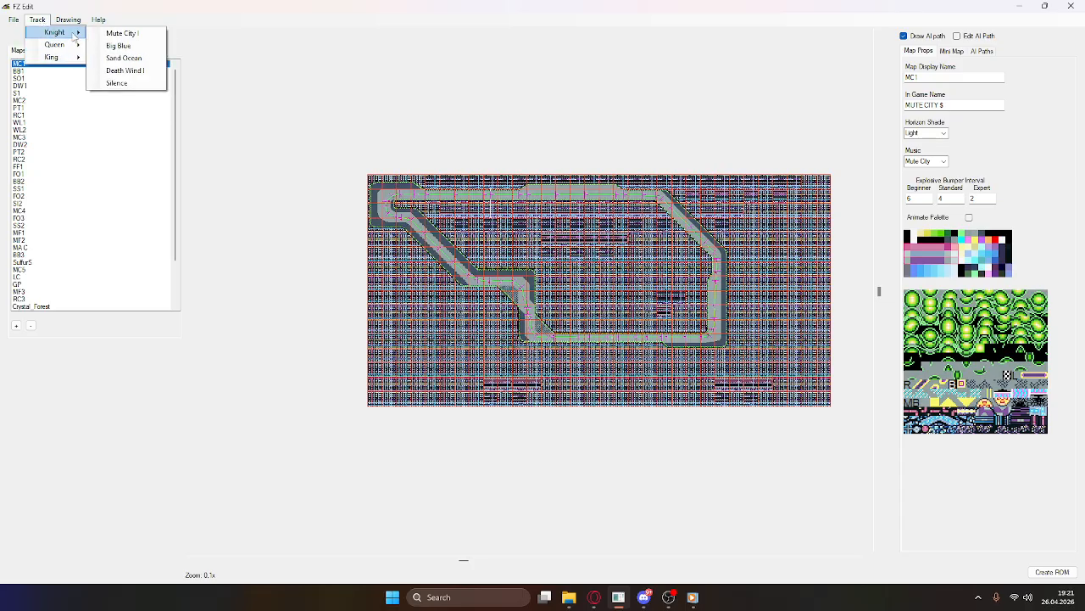
{"action": "left_click", "coordinate": [119, 46]}
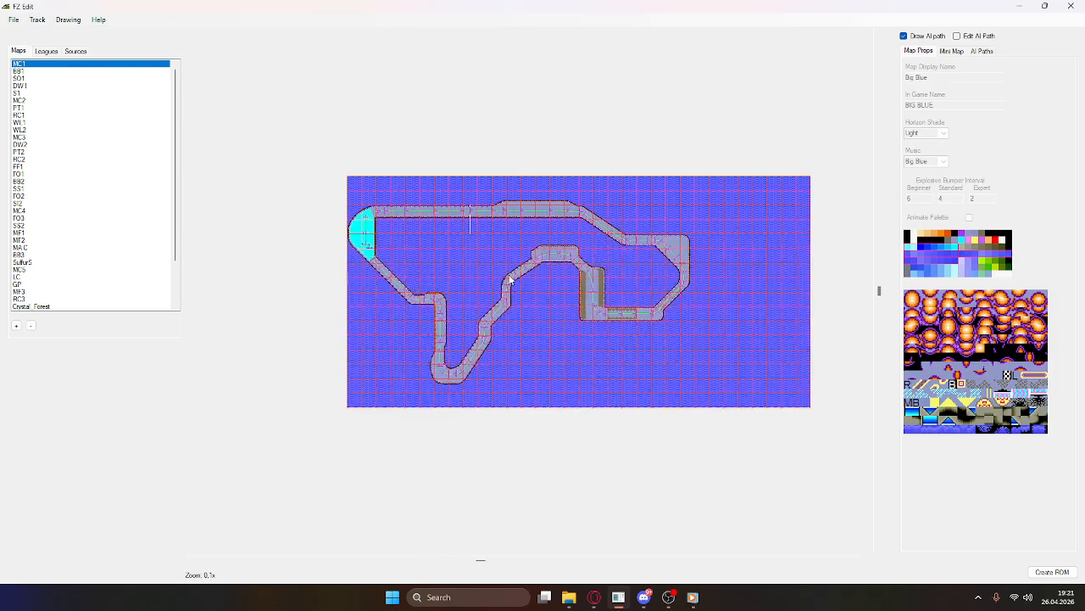
Step: Start exporting the displayed Big Blue track as an FZEdit map and browse to the F-Zero folder
{"action": "left_click", "coordinate": [14, 20]}
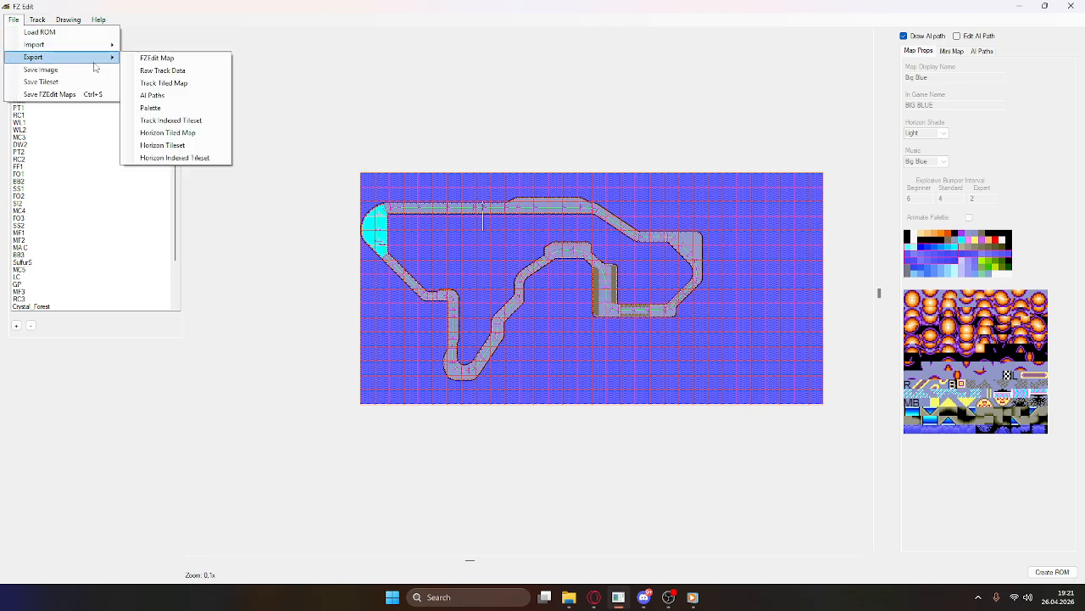
{"action": "left_click", "coordinate": [191, 60]}
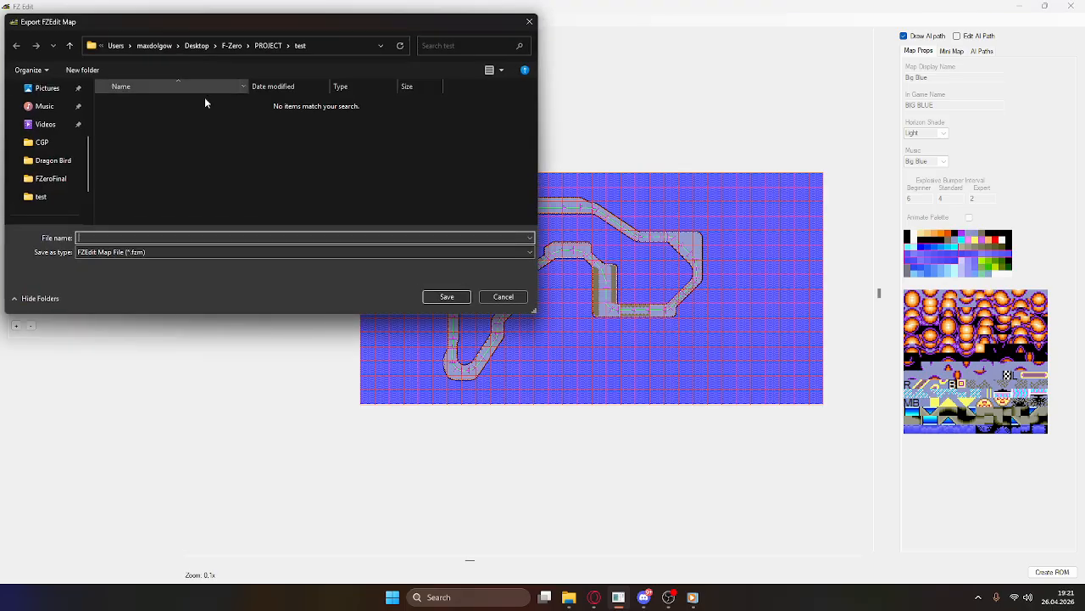
{"action": "left_click", "coordinate": [268, 47]}
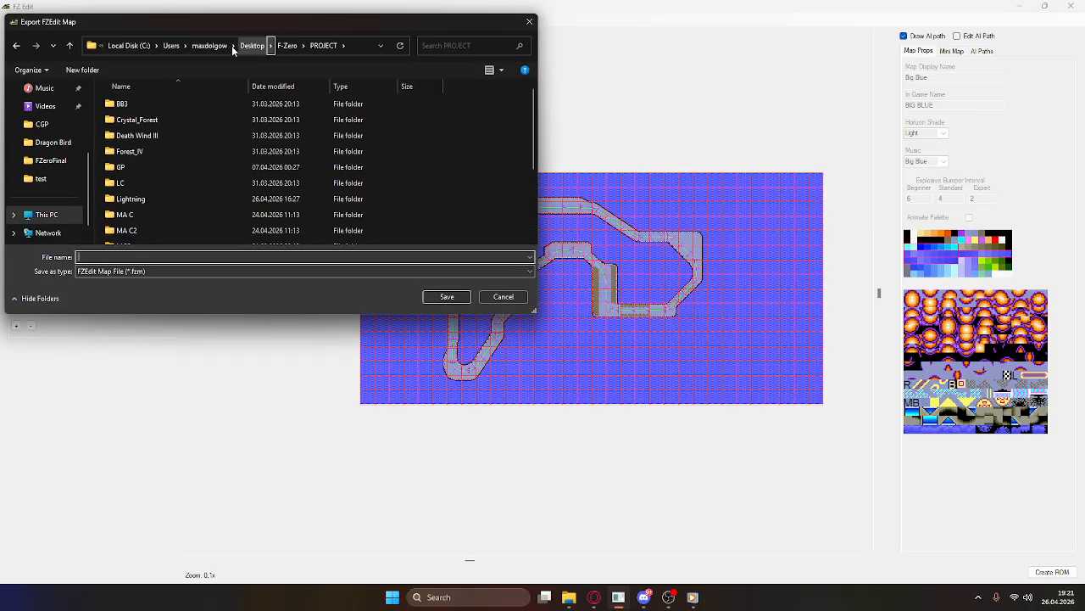
{"action": "left_click", "coordinate": [286, 44]}
{"action": "scroll", "coordinate": [388, 206], "scroll_direction": "down", "scroll_amount": 1}
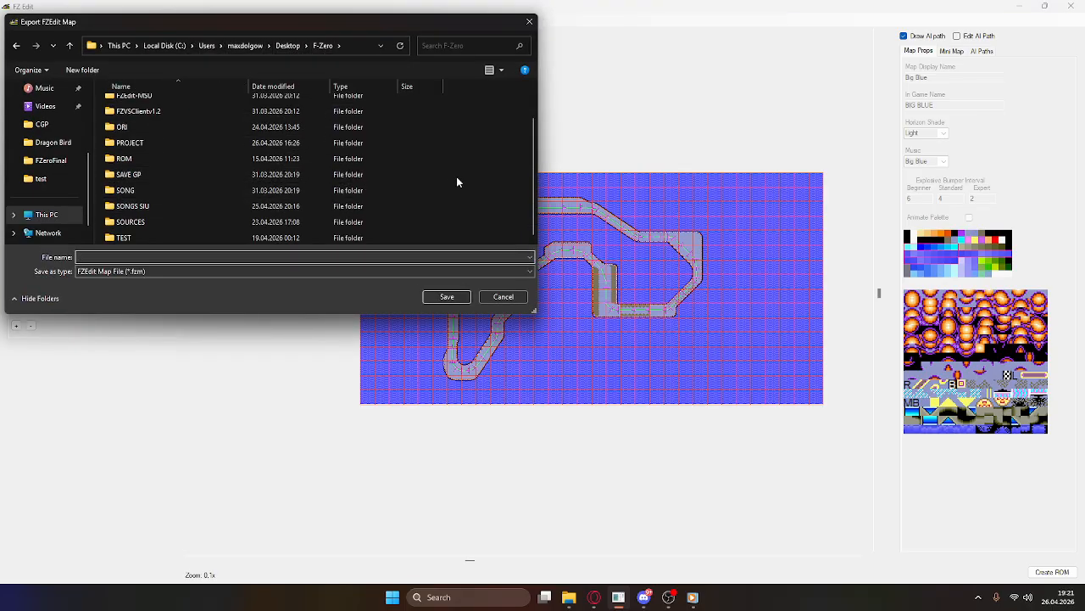
Step: Create a folder named Tutorials inside the F-Zero folder and open it as the export location
{"action": "right_click", "coordinate": [458, 181]}
{"action": "mouse_move", "coordinate": [506, 308]}
{"action": "left_click", "coordinate": [645, 308]}
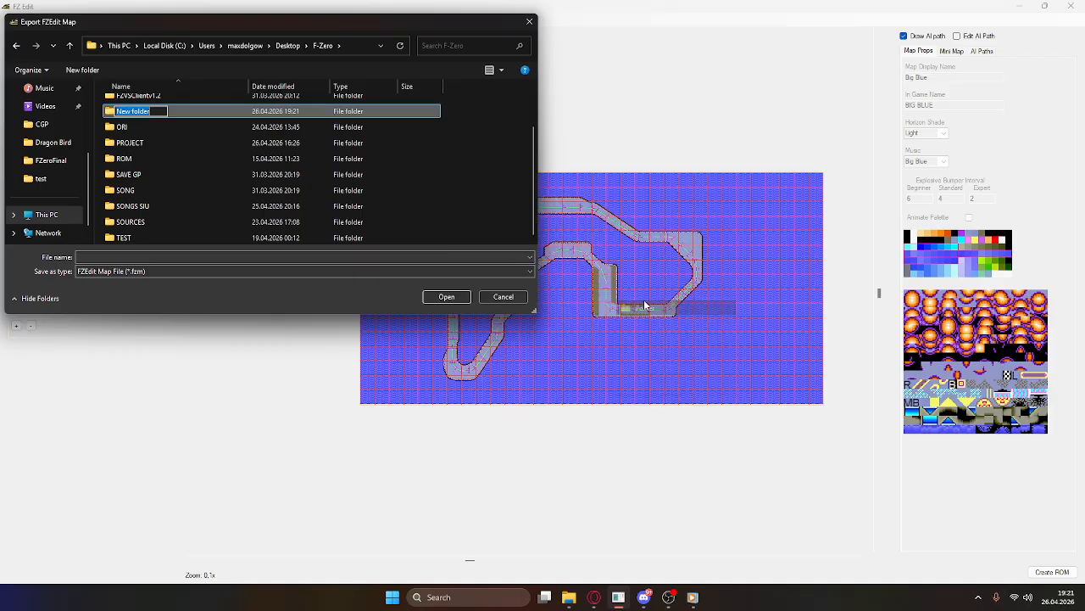
{"action": "type", "text": "T"}
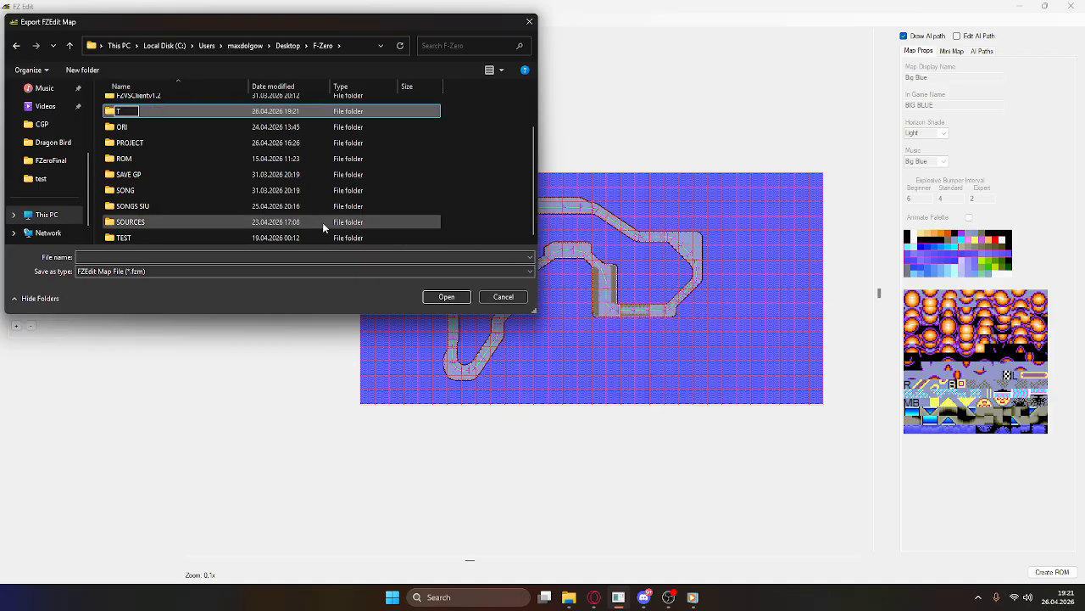
{"action": "type", "text": "utora"}
{"action": "key", "text": "BackSpace"}
{"action": "type", "text": "ials"}
{"action": "key", "text": "Return"}
{"action": "double_click", "coordinate": [279, 113]}
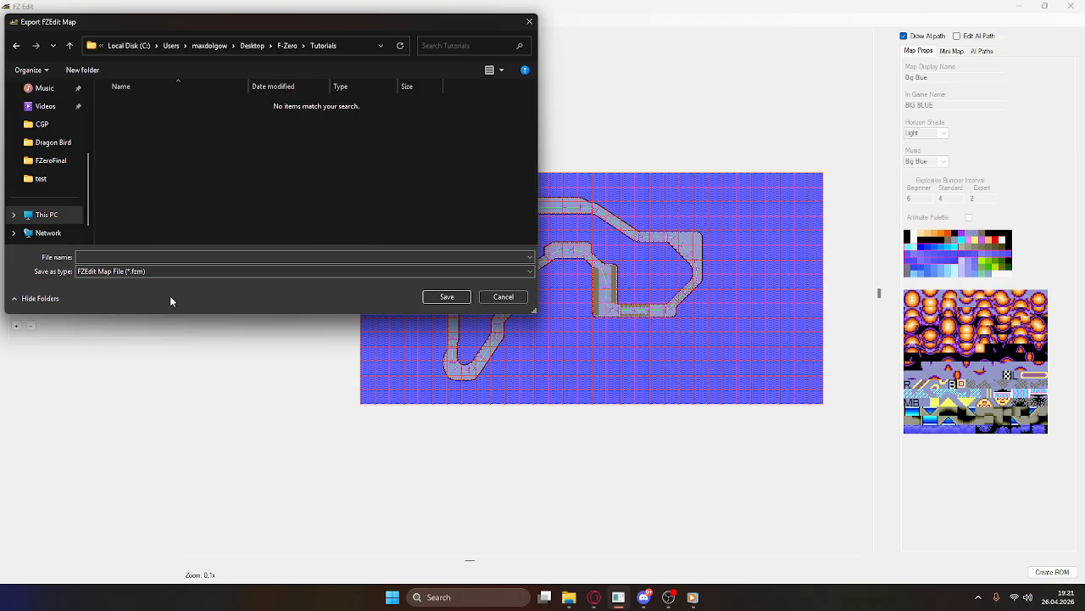
Step: Name the exported map BB1 and save it
{"action": "left_click", "coordinate": [248, 256]}
{"action": "type", "text": "bb"}
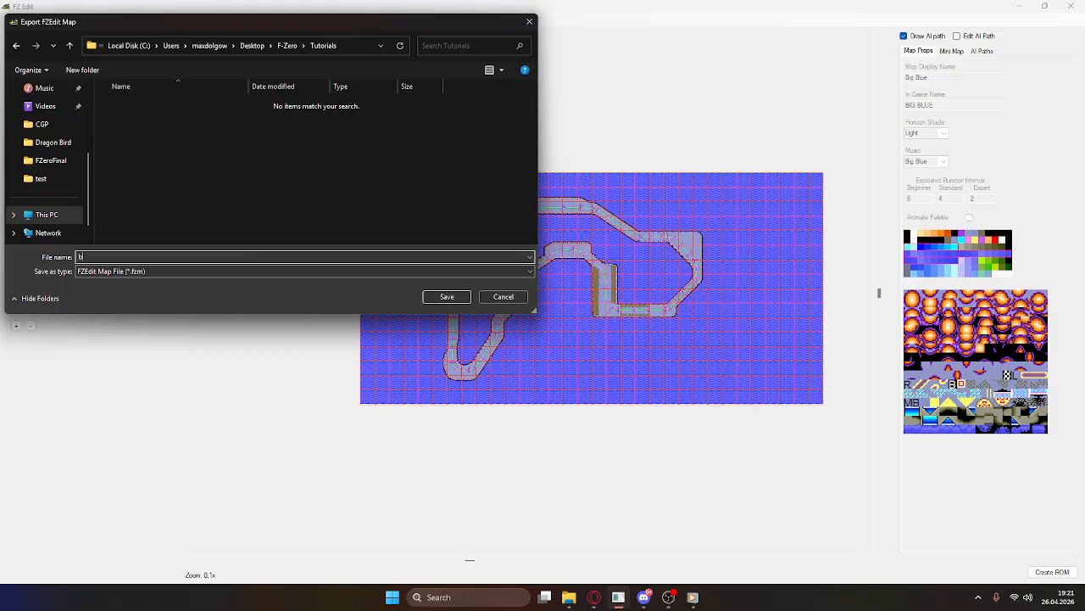
{"action": "key", "text": "BackSpace"}
{"action": "type", "text": "BB1"}
{"action": "key", "text": "Return"}
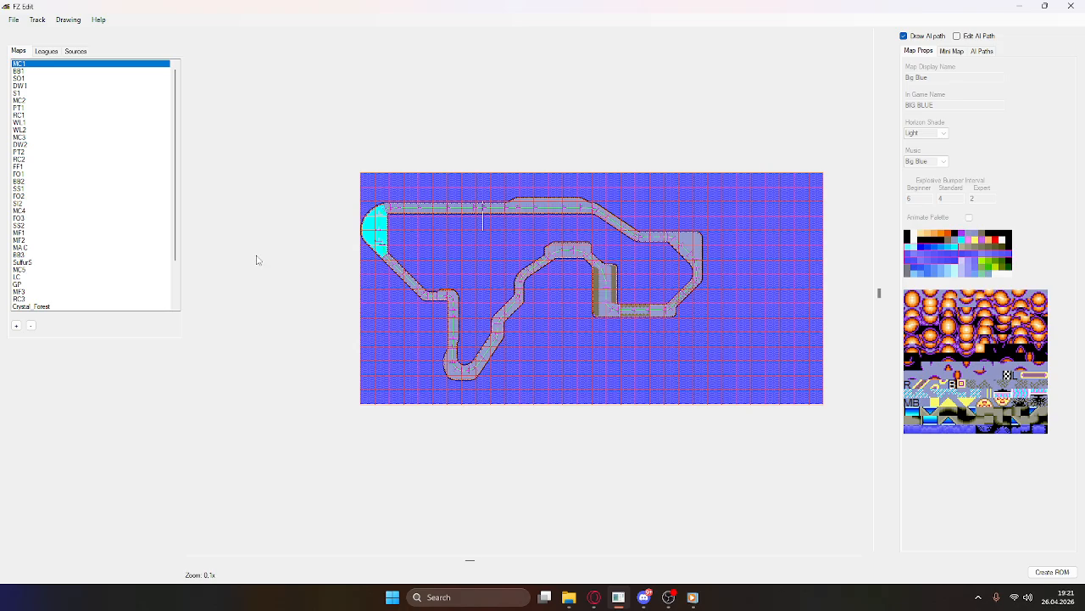
Step: Switch to File Explorer, open the Tutorials folder and create a subfolder named Track in it
{"action": "left_click", "coordinate": [569, 597]}
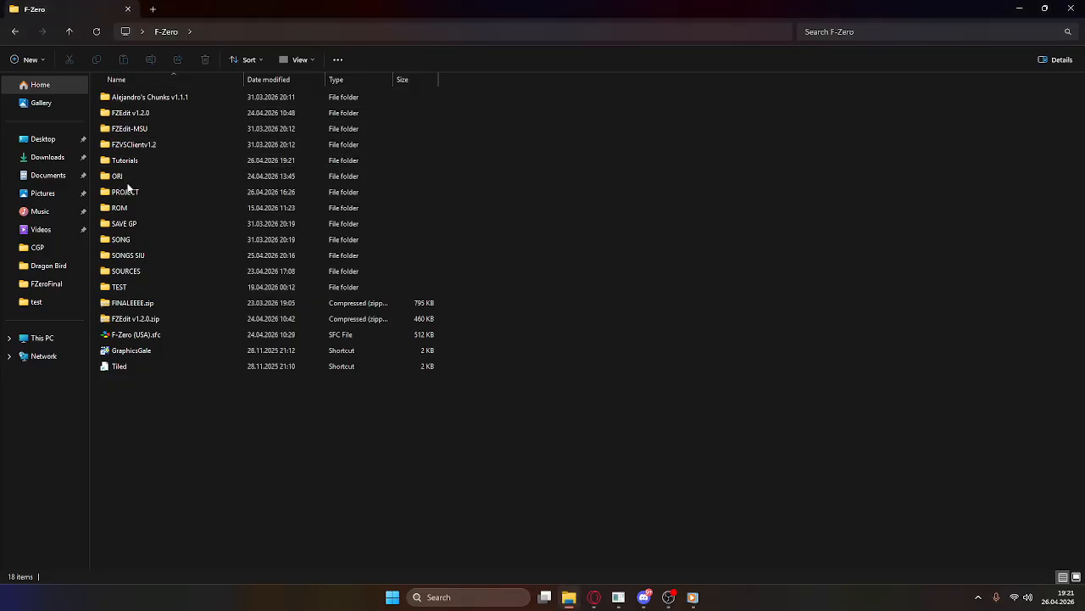
{"action": "double_click", "coordinate": [149, 166]}
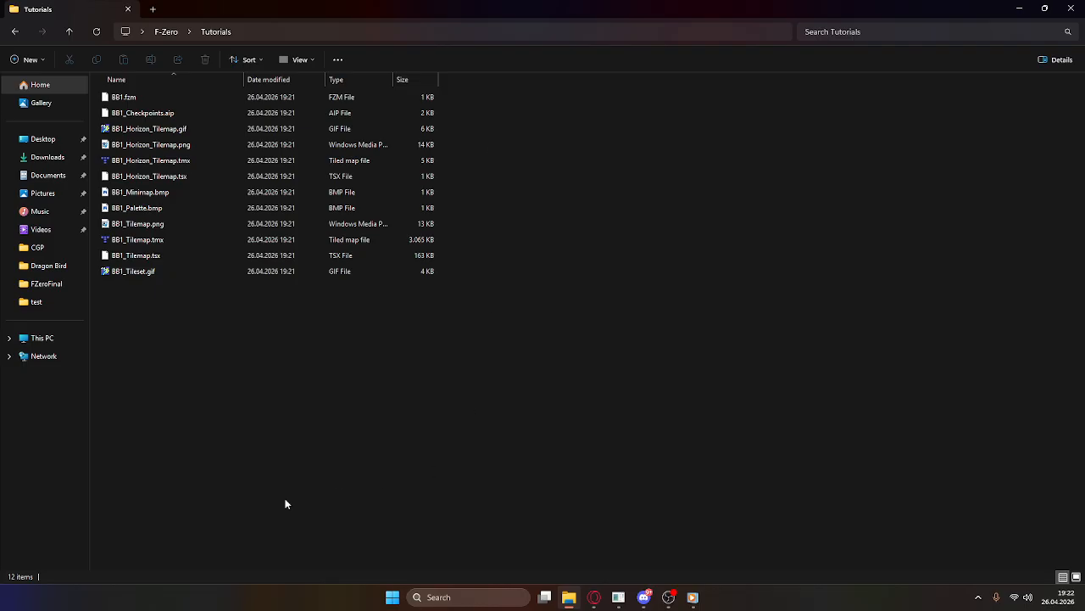
{"action": "right_click", "coordinate": [335, 414]}
{"action": "mouse_move", "coordinate": [486, 333]}
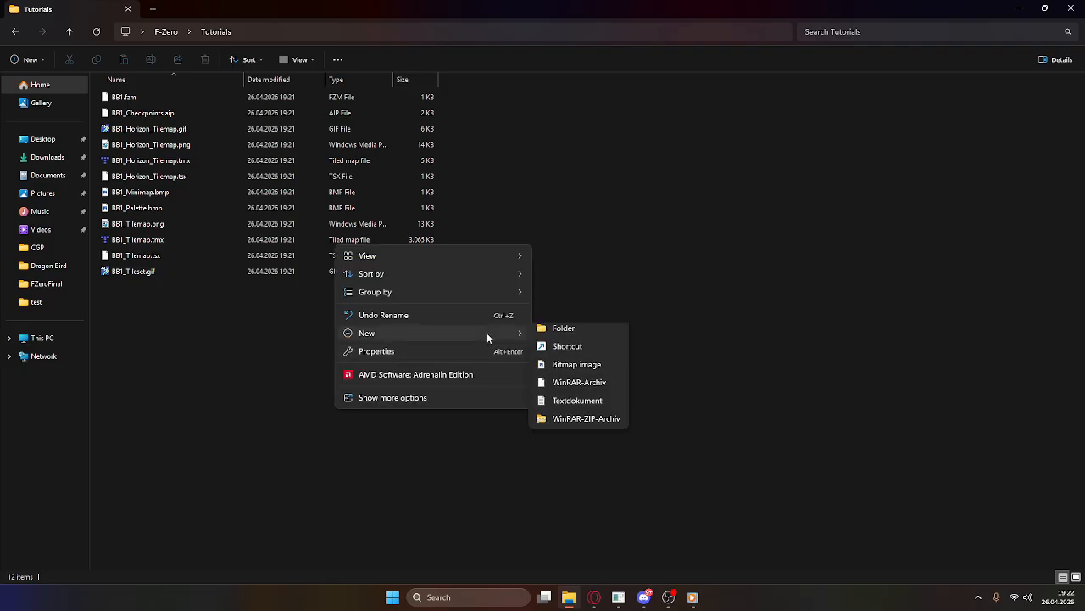
{"action": "left_click", "coordinate": [557, 339]}
{"action": "type", "text": "Track"}
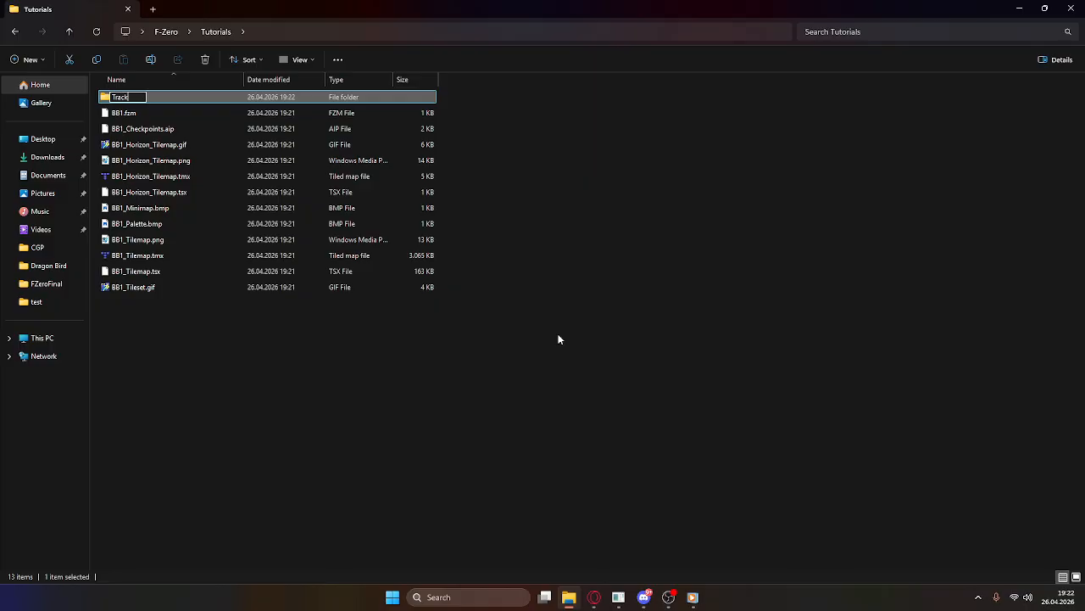
{"action": "key", "text": "Return"}
Step: Move all the exported BB1 files into the Track folder and return to FZ Edit
{"action": "left_click_drag", "start_coordinate": [451, 111], "coordinate": [364, 297]}
{"action": "left_click_drag", "start_coordinate": [342, 184], "coordinate": [376, 98]}
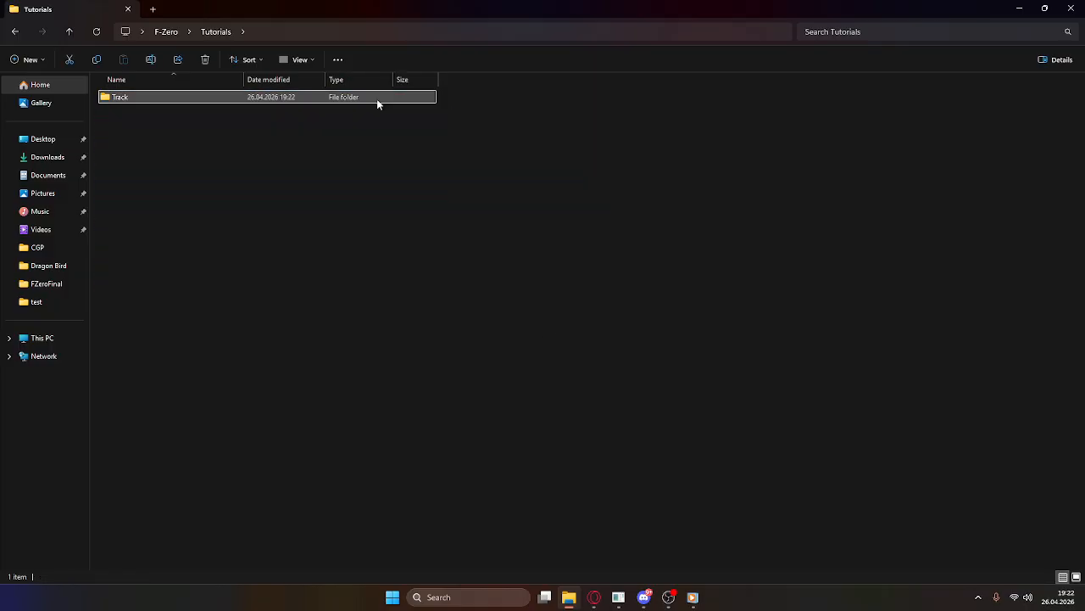
{"action": "left_click", "coordinate": [1022, 8]}
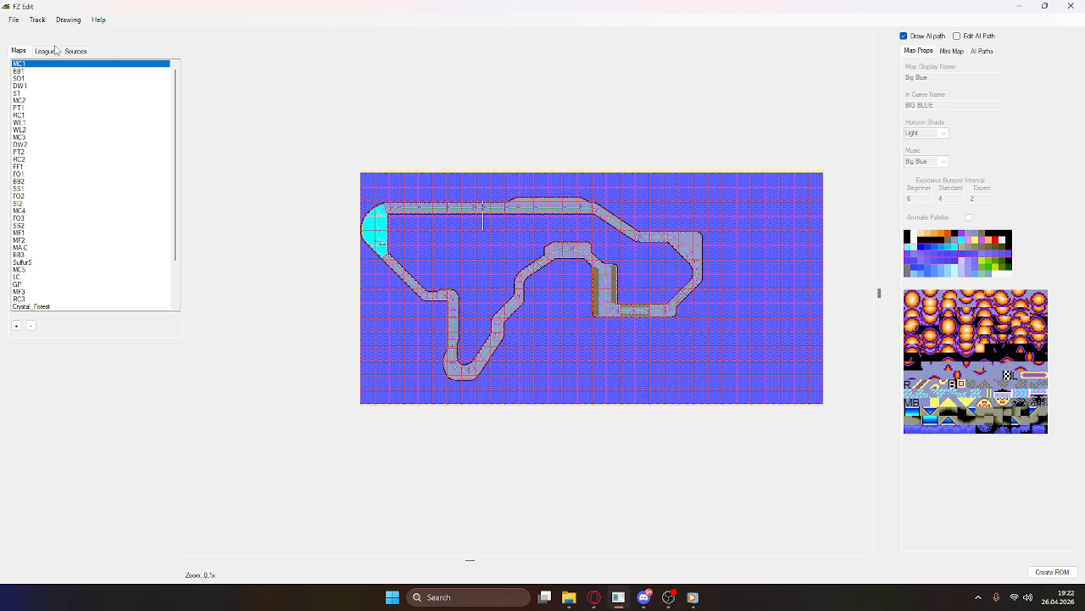
Step: Import the FZEdit map BB1.fzm from the Track folder and display the imported BB1 map
{"action": "scroll", "coordinate": [76, 212], "scroll_direction": "down", "scroll_amount": 3}
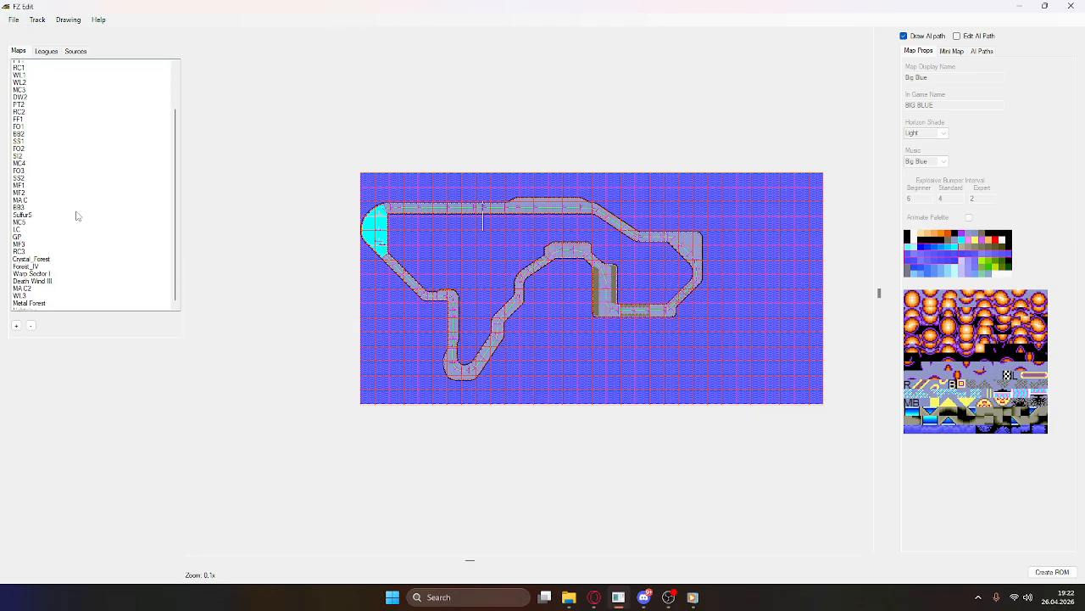
{"action": "scroll", "coordinate": [518, 272], "scroll_direction": "up", "scroll_amount": 3}
{"action": "scroll", "coordinate": [490, 314], "scroll_direction": "down", "scroll_amount": 3}
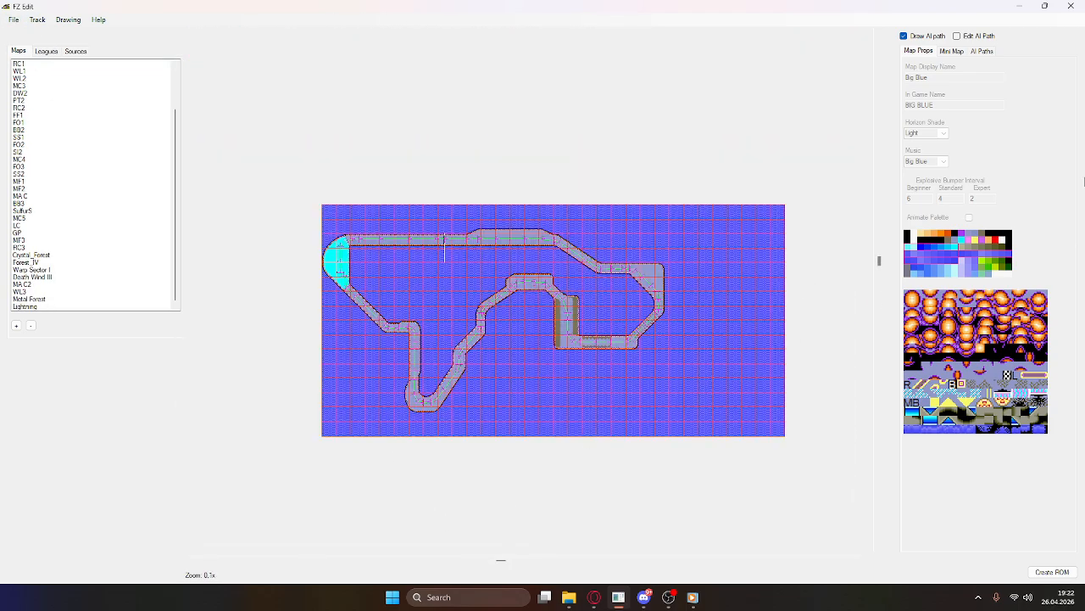
{"action": "left_click", "coordinate": [14, 21]}
{"action": "mouse_move", "coordinate": [35, 23]}
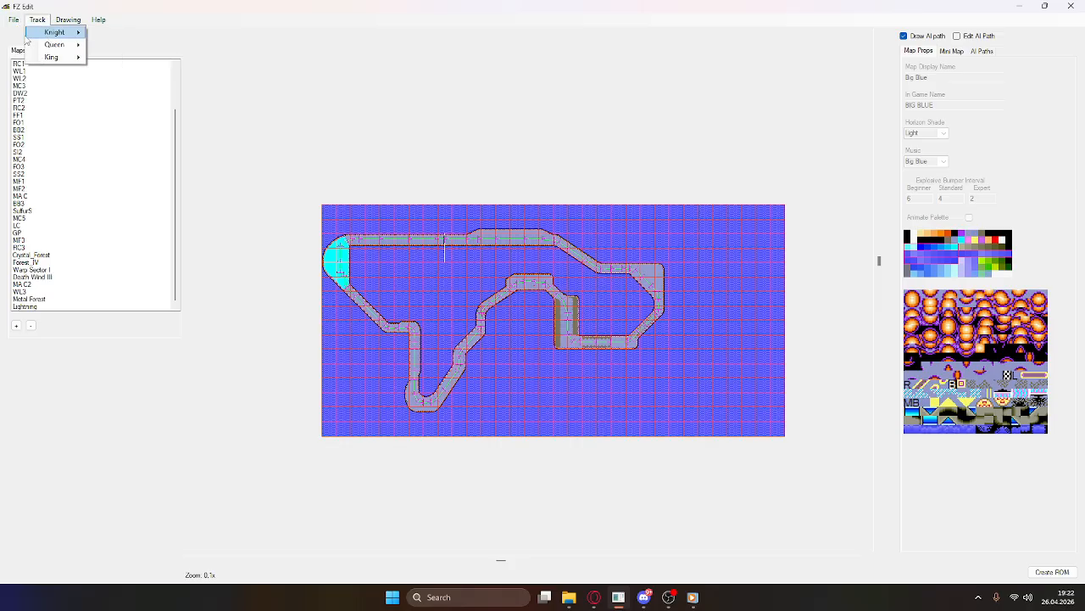
{"action": "left_click", "coordinate": [14, 20]}
{"action": "left_click", "coordinate": [14, 20]}
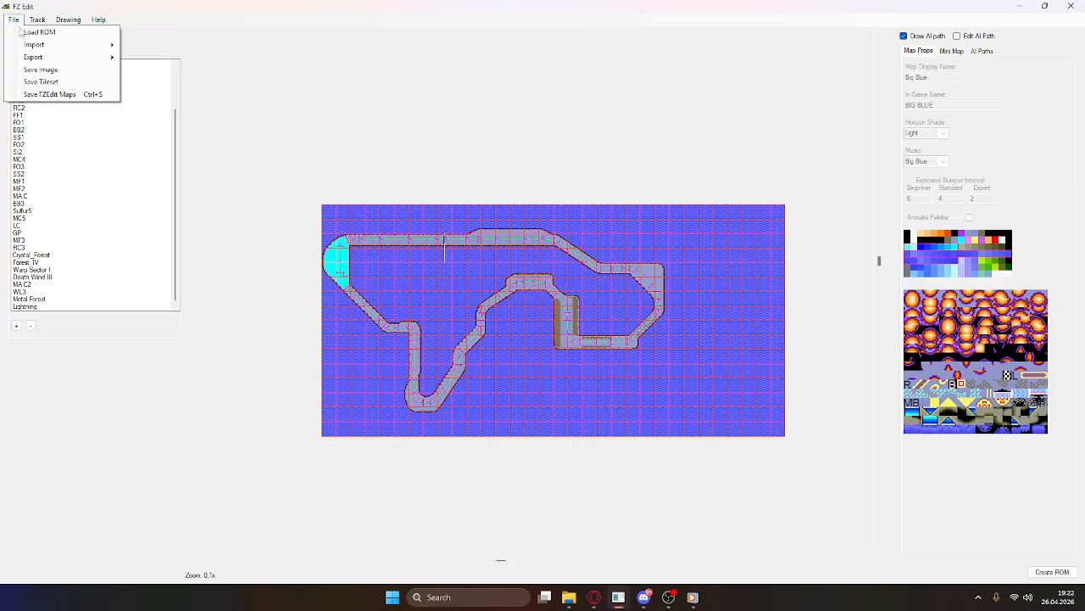
{"action": "mouse_move", "coordinate": [50, 45]}
{"action": "left_click", "coordinate": [133, 47]}
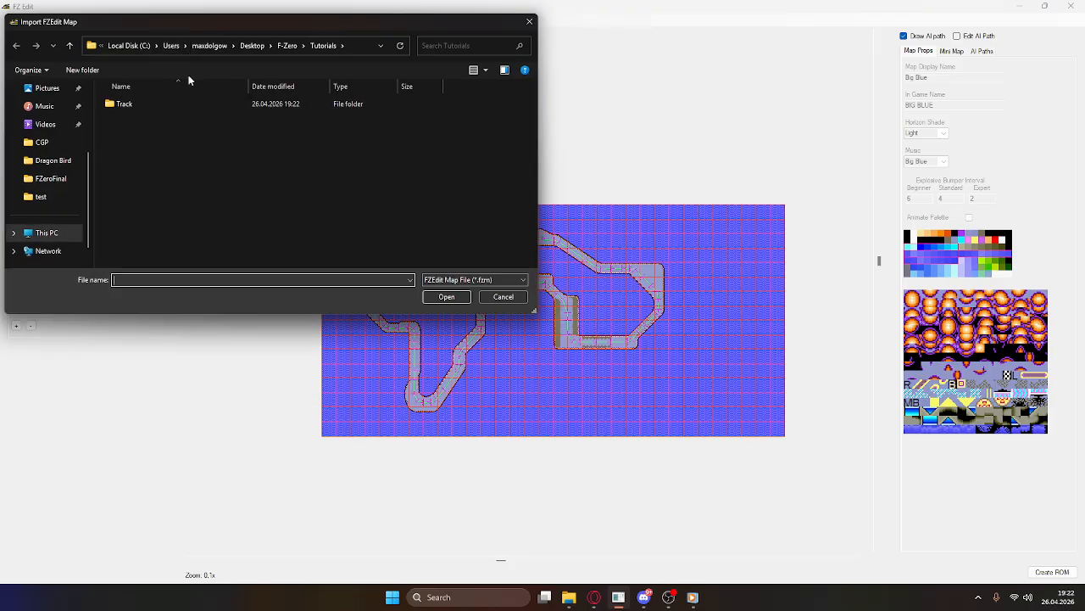
{"action": "double_click", "coordinate": [255, 106]}
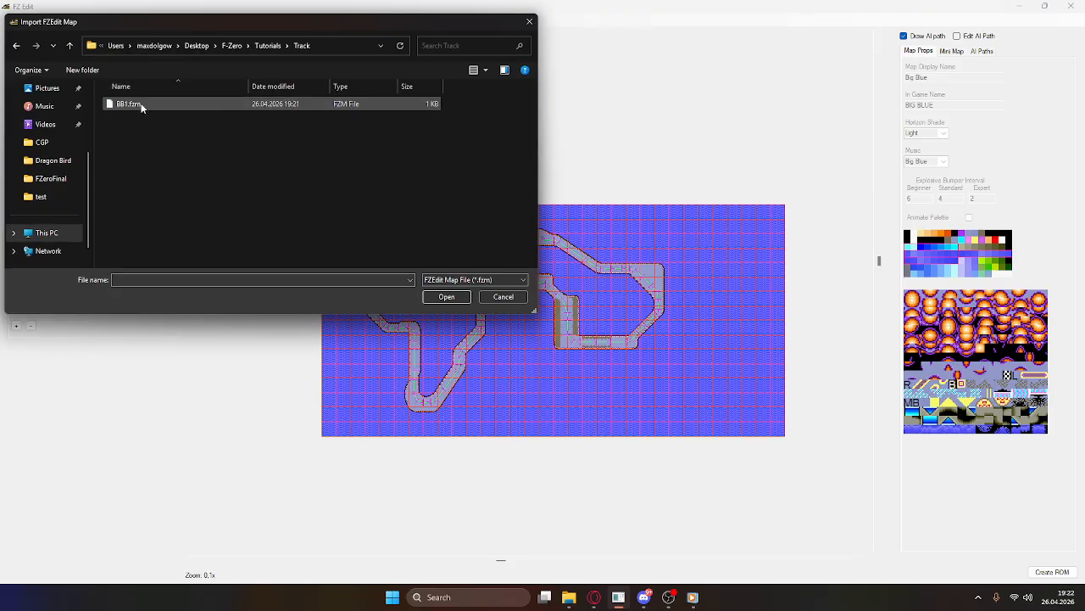
{"action": "double_click", "coordinate": [140, 107]}
{"action": "scroll", "coordinate": [89, 202], "scroll_direction": "down", "scroll_amount": 3}
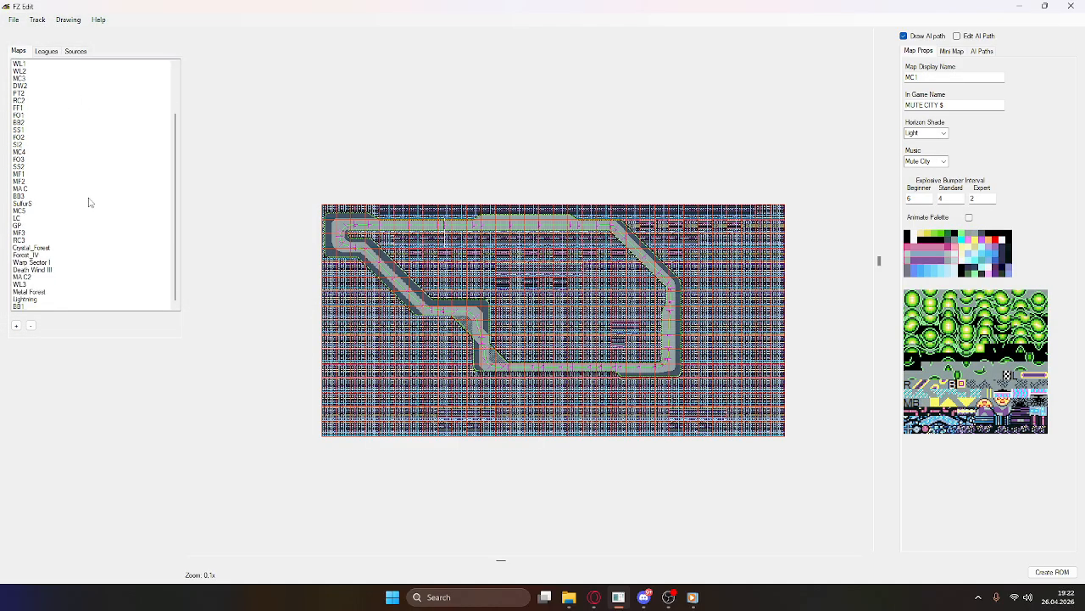
{"action": "left_click", "coordinate": [19, 307]}
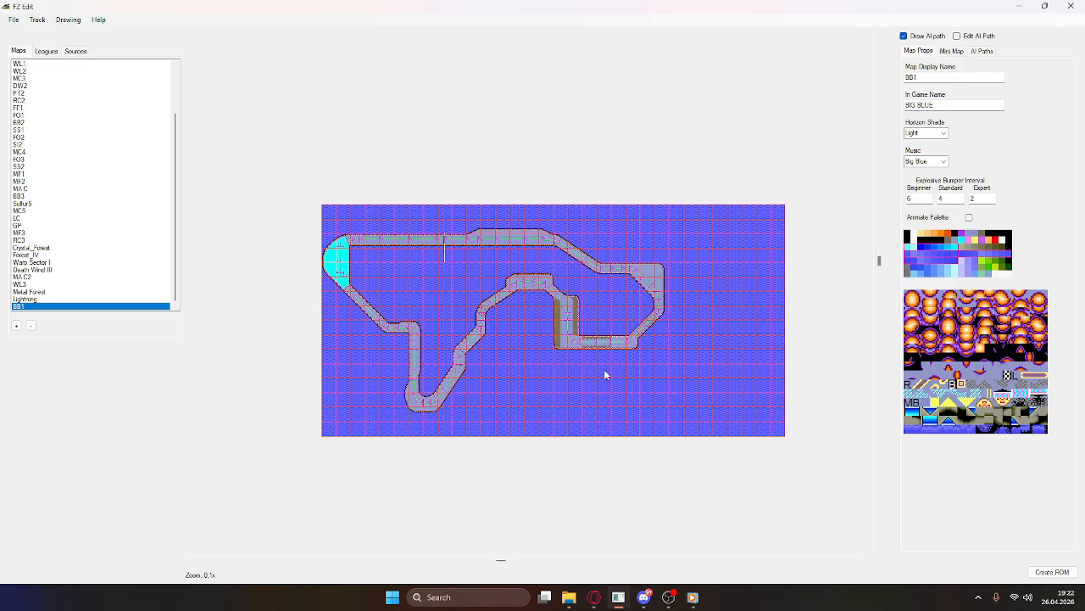
Step: Switch to File Explorer and open the Track folder inside Tutorials
{"action": "left_click", "coordinate": [621, 601]}
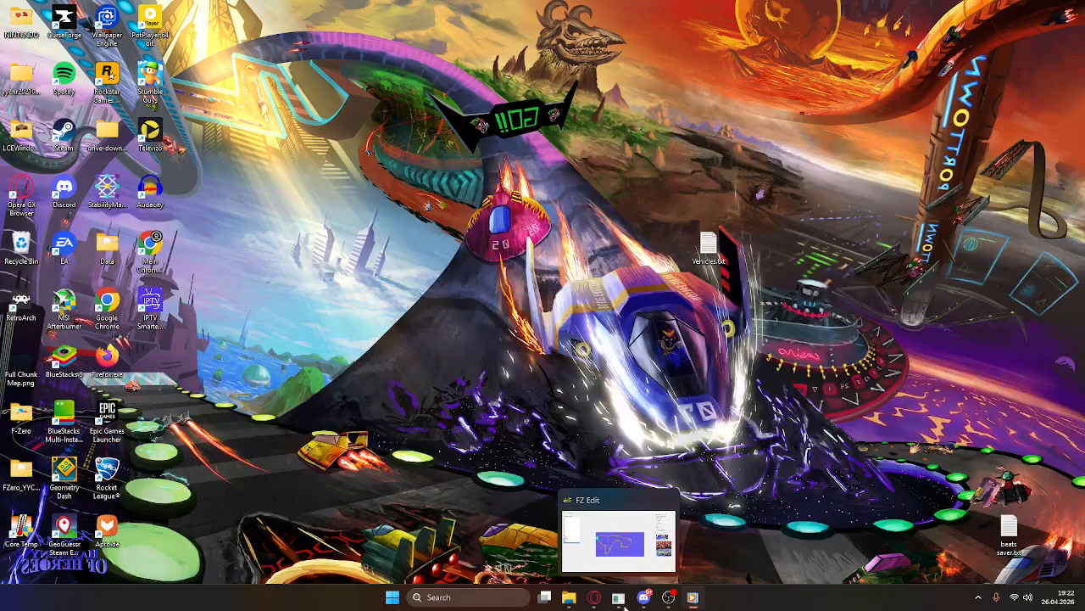
{"action": "left_click", "coordinate": [620, 600]}
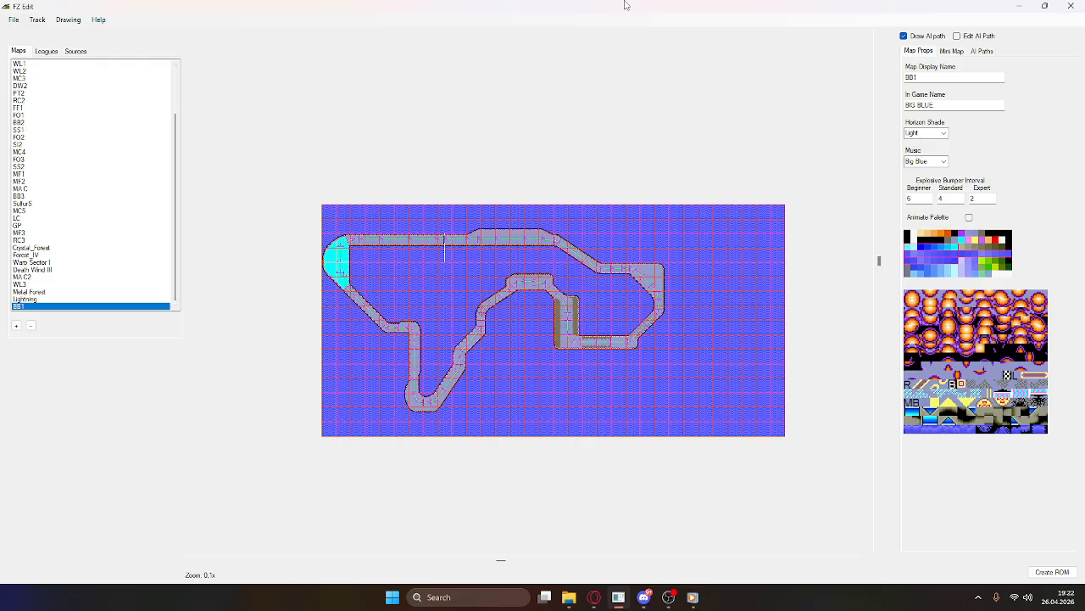
{"action": "left_click", "coordinate": [1018, 6]}
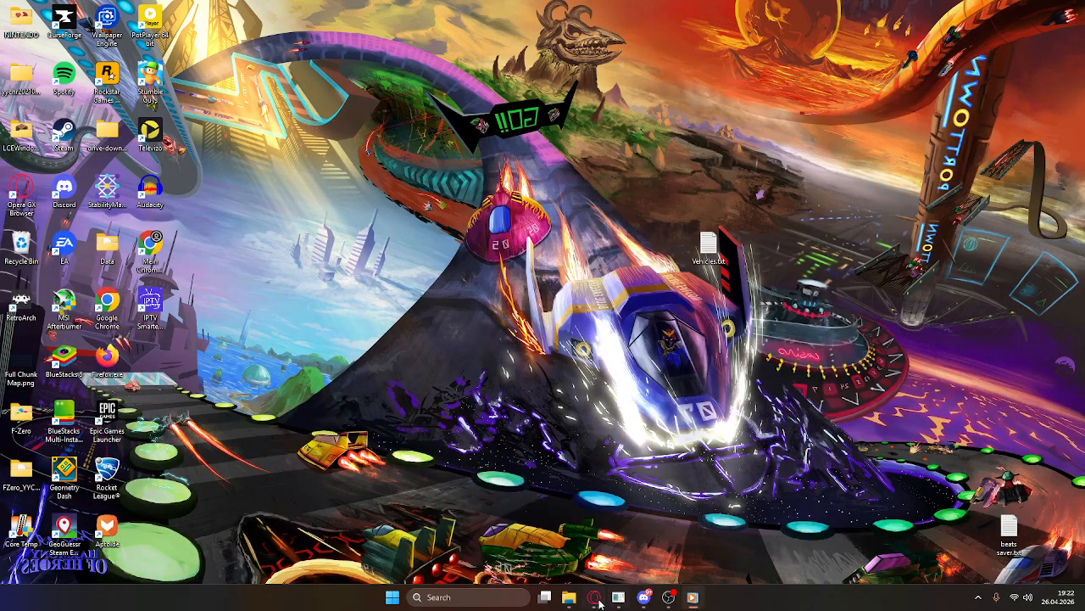
{"action": "left_click", "coordinate": [569, 597]}
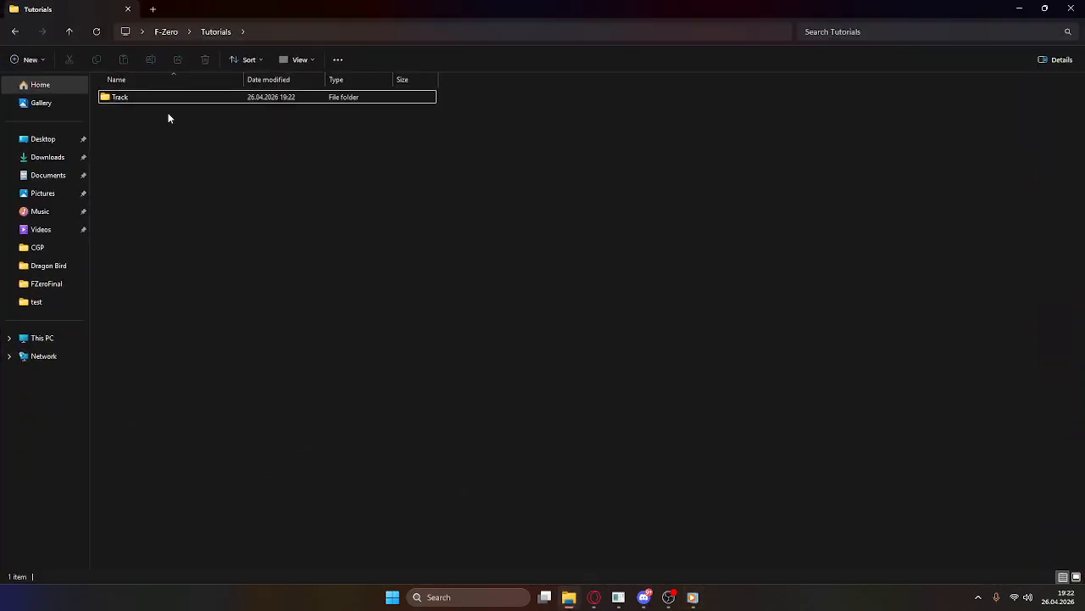
{"action": "double_click", "coordinate": [197, 96]}
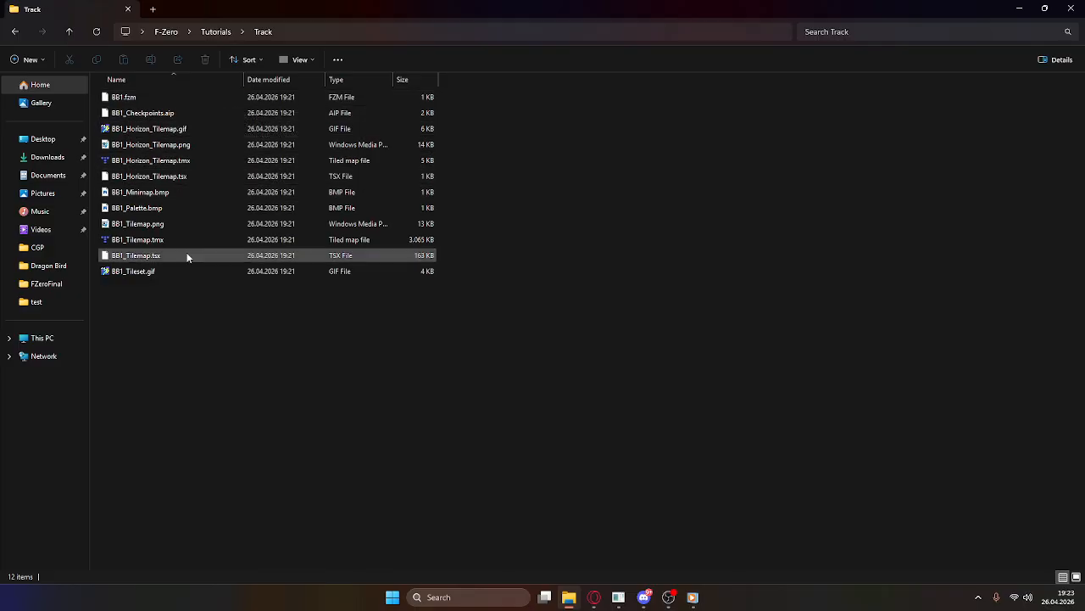
Step: Open the folder options and examine the advanced view settings, including the option for hiding extensions of known file types
{"action": "left_click", "coordinate": [107, 130]}
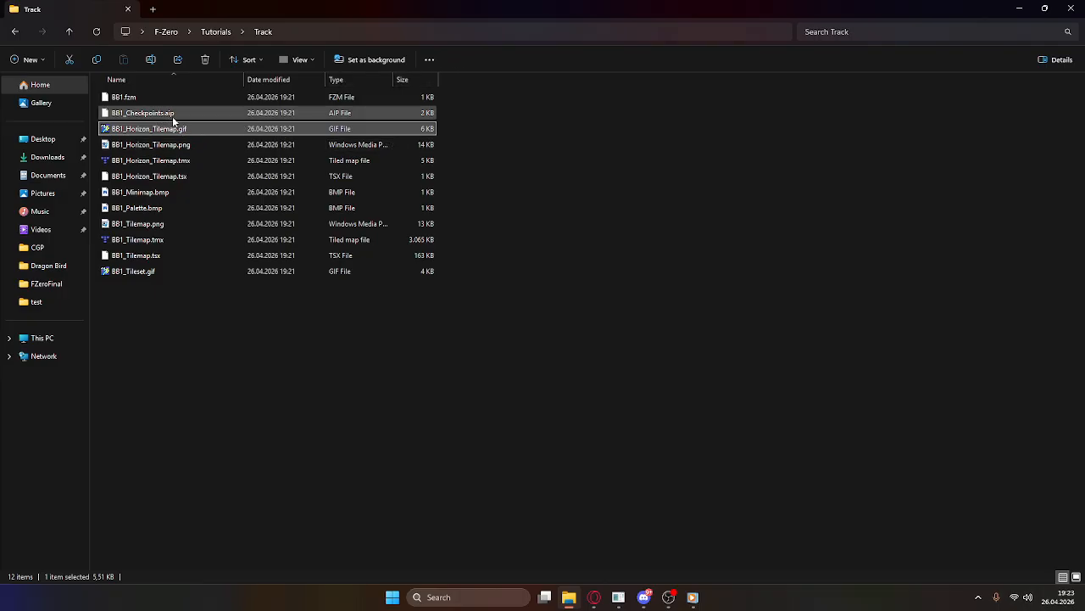
{"action": "left_click", "coordinate": [435, 60]}
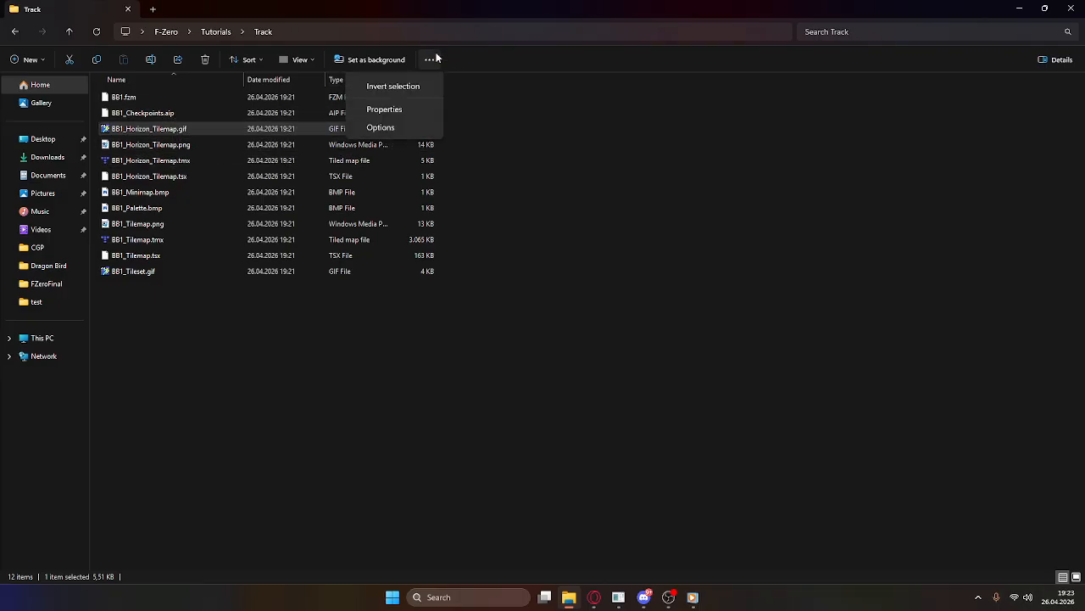
{"action": "left_click", "coordinate": [299, 59]}
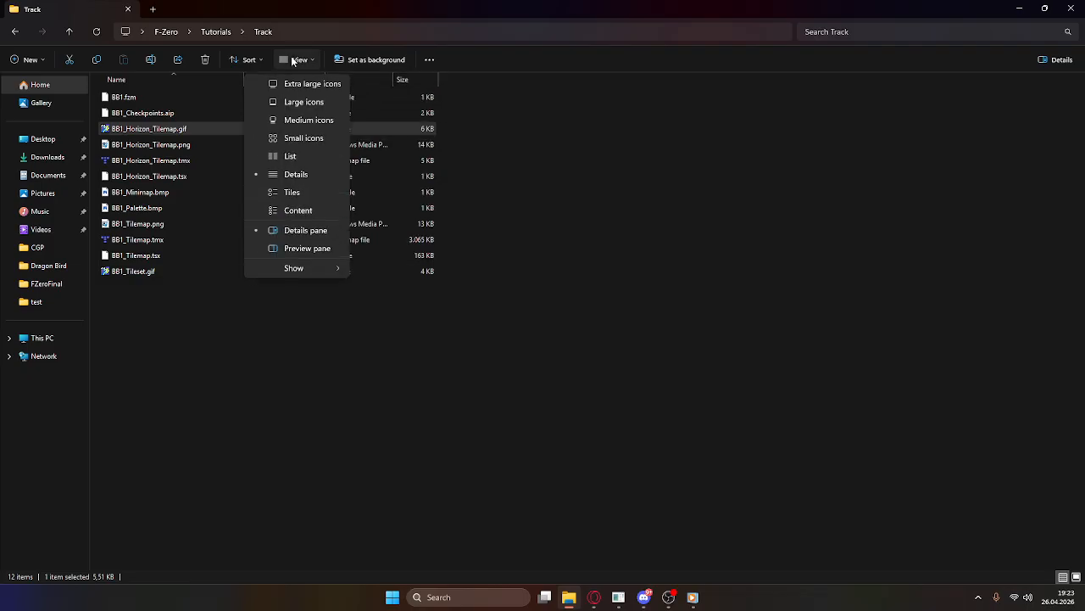
{"action": "left_click", "coordinate": [430, 59]}
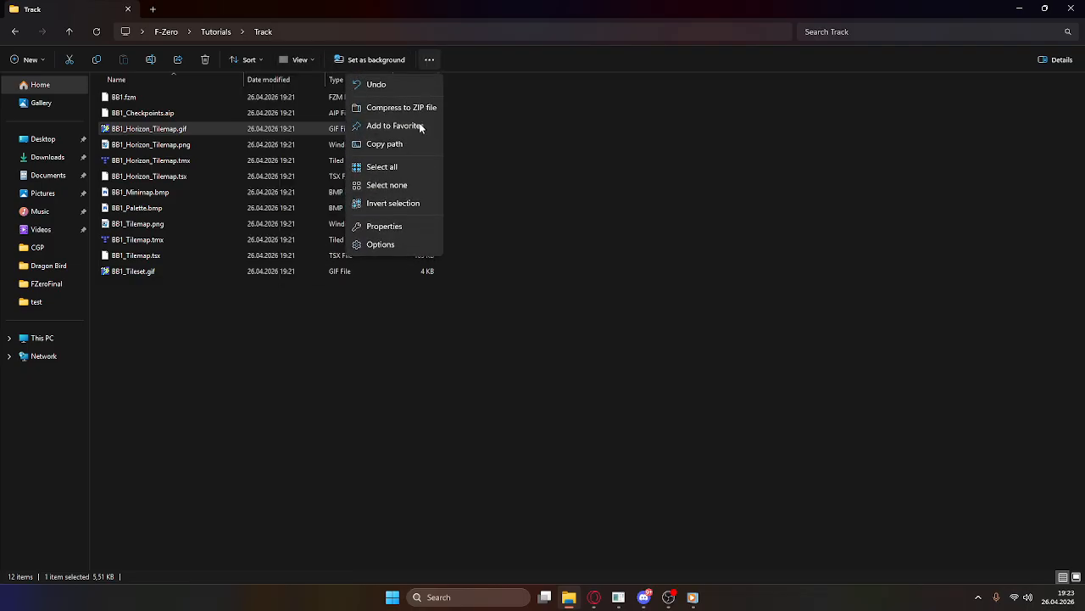
{"action": "left_click", "coordinate": [399, 244]}
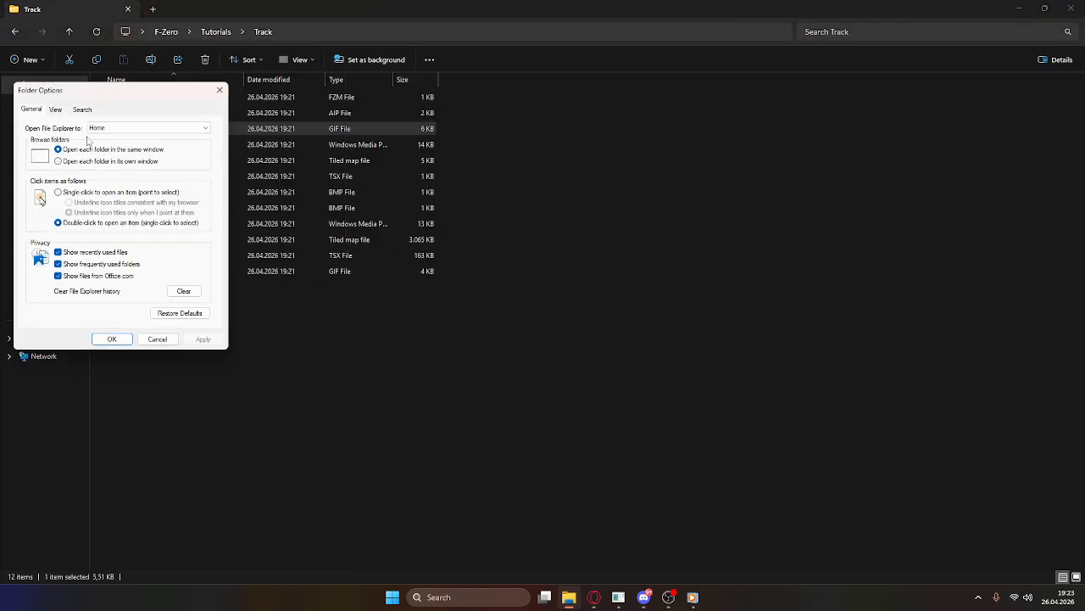
{"action": "left_click", "coordinate": [55, 109]}
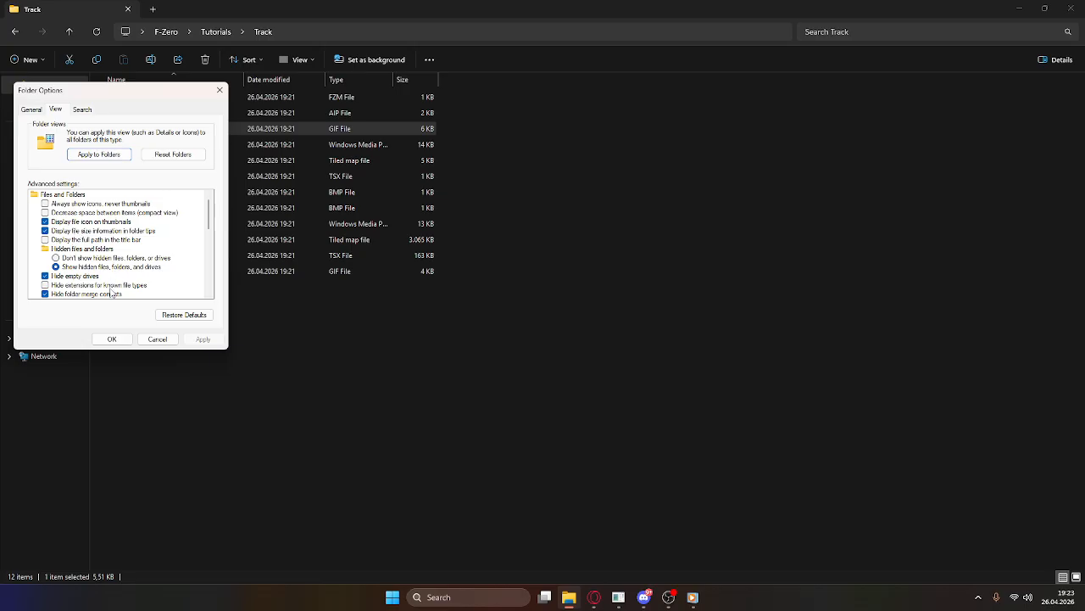
{"action": "left_click_drag", "start_coordinate": [209, 221], "coordinate": [208, 281]}
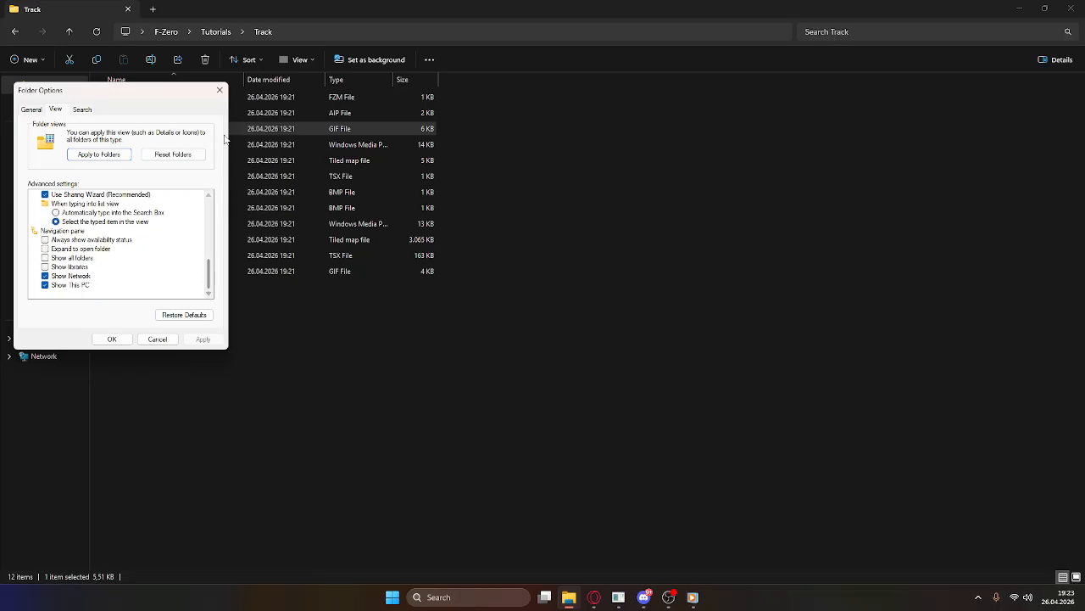
Step: Close the Folder Options dialog without changing any of its settings
{"action": "left_click", "coordinate": [220, 95]}
{"action": "left_click", "coordinate": [429, 60]}
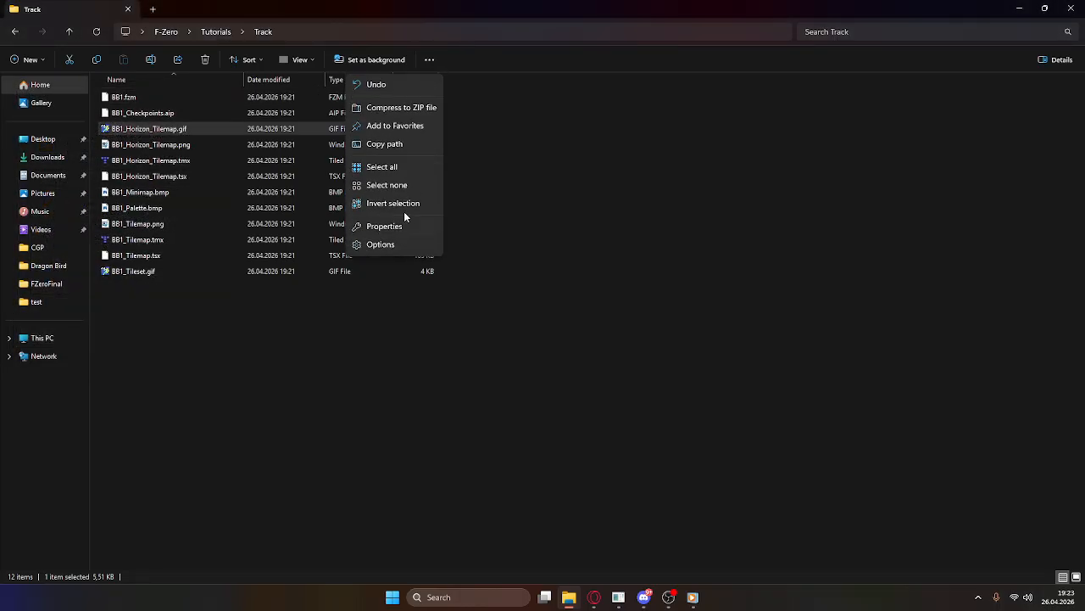
{"action": "left_click", "coordinate": [554, 181]}
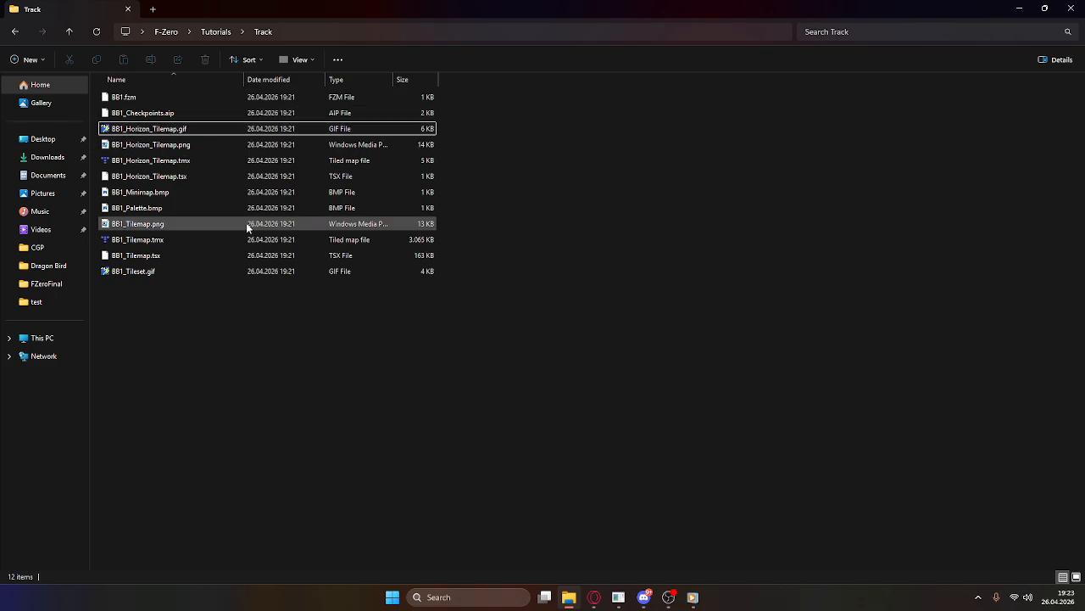
Step: Open BB1_Horizon_Tilemap.gif in GraphicsGale and maximize the image to examine its tiles
{"action": "double_click", "coordinate": [200, 125]}
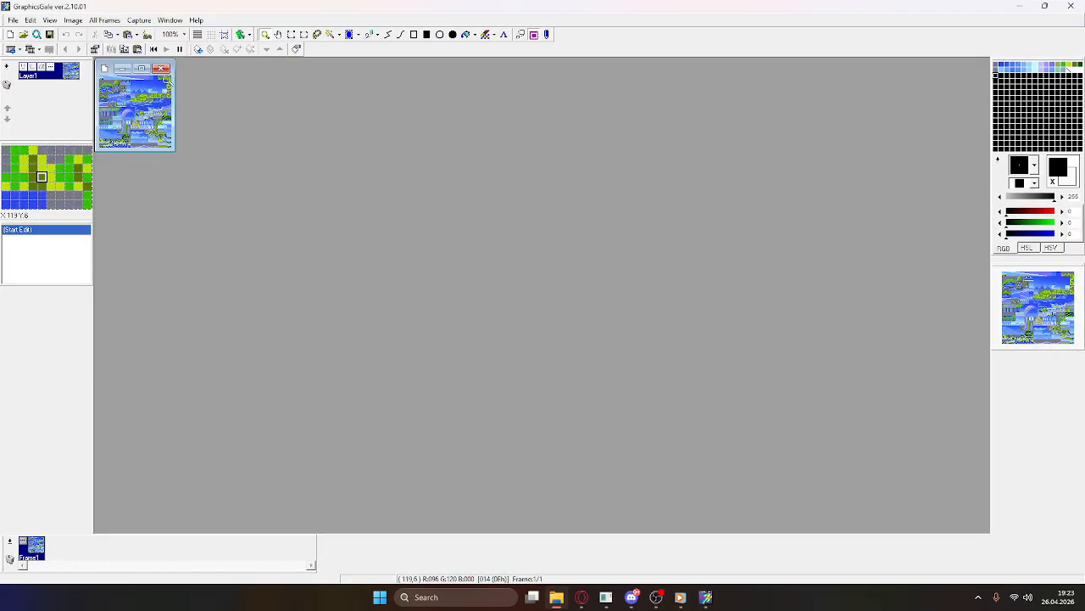
{"action": "left_click", "coordinate": [141, 68]}
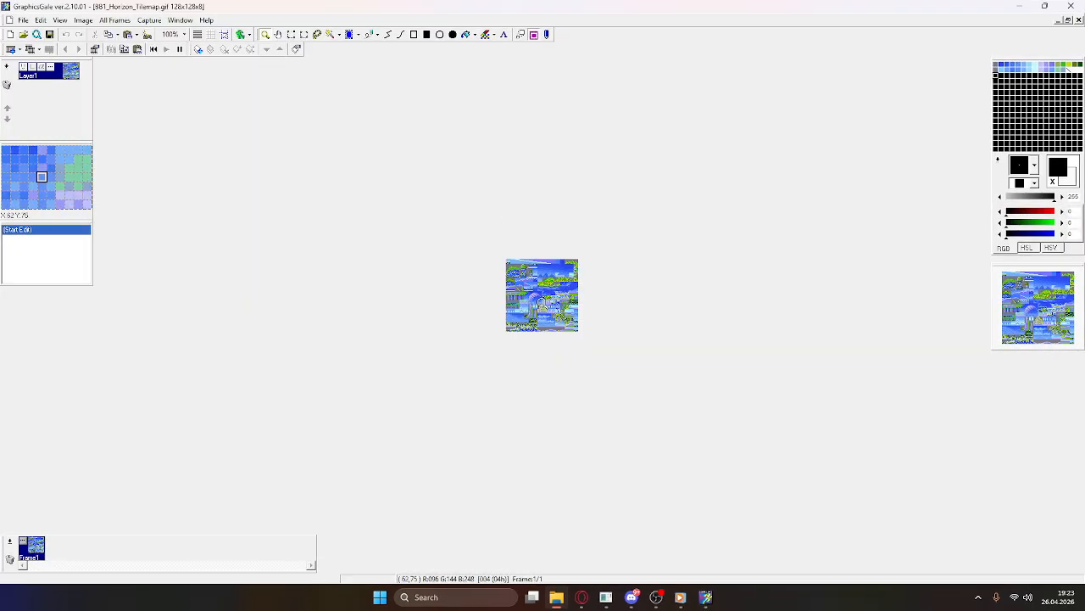
{"action": "scroll", "coordinate": [544, 297], "scroll_direction": "up", "scroll_amount": 4}
{"action": "scroll", "coordinate": [551, 294], "scroll_direction": "down", "scroll_amount": 4}
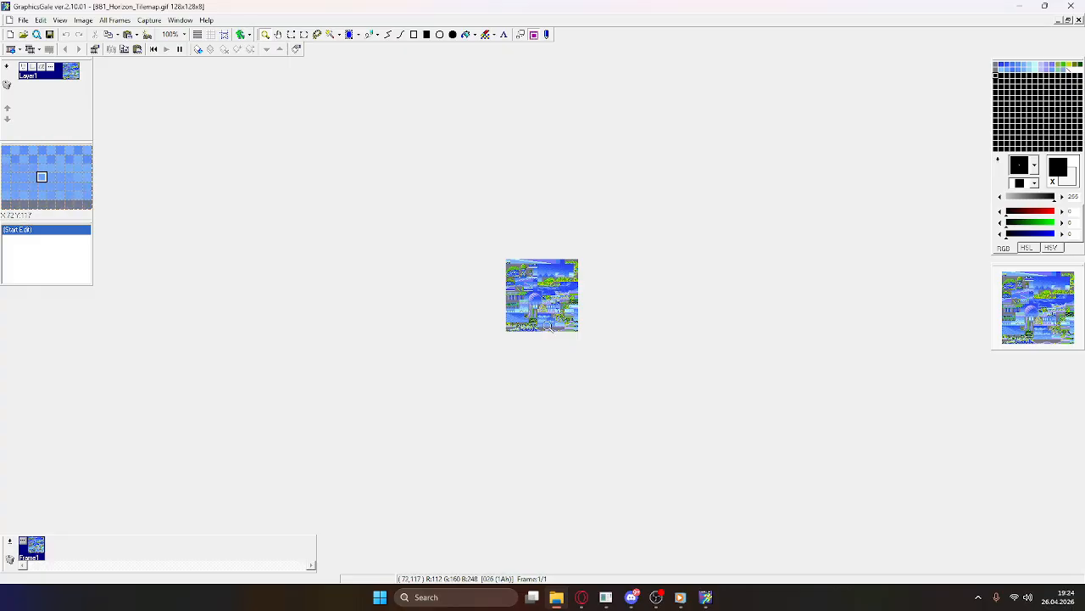
{"action": "scroll", "coordinate": [550, 327], "scroll_direction": "up", "scroll_amount": 4}
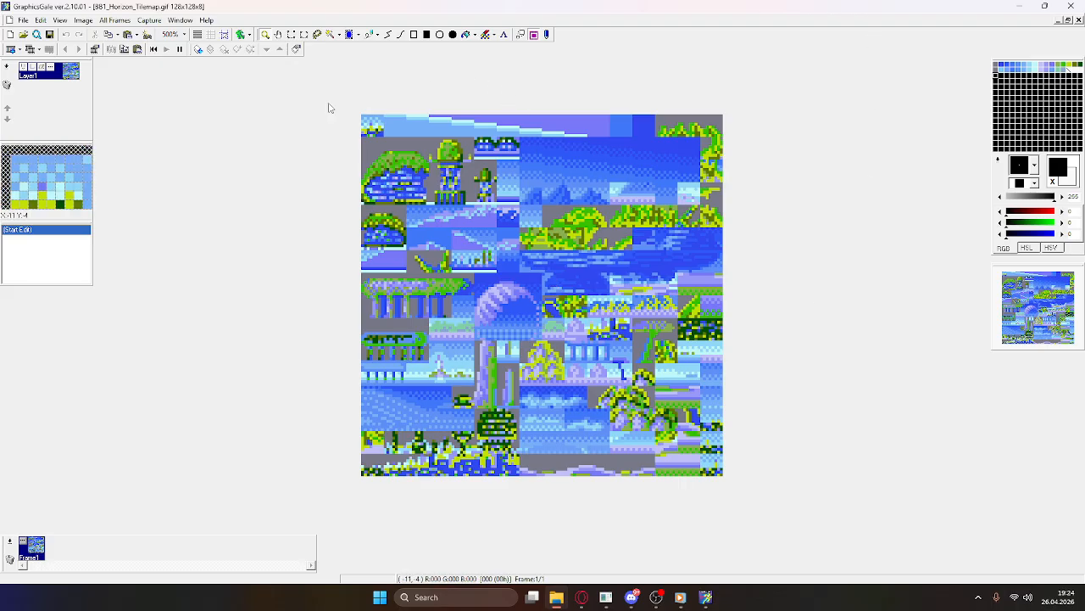
Step: Overlay an 8x8 custom grid on the horizon tilemap and examine the individual tiles
{"action": "left_click", "coordinate": [210, 34]}
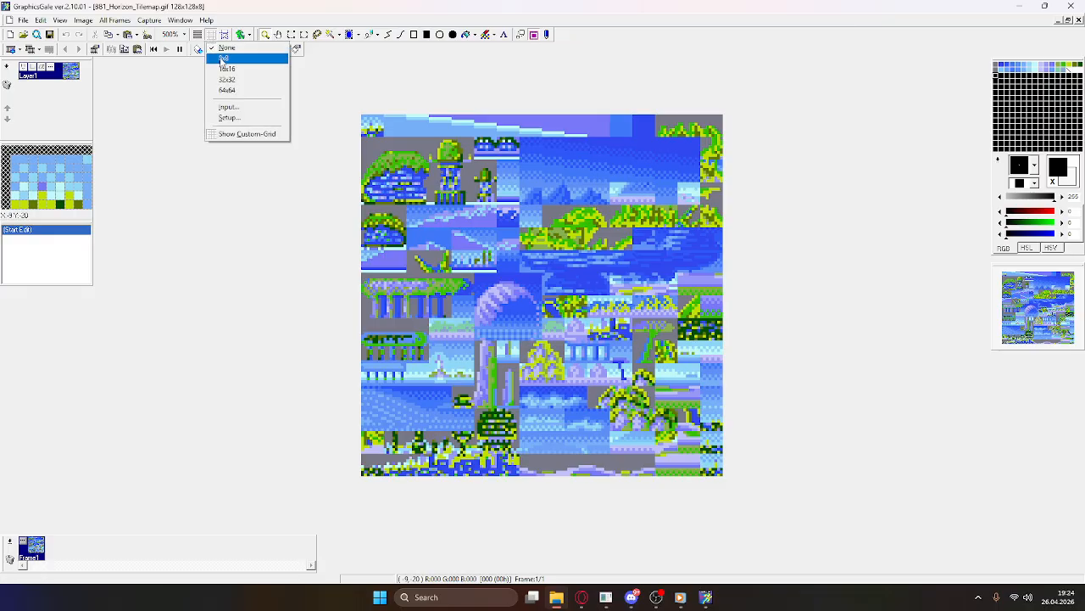
{"action": "left_click", "coordinate": [222, 60]}
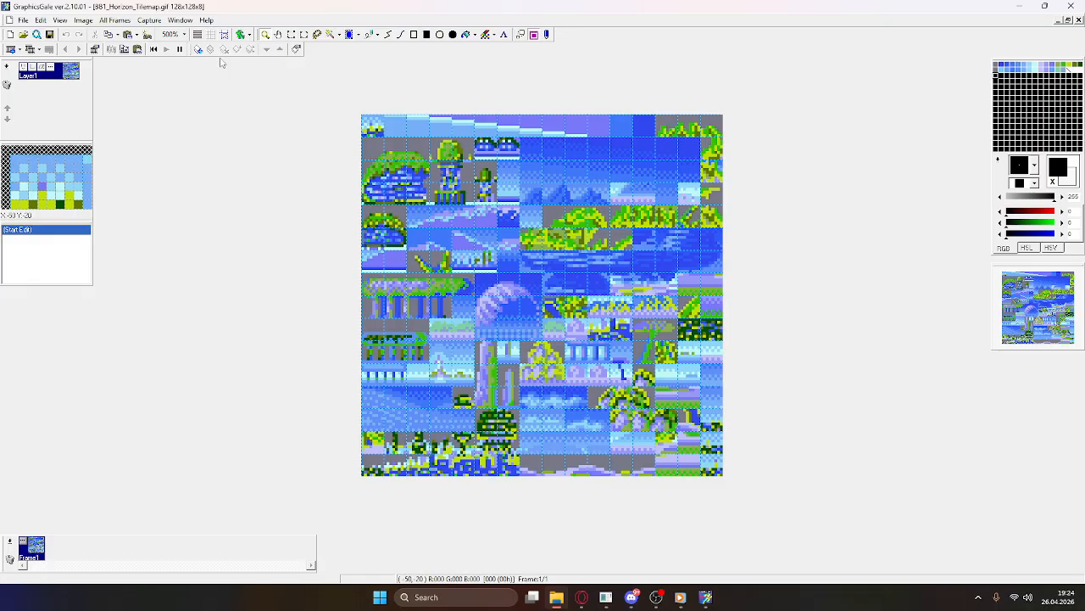
{"action": "left_click", "coordinate": [361, 132]}
{"action": "scroll", "coordinate": [361, 132], "scroll_direction": "up", "scroll_amount": 5}
{"action": "scroll", "coordinate": [197, 99], "scroll_direction": "down", "scroll_amount": 4}
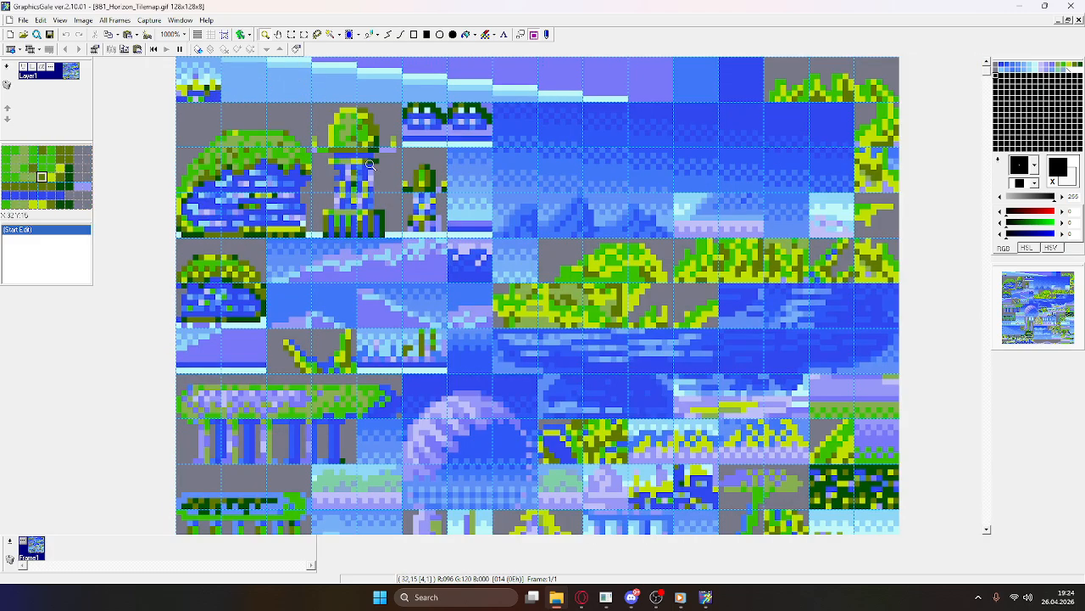
{"action": "scroll", "coordinate": [464, 300], "scroll_direction": "down", "scroll_amount": 2}
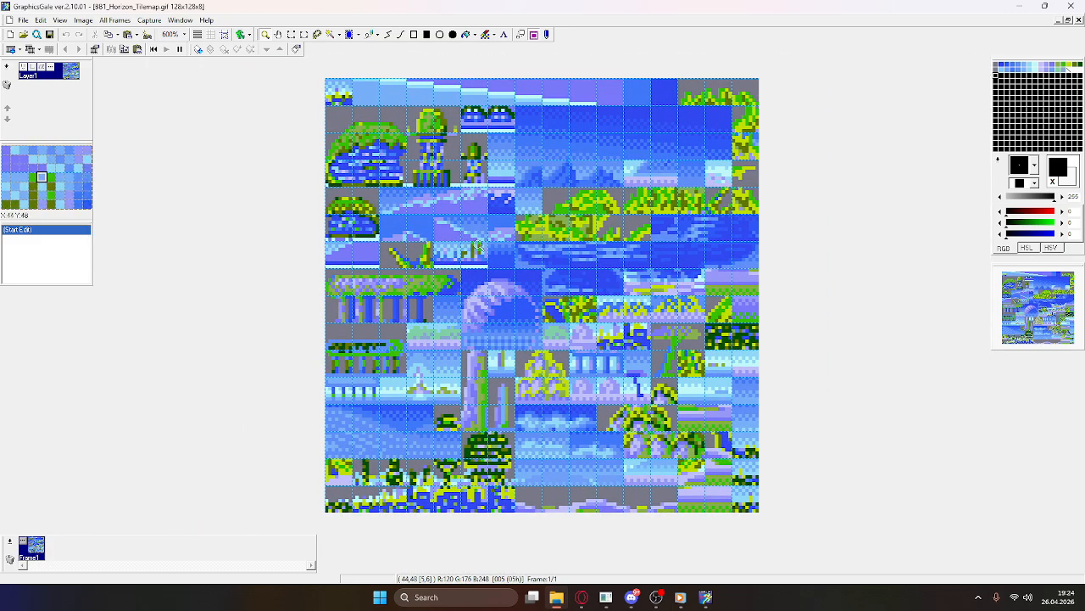
{"action": "scroll", "coordinate": [464, 299], "scroll_direction": "up", "scroll_amount": 1}
Step: Try a freehand pen stroke across the middle tiles of the tilemap and undo it
{"action": "left_click", "coordinate": [369, 34]}
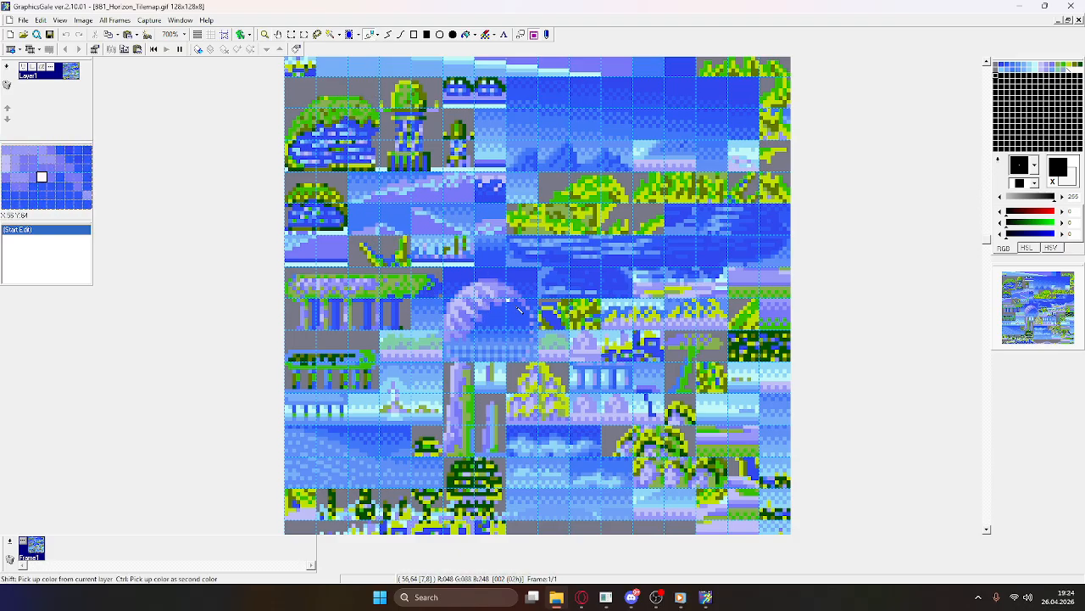
{"action": "scroll", "coordinate": [425, 306], "scroll_direction": "down", "scroll_amount": 3}
{"action": "scroll", "coordinate": [551, 190], "scroll_direction": "up", "scroll_amount": 3}
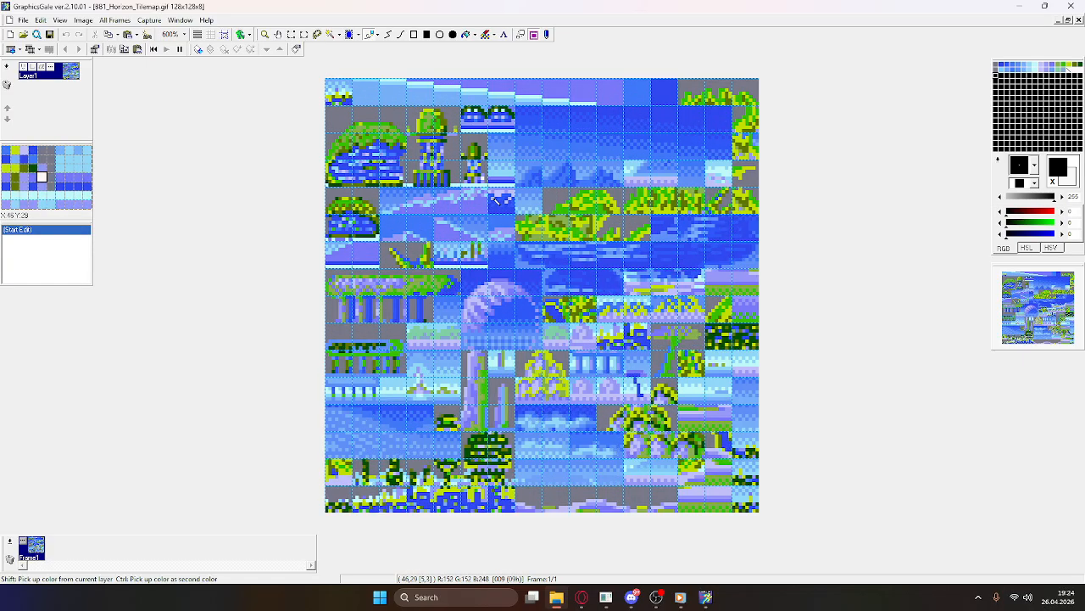
{"action": "mouse_move", "coordinate": [551, 190]}
{"action": "left_mouse_down"}
{"action": "mouse_move", "coordinate": [572, 328]}
{"action": "mouse_move", "coordinate": [644, 255]}
{"action": "mouse_move", "coordinate": [696, 288]}
{"action": "mouse_move", "coordinate": [594, 254]}
{"action": "left_mouse_up"}
{"action": "key", "text": "ctrl+z"}
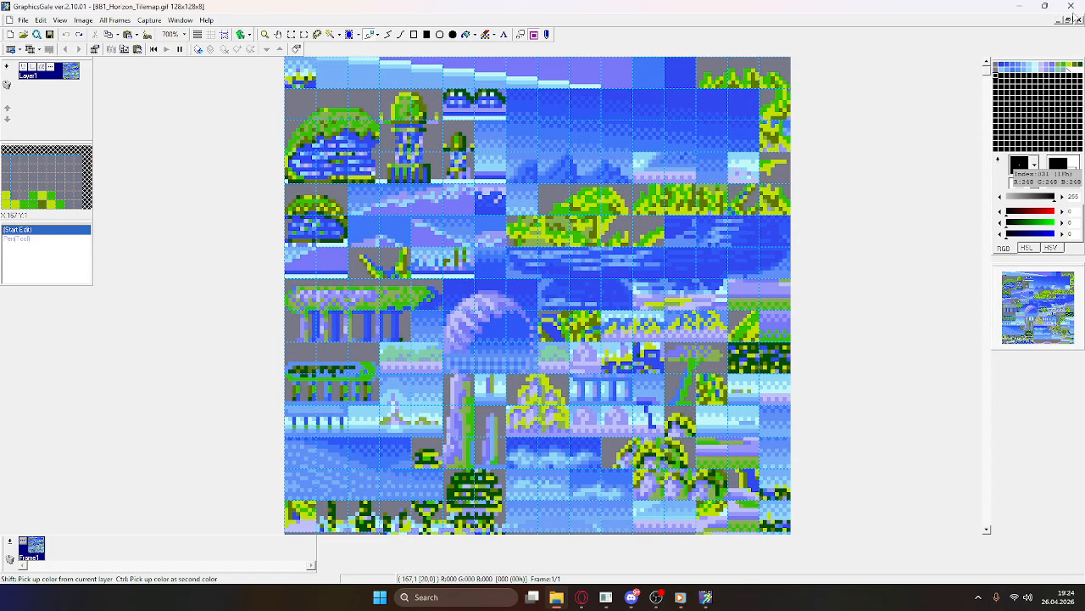
Step: Try several blue palette colors for the pen and sample the plain purple of the top-row tiles
{"action": "left_click", "coordinate": [1009, 66]}
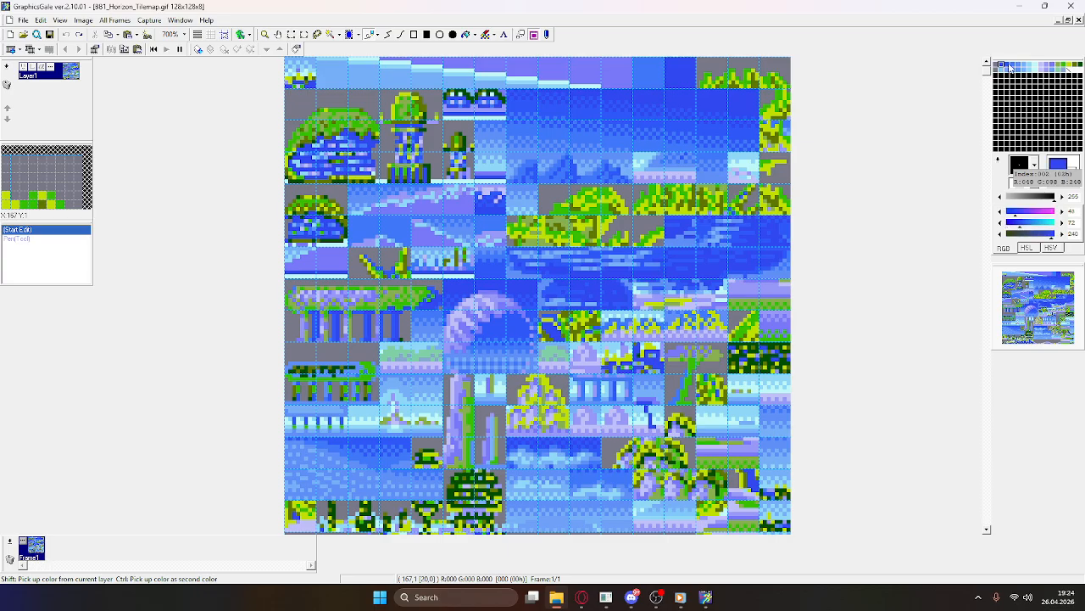
{"action": "left_click", "coordinate": [1009, 66]}
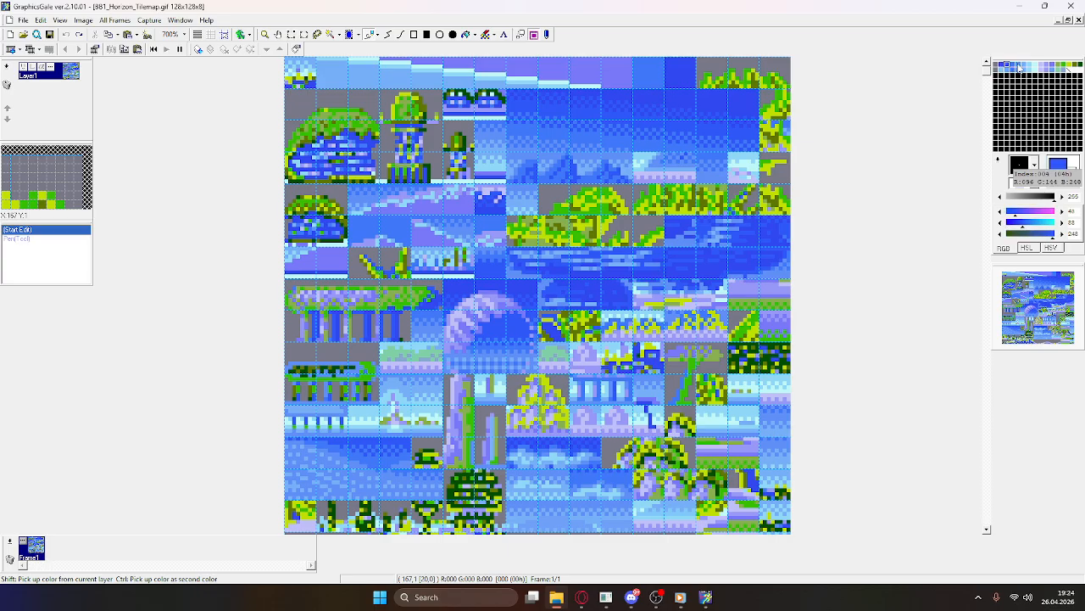
{"action": "scroll", "coordinate": [665, 101], "scroll_direction": "up", "scroll_amount": 2}
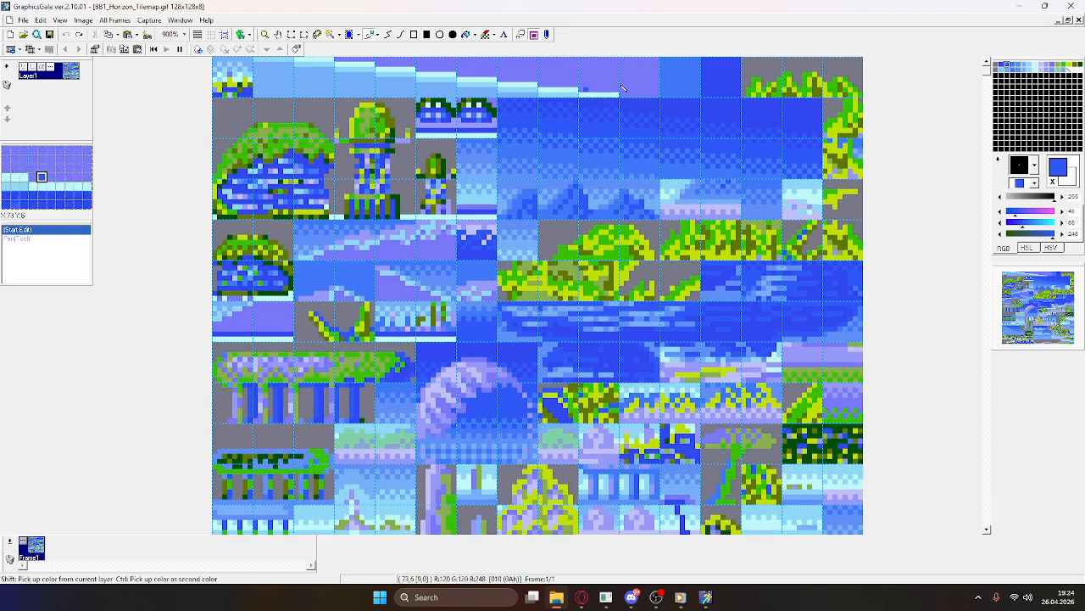
{"action": "right_click", "coordinate": [642, 105]}
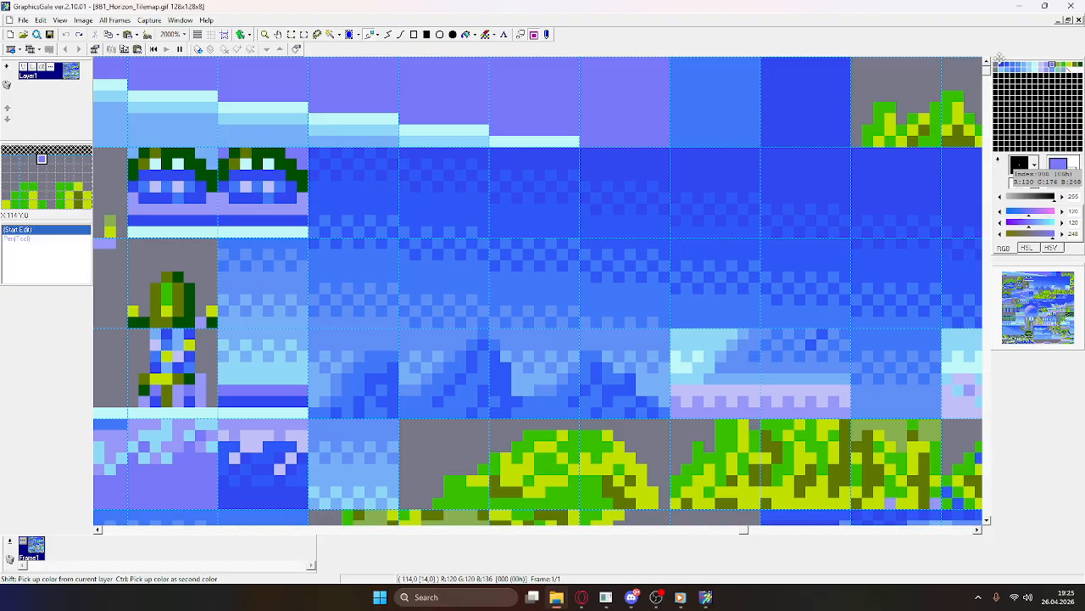
{"action": "left_click", "coordinate": [1052, 68]}
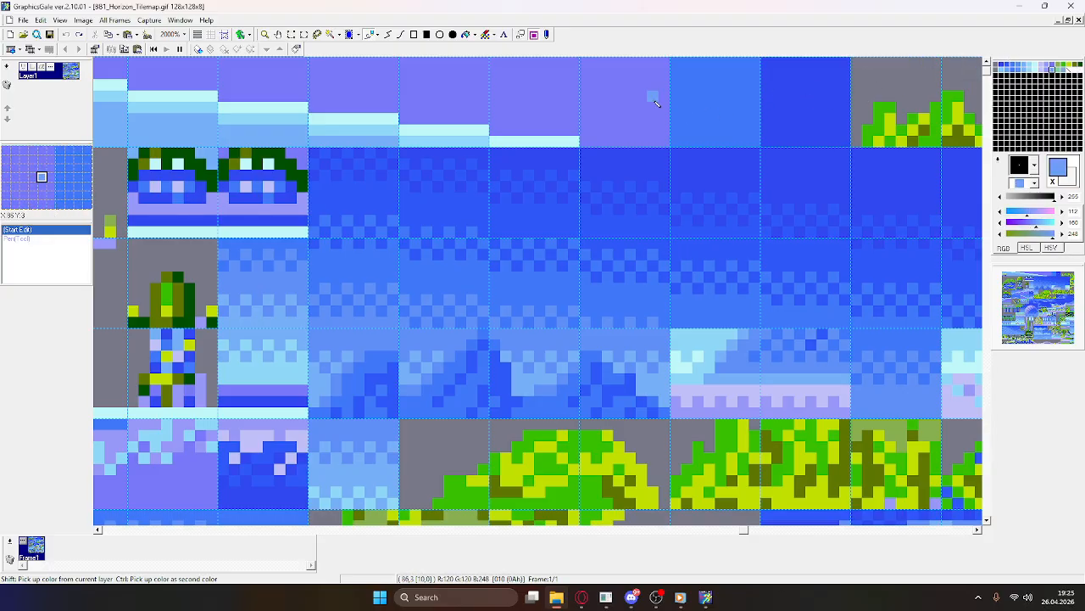
Step: Pen two short light-blue strokes and one darker blue stroke inside the last plain purple tile of the top row
{"action": "left_click_drag", "start_coordinate": [654, 97], "coordinate": [634, 130]}
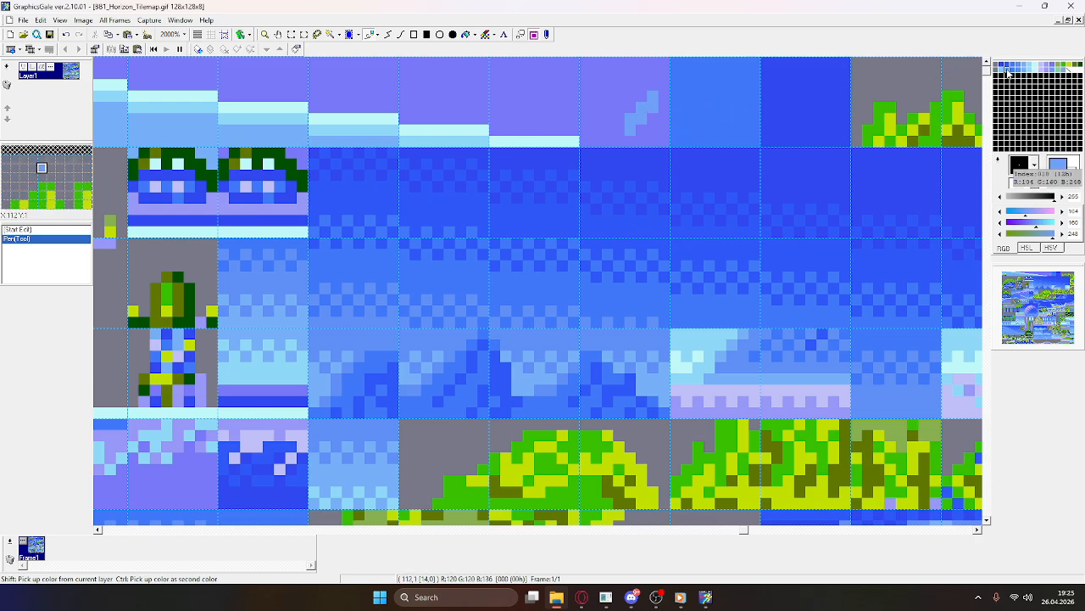
{"action": "left_click_drag", "start_coordinate": [619, 85], "coordinate": [608, 108]}
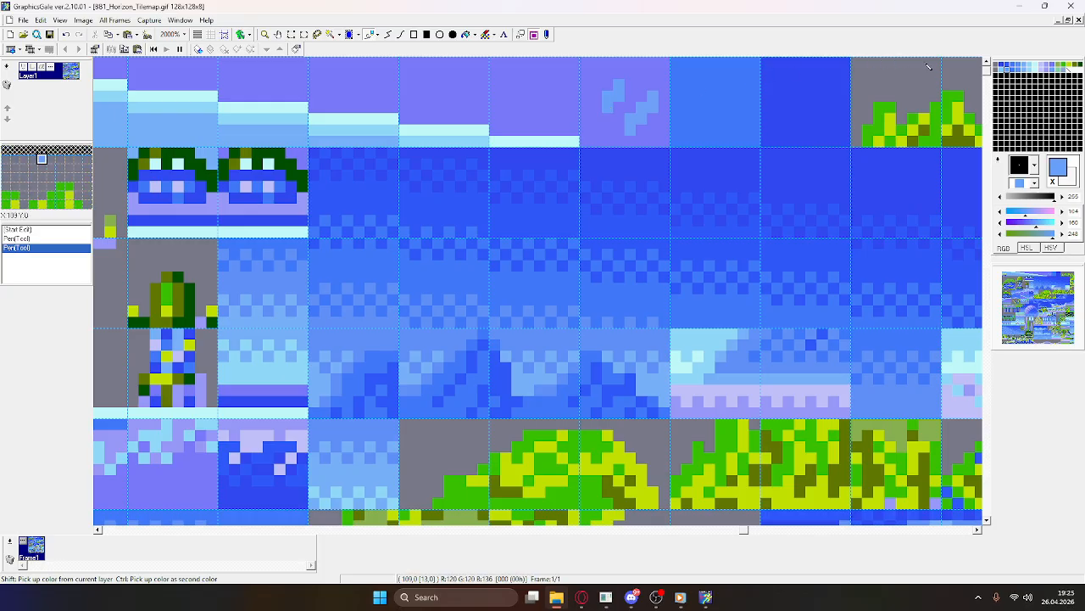
{"action": "left_click", "coordinate": [1006, 65]}
{"action": "mouse_move", "coordinate": [632, 85]}
{"action": "left_mouse_down"}
{"action": "mouse_move", "coordinate": [616, 87]}
{"action": "mouse_move", "coordinate": [634, 120]}
{"action": "left_mouse_up"}
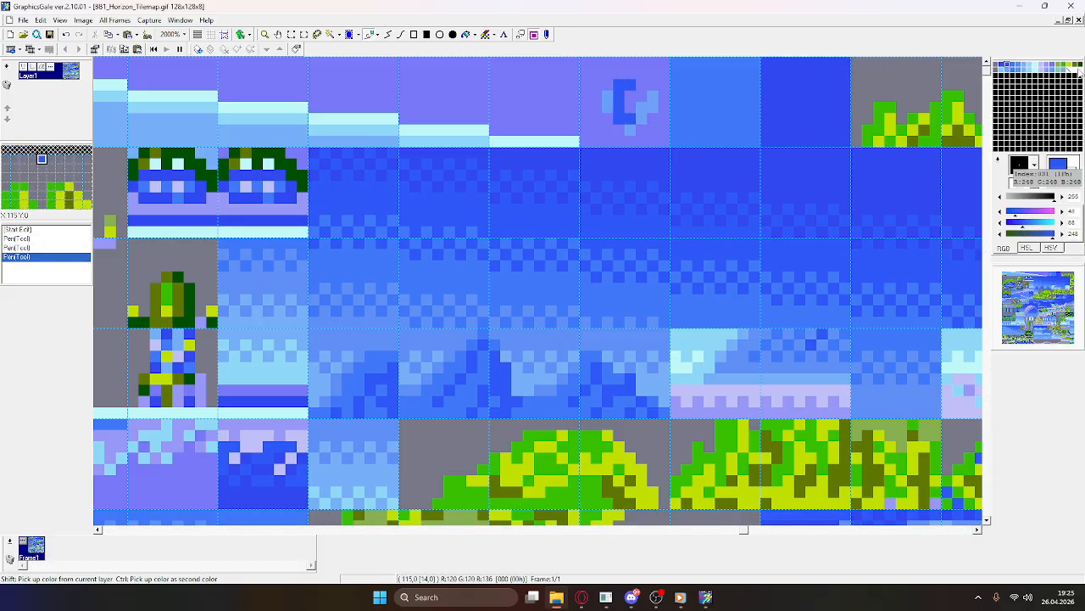
Step: Sample the tile's purple background and paint over the blue test strokes with it
{"action": "left_click", "coordinate": [1011, 73]}
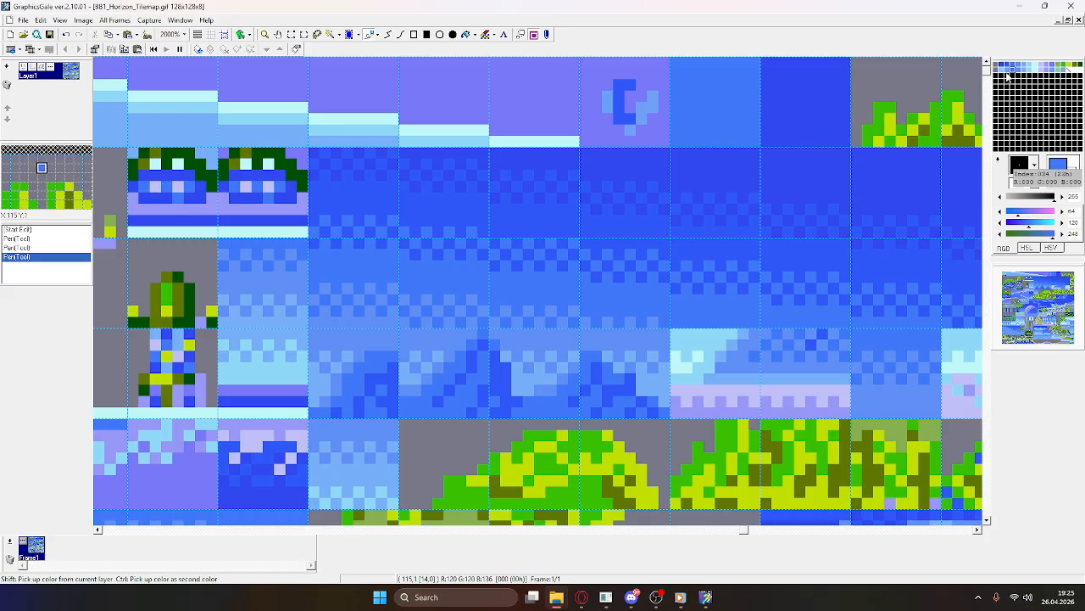
{"action": "left_click", "coordinate": [1008, 73]}
{"action": "left_click", "coordinate": [1006, 71]}
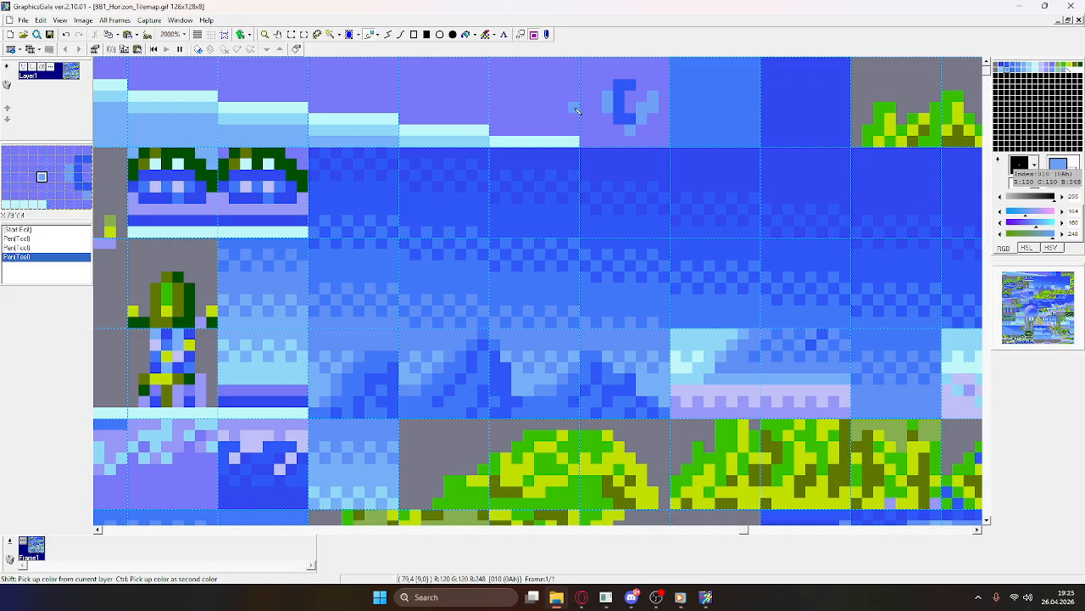
{"action": "right_click", "coordinate": [663, 83]}
{"action": "mouse_move", "coordinate": [653, 95]}
{"action": "left_mouse_down"}
{"action": "mouse_move", "coordinate": [653, 106]}
{"action": "mouse_move", "coordinate": [621, 118]}
{"action": "mouse_move", "coordinate": [629, 85]}
{"action": "mouse_move", "coordinate": [609, 97]}
{"action": "mouse_move", "coordinate": [631, 129]}
{"action": "mouse_move", "coordinate": [647, 119]}
{"action": "left_mouse_up"}
{"action": "left_click", "coordinate": [641, 107]}
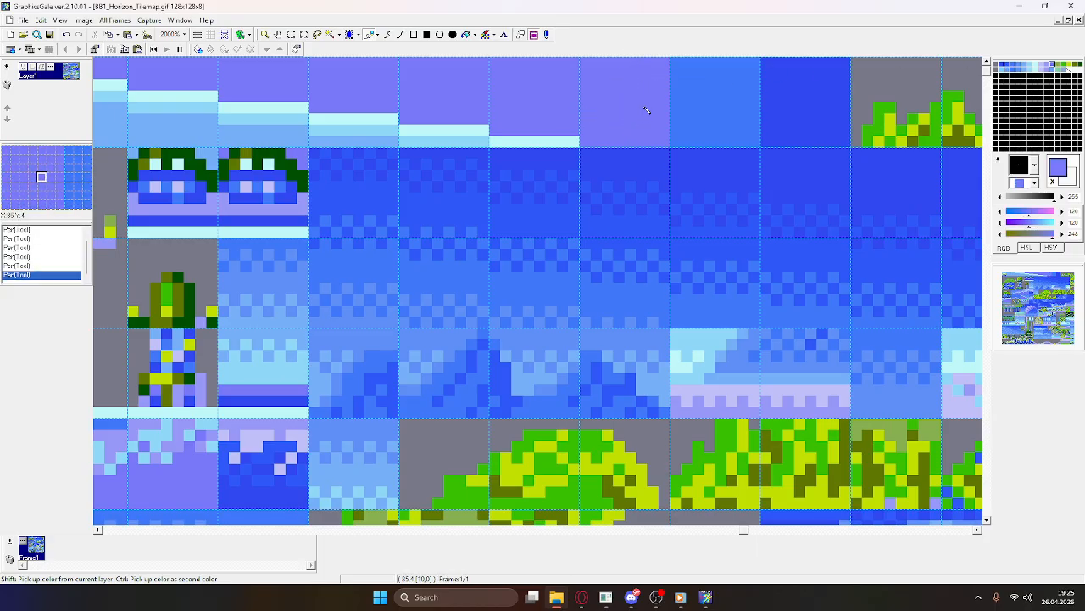
Step: Sample the gray background color beside the large dome and inspect the palette's gray in the Color dialog
{"action": "scroll", "coordinate": [629, 255], "scroll_direction": "down", "scroll_amount": 3}
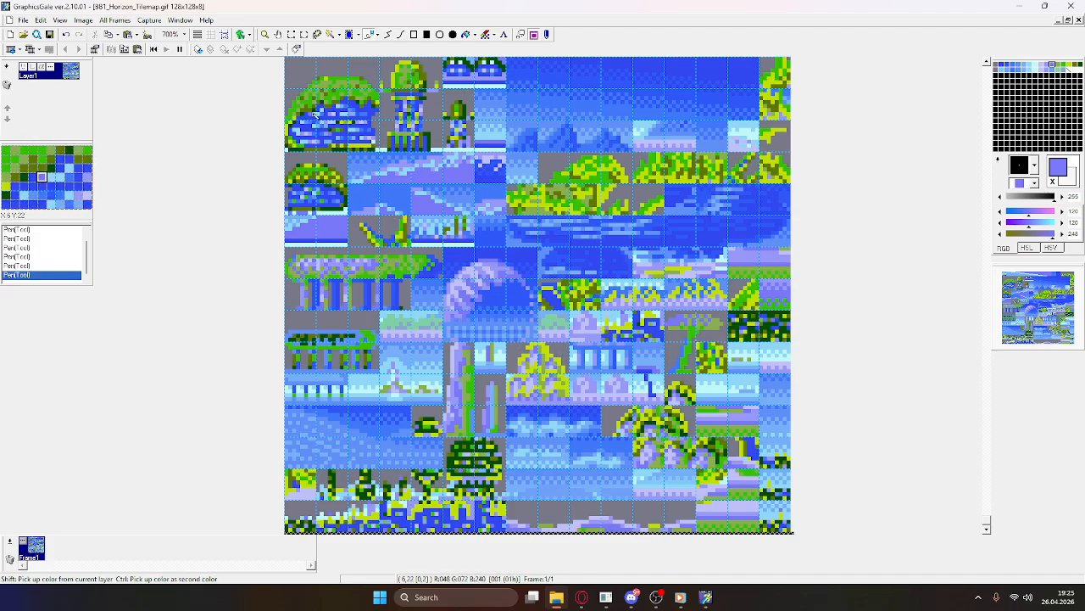
{"action": "scroll", "coordinate": [243, 143], "scroll_direction": "up", "scroll_amount": 2}
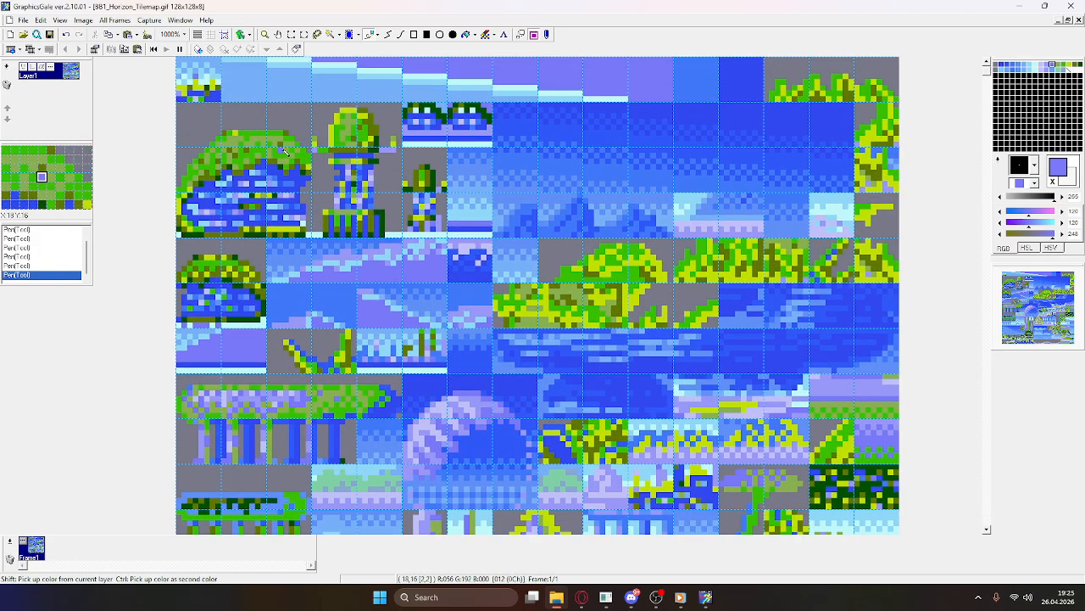
{"action": "right_click", "coordinate": [298, 119]}
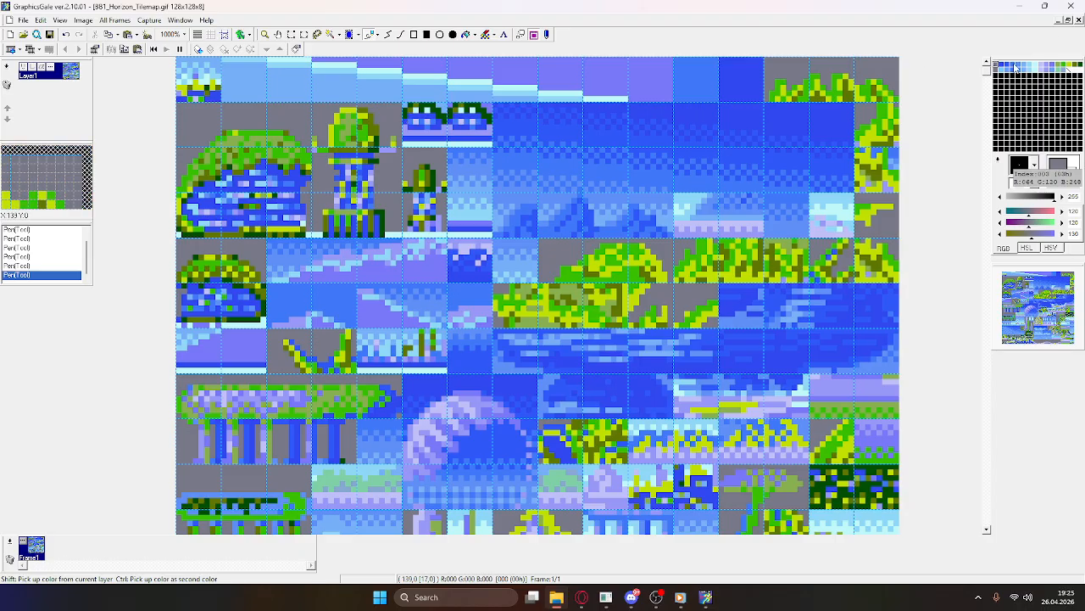
{"action": "double_click", "coordinate": [999, 66]}
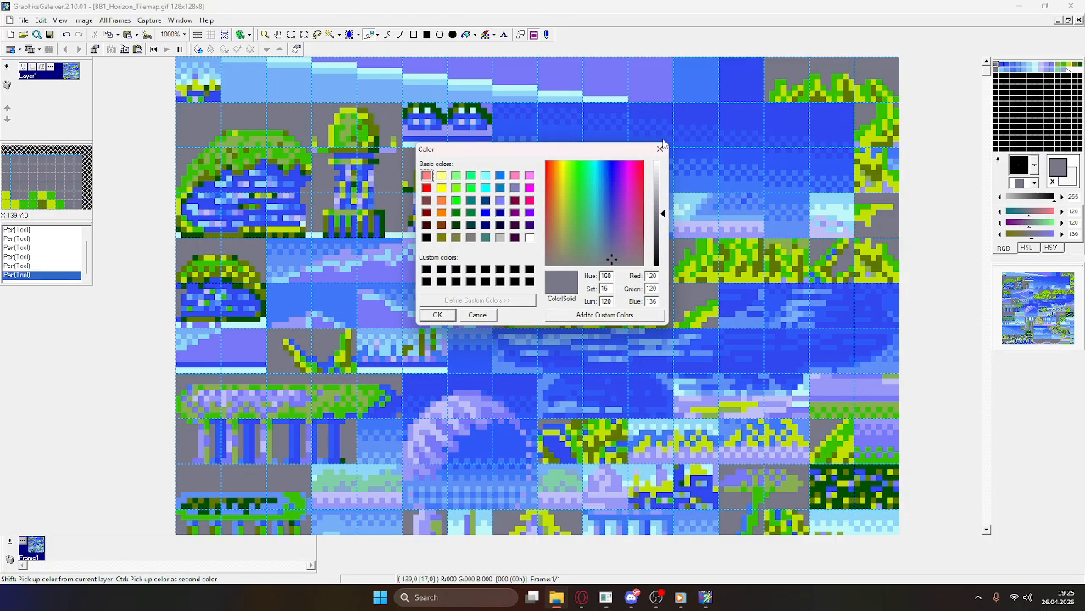
{"action": "left_click", "coordinate": [660, 149]}
Step: Try a gray filled rectangle and a gray rectangle outline over part of the large dome, undoing each one
{"action": "scroll", "coordinate": [335, 112], "scroll_direction": "up", "scroll_amount": 2}
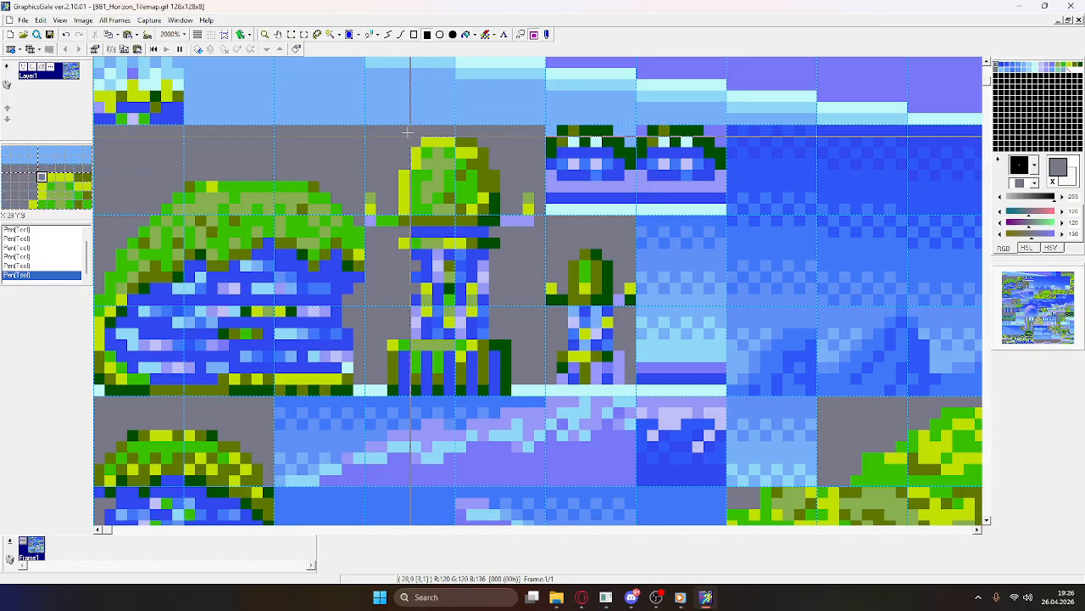
{"action": "scroll", "coordinate": [303, 157], "scroll_direction": "down", "scroll_amount": 1}
{"action": "left_click_drag", "start_coordinate": [285, 146], "coordinate": [191, 214]}
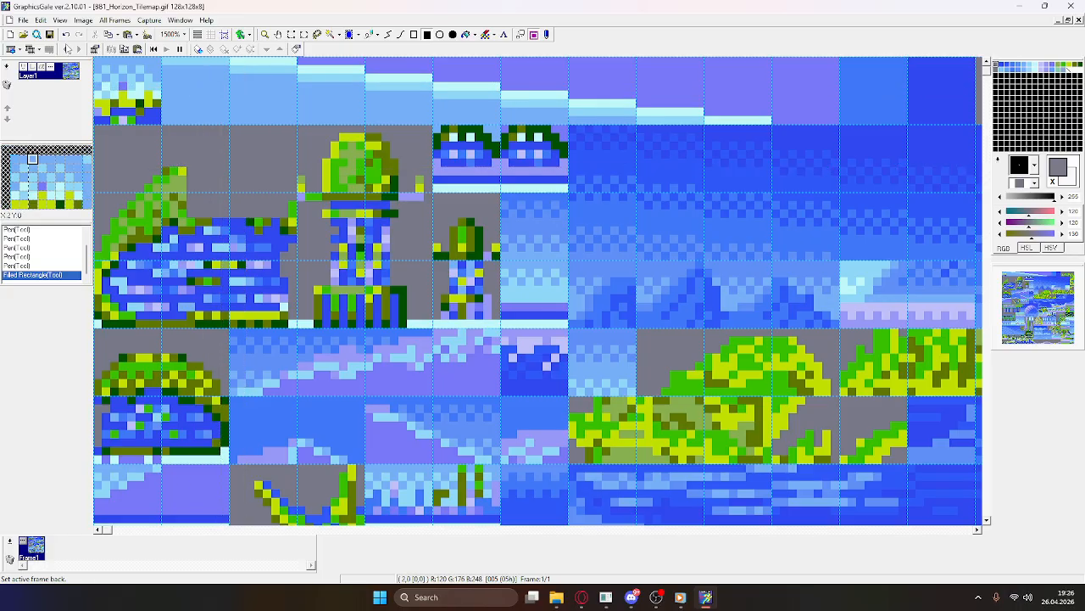
{"action": "left_click", "coordinate": [67, 37]}
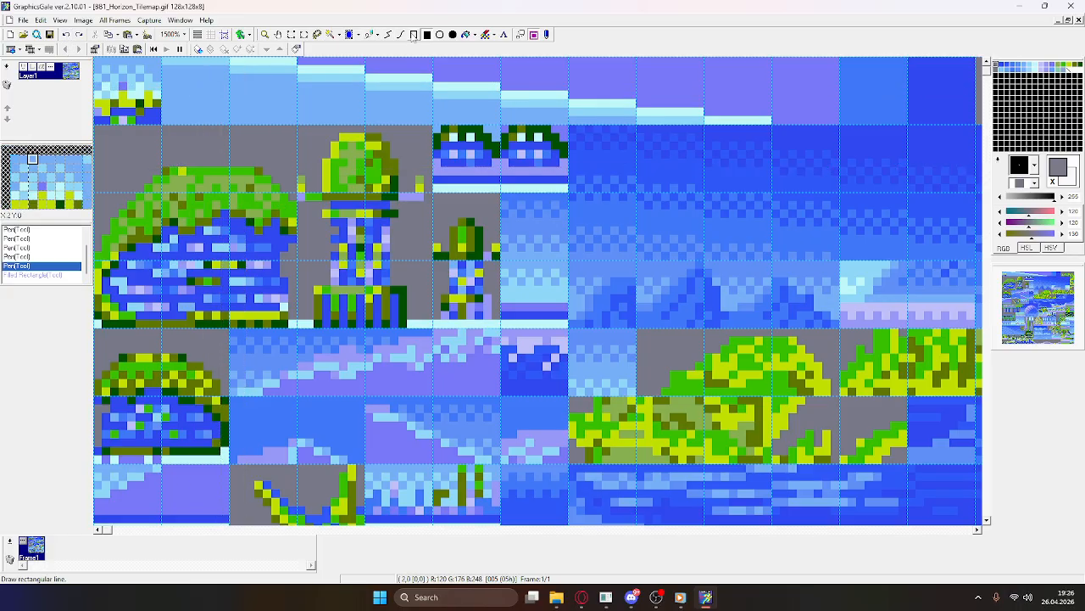
{"action": "left_click_drag", "start_coordinate": [276, 171], "coordinate": [184, 264]}
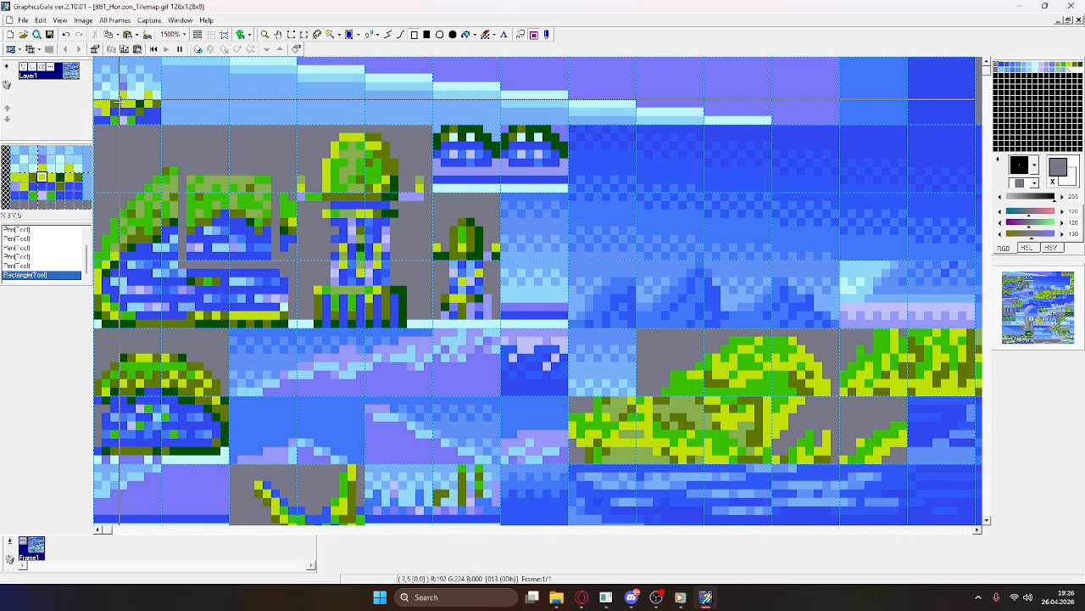
{"action": "left_click", "coordinate": [68, 36]}
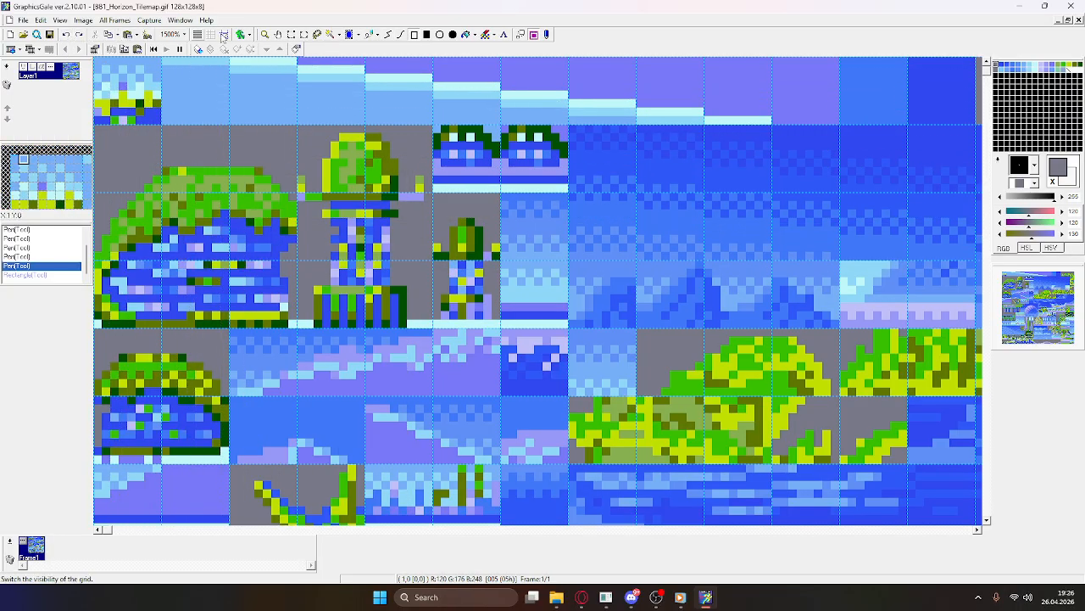
Step: Erase the large dome by covering its 3-by-3-tile area with a gray filled rectangle
{"action": "left_click", "coordinate": [426, 35]}
{"action": "scroll", "coordinate": [331, 115], "scroll_direction": "down", "scroll_amount": 3}
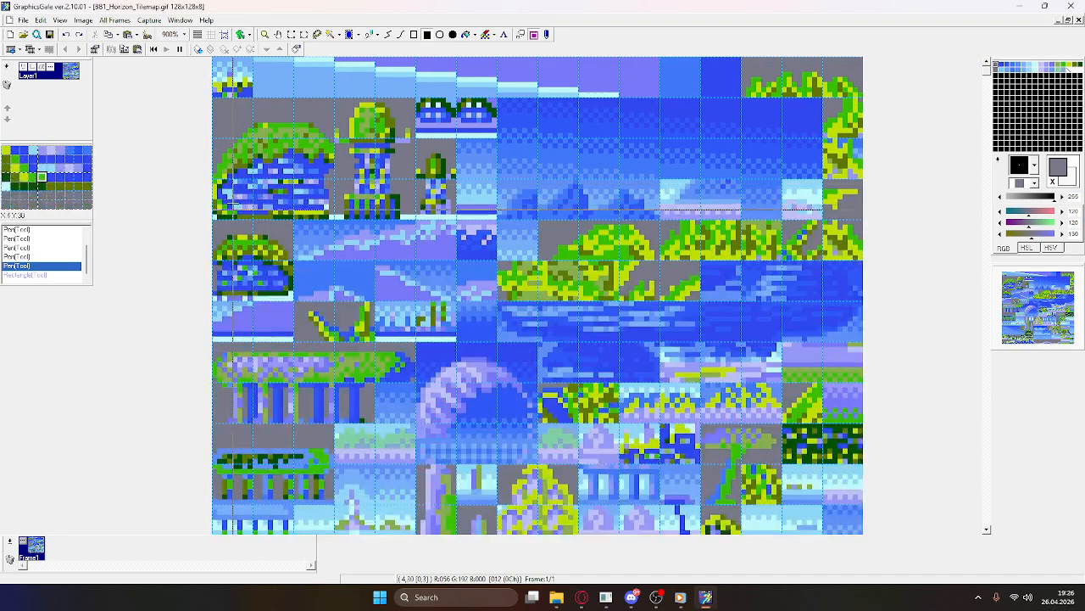
{"action": "left_click_drag", "start_coordinate": [331, 115], "coordinate": [213, 219]}
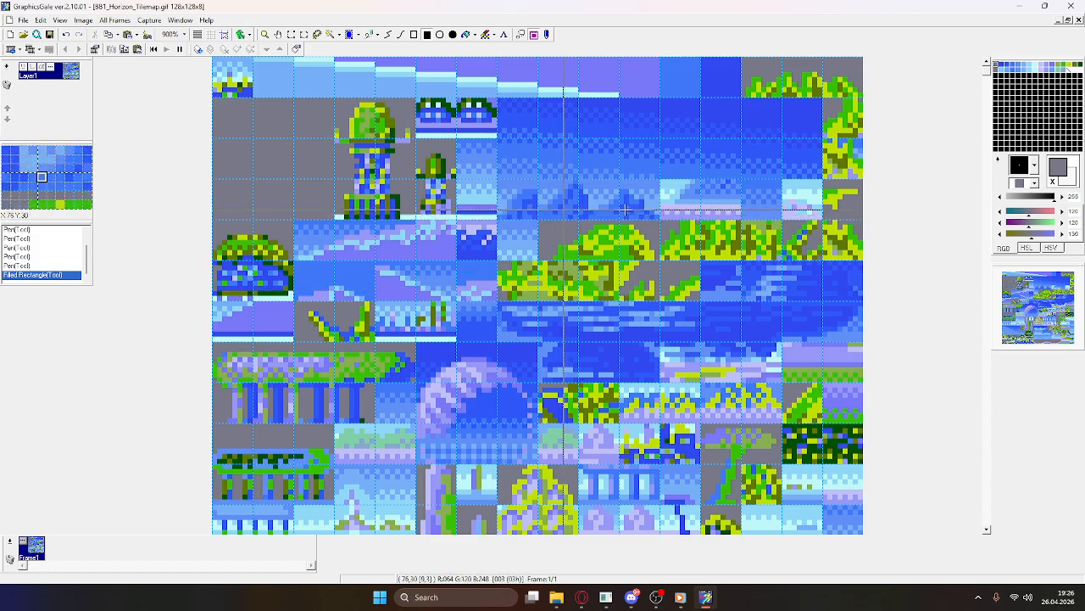
Step: Draw a closed, stepped building outline with the Pen tool in dark green (0, 80, 0) inside the cleared dome area
{"action": "scroll", "coordinate": [490, 364], "scroll_direction": "down", "scroll_amount": 1}
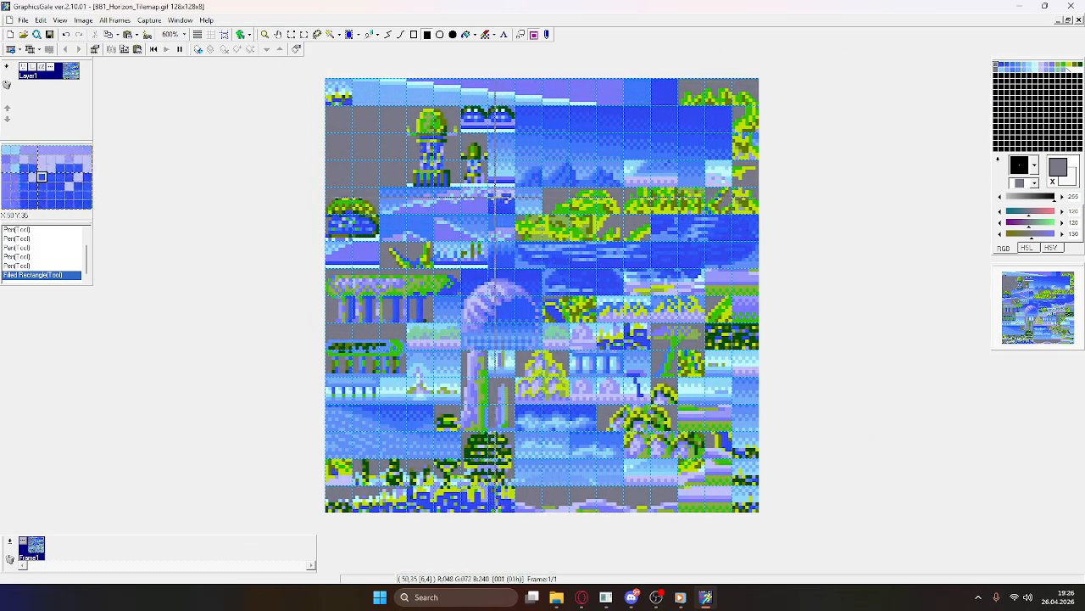
{"action": "scroll", "coordinate": [355, 153], "scroll_direction": "up", "scroll_amount": 1}
{"action": "scroll", "coordinate": [354, 153], "scroll_direction": "up", "scroll_amount": 2}
{"action": "scroll", "coordinate": [356, 144], "scroll_direction": "down", "scroll_amount": 3}
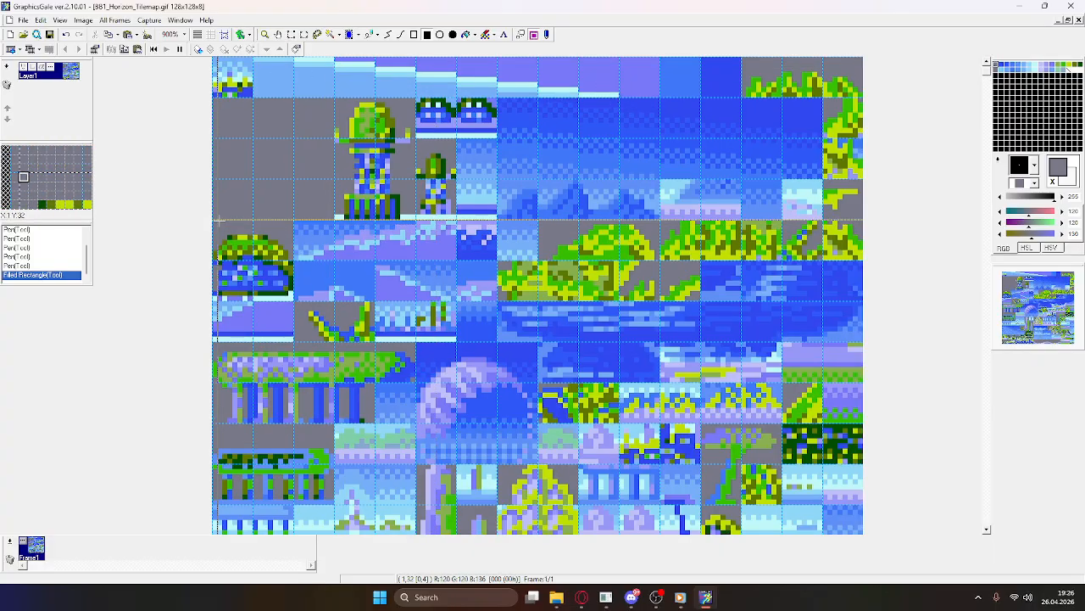
{"action": "scroll", "coordinate": [365, 122], "scroll_direction": "up", "scroll_amount": 2}
{"action": "left_click", "coordinate": [371, 34]}
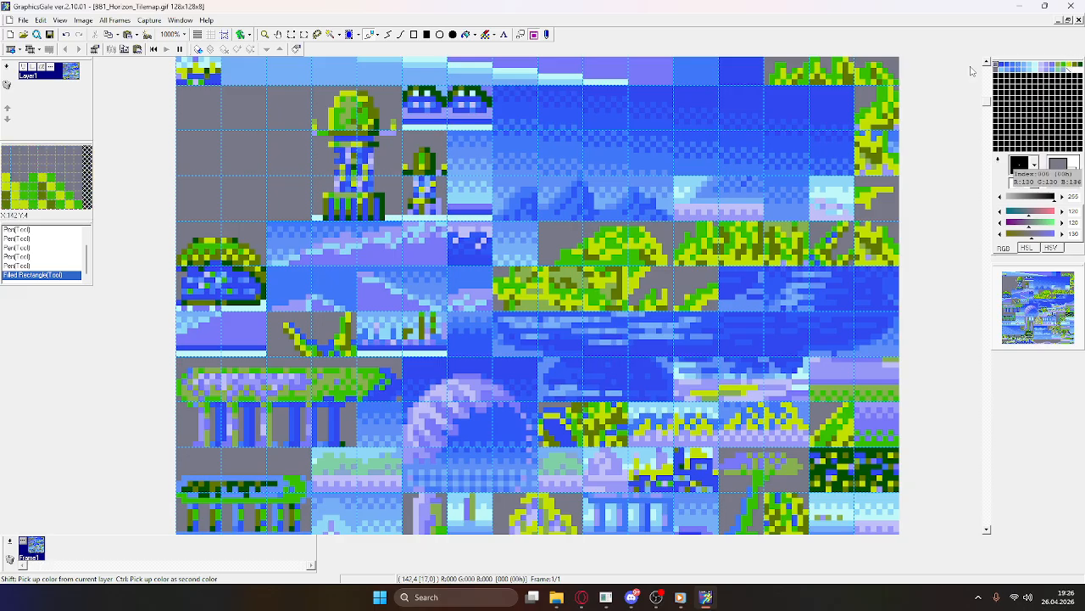
{"action": "left_click", "coordinate": [1081, 71]}
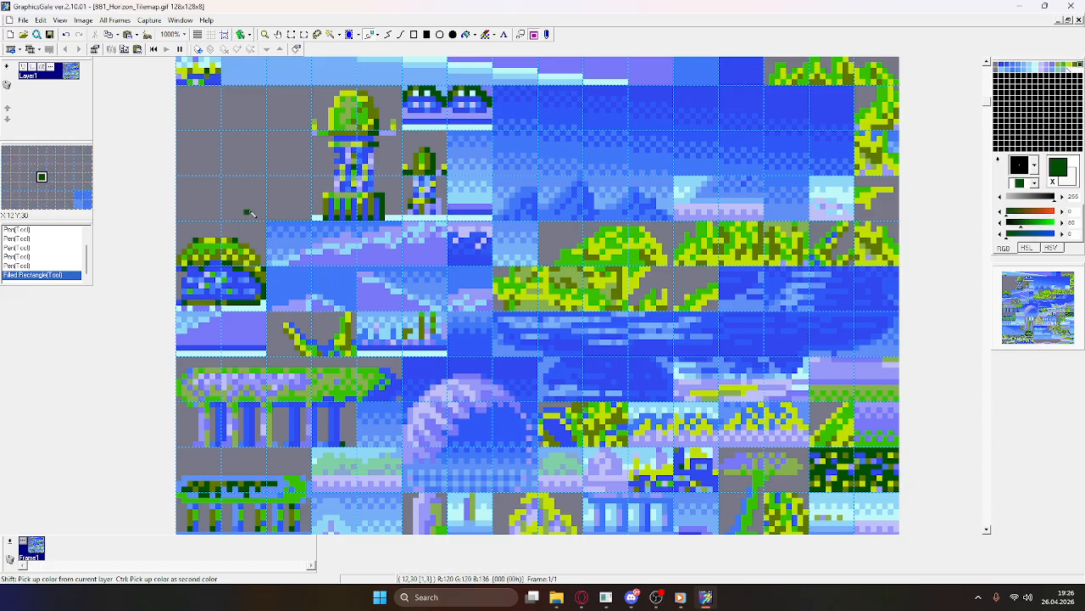
{"action": "left_click", "coordinate": [201, 219]}
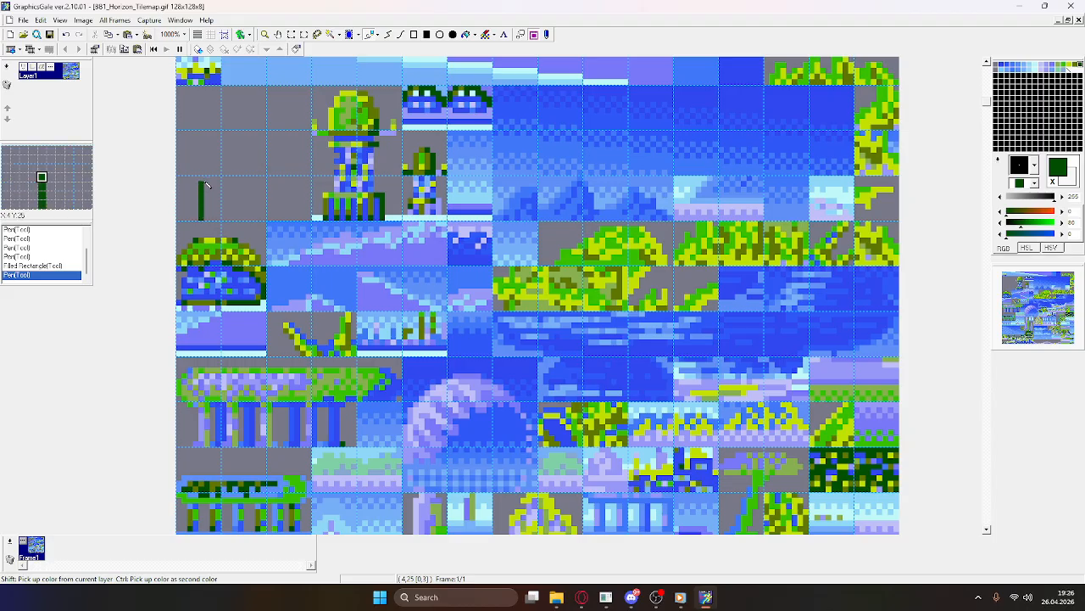
{"action": "mouse_move", "coordinate": [206, 170]}
{"action": "left_mouse_down"}
{"action": "mouse_move", "coordinate": [266, 149]}
{"action": "mouse_move", "coordinate": [299, 218]}
{"action": "left_mouse_up"}
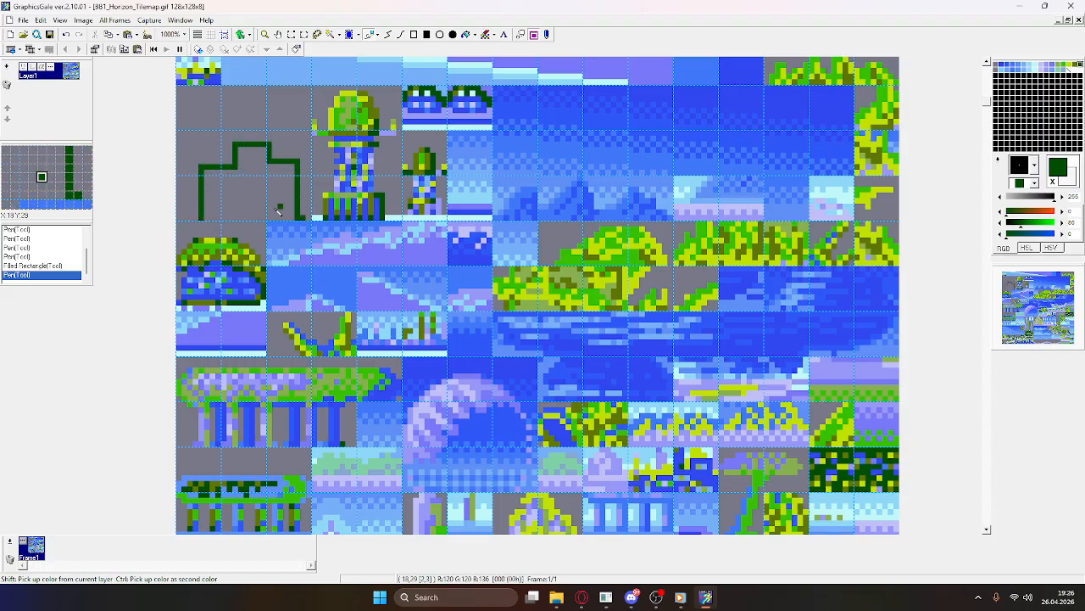
{"action": "left_click_drag", "start_coordinate": [203, 219], "coordinate": [298, 219]}
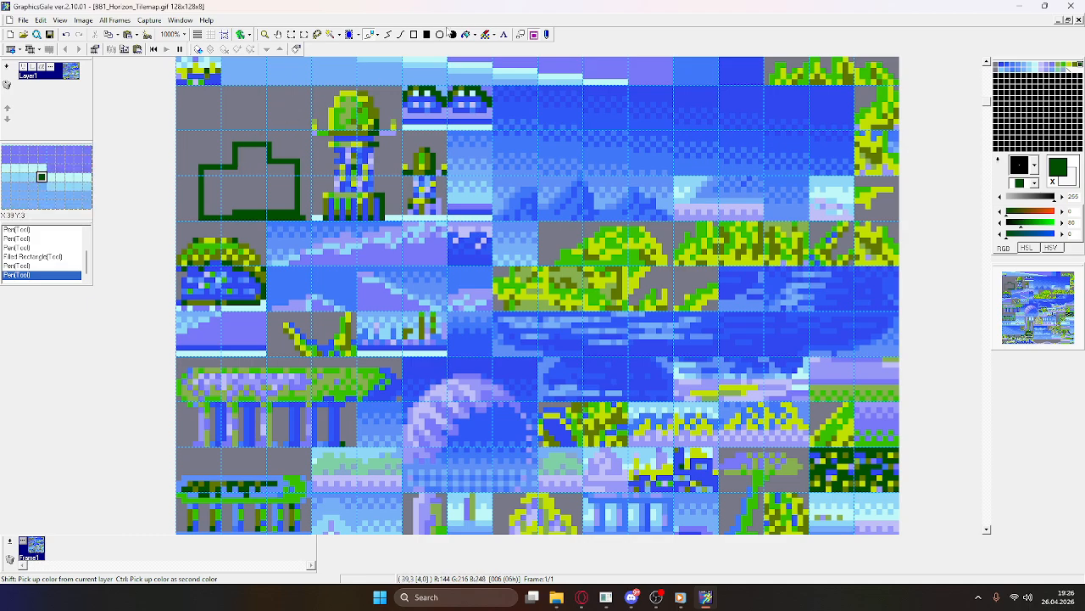
Step: Flood-fill the inside of the building outline with the same dark green
{"action": "left_click", "coordinate": [466, 35]}
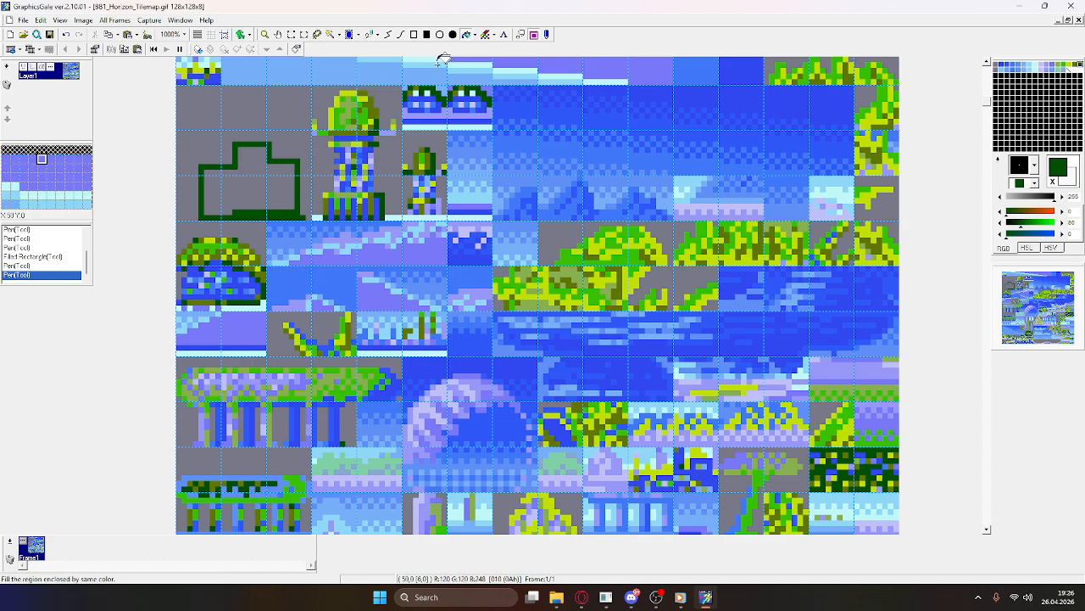
{"action": "left_click", "coordinate": [281, 173]}
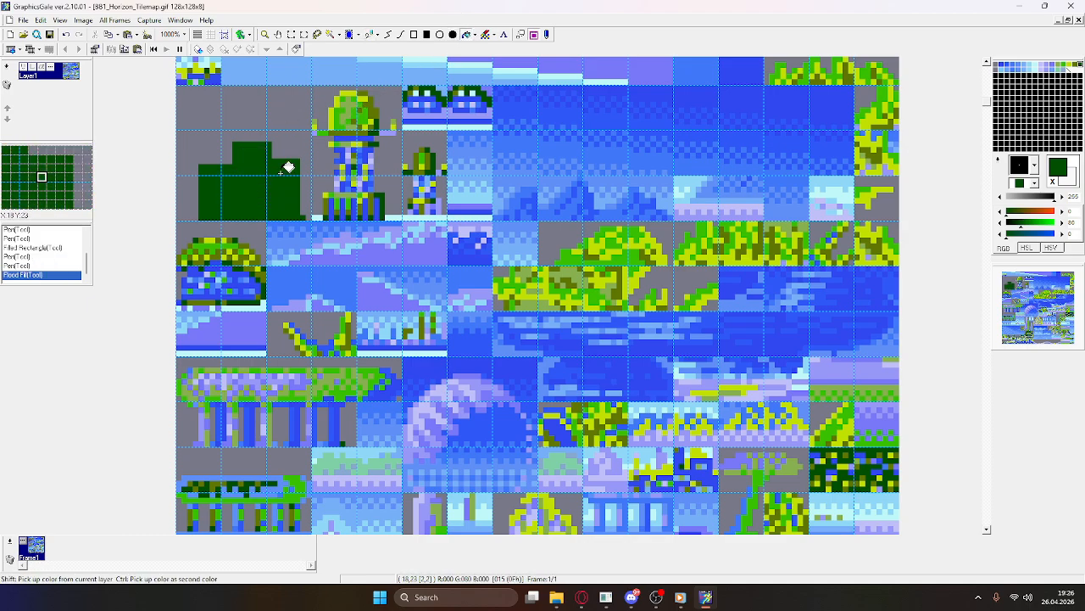
{"action": "left_click", "coordinate": [370, 35]}
{"action": "scroll", "coordinate": [369, 144], "scroll_direction": "down", "scroll_amount": 1}
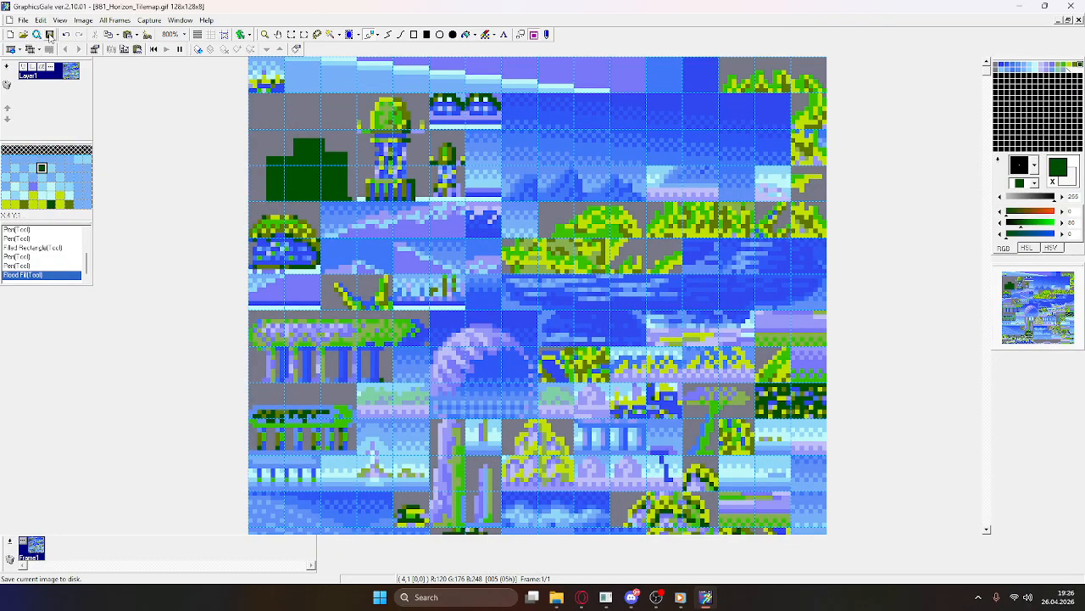
Step: Look briefly at the track in FZ Edit, return to the horizon tilemap in GraphicsGale and close it
{"action": "left_click", "coordinate": [605, 597]}
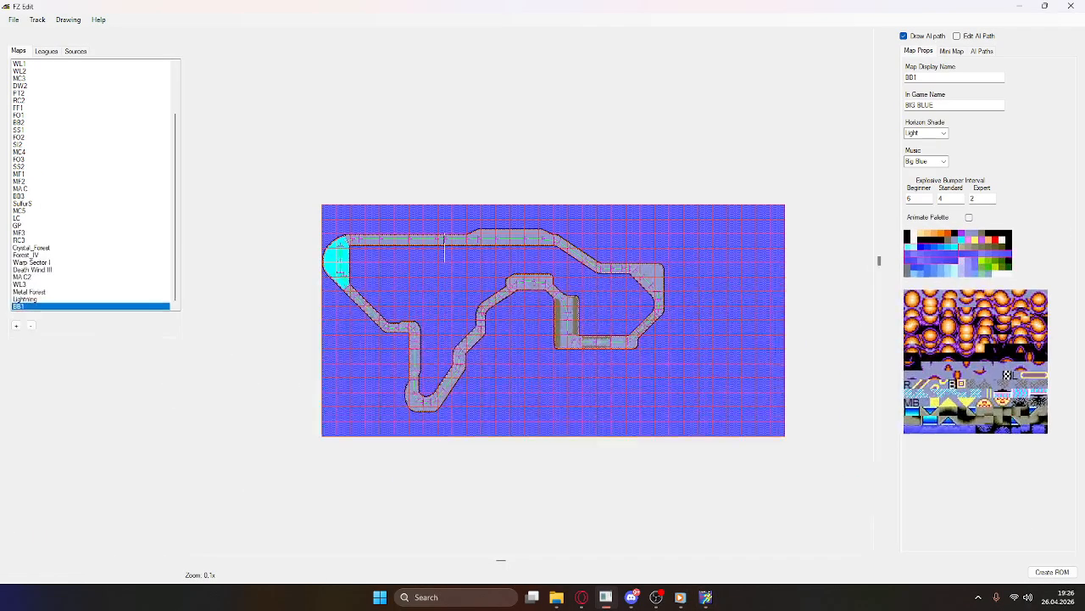
{"action": "left_click", "coordinate": [606, 597]}
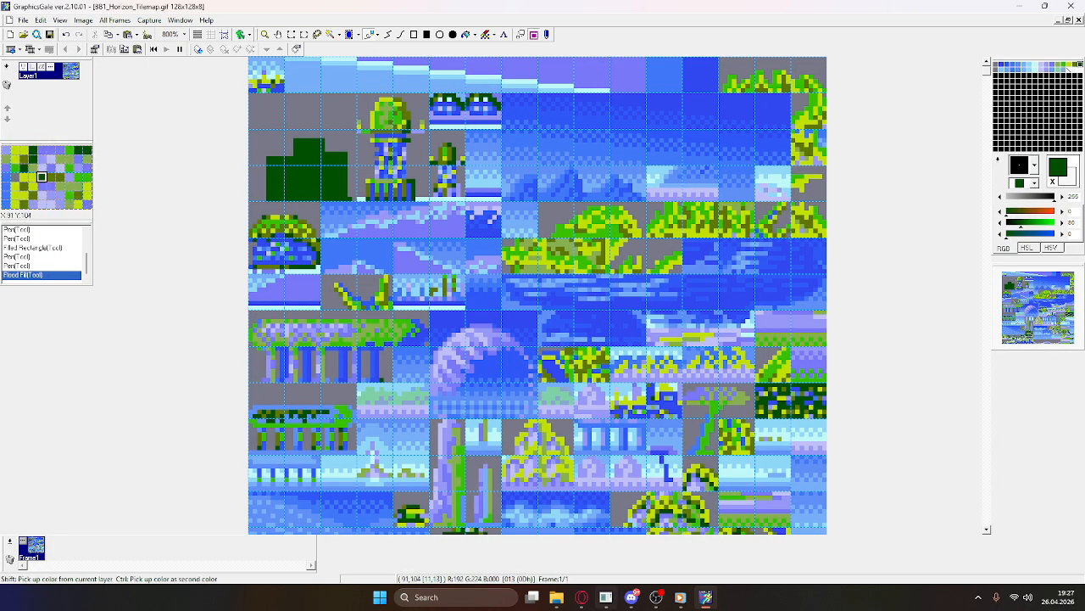
{"action": "mouse_move", "coordinate": [606, 604]}
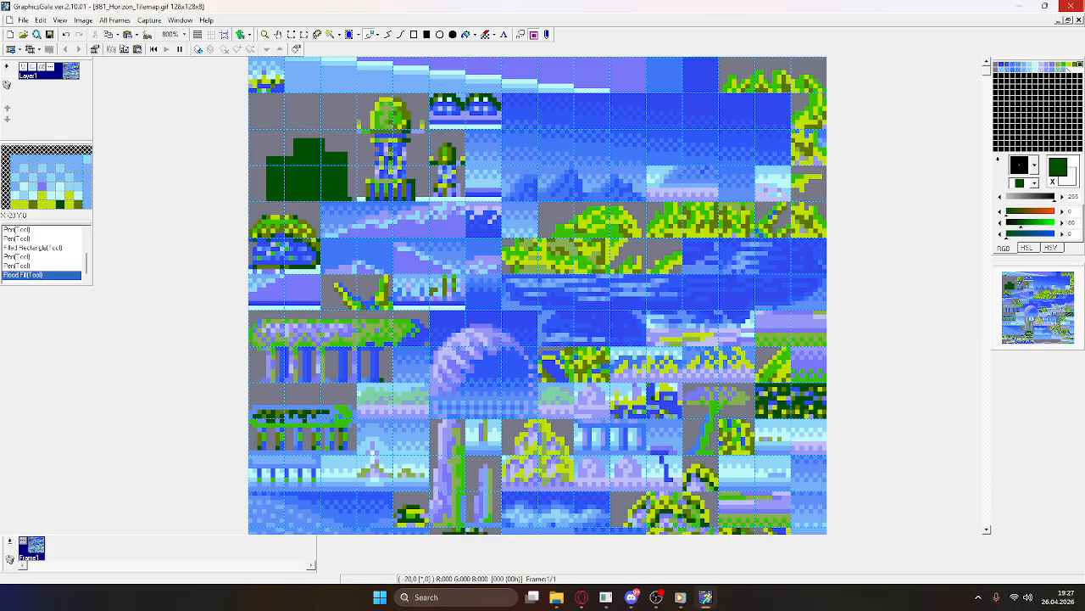
{"action": "left_click", "coordinate": [1072, 7]}
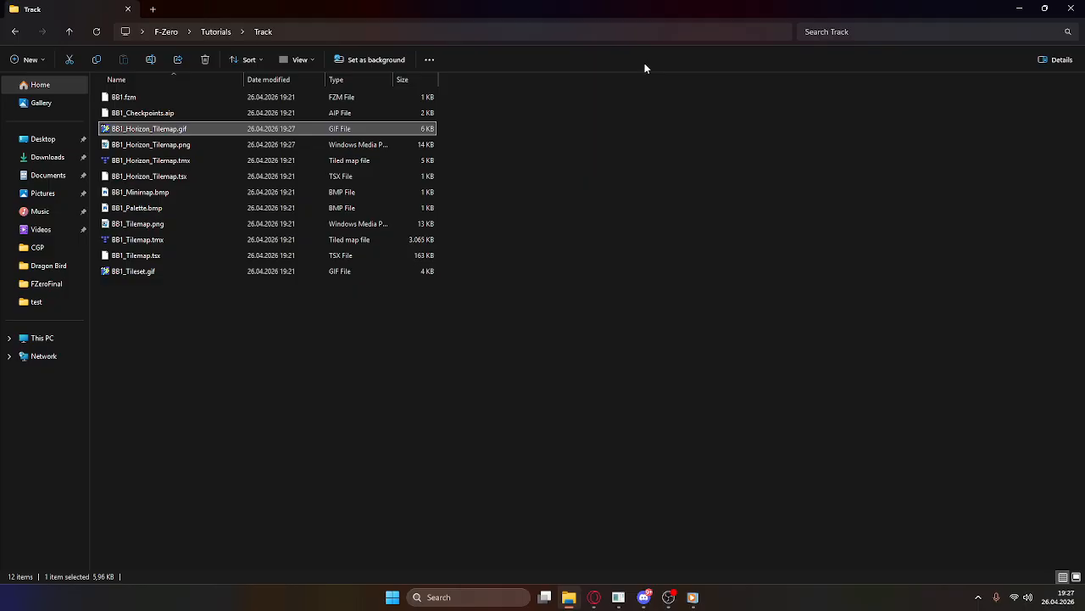
Step: Open BB1_Horizon_Tilemap.tmx from the Track folder in Tiled
{"action": "double_click", "coordinate": [155, 161]}
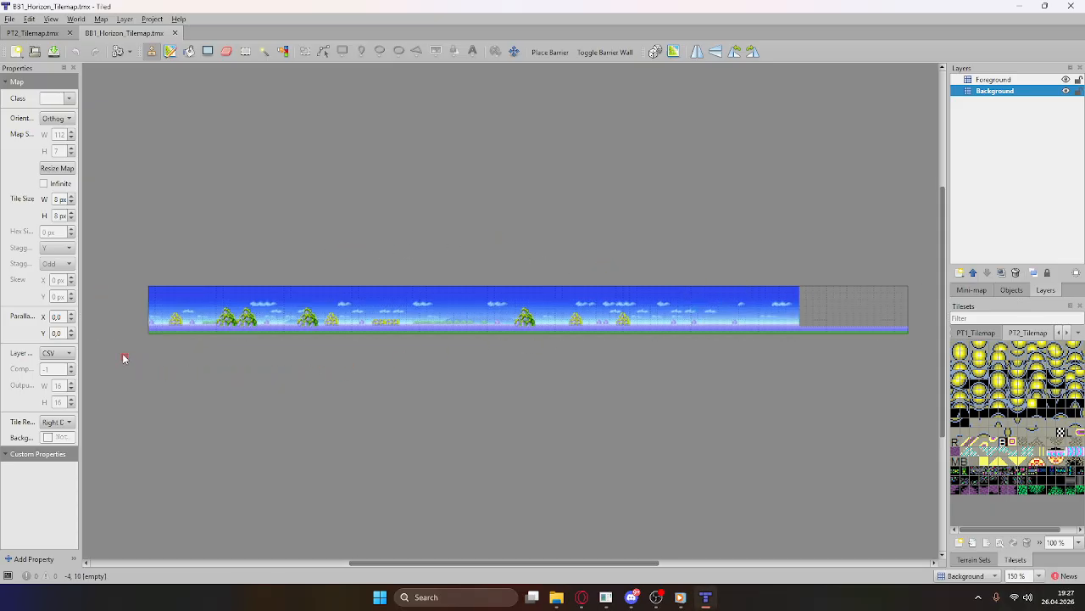
{"action": "scroll", "coordinate": [124, 355], "scroll_direction": "up", "scroll_amount": 1, "text": "ctrl"}
{"action": "scroll", "coordinate": [243, 302], "scroll_direction": "down", "scroll_amount": 1, "text": "ctrl"}
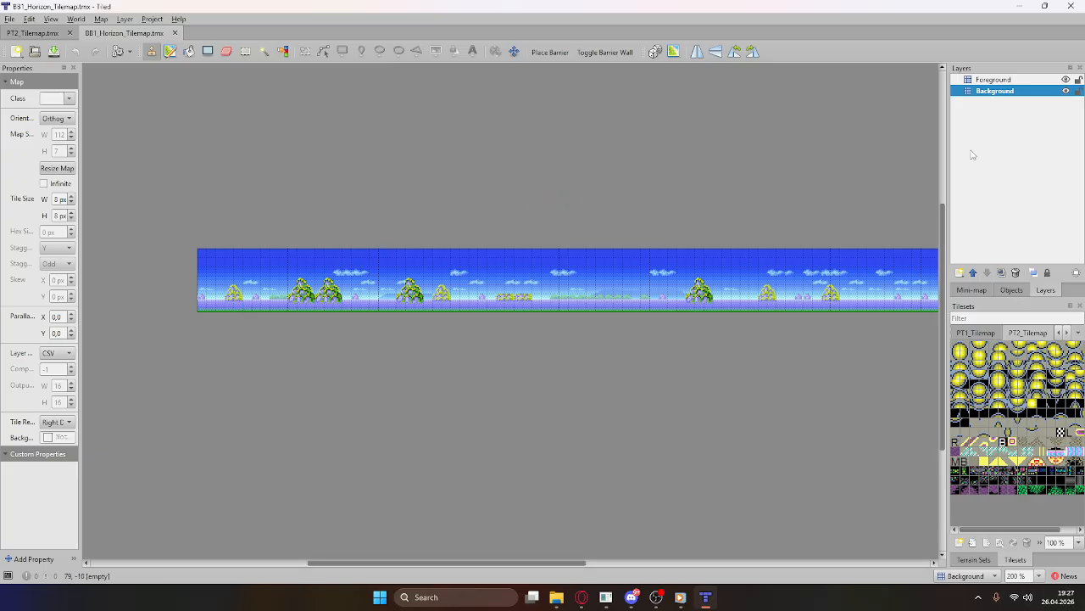
Step: Examine the Background and Foreground layers separately by toggling their visibility, and restore both layers
{"action": "left_click", "coordinate": [1066, 79]}
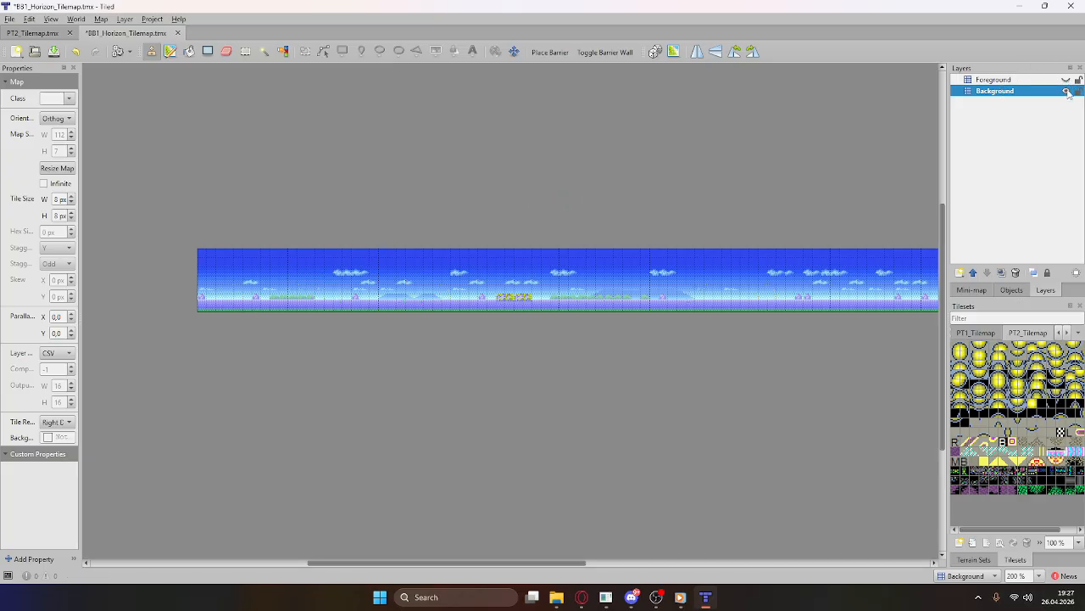
{"action": "left_click", "coordinate": [1066, 91]}
{"action": "scroll", "coordinate": [470, 272], "scroll_direction": "down", "scroll_amount": 2, "text": "ctrl"}
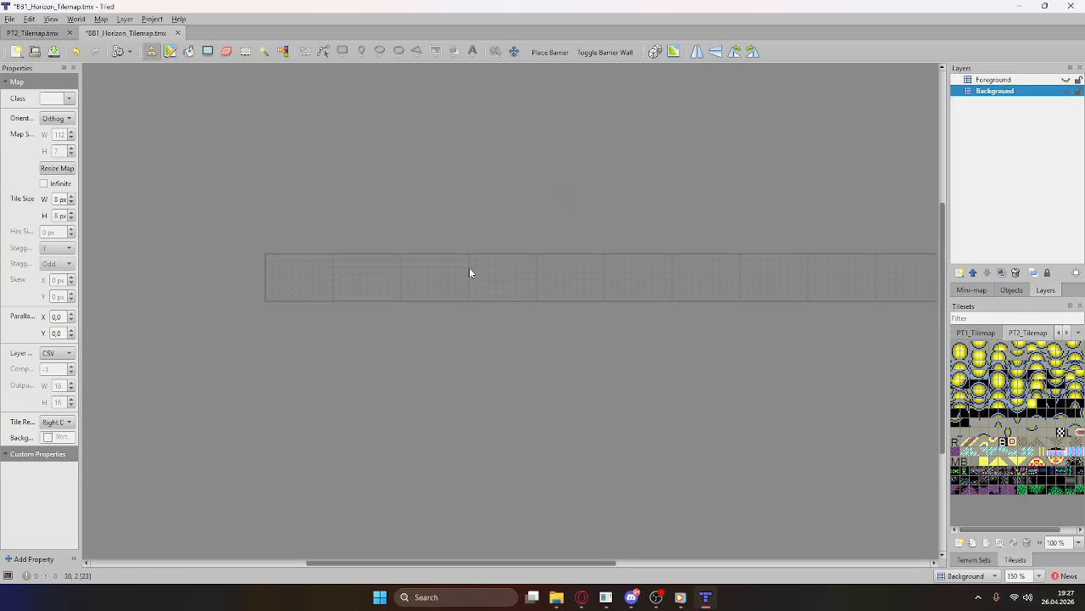
{"action": "left_click", "coordinate": [1067, 91]}
{"action": "scroll", "coordinate": [378, 301], "scroll_direction": "up", "scroll_amount": 2, "text": "ctrl"}
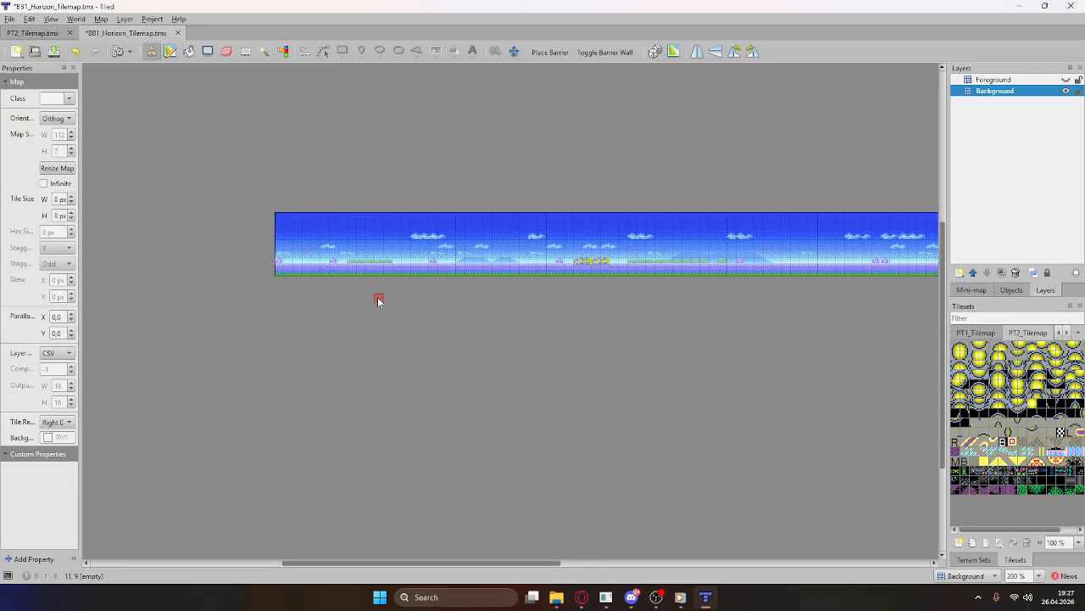
{"action": "scroll", "coordinate": [386, 285], "scroll_direction": "down", "scroll_amount": 2, "text": "ctrl"}
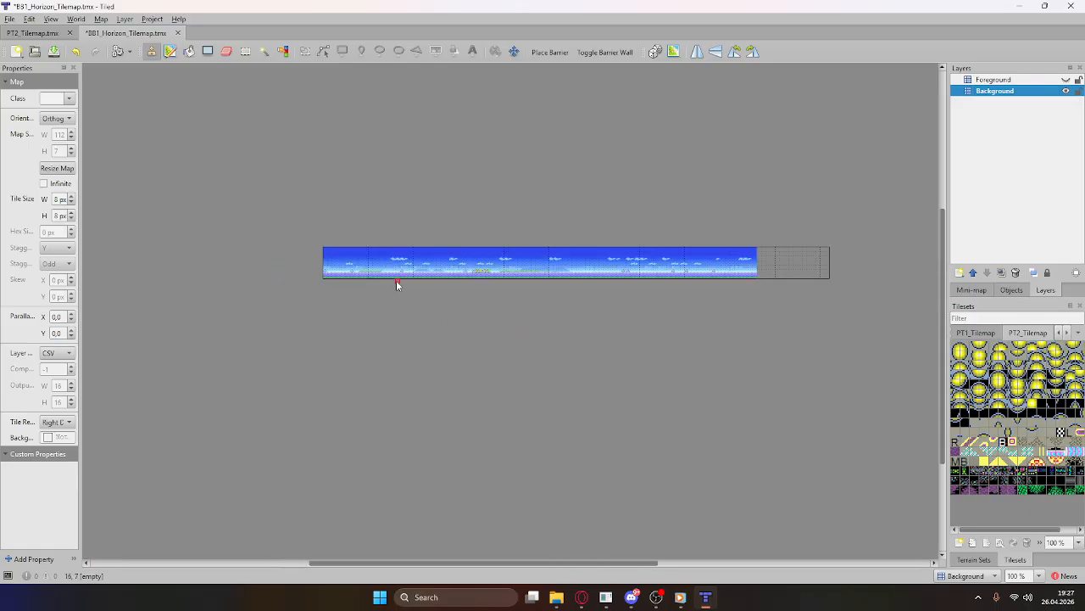
{"action": "left_click", "coordinate": [1067, 79]}
{"action": "left_click", "coordinate": [1067, 91]}
{"action": "scroll", "coordinate": [382, 263], "scroll_direction": "up", "scroll_amount": 2, "text": "ctrl"}
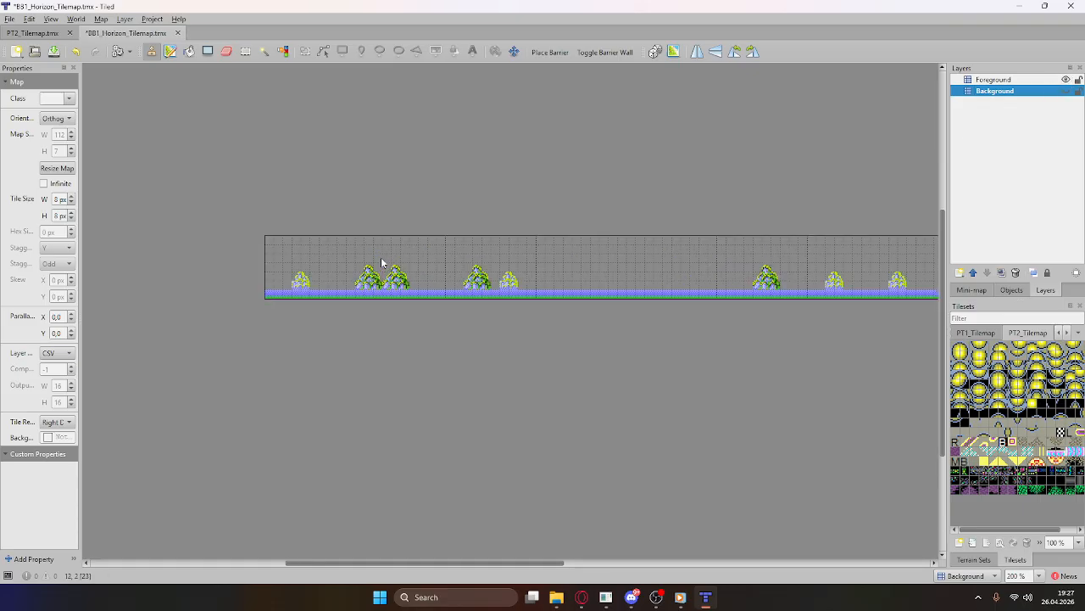
{"action": "left_click", "coordinate": [1066, 91]}
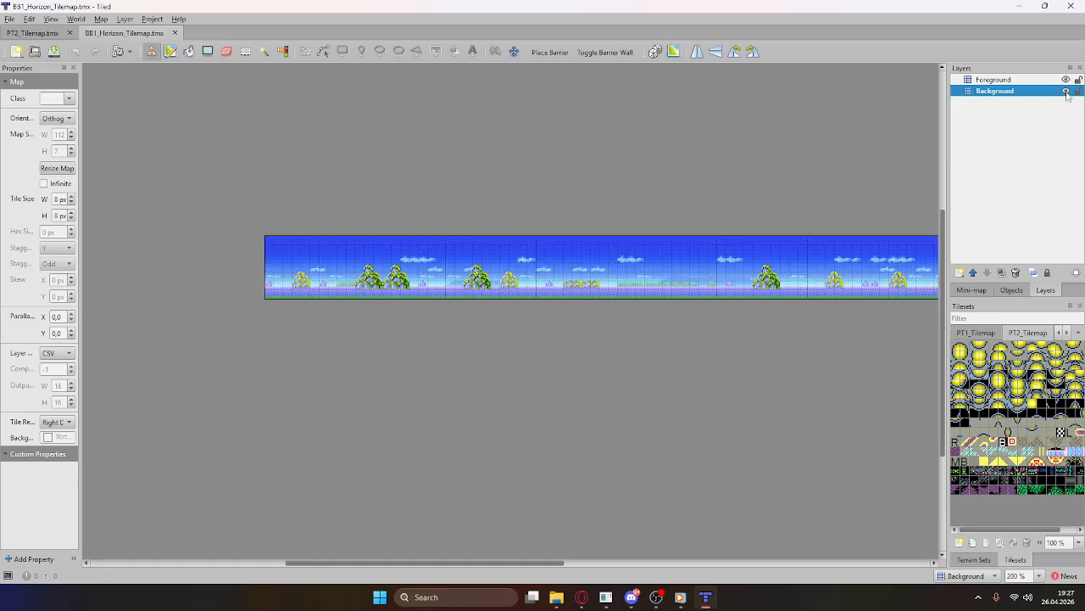
{"action": "scroll", "coordinate": [575, 263], "scroll_direction": "down", "scroll_amount": 1, "text": "ctrl"}
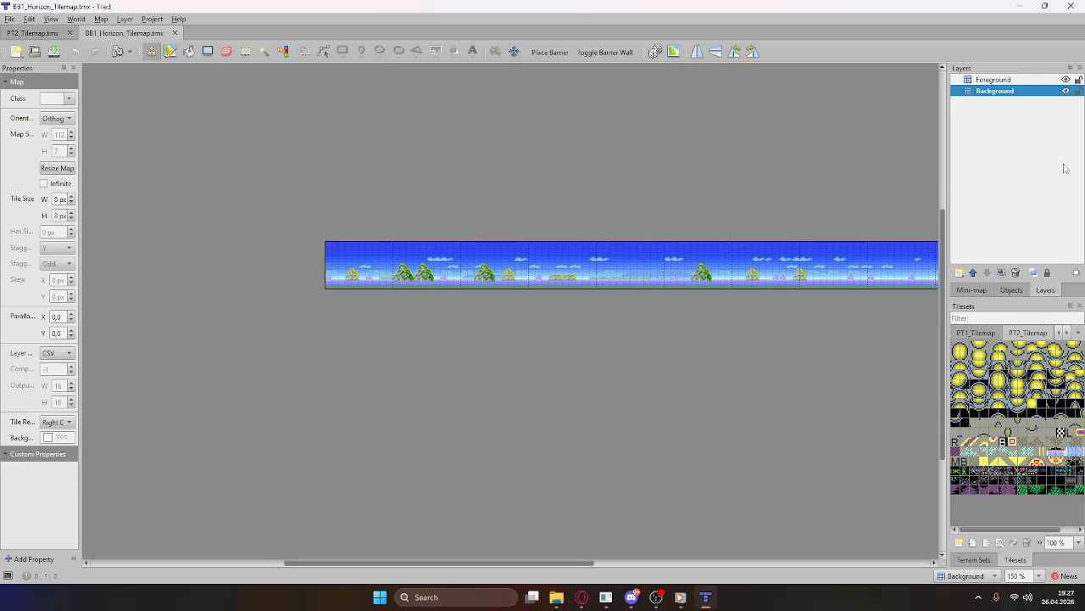
Step: Make Foreground the active layer, sample a tile from the large tree and hide the Background layer
{"action": "left_click", "coordinate": [1008, 79]}
{"action": "scroll", "coordinate": [556, 276], "scroll_direction": "up", "scroll_amount": 3, "text": "ctrl"}
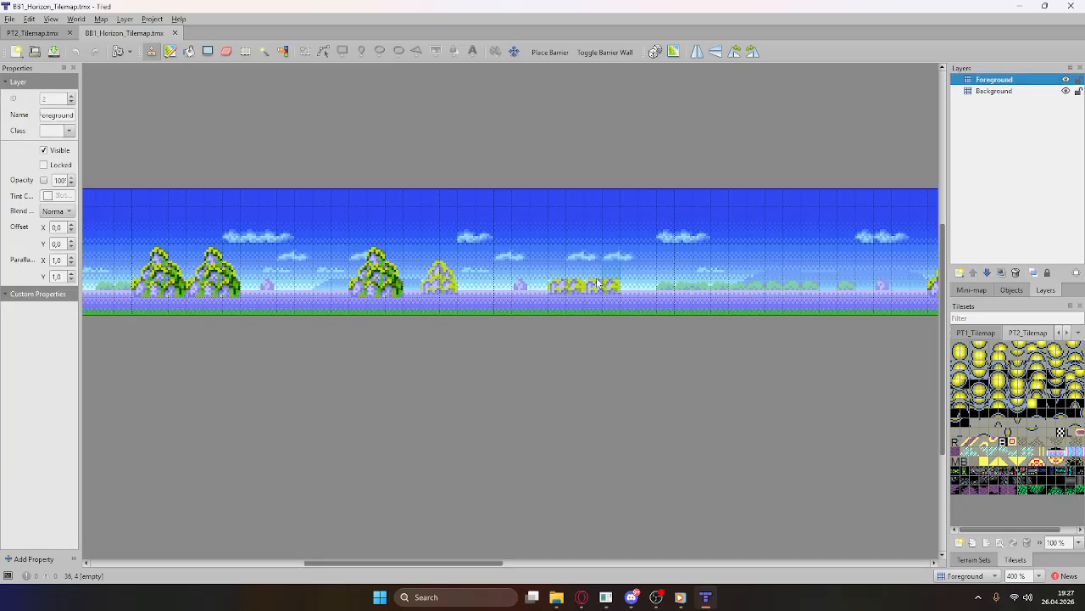
{"action": "right_click", "coordinate": [376, 275]}
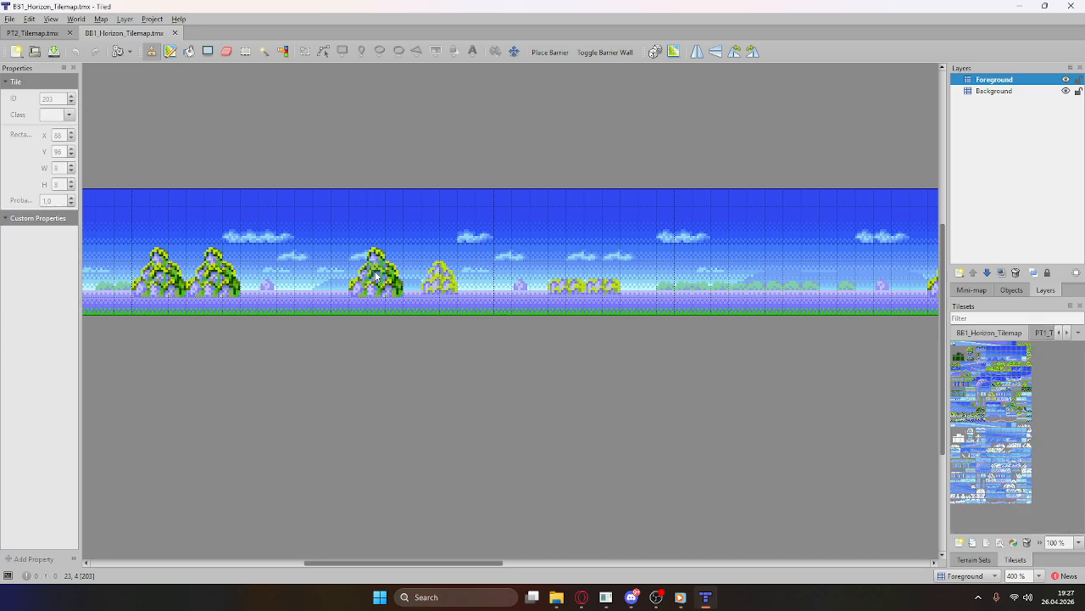
{"action": "left_click", "coordinate": [1066, 91]}
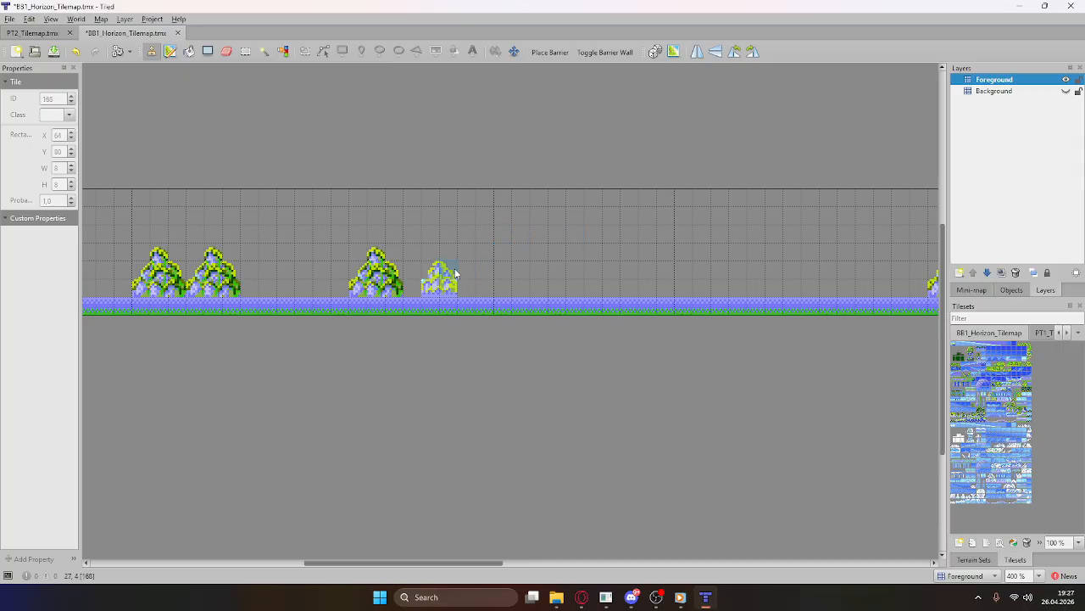
Step: Try stamping single foliage and other tileset tiles into the empty foreground area, undoing each trial
{"action": "left_click", "coordinate": [574, 252]}
{"action": "left_click", "coordinate": [699, 252]}
{"action": "left_click", "coordinate": [754, 234]}
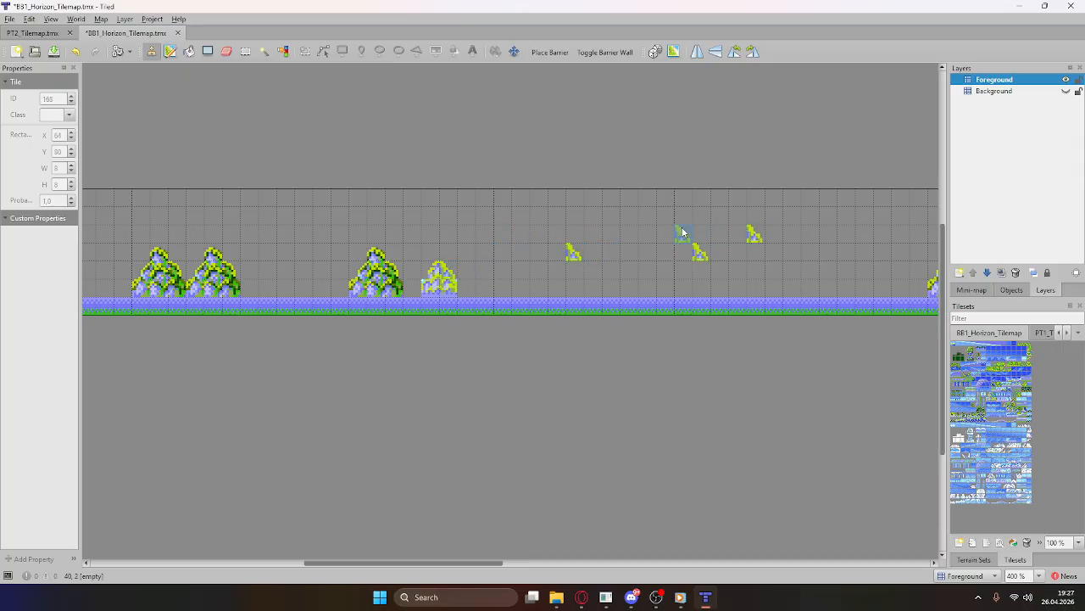
{"action": "left_click", "coordinate": [74, 52]}
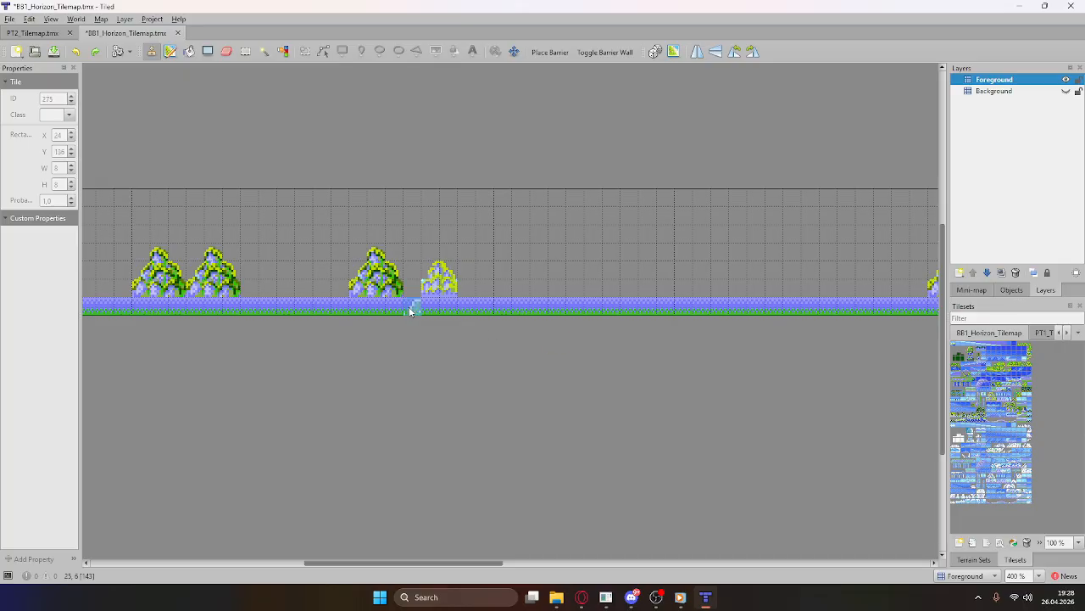
{"action": "left_click", "coordinate": [360, 219]}
{"action": "left_click", "coordinate": [375, 217]}
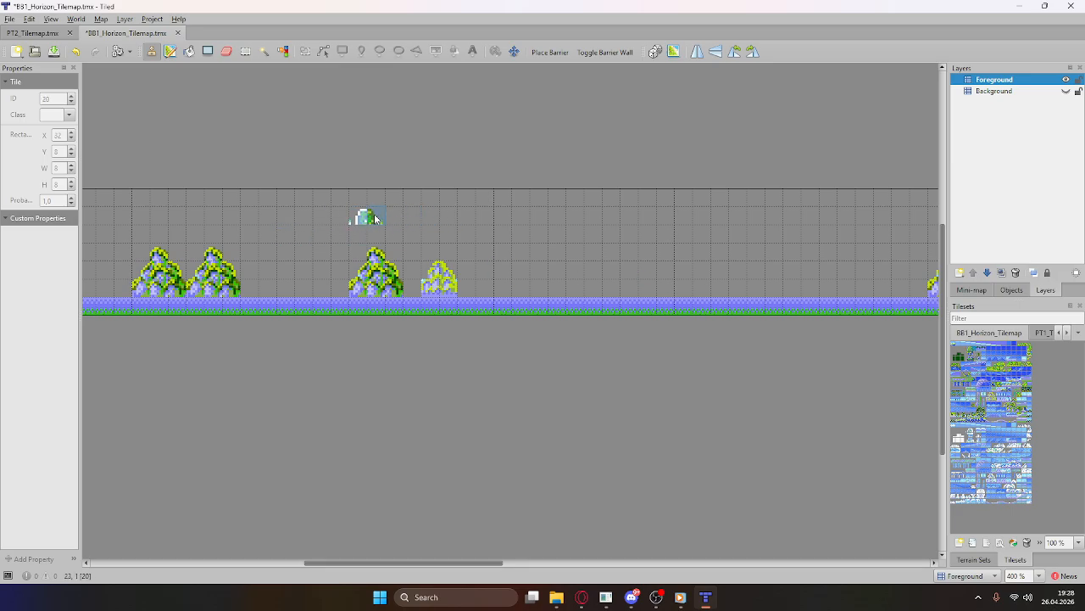
{"action": "key", "text": "ctrl+z"}
Step: Select the dark-green building's 3-by-2-tile block in the BB1_Horizon_Tilemap tileset and stamp two copies along the Foreground's ground line
{"action": "right_click", "coordinate": [974, 395]}
{"action": "left_click", "coordinate": [966, 383]}
{"action": "scroll", "coordinate": [965, 377], "scroll_direction": "up", "scroll_amount": 4, "text": "ctrl"}
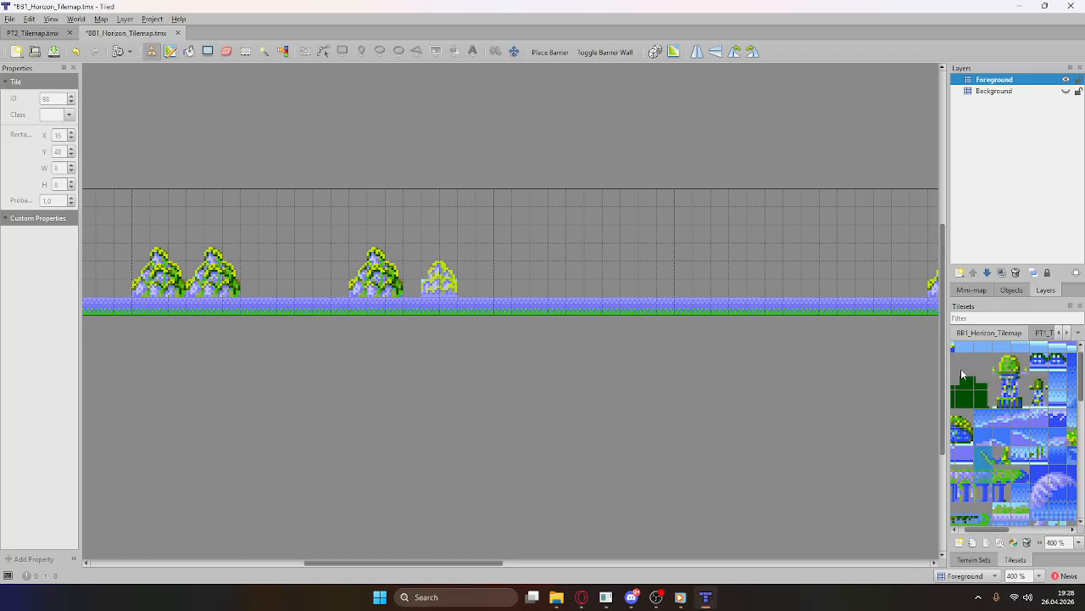
{"action": "scroll", "coordinate": [969, 369], "scroll_direction": "down", "scroll_amount": 1, "text": "ctrl"}
{"action": "left_click", "coordinate": [975, 386]}
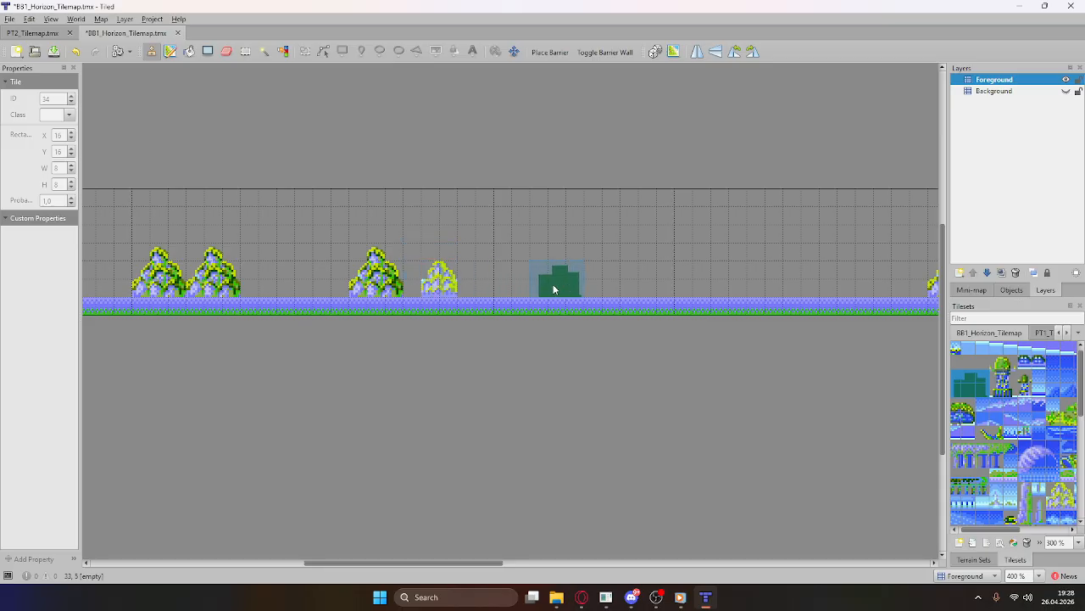
{"action": "left_click", "coordinate": [578, 289]}
{"action": "scroll", "coordinate": [625, 291], "scroll_direction": "down", "scroll_amount": 3, "text": "ctrl"}
{"action": "scroll", "coordinate": [744, 285], "scroll_direction": "up", "scroll_amount": 2, "text": "ctrl"}
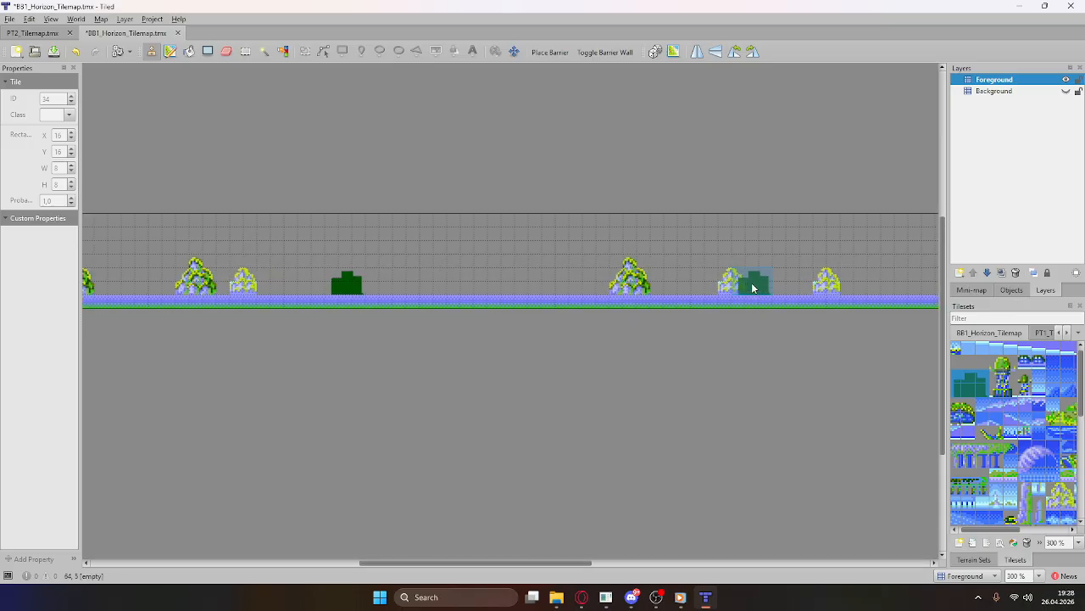
{"action": "scroll", "coordinate": [765, 289], "scroll_direction": "down", "scroll_amount": 3, "text": "ctrl"}
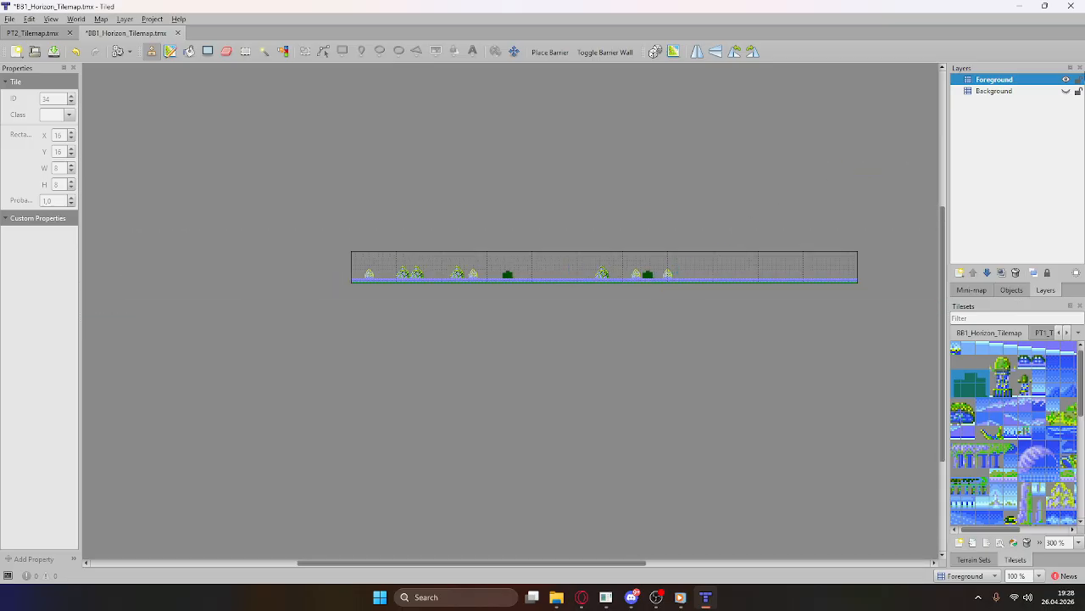
Step: Show the Background layer again, save the horizon map and close Tiled
{"action": "left_click", "coordinate": [1066, 92]}
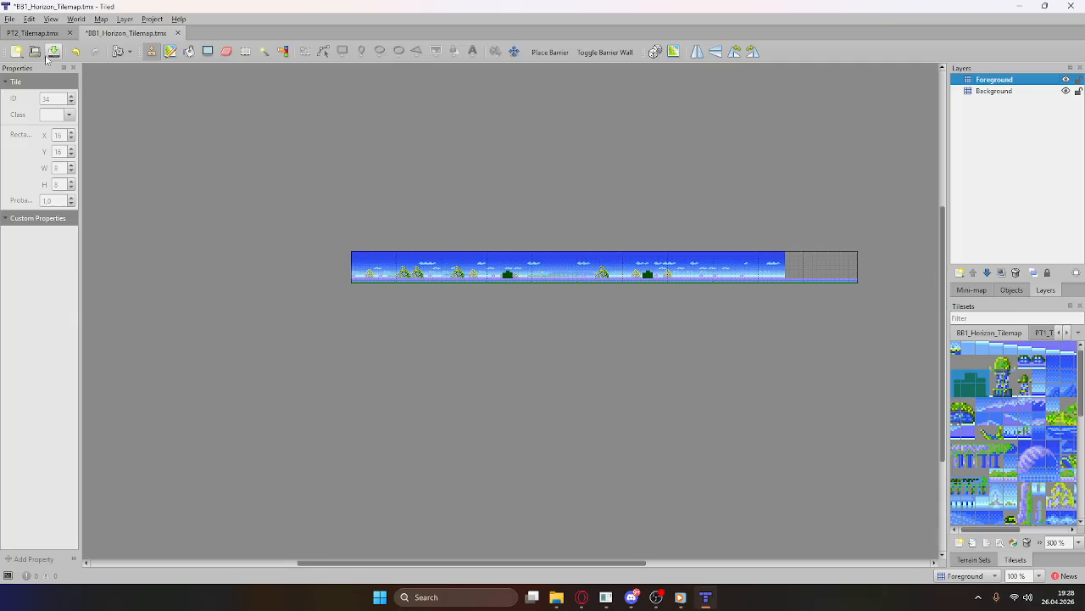
{"action": "left_click", "coordinate": [54, 51]}
{"action": "left_click", "coordinate": [1068, 6]}
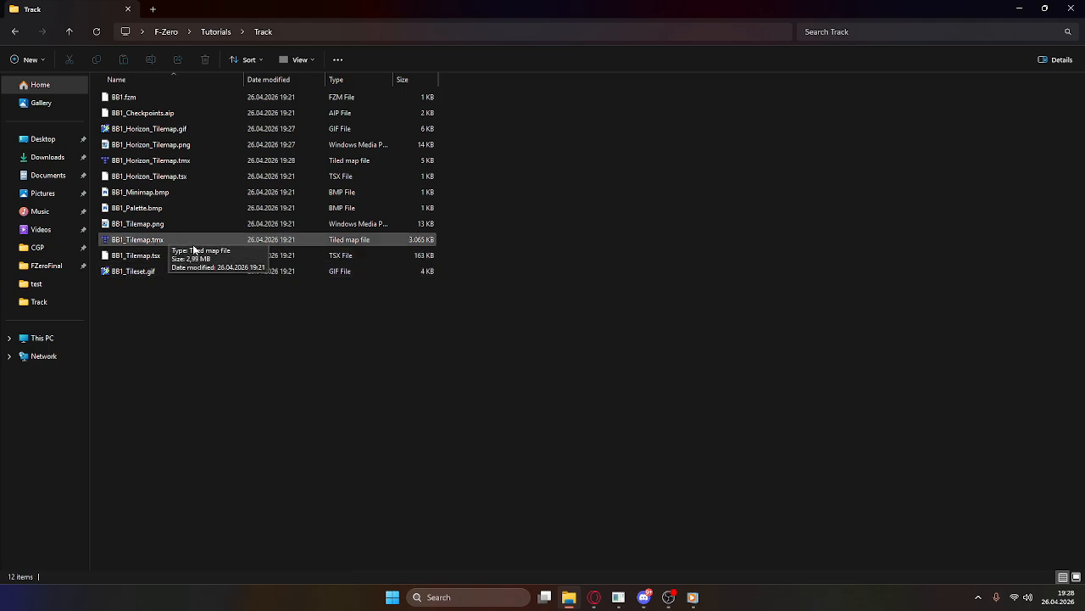
Step: Open BB1_Tileset.gif from the Track folder in GraphicsGale and maximize its image window
{"action": "left_click", "coordinate": [140, 271]}
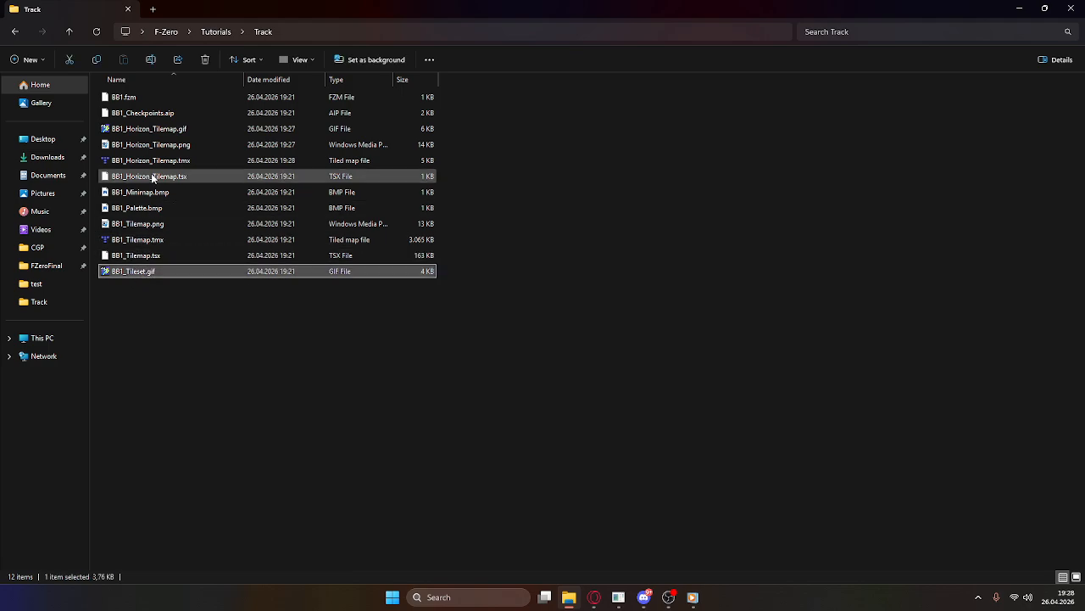
{"action": "double_click", "coordinate": [173, 272]}
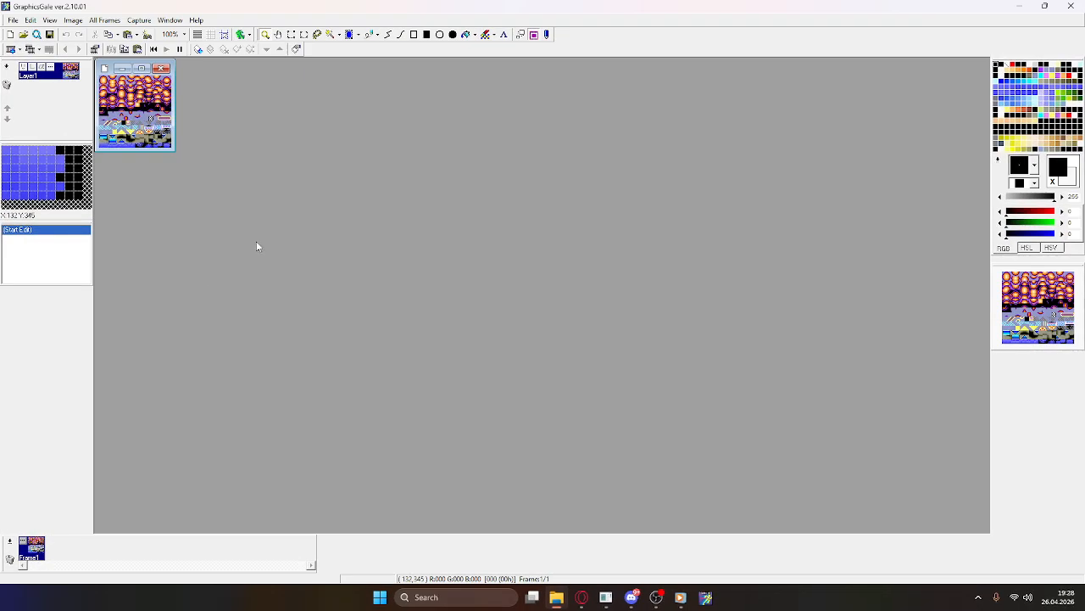
{"action": "left_click", "coordinate": [147, 69]}
{"action": "scroll", "coordinate": [528, 297], "scroll_direction": "up", "scroll_amount": 4}
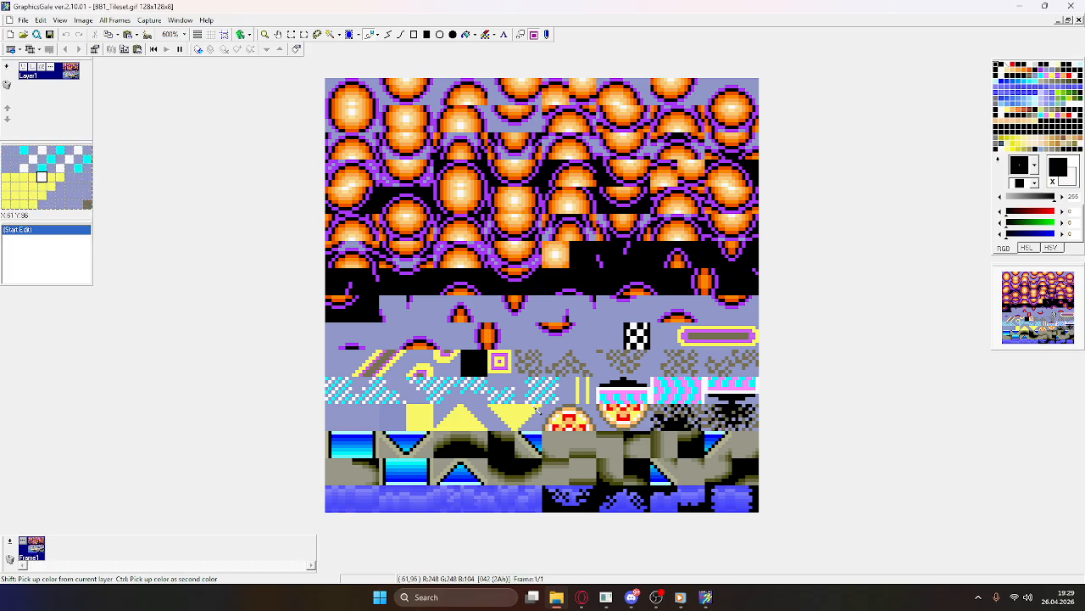
Step: Examine the track tileset's tile rows from top to bottom and sample the ring colour around the first orange orb
{"action": "scroll", "coordinate": [426, 407], "scroll_direction": "down", "scroll_amount": 1}
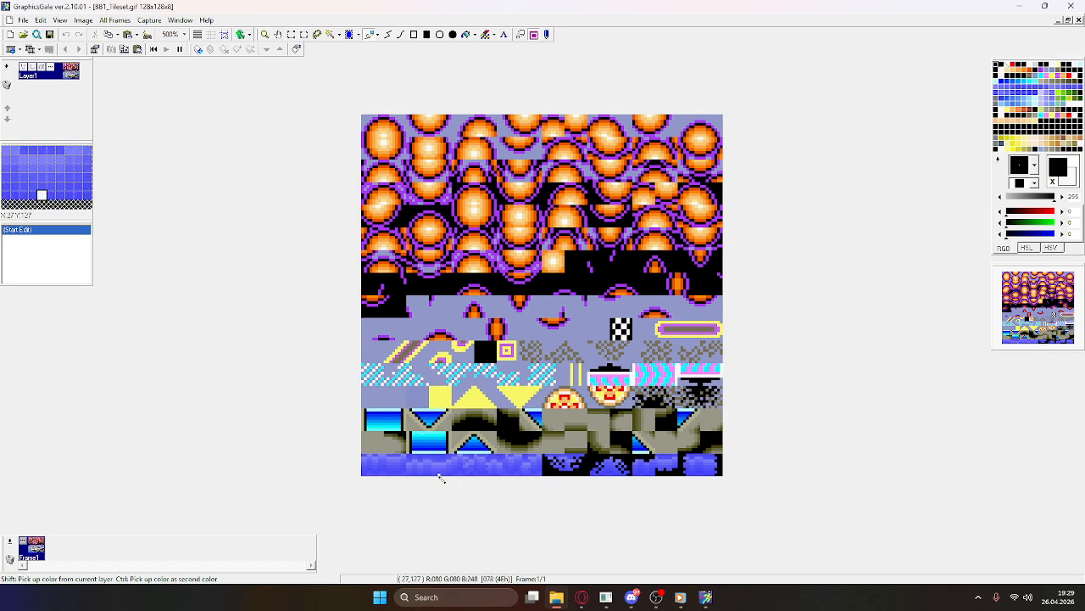
{"action": "scroll", "coordinate": [440, 477], "scroll_direction": "up", "scroll_amount": 2}
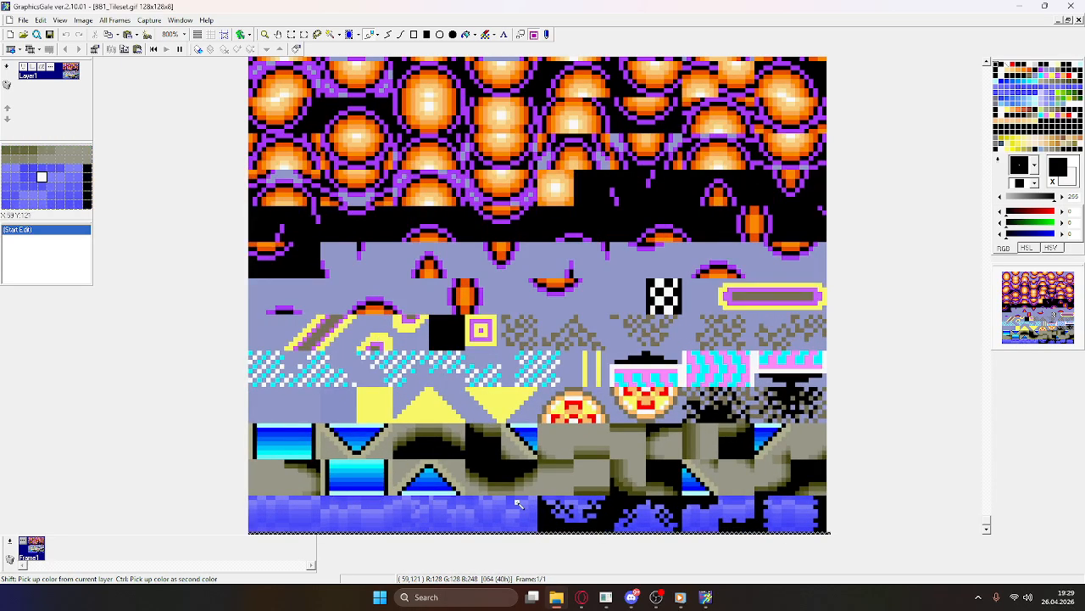
{"action": "scroll", "coordinate": [514, 500], "scroll_direction": "down", "scroll_amount": 2}
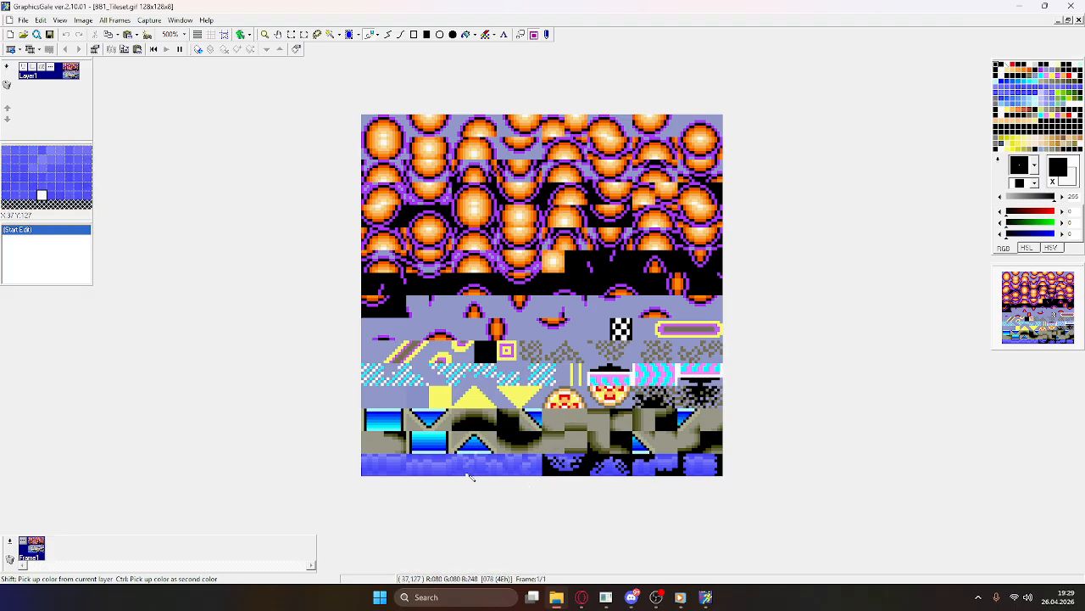
{"action": "scroll", "coordinate": [470, 478], "scroll_direction": "up", "scroll_amount": 2}
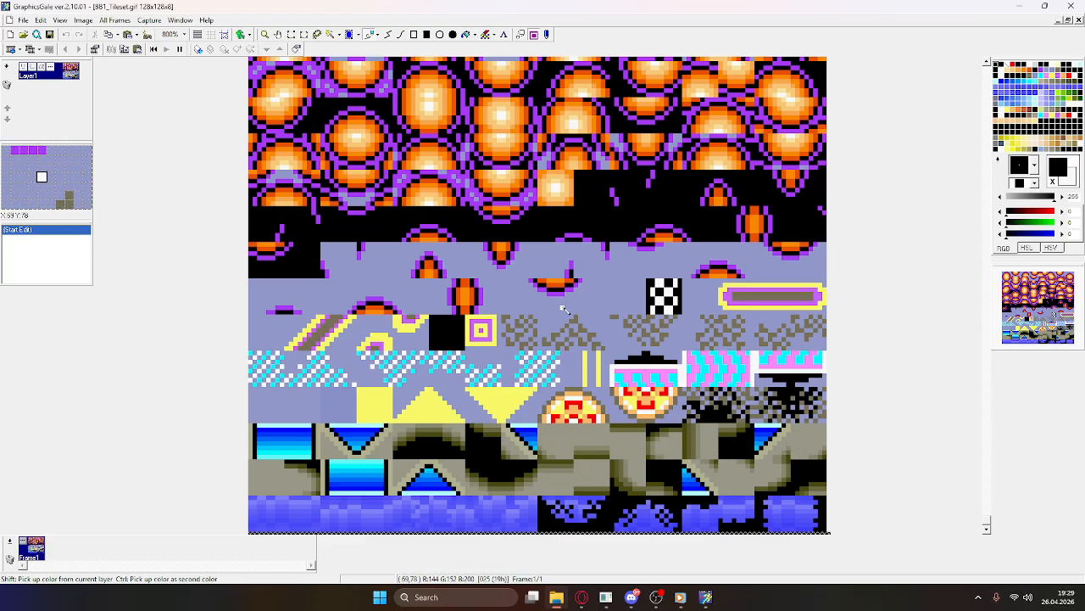
{"action": "scroll", "coordinate": [563, 308], "scroll_direction": "up", "scroll_amount": 1}
{"action": "scroll", "coordinate": [563, 308], "scroll_direction": "down", "scroll_amount": 1}
{"action": "scroll", "coordinate": [359, 412], "scroll_direction": "up", "scroll_amount": 1, "text": "ctrl"}
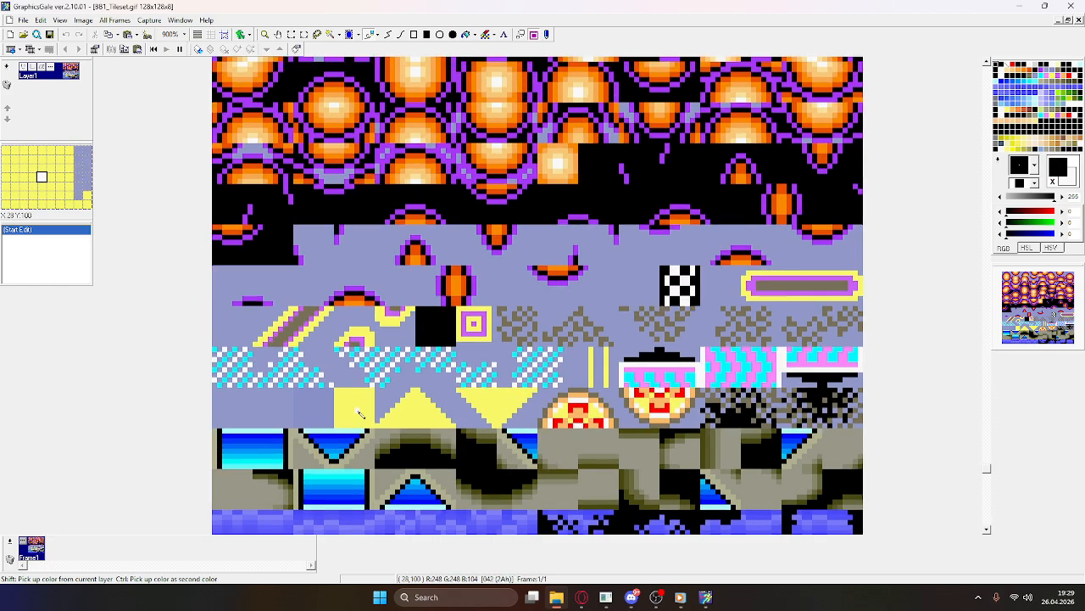
{"action": "scroll", "coordinate": [624, 379], "scroll_direction": "down", "scroll_amount": 2, "text": "ctrl"}
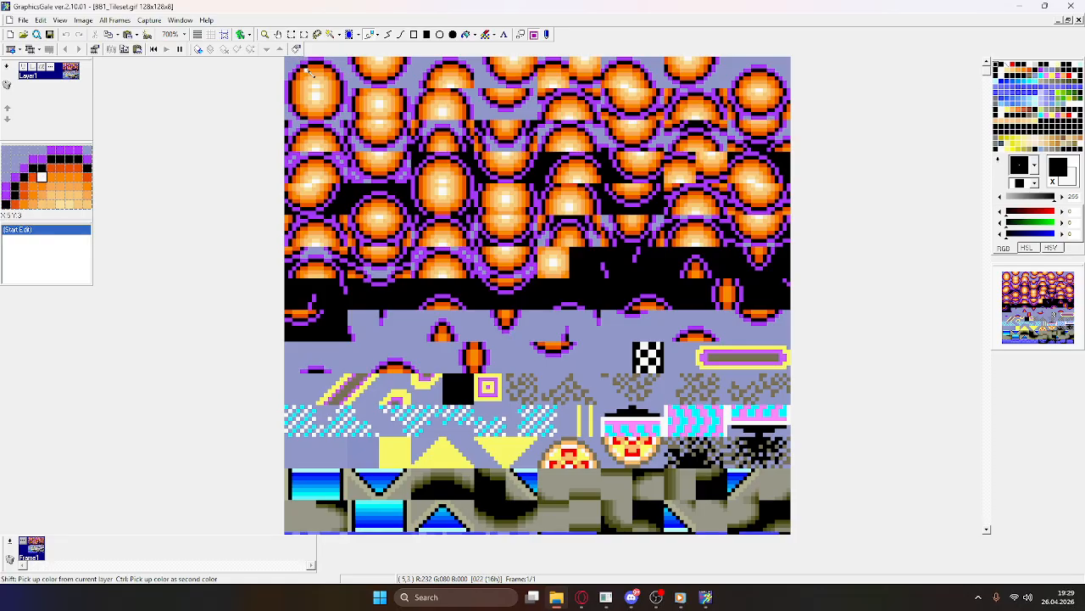
{"action": "scroll", "coordinate": [326, 72], "scroll_direction": "up", "scroll_amount": 2, "text": "ctrl"}
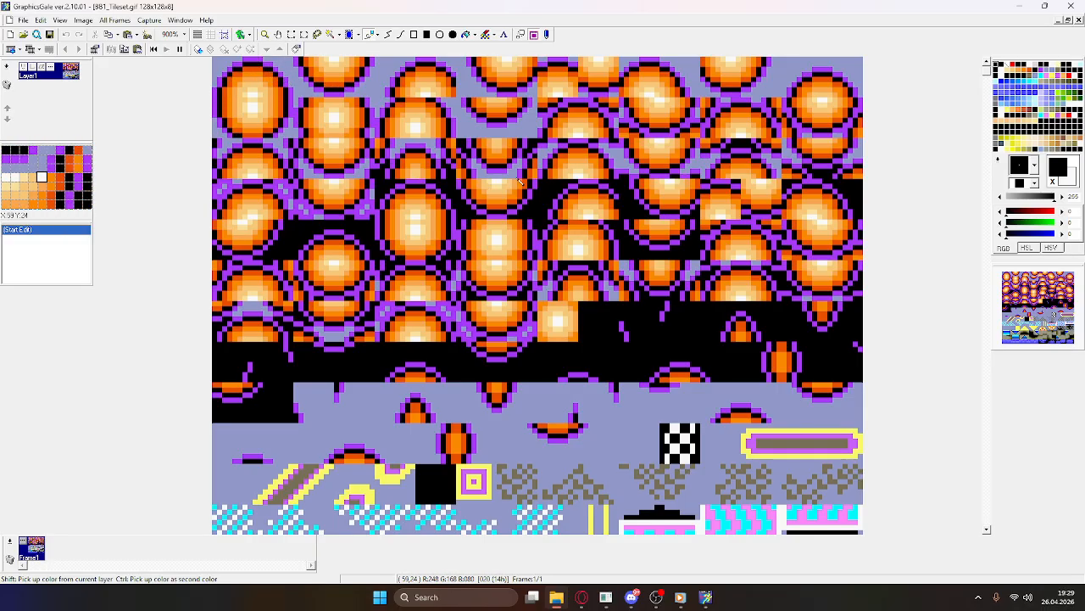
{"action": "scroll", "coordinate": [204, 75], "scroll_direction": "up", "scroll_amount": 3, "text": "ctrl"}
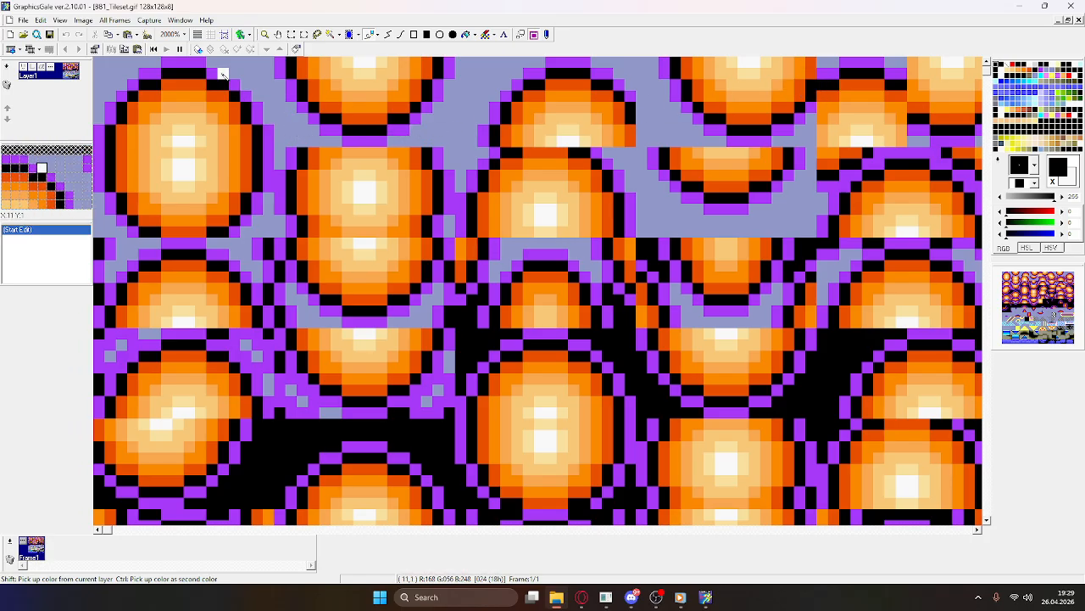
{"action": "left_click", "coordinate": [223, 74]}
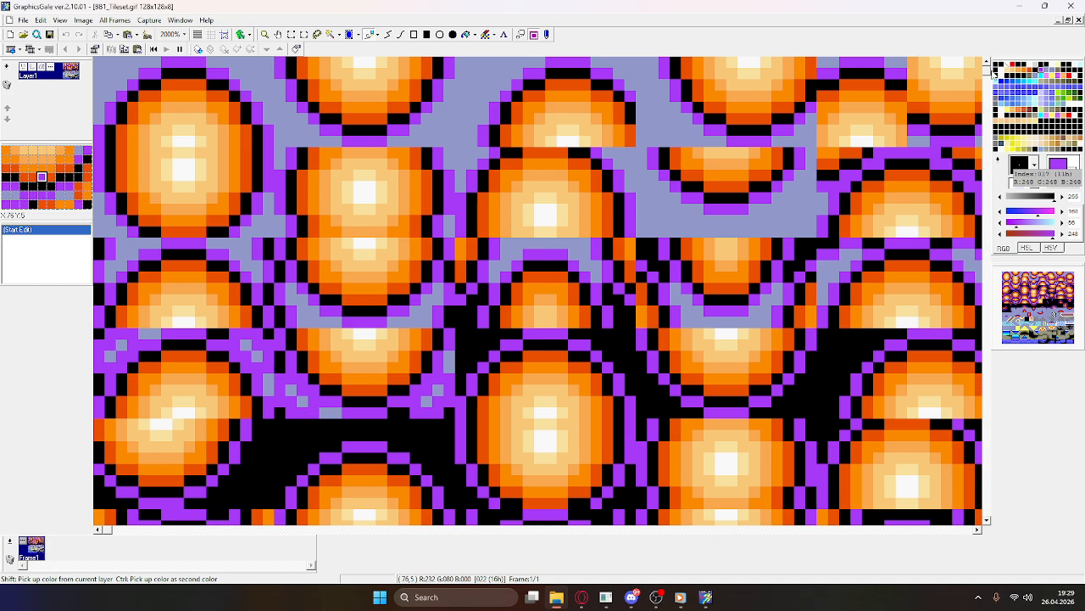
{"action": "scroll", "coordinate": [697, 173], "scroll_direction": "down", "scroll_amount": 1}
{"action": "scroll", "coordinate": [697, 173], "scroll_direction": "down", "scroll_amount": 1, "text": "ctrl"}
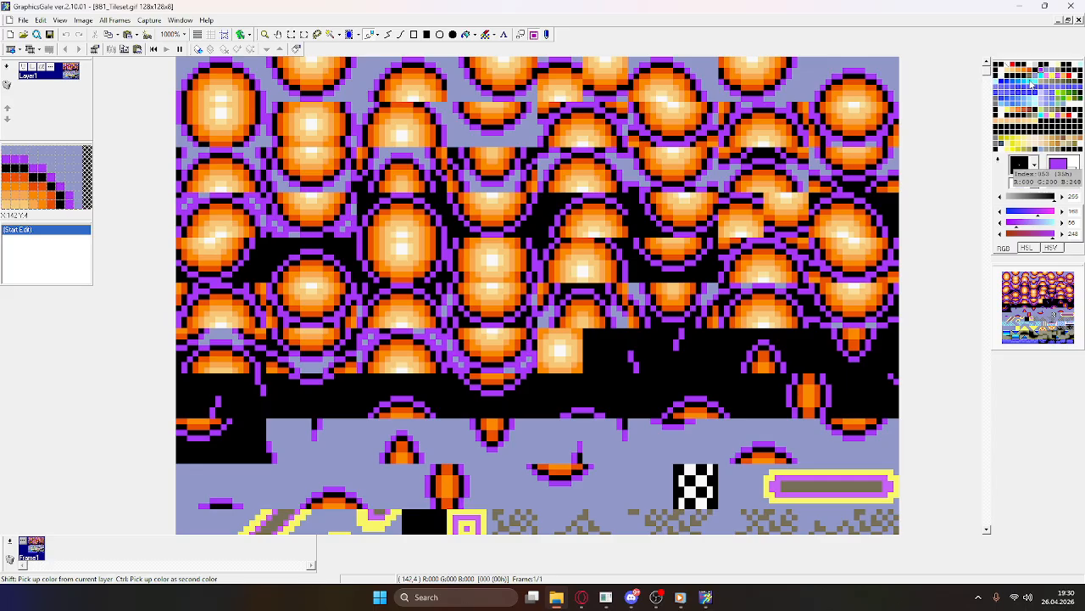
Step: Recolour the orbs' dark-orange rim palette entry to mustard yellow, RGB 209, 182, 22, also adding it to the custom colours
{"action": "right_click", "coordinate": [671, 73]}
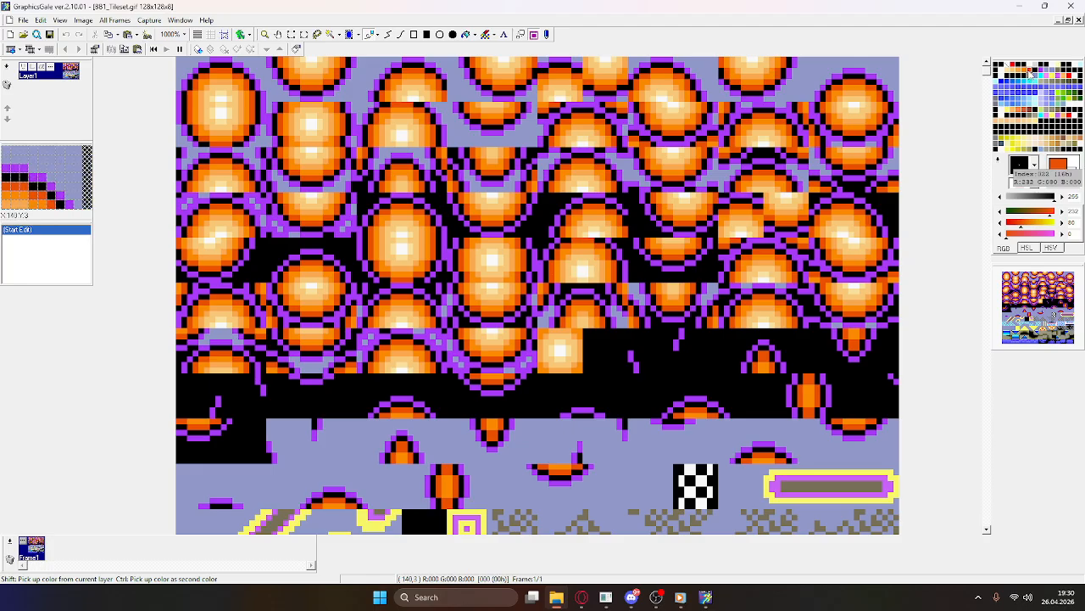
{"action": "double_click", "coordinate": [1032, 75]}
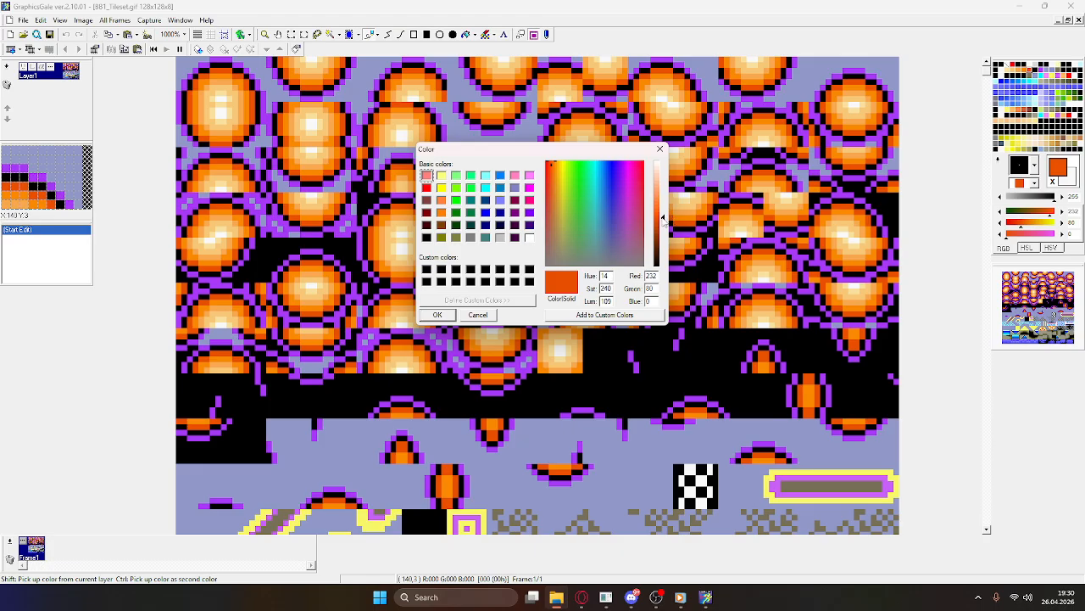
{"action": "left_click", "coordinate": [559, 182]}
{"action": "left_click", "coordinate": [559, 180]}
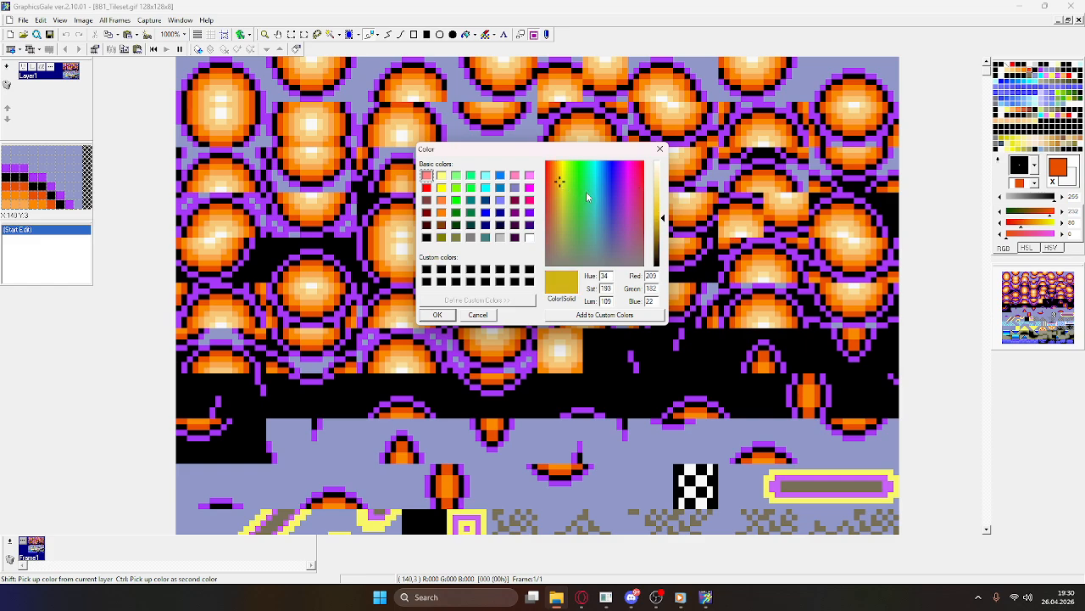
{"action": "left_click", "coordinate": [585, 320]}
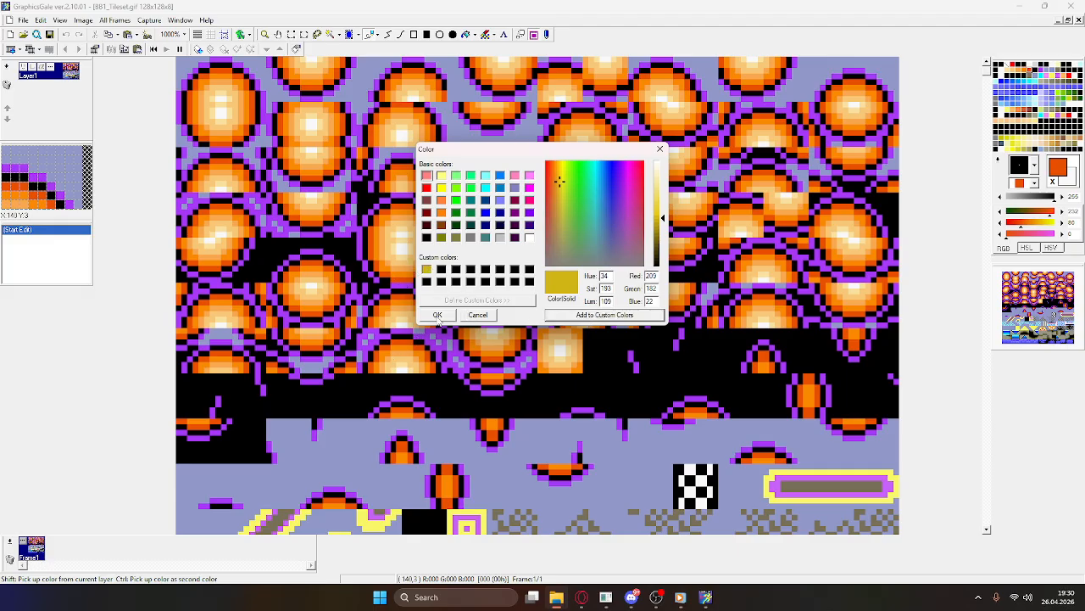
{"action": "left_click", "coordinate": [437, 316]}
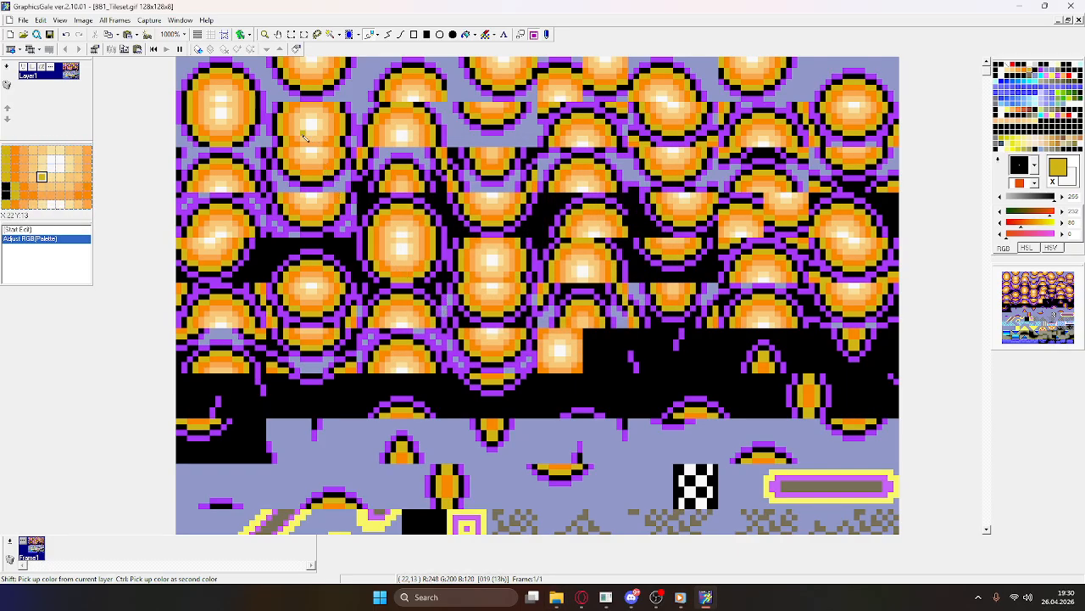
Step: Sample the purple ring colour around the orbs and change its palette entry to teal, RGB 64, 128, 128
{"action": "right_click", "coordinate": [252, 78]}
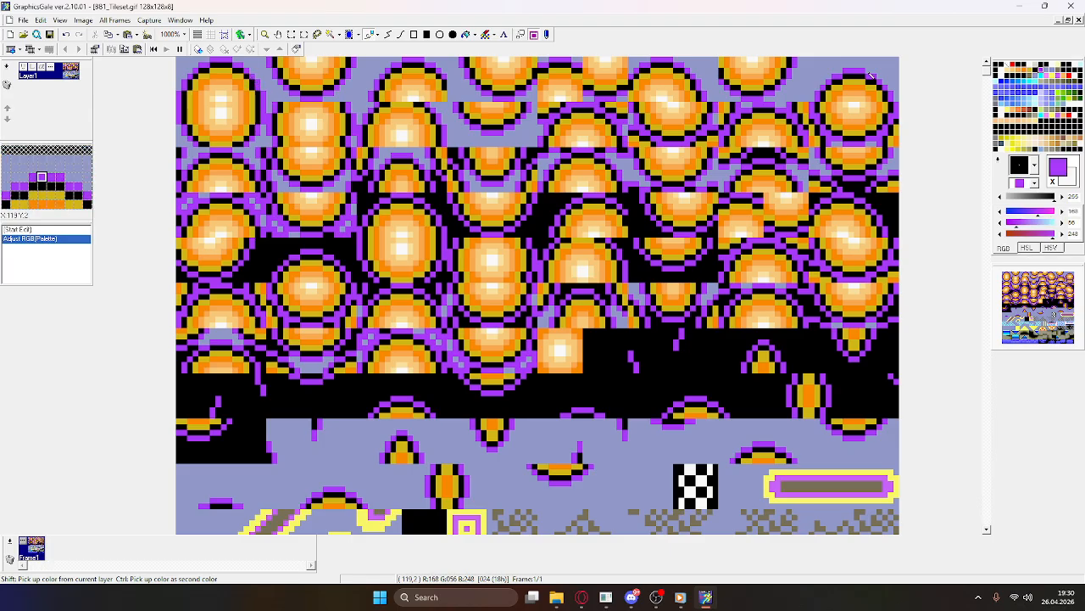
{"action": "double_click", "coordinate": [1042, 75]}
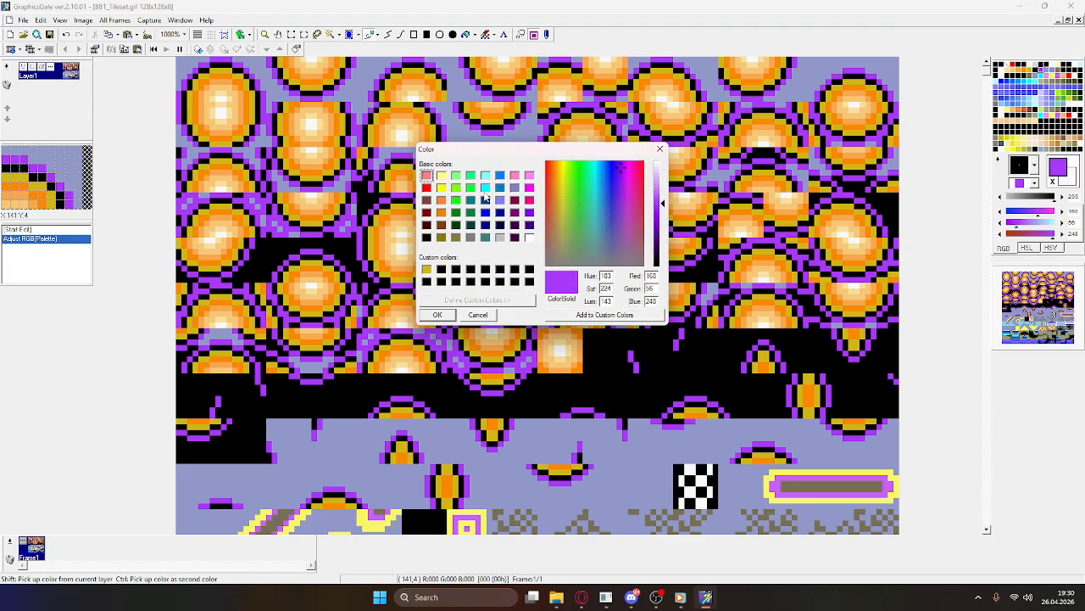
{"action": "left_click", "coordinate": [485, 188]}
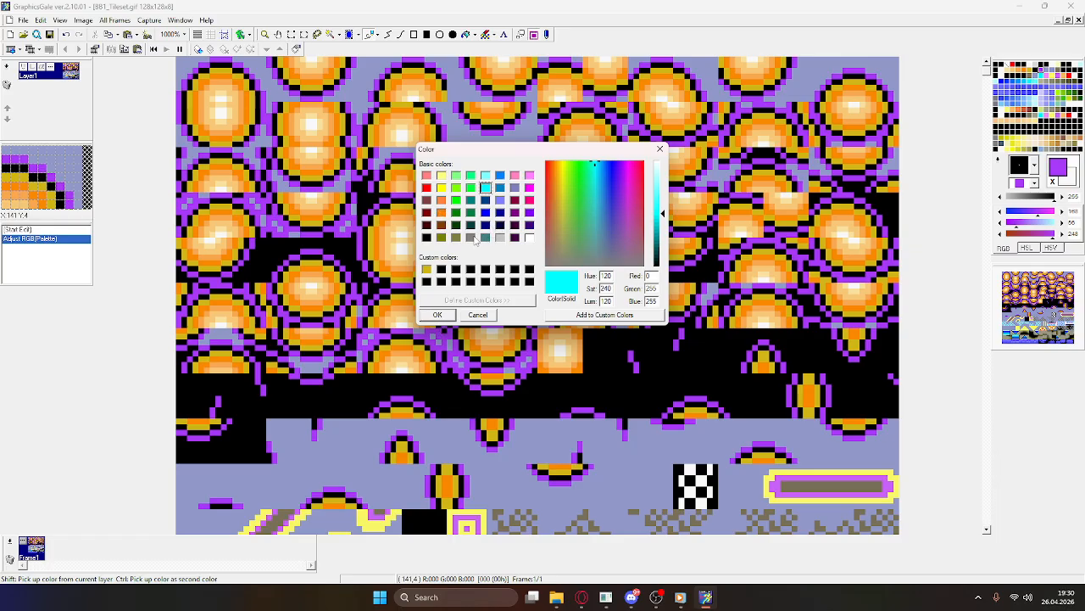
{"action": "left_click", "coordinate": [485, 237]}
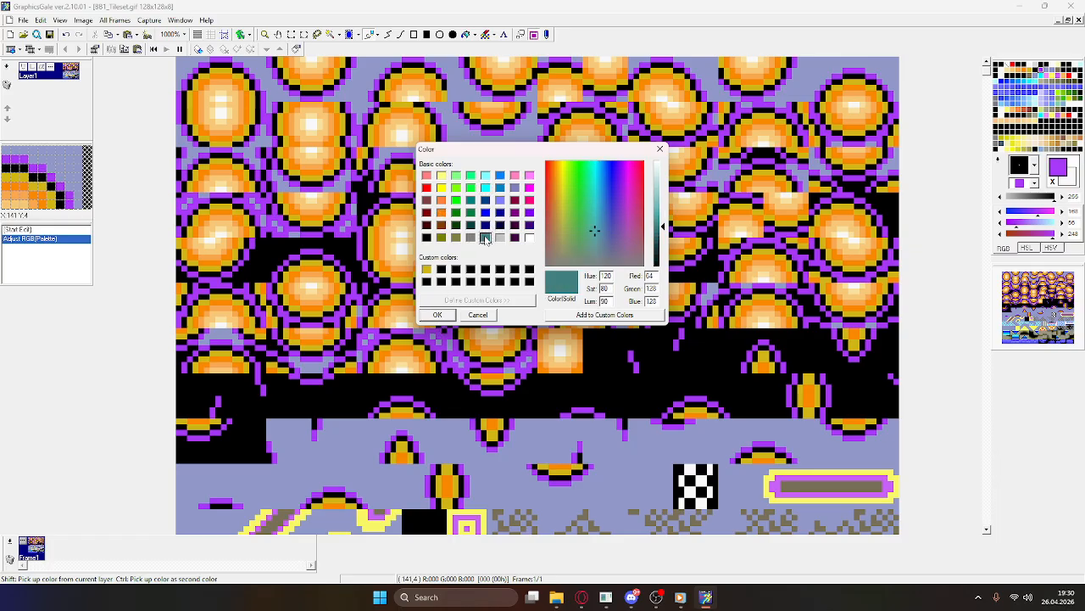
{"action": "left_click", "coordinate": [438, 314]}
Step: Check the recoloured tiles across the tileset and turn on the custom grid to show the tile boundaries
{"action": "scroll", "coordinate": [504, 231], "scroll_direction": "down", "scroll_amount": 5}
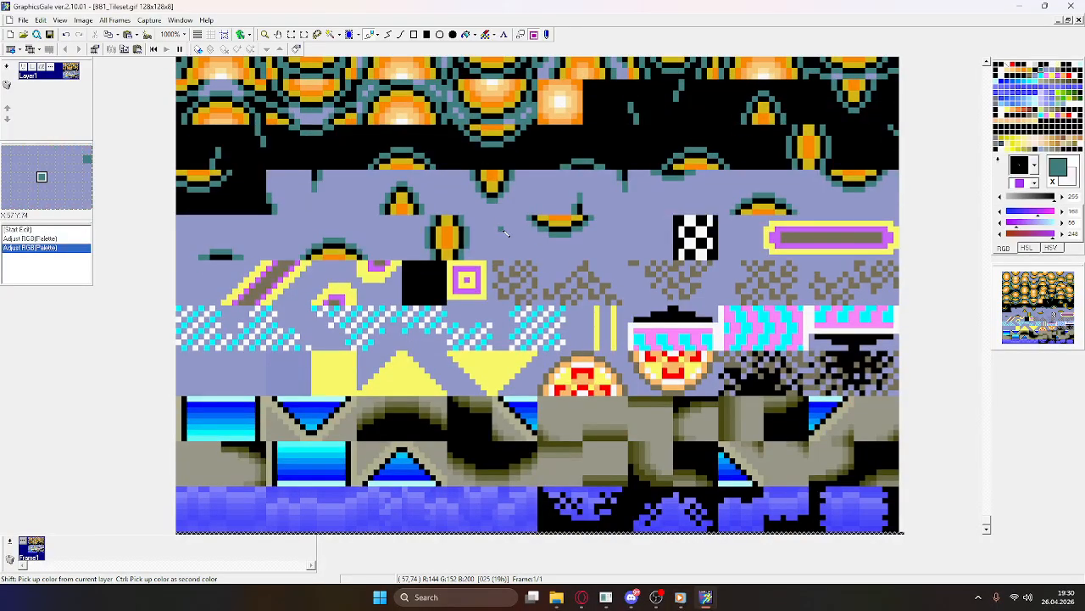
{"action": "scroll", "coordinate": [526, 173], "scroll_direction": "up", "scroll_amount": 5}
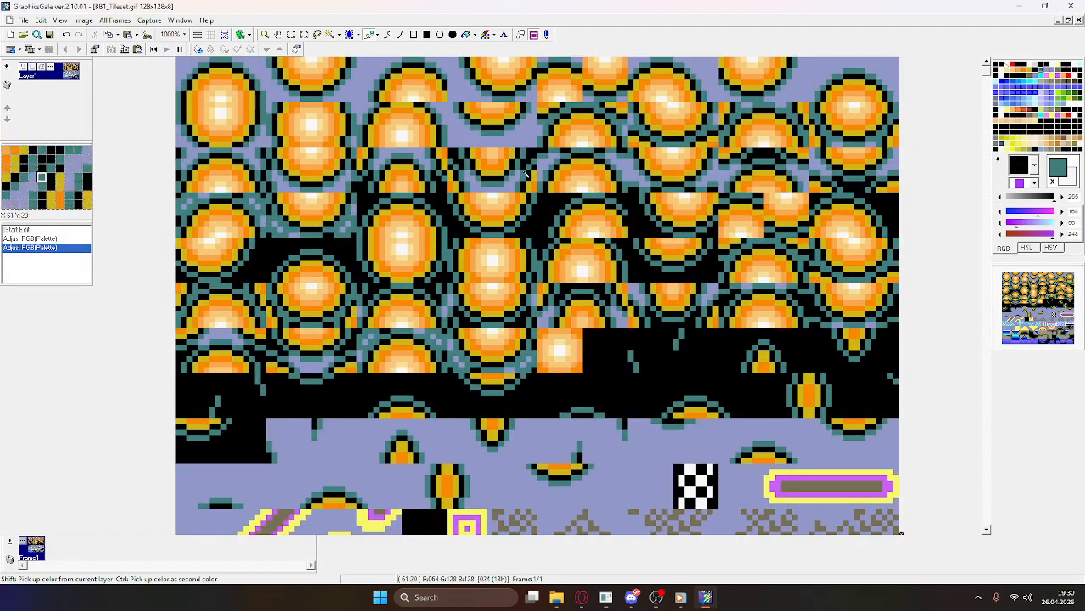
{"action": "scroll", "coordinate": [508, 191], "scroll_direction": "up", "scroll_amount": 1, "text": "ctrl"}
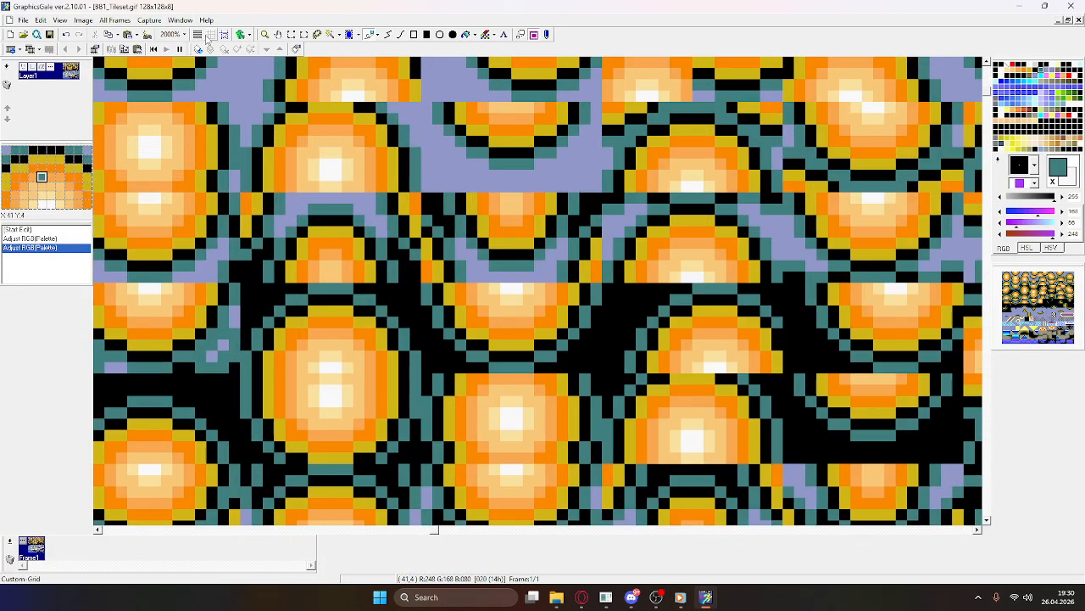
{"action": "left_click", "coordinate": [208, 37]}
{"action": "left_click", "coordinate": [213, 58]}
{"action": "scroll", "coordinate": [485, 218], "scroll_direction": "down", "scroll_amount": 2, "text": "ctrl"}
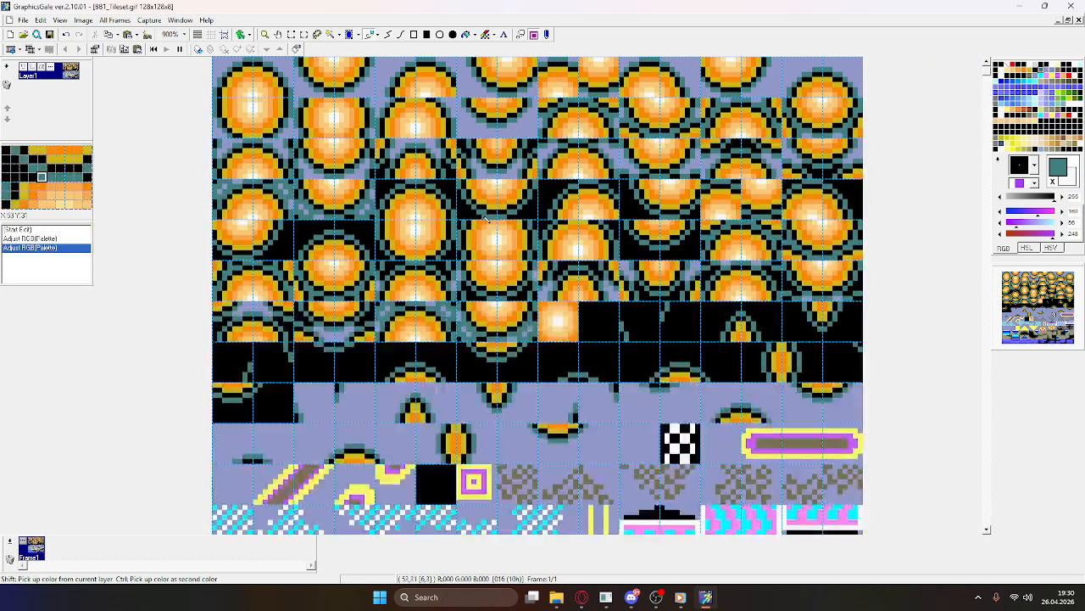
Step: Sample the grey-blue background between the orb tiles and change its palette entry to bright blue, RGB 0, 128, 255
{"action": "scroll", "coordinate": [485, 218], "scroll_direction": "down", "scroll_amount": 1, "text": "ctrl"}
{"action": "scroll", "coordinate": [504, 126], "scroll_direction": "up", "scroll_amount": 3, "text": "ctrl"}
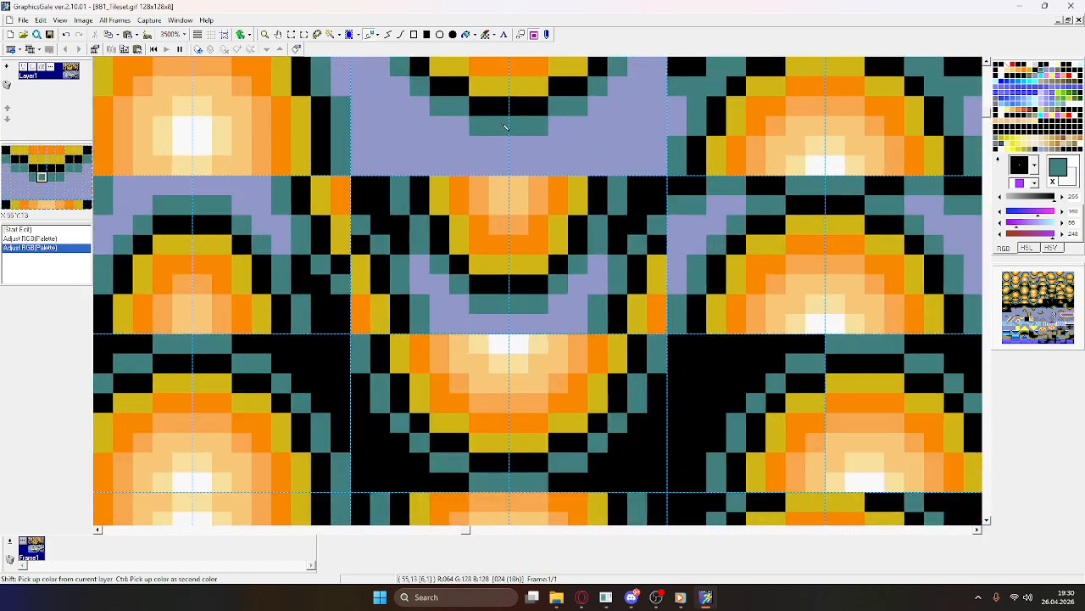
{"action": "scroll", "coordinate": [504, 126], "scroll_direction": "up", "scroll_amount": 1}
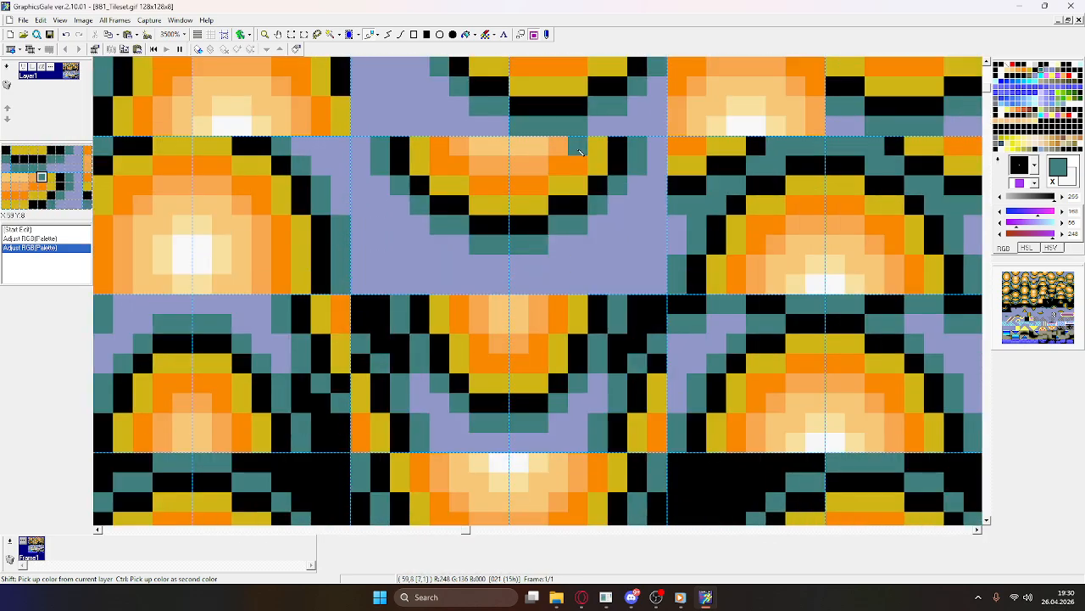
{"action": "right_click", "coordinate": [638, 266]}
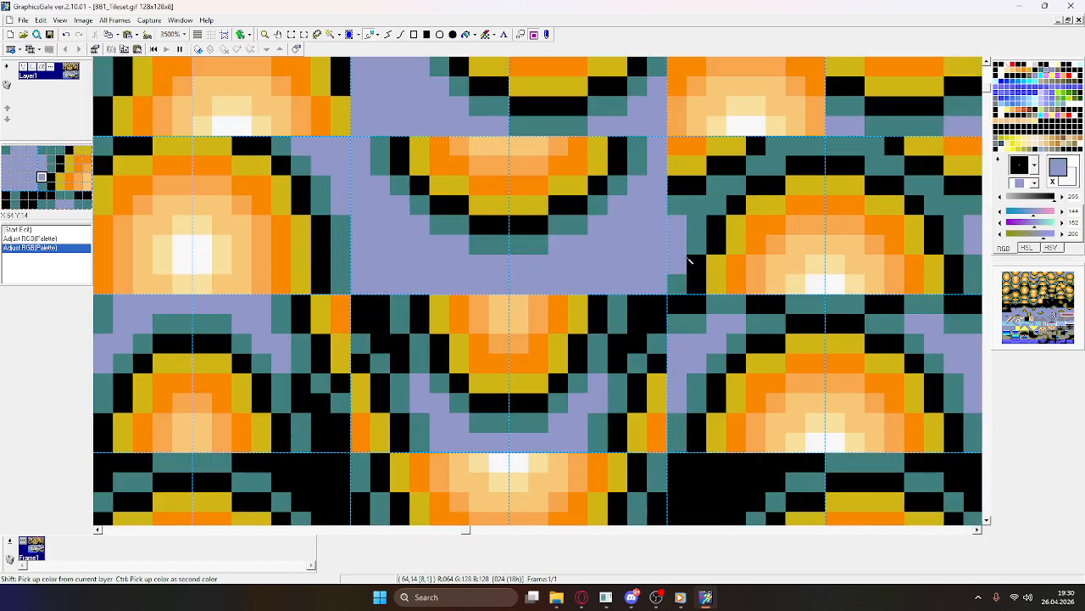
{"action": "double_click", "coordinate": [1048, 72]}
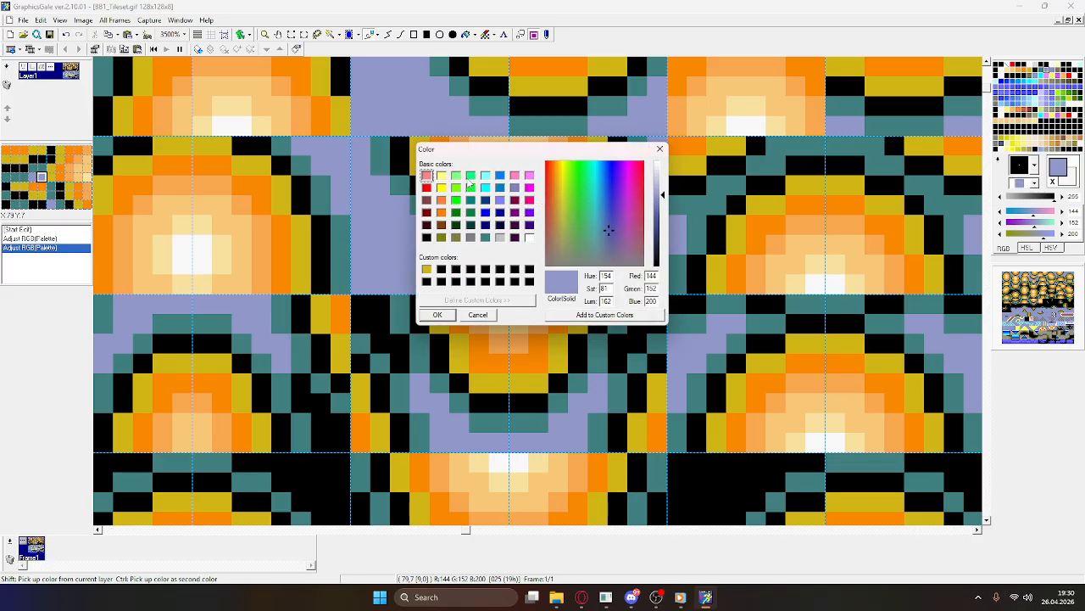
{"action": "left_click", "coordinate": [489, 177]}
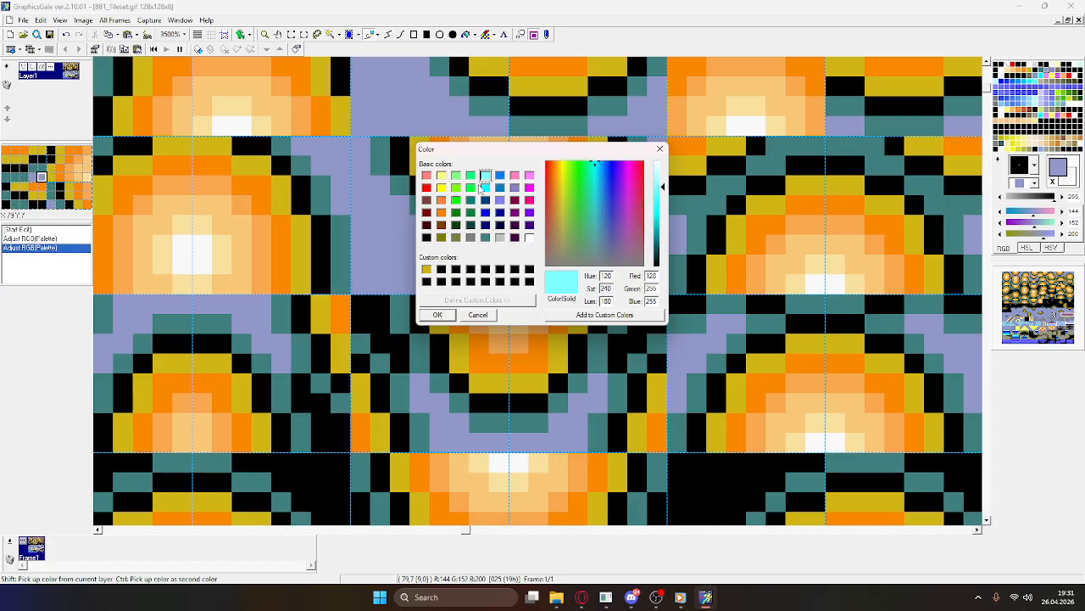
{"action": "left_click", "coordinate": [501, 176]}
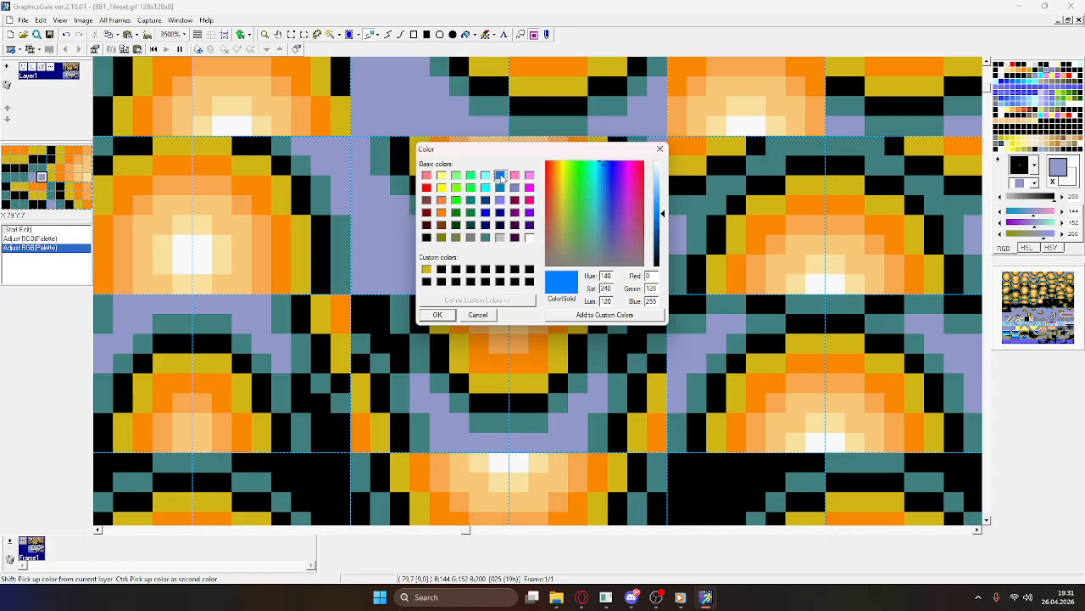
{"action": "left_click", "coordinate": [438, 316]}
Step: Sample the bright blue background of the track tiles and add it, RGB 0, 128, 255, to the custom colours
{"action": "scroll", "coordinate": [430, 392], "scroll_direction": "down", "scroll_amount": 4}
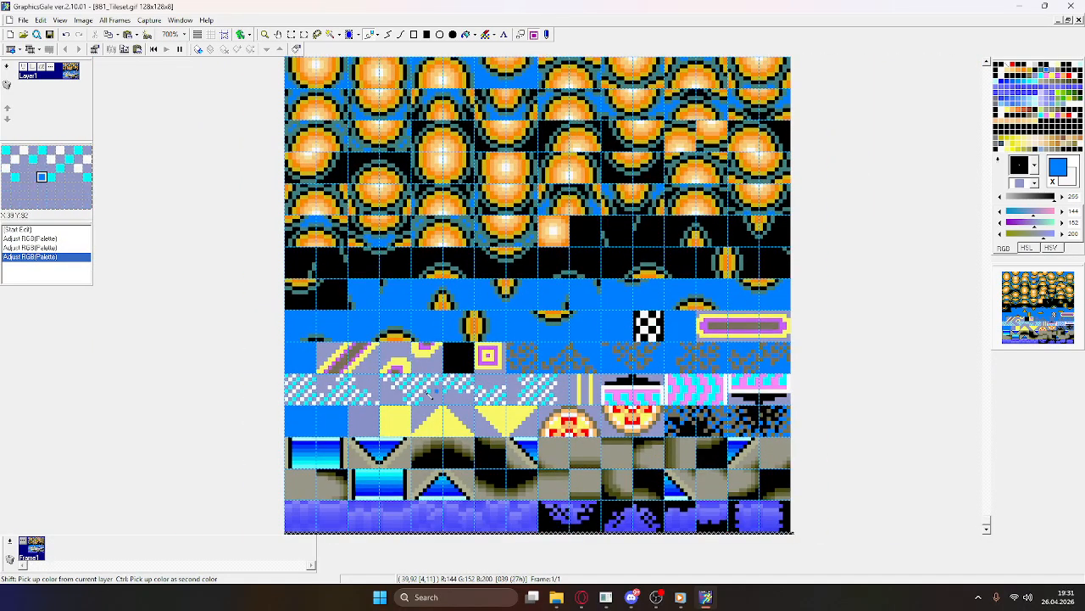
{"action": "scroll", "coordinate": [430, 392], "scroll_direction": "up", "scroll_amount": 2}
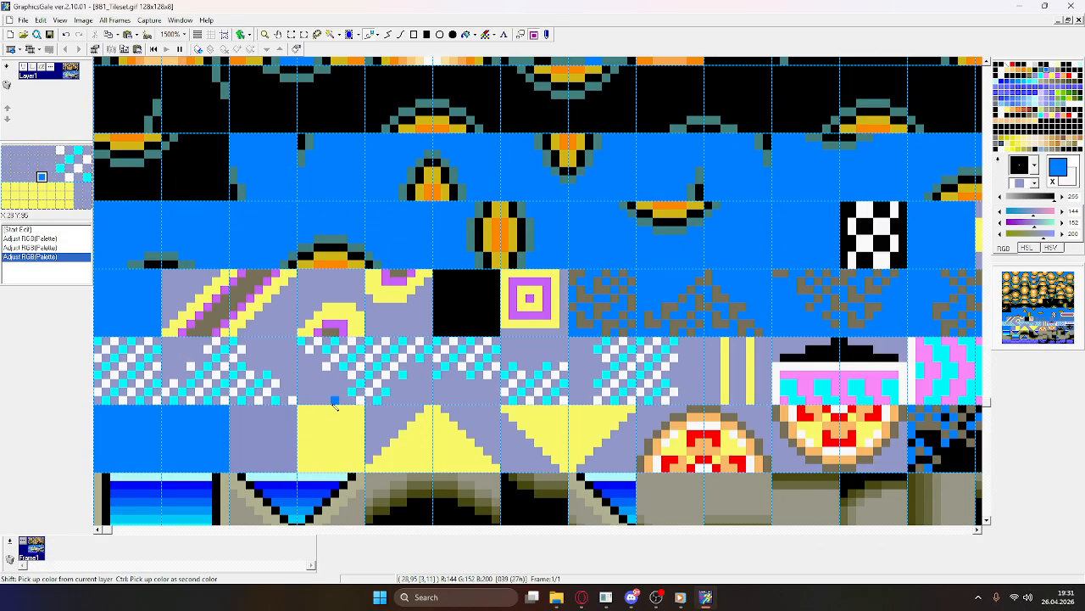
{"action": "right_click", "coordinate": [740, 250]}
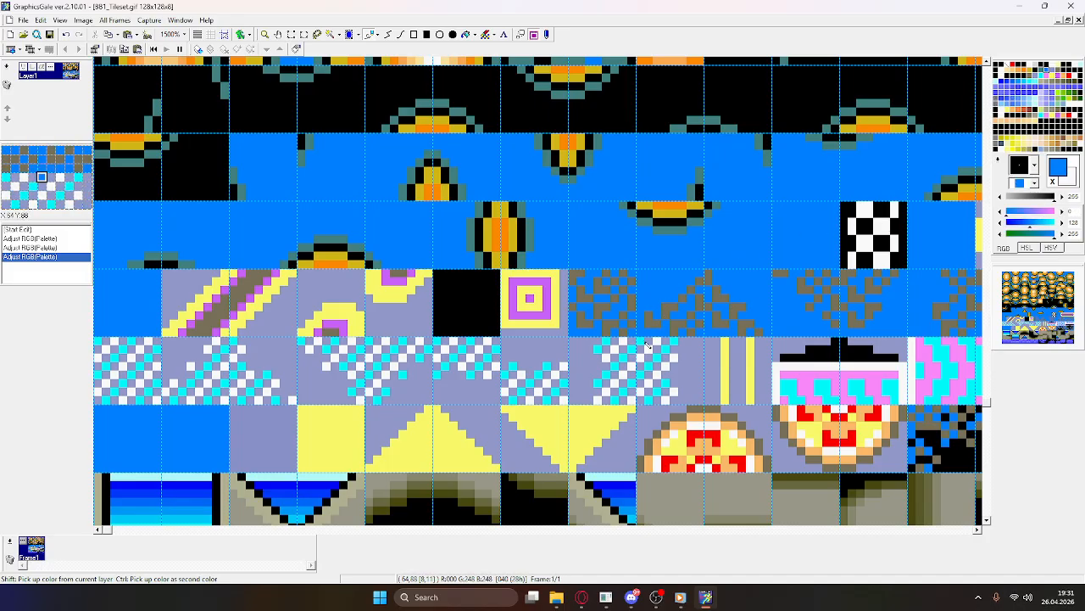
{"action": "right_click", "coordinate": [700, 370]}
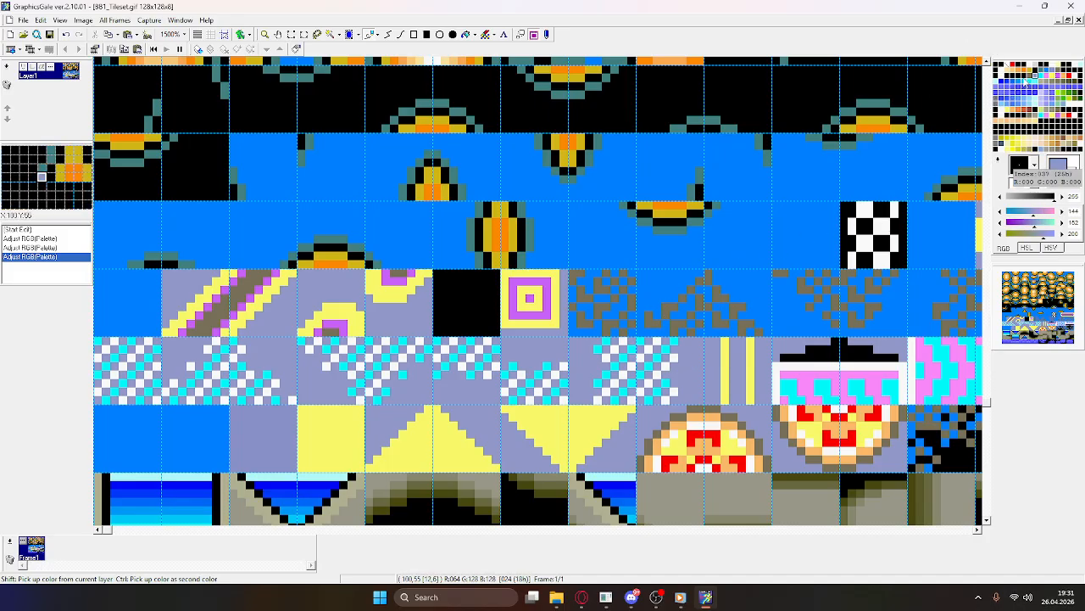
{"action": "scroll", "coordinate": [957, 101], "scroll_direction": "down", "scroll_amount": 2}
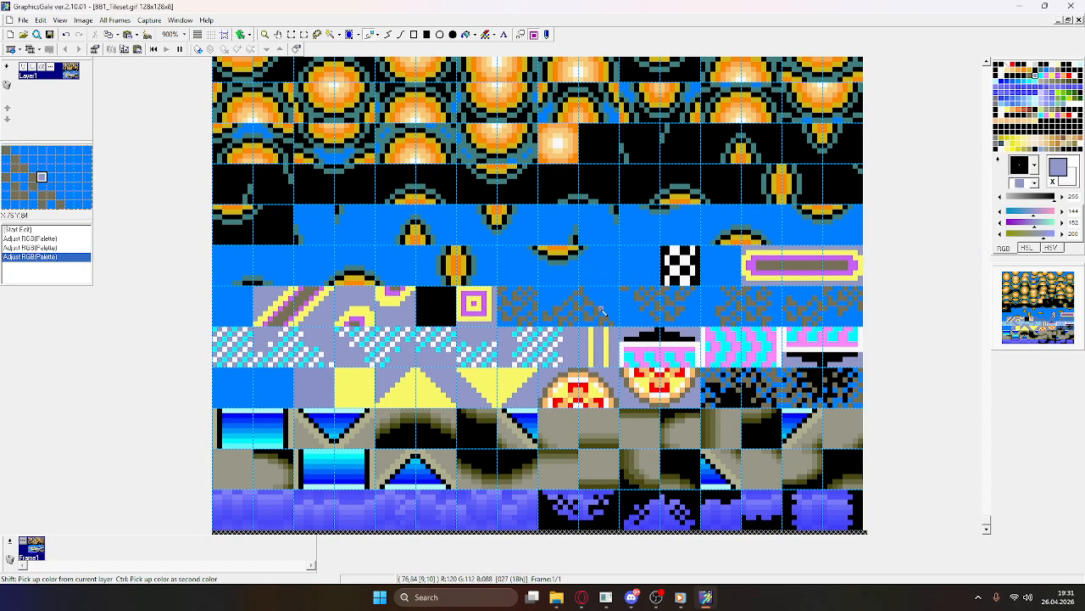
{"action": "scroll", "coordinate": [600, 310], "scroll_direction": "up", "scroll_amount": 2}
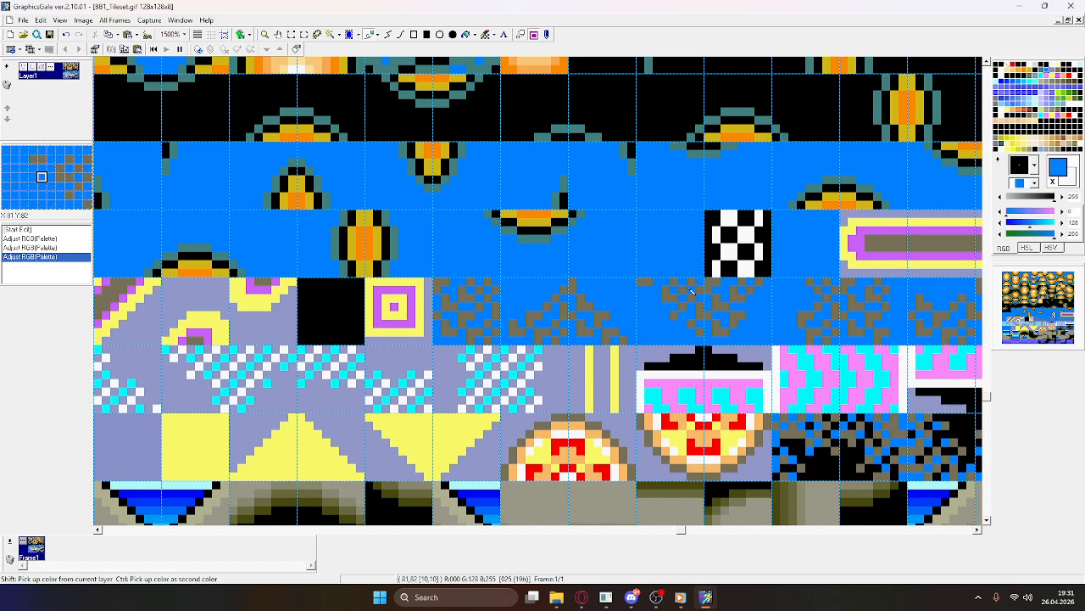
{"action": "double_click", "coordinate": [1057, 163]}
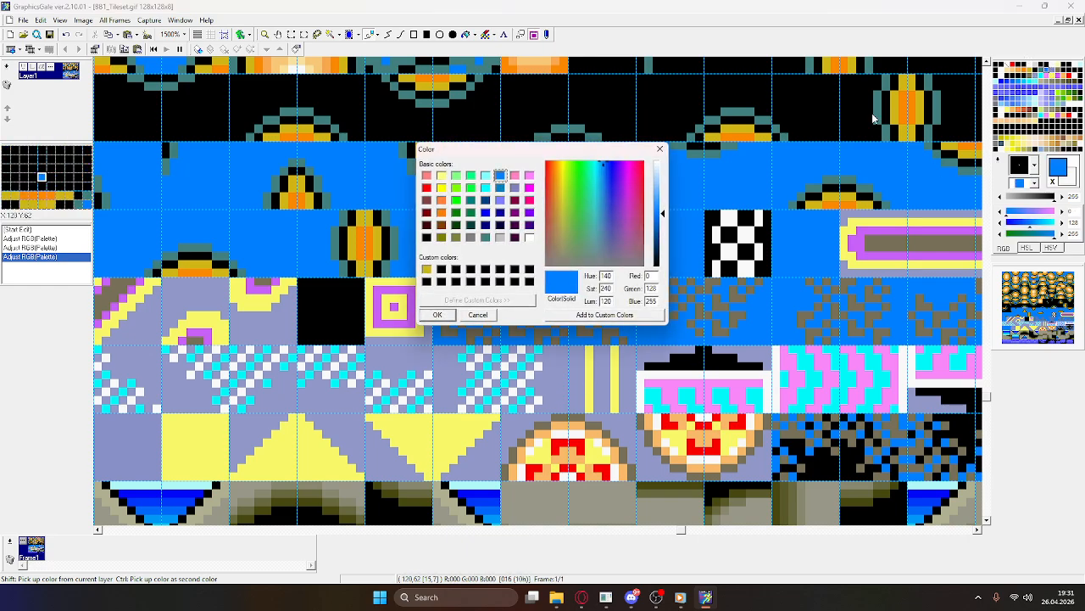
{"action": "left_click", "coordinate": [591, 315]}
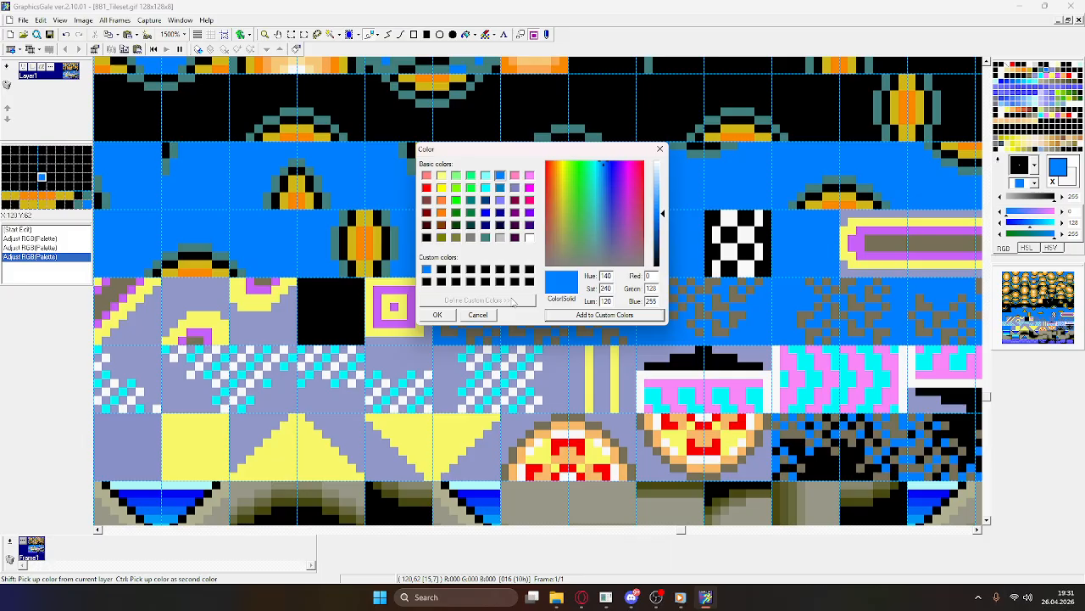
{"action": "left_click", "coordinate": [446, 319]}
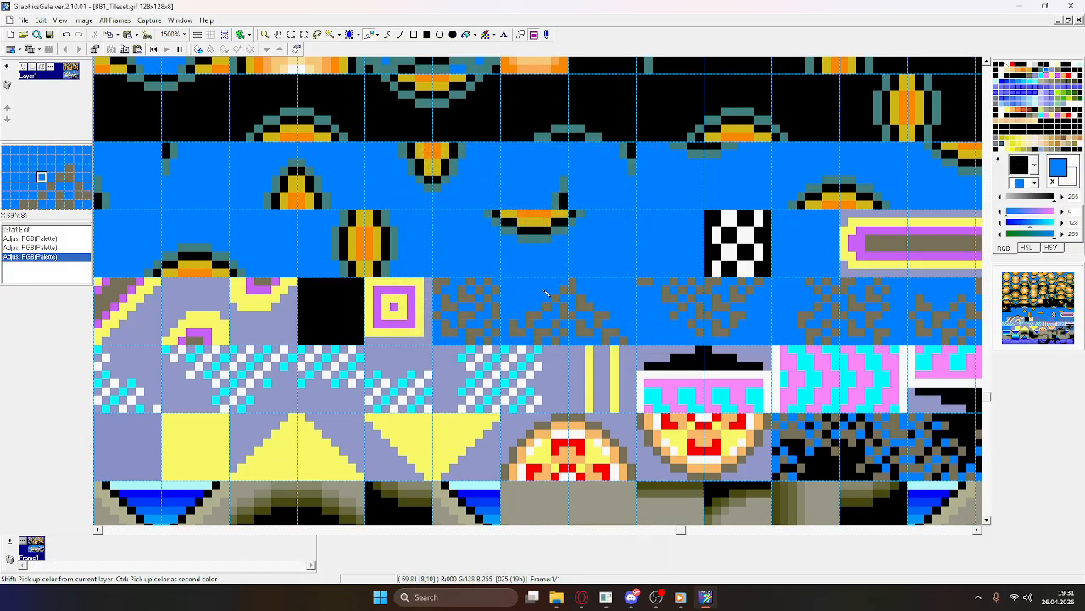
Step: Sample the grey-blue background around the lower track tiles and change its palette entry to the saved bright blue, RGB 0, 128, 255
{"action": "scroll", "coordinate": [555, 274], "scroll_direction": "down", "scroll_amount": 2}
{"action": "right_click", "coordinate": [564, 264]}
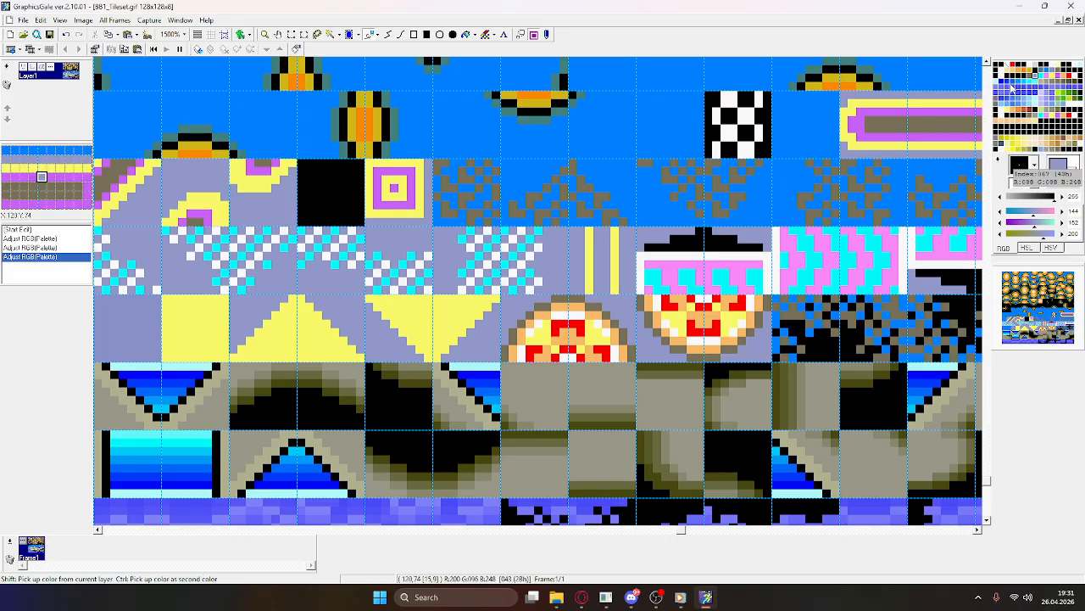
{"action": "double_click", "coordinate": [1036, 76]}
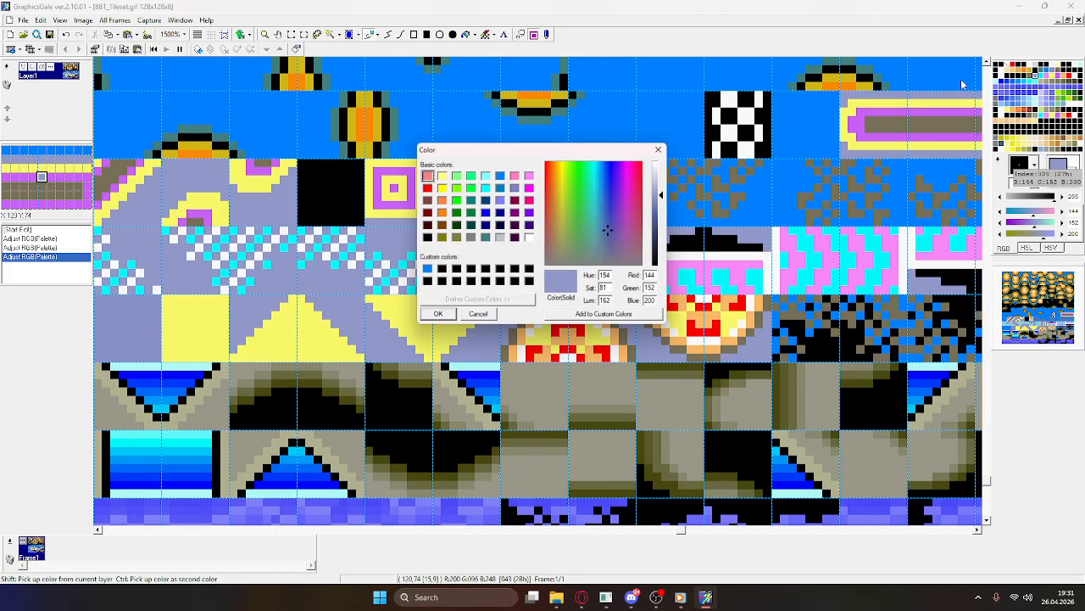
{"action": "left_click", "coordinate": [427, 270]}
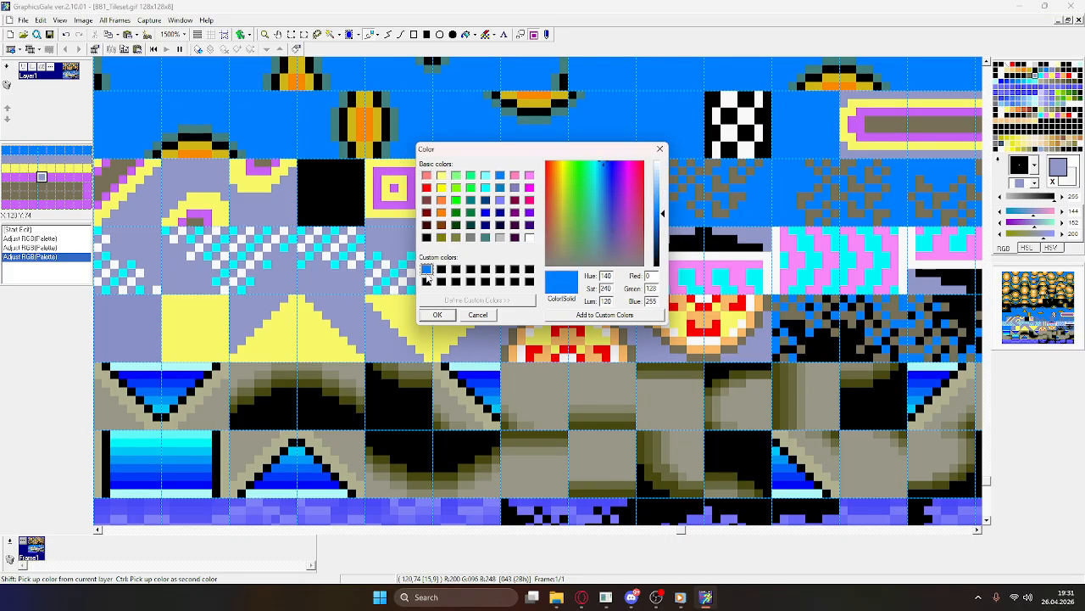
{"action": "left_click", "coordinate": [453, 315]}
Step: Sample the remaining grey-blue tile beside the solid yellow tile and change its palette entry to a darker basic blue
{"action": "scroll", "coordinate": [582, 416], "scroll_direction": "down", "scroll_amount": 3}
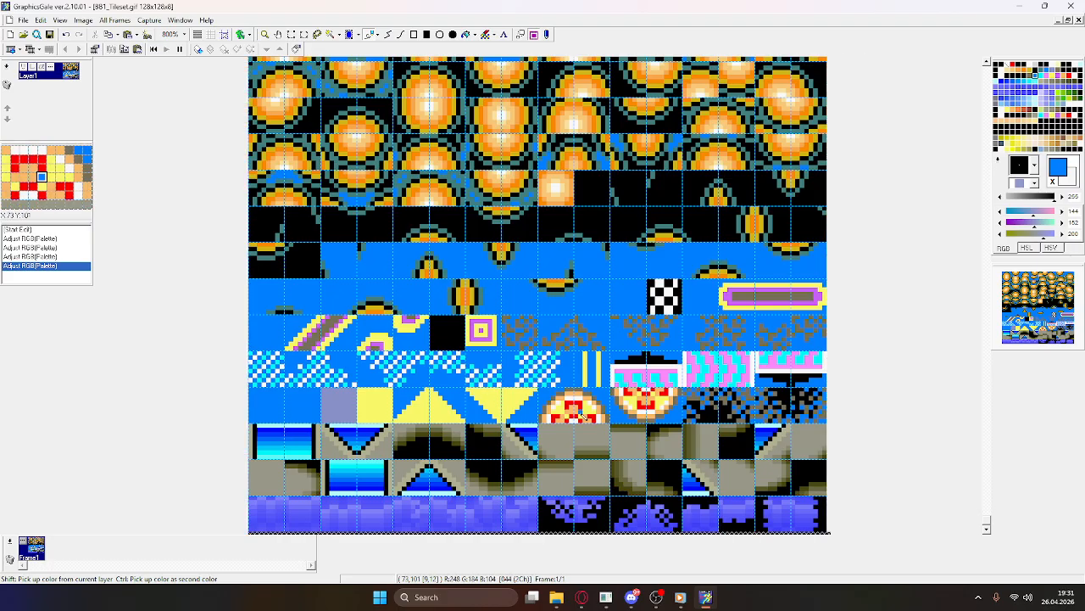
{"action": "scroll", "coordinate": [307, 444], "scroll_direction": "up", "scroll_amount": 3}
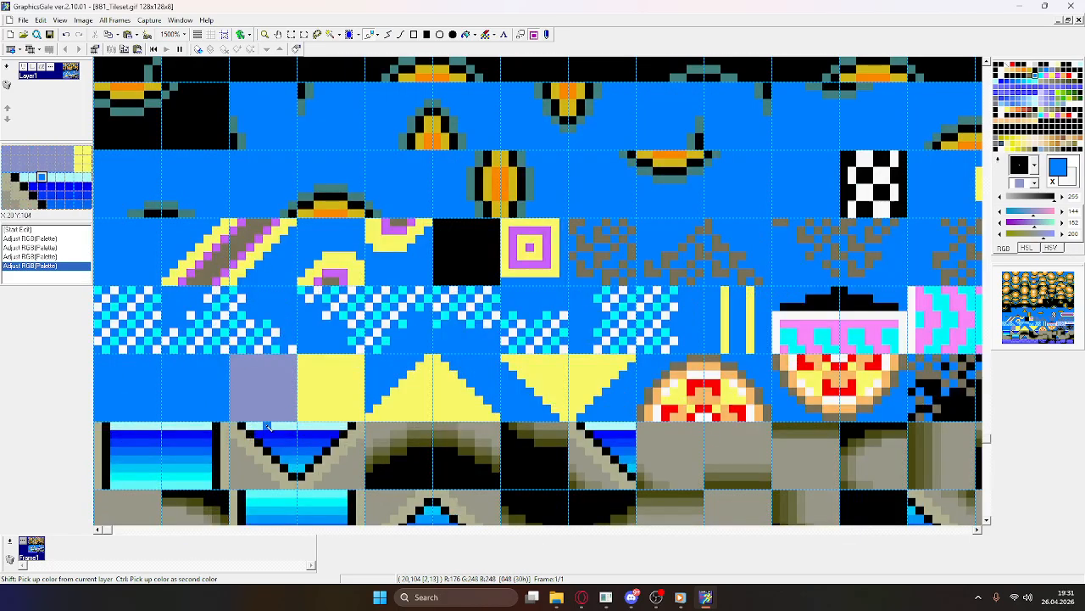
{"action": "scroll", "coordinate": [269, 424], "scroll_direction": "up", "scroll_amount": 1}
{"action": "scroll", "coordinate": [390, 318], "scroll_direction": "down", "scroll_amount": 1}
{"action": "right_click", "coordinate": [276, 341]}
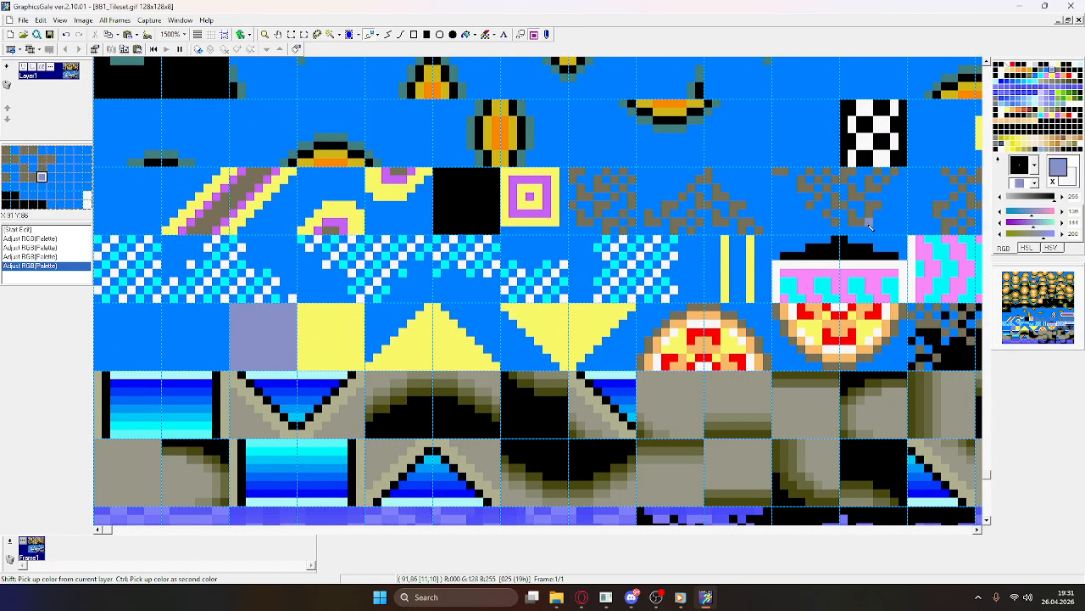
{"action": "double_click", "coordinate": [1058, 72]}
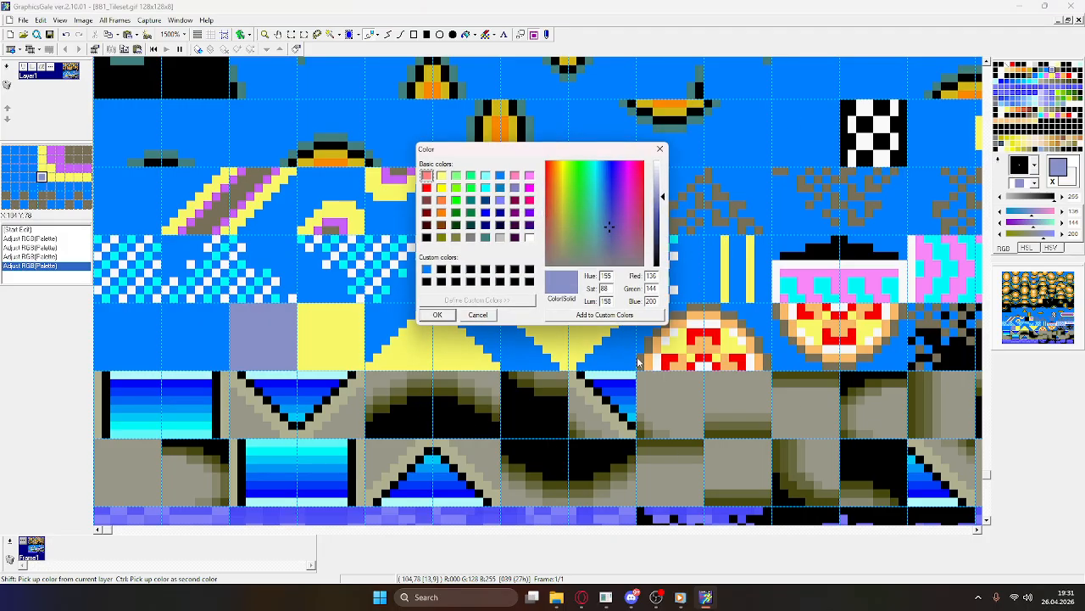
{"action": "left_click", "coordinate": [470, 188]}
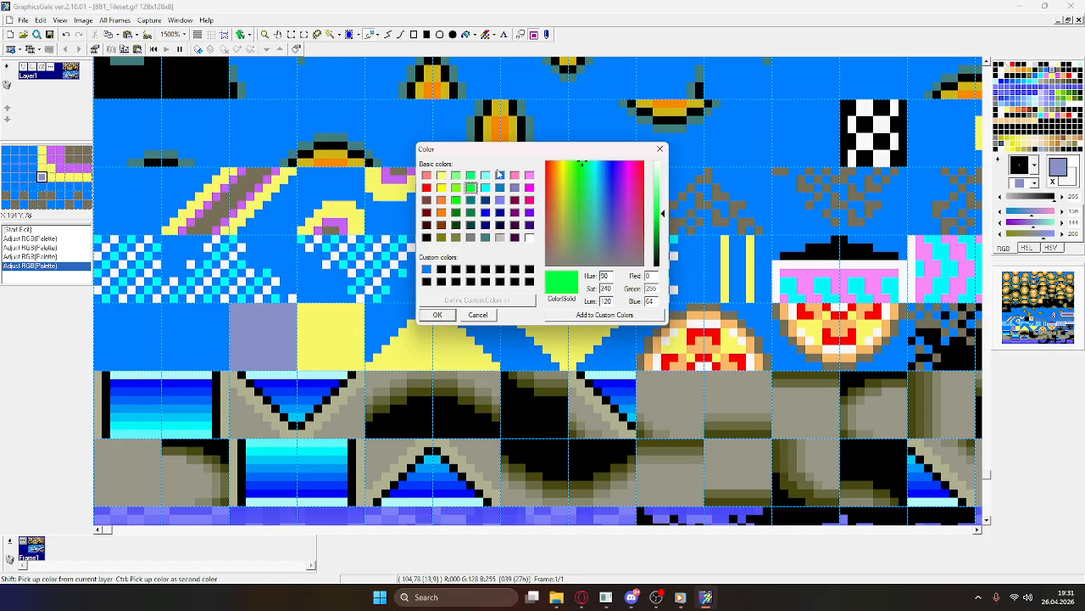
{"action": "left_click", "coordinate": [500, 187]}
{"action": "left_click", "coordinate": [437, 315]}
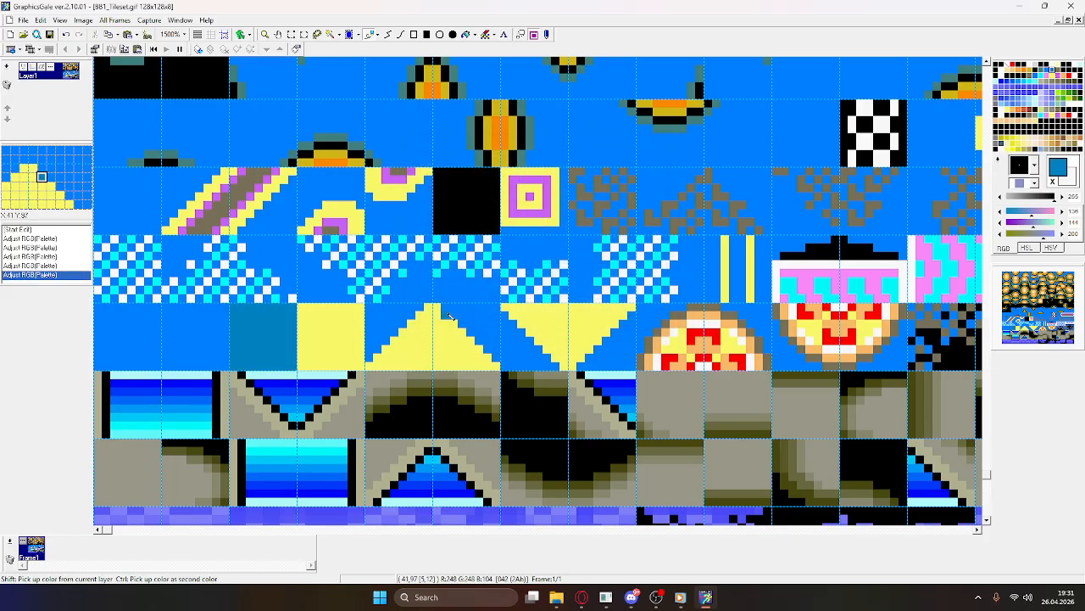
Step: Examine the recoloured tileset and sample the yellow and purple of the concentric-square tile to check their palette entries
{"action": "scroll", "coordinate": [424, 356], "scroll_direction": "down", "scroll_amount": 2}
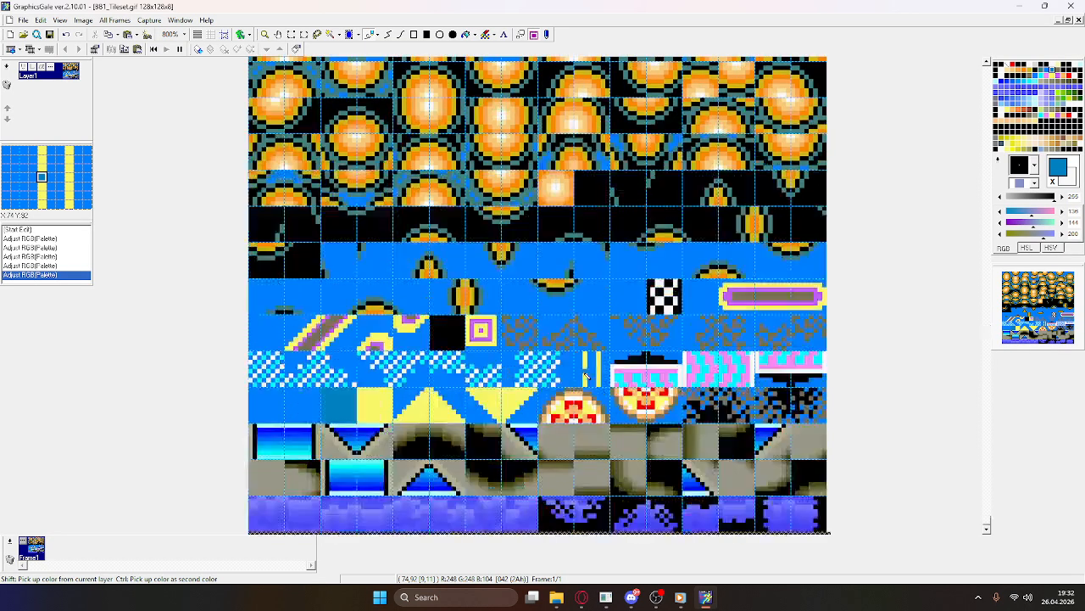
{"action": "scroll", "coordinate": [503, 336], "scroll_direction": "up", "scroll_amount": 4}
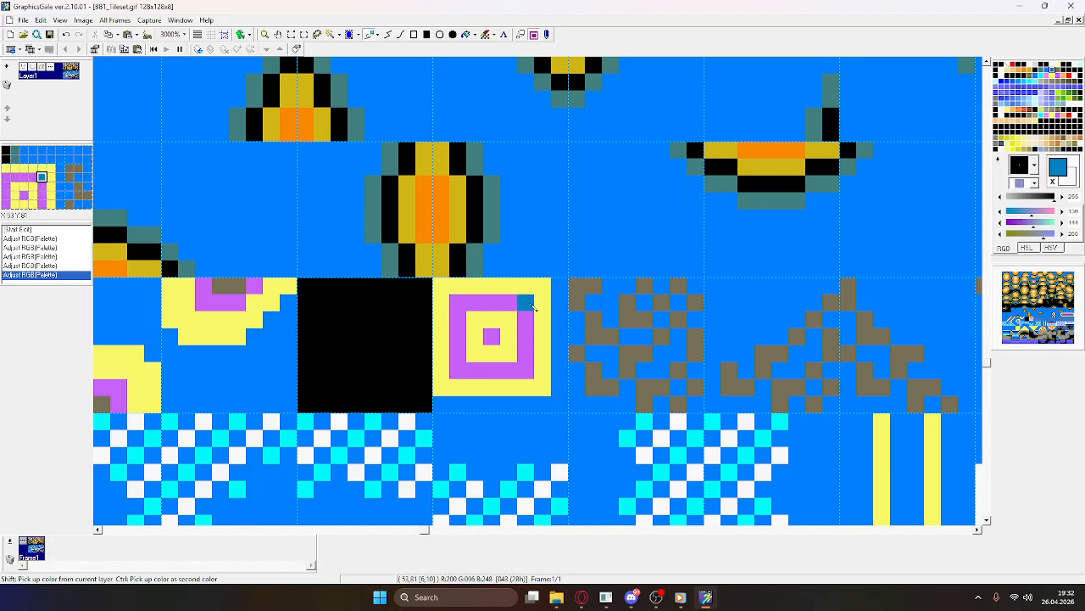
{"action": "right_click", "coordinate": [542, 315]}
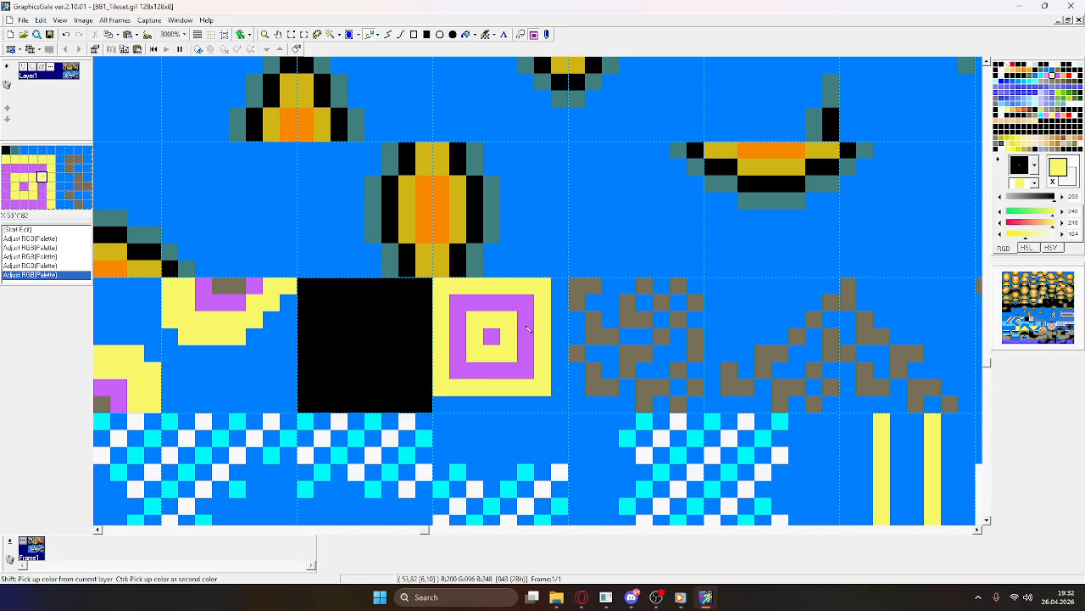
{"action": "right_click", "coordinate": [527, 319]}
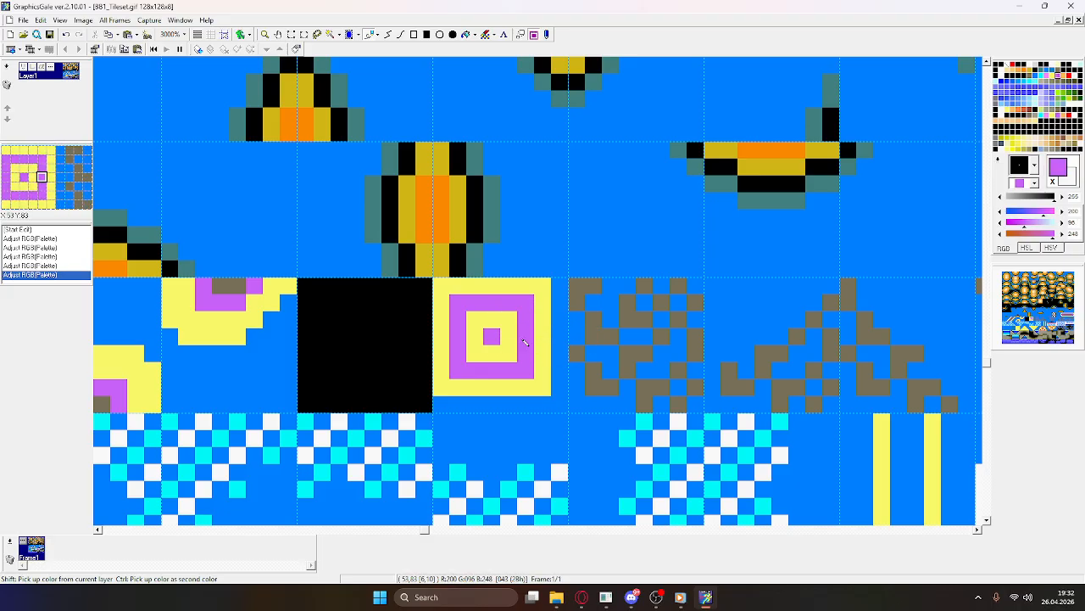
{"action": "scroll", "coordinate": [525, 341], "scroll_direction": "down", "scroll_amount": 3}
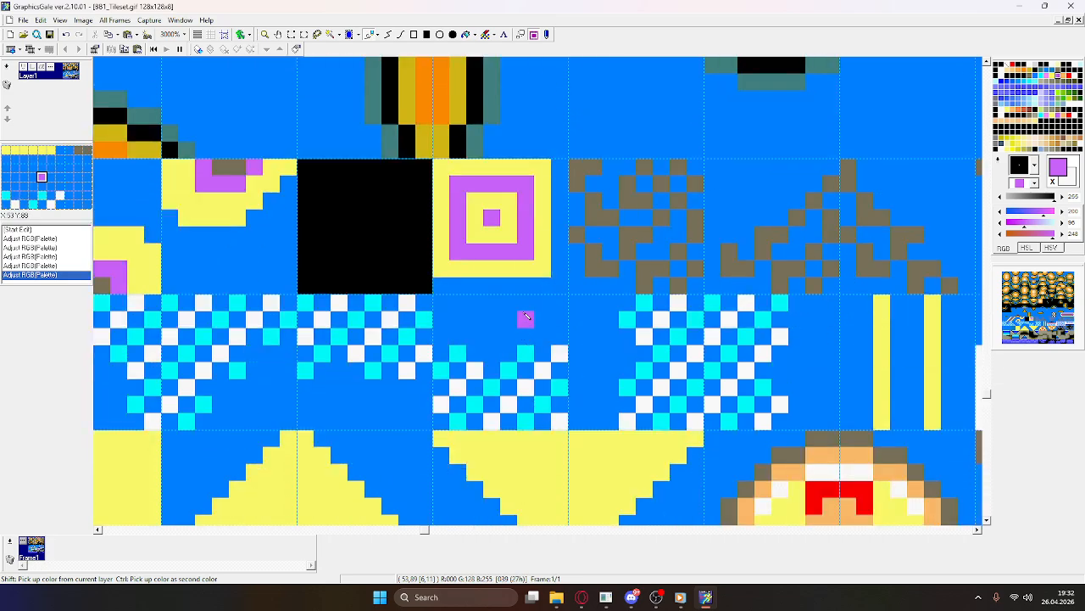
{"action": "scroll", "coordinate": [489, 318], "scroll_direction": "up", "scroll_amount": 3}
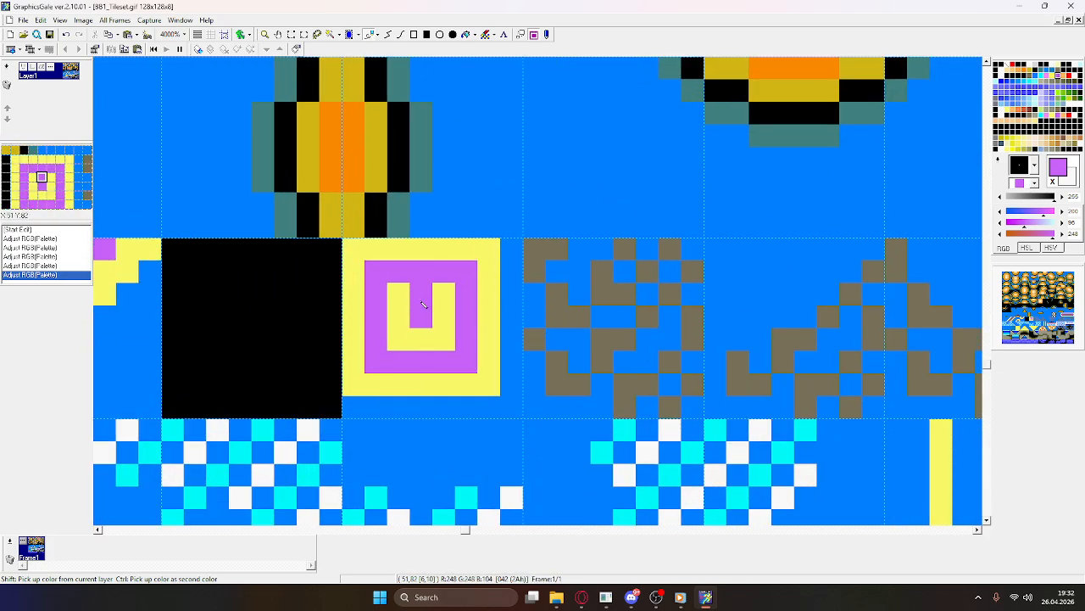
{"action": "scroll", "coordinate": [455, 289], "scroll_direction": "down", "scroll_amount": 2}
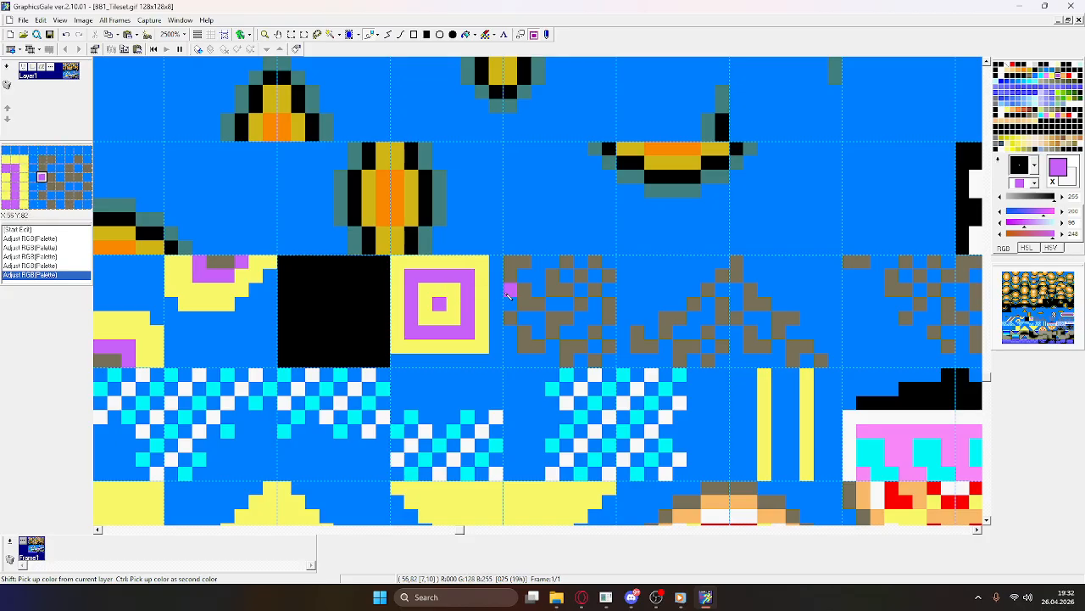
{"action": "scroll", "coordinate": [509, 290], "scroll_direction": "down", "scroll_amount": 3}
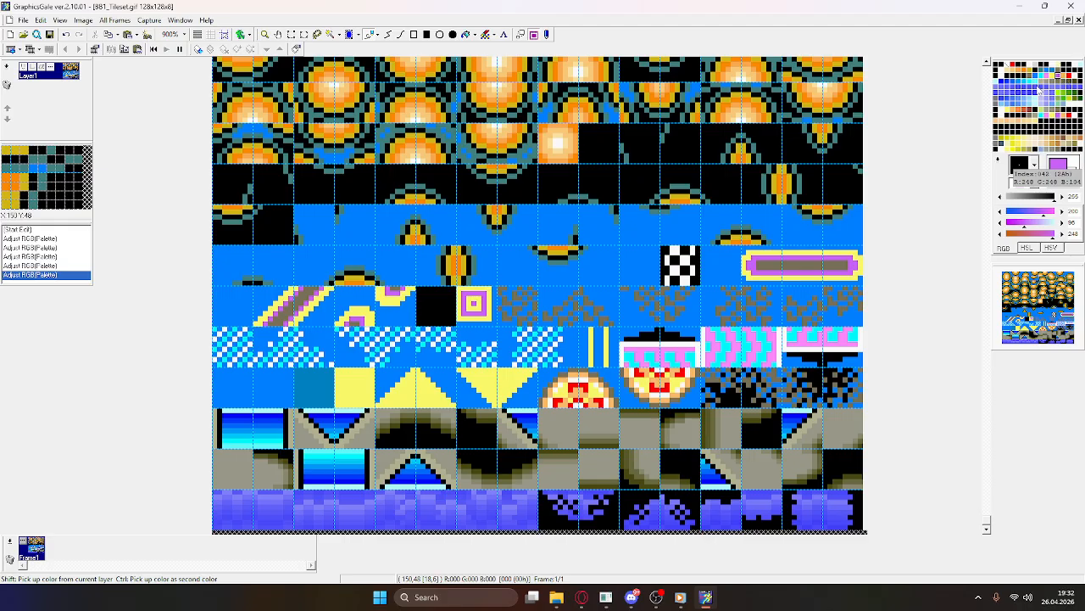
{"action": "scroll", "coordinate": [605, 404], "scroll_direction": "up", "scroll_amount": 3}
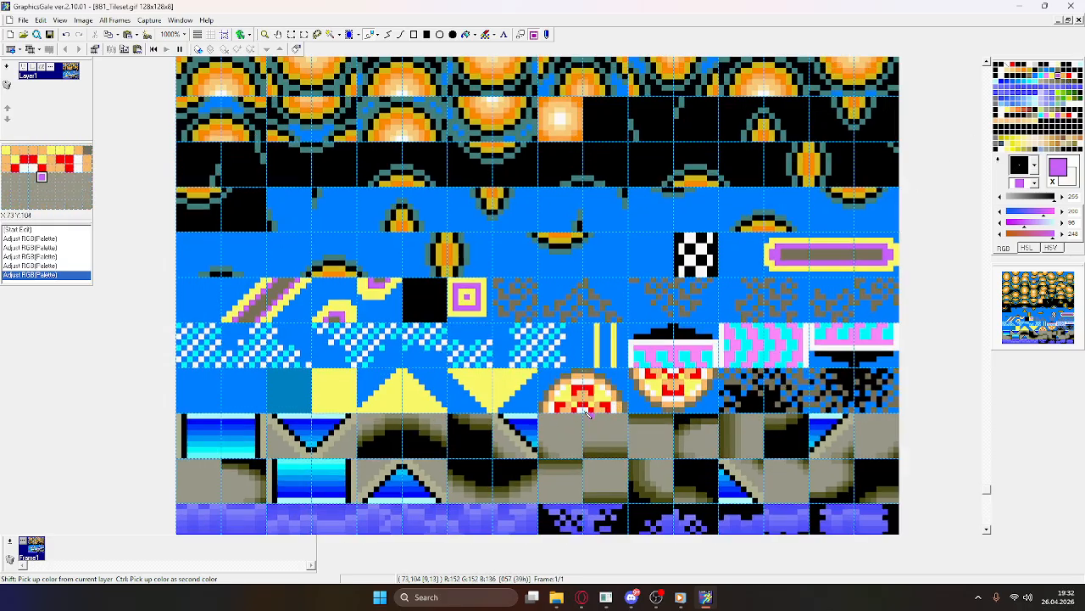
{"action": "scroll", "coordinate": [579, 366], "scroll_direction": "down", "scroll_amount": 4}
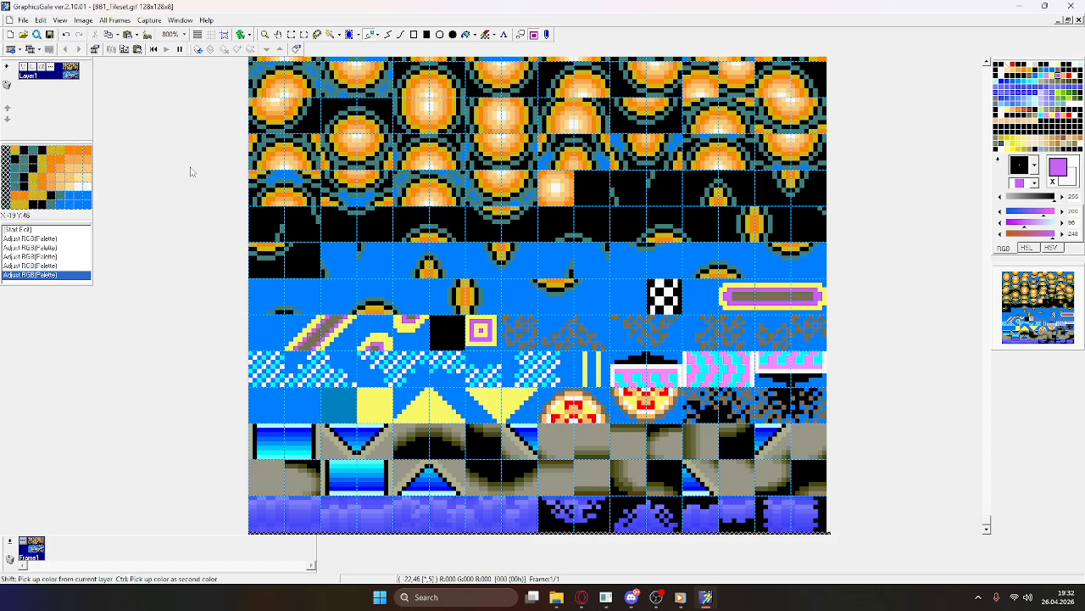
Step: Close the tileset image and open BB1_Tilemap.tmx from the Track folder in Tiled to inspect the recoloured track map
{"action": "key", "text": "alt+F4"}
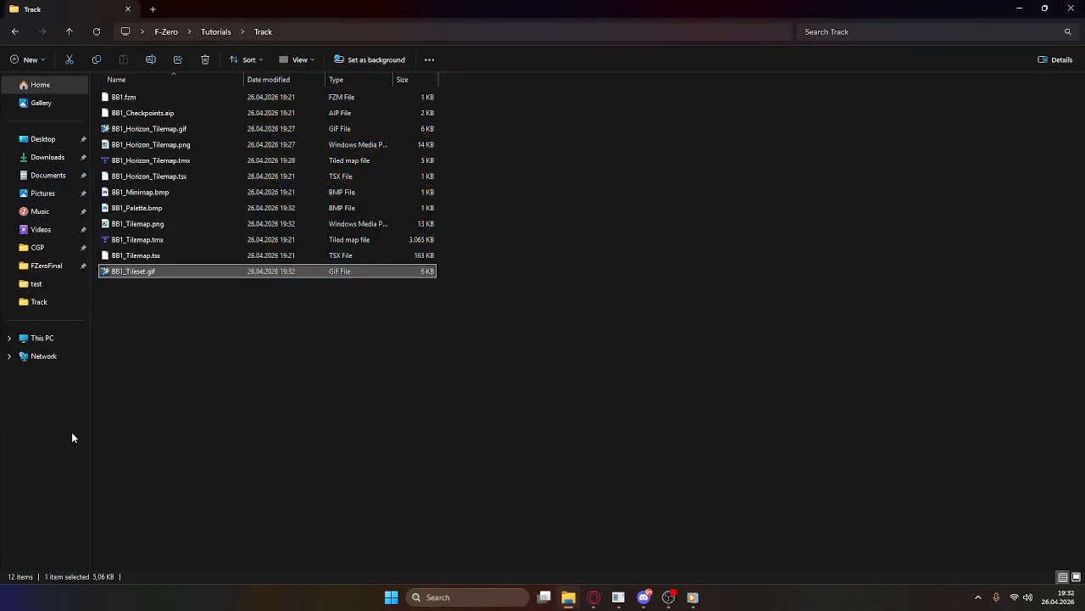
{"action": "left_click", "coordinate": [179, 242]}
{"action": "double_click", "coordinate": [179, 242]}
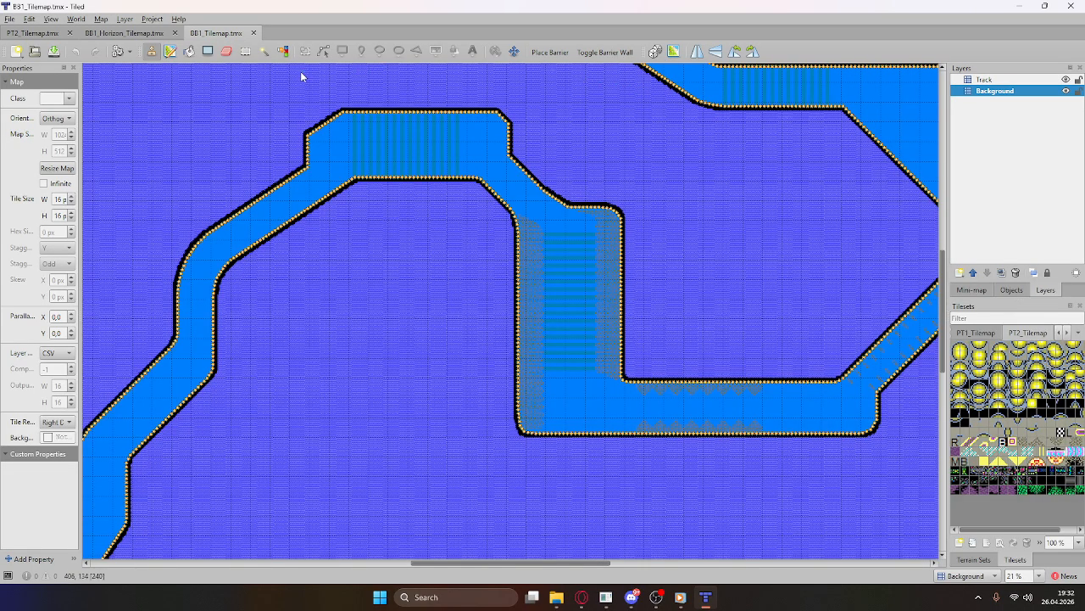
{"action": "scroll", "coordinate": [400, 181], "scroll_direction": "down", "scroll_amount": 3, "text": "ctrl"}
{"action": "scroll", "coordinate": [400, 182], "scroll_direction": "down", "scroll_amount": 1, "text": "ctrl"}
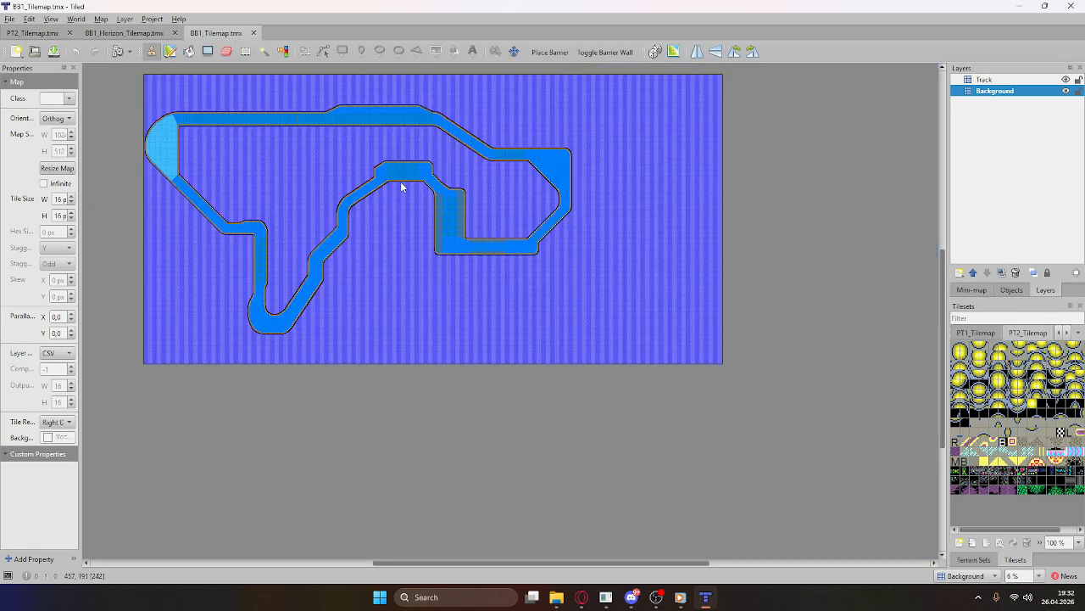
{"action": "scroll", "coordinate": [400, 181], "scroll_direction": "up", "scroll_amount": 8, "text": "ctrl"}
{"action": "scroll", "coordinate": [442, 255], "scroll_direction": "down", "scroll_amount": 8, "text": "ctrl"}
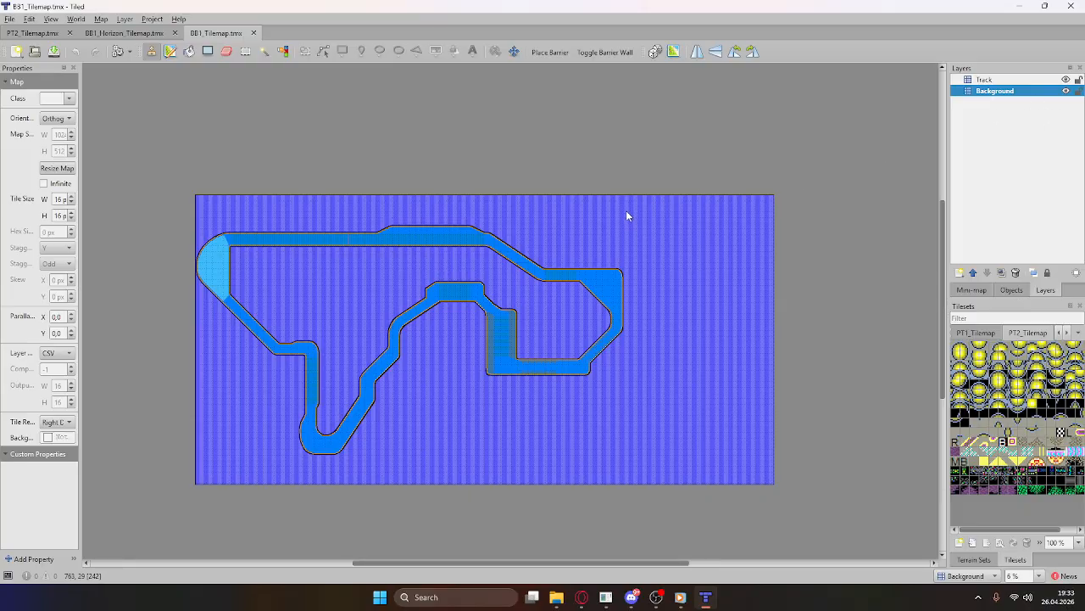
{"action": "scroll", "coordinate": [429, 269], "scroll_direction": "up", "scroll_amount": 1, "text": "ctrl"}
{"action": "scroll", "coordinate": [427, 267], "scroll_direction": "down", "scroll_amount": 2, "text": "ctrl"}
{"action": "scroll", "coordinate": [386, 269], "scroll_direction": "up", "scroll_amount": 3, "text": "ctrl"}
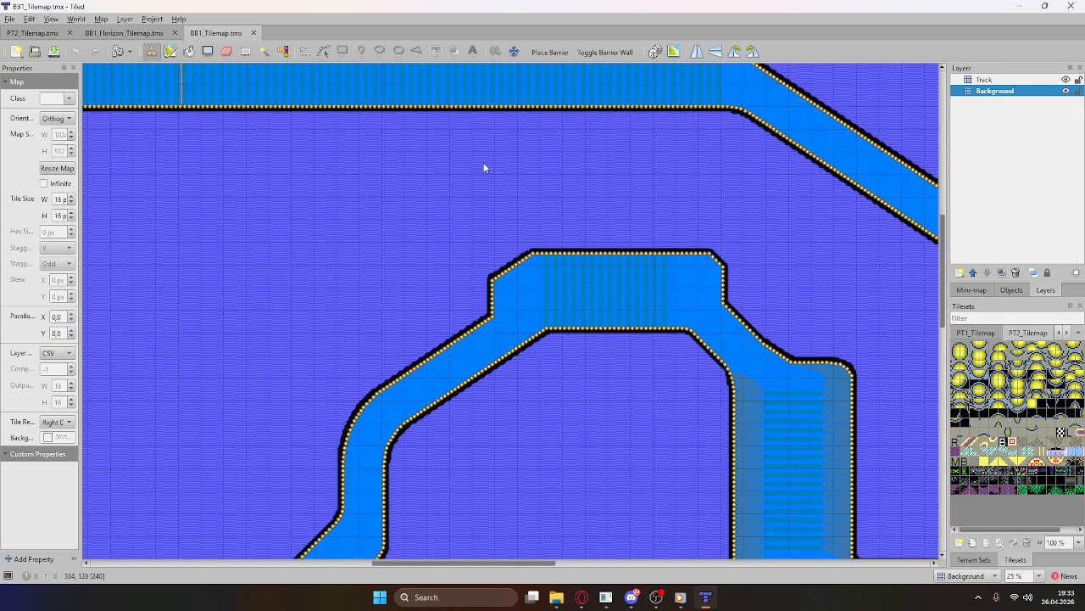
Step: Try the rectangular Shape Fill on the Background layer's open water between the track sections, and return to the Stamp Brush
{"action": "left_click", "coordinate": [207, 51]}
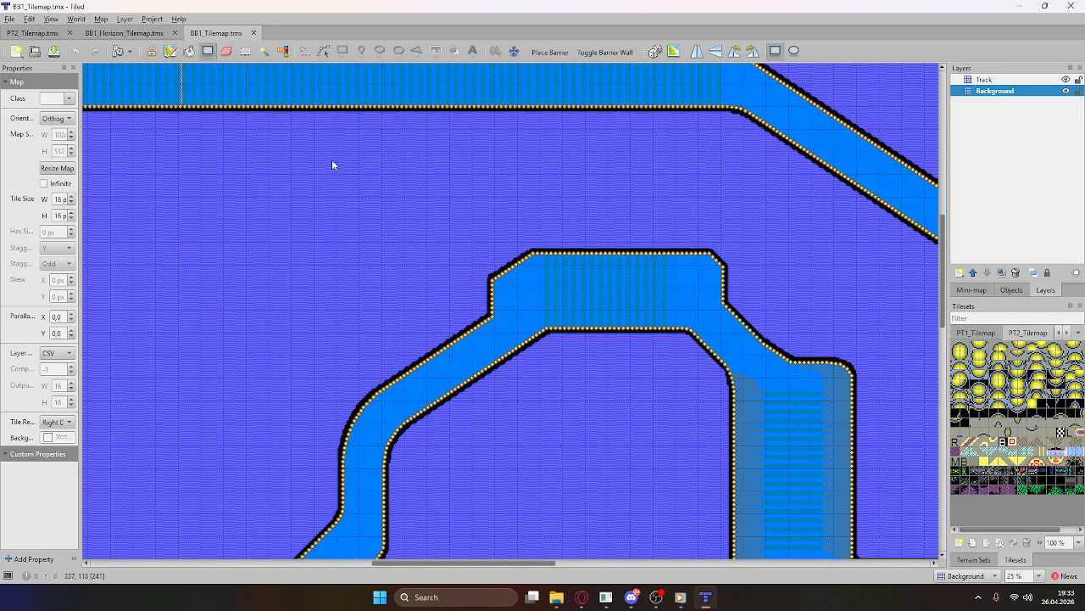
{"action": "left_click_drag", "start_coordinate": [332, 161], "coordinate": [389, 312]}
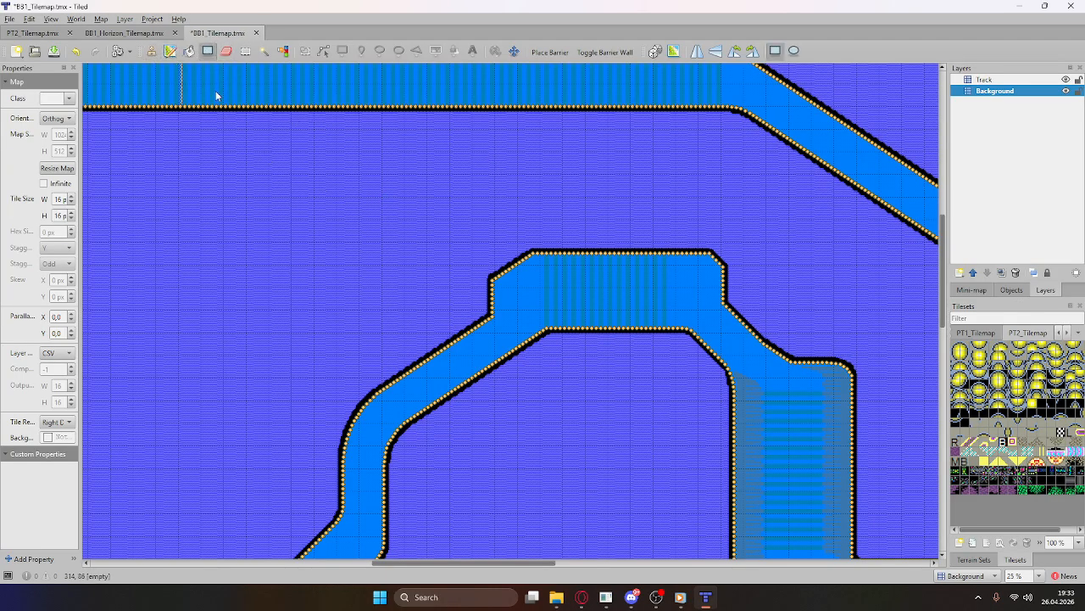
{"action": "left_click", "coordinate": [169, 54]}
{"action": "left_click", "coordinate": [151, 52]}
Step: Examine the recoloured track and its surrounding water background, both as a whole map and close up along the bends
{"action": "scroll", "coordinate": [376, 195], "scroll_direction": "down", "scroll_amount": 2, "text": "ctrl"}
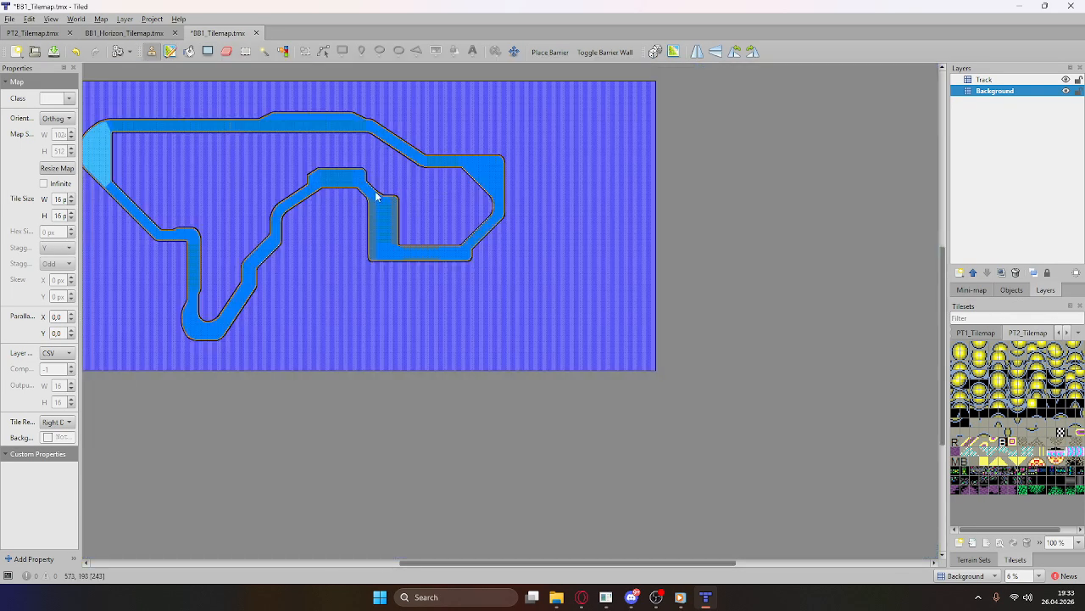
{"action": "left_click_drag", "start_coordinate": [630, 563], "coordinate": [561, 563]}
{"action": "scroll", "coordinate": [602, 247], "scroll_direction": "up", "scroll_amount": 1}
{"action": "scroll", "coordinate": [713, 311], "scroll_direction": "up", "scroll_amount": 3, "text": "ctrl"}
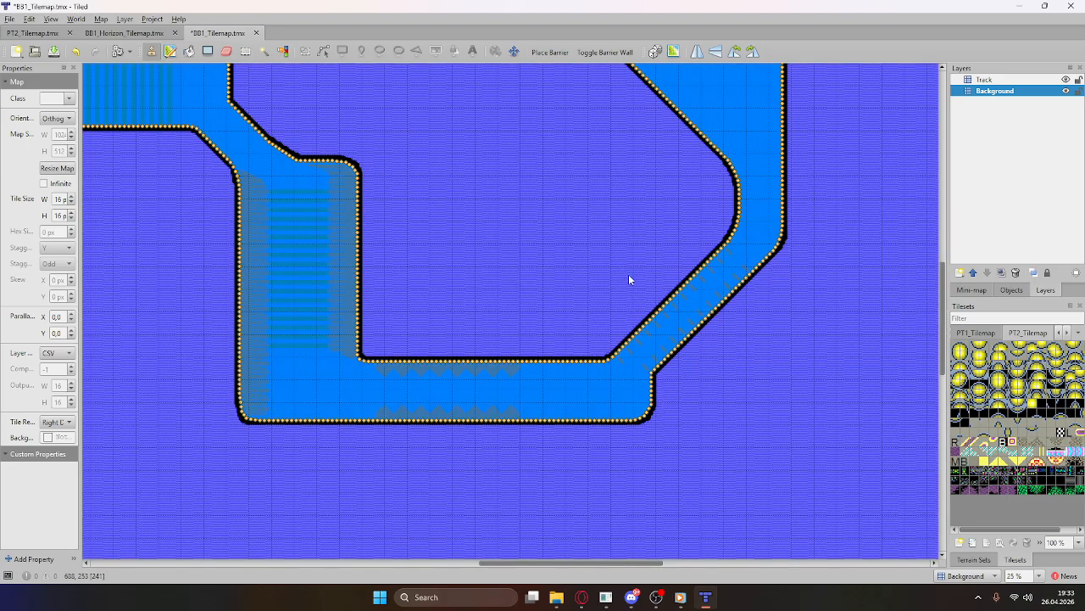
{"action": "scroll", "coordinate": [630, 279], "scroll_direction": "down", "scroll_amount": 3, "text": "ctrl"}
{"action": "left_click_drag", "start_coordinate": [663, 563], "coordinate": [695, 563]}
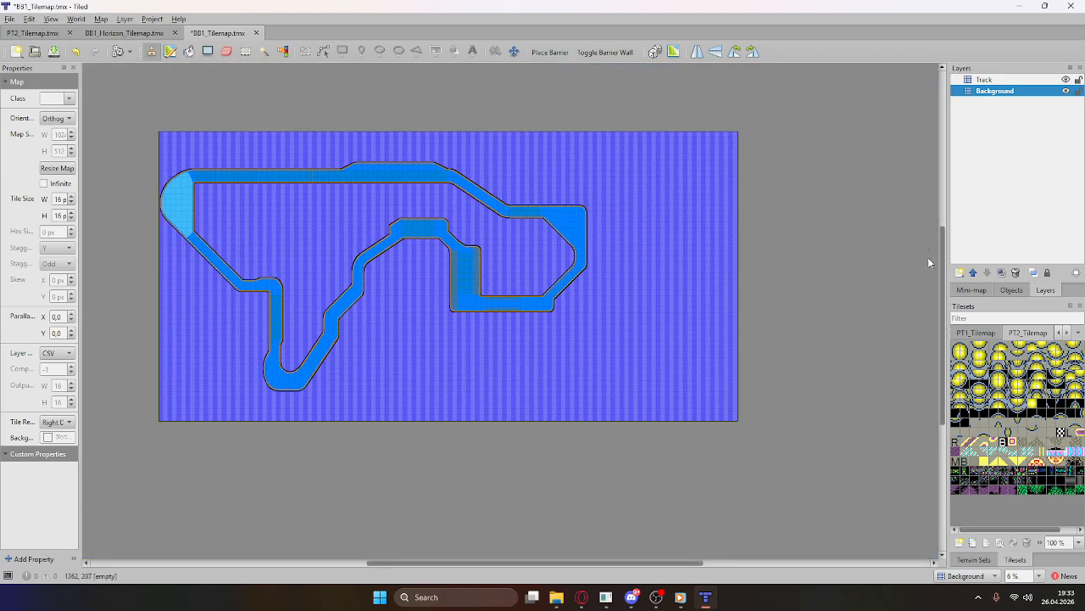
{"action": "left_click_drag", "start_coordinate": [940, 285], "coordinate": [936, 290]}
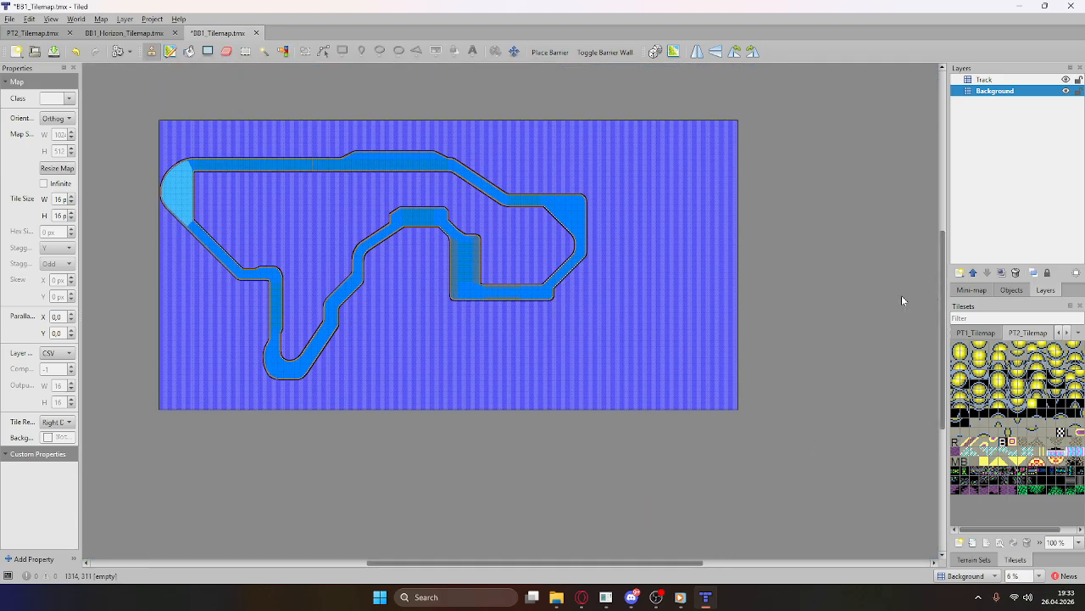
{"action": "scroll", "coordinate": [902, 296], "scroll_direction": "right", "scroll_amount": 3}
{"action": "scroll", "coordinate": [901, 295], "scroll_direction": "left", "scroll_amount": 5}
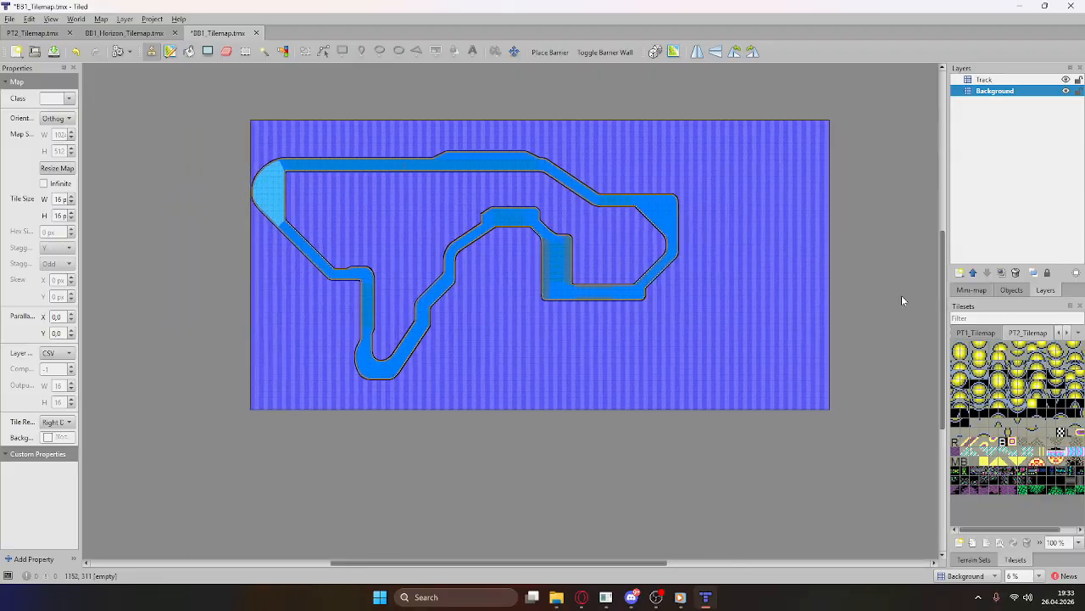
{"action": "scroll", "coordinate": [901, 295], "scroll_direction": "up", "scroll_amount": 1}
{"action": "key", "text": "Right"}
{"action": "key", "text": "Down"}
{"action": "scroll", "coordinate": [450, 219], "scroll_direction": "down", "scroll_amount": 2}
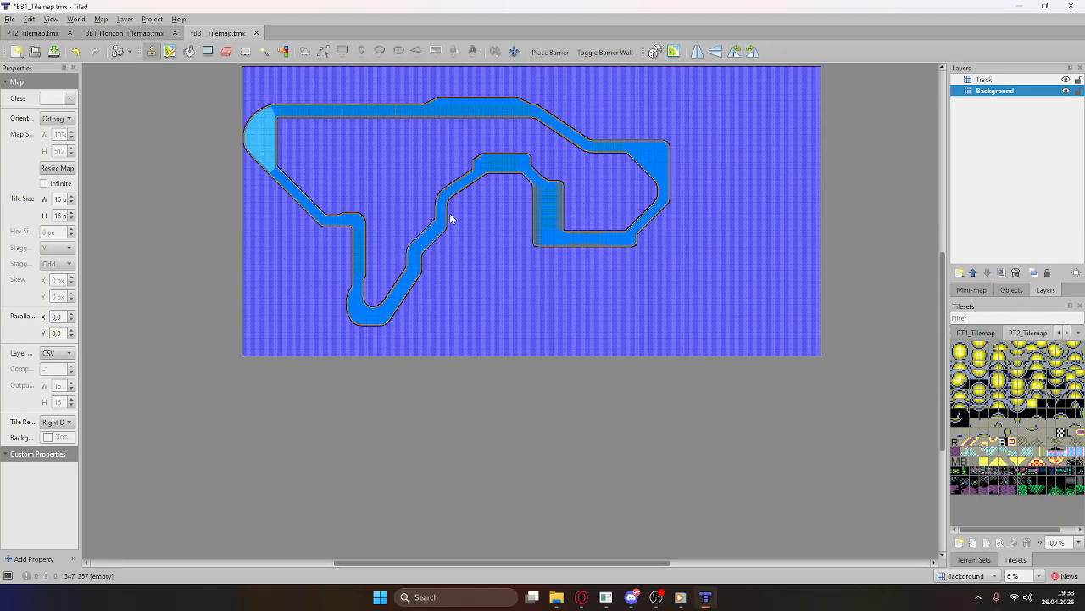
{"action": "scroll", "coordinate": [604, 184], "scroll_direction": "up", "scroll_amount": 3, "text": "ctrl"}
{"action": "scroll", "coordinate": [794, 156], "scroll_direction": "up", "scroll_amount": 8}
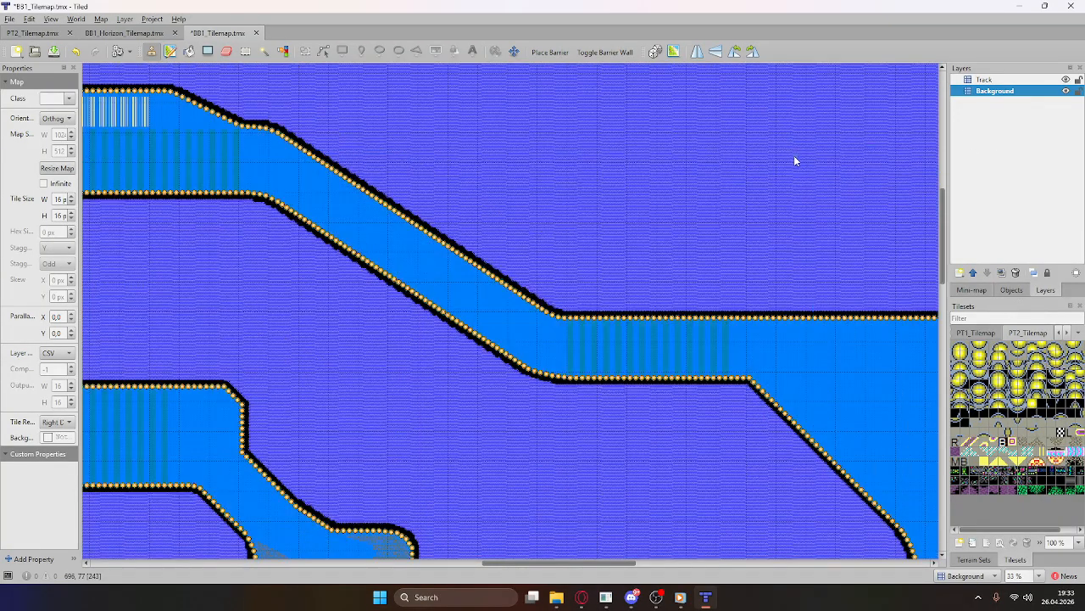
{"action": "scroll", "coordinate": [852, 201], "scroll_direction": "down", "scroll_amount": 1, "text": "ctrl"}
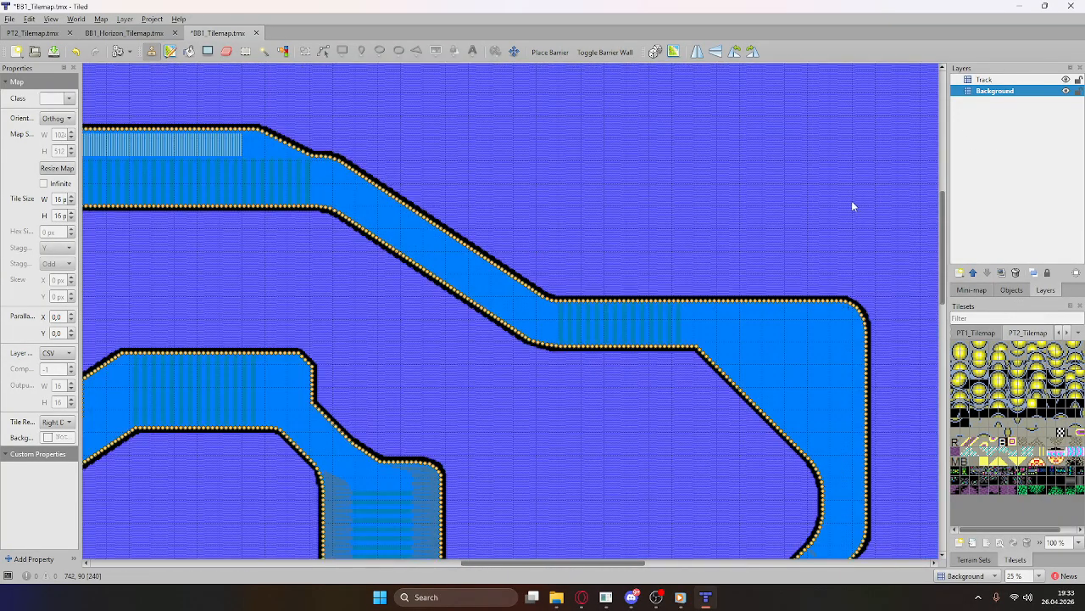
Step: Hide the Background layer and select the Track layer to inspect the track tiles on their own
{"action": "left_click", "coordinate": [1066, 91]}
{"action": "scroll", "coordinate": [516, 242], "scroll_direction": "down", "scroll_amount": 3, "text": "ctrl"}
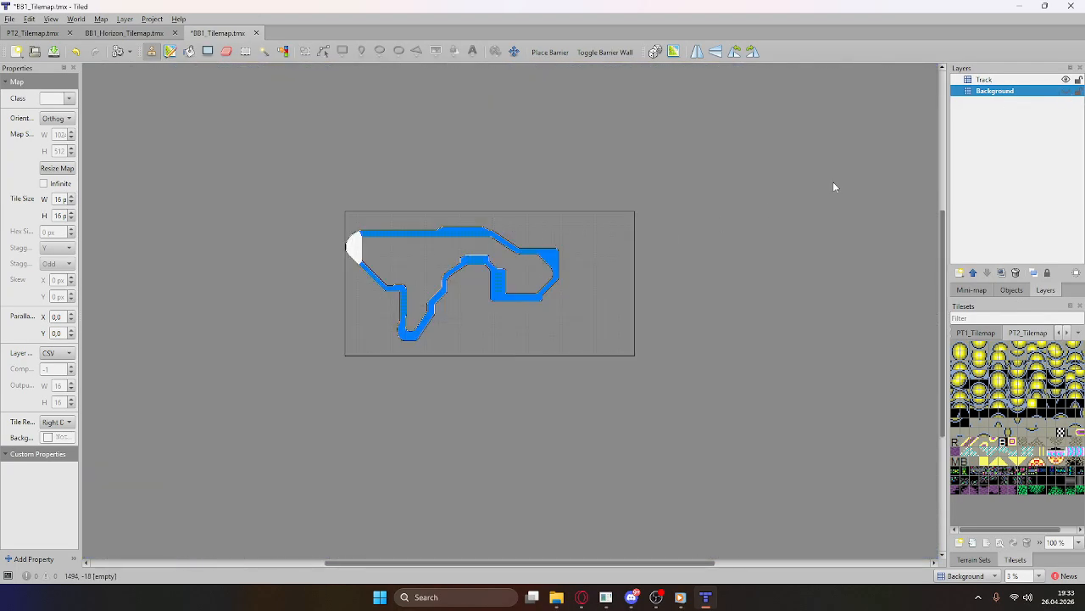
{"action": "left_click", "coordinate": [1065, 79]}
{"action": "left_click", "coordinate": [1066, 79]}
{"action": "left_click", "coordinate": [1043, 79]}
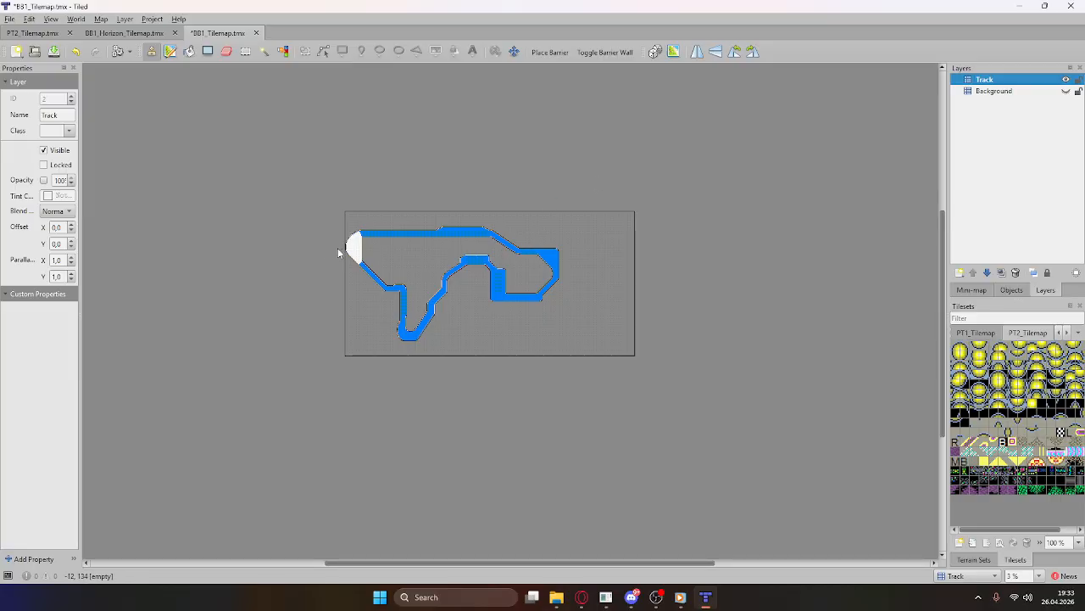
{"action": "scroll", "coordinate": [331, 246], "scroll_direction": "up", "scroll_amount": 3, "text": "ctrl"}
{"action": "scroll", "coordinate": [536, 207], "scroll_direction": "up", "scroll_amount": 7, "text": "ctrl"}
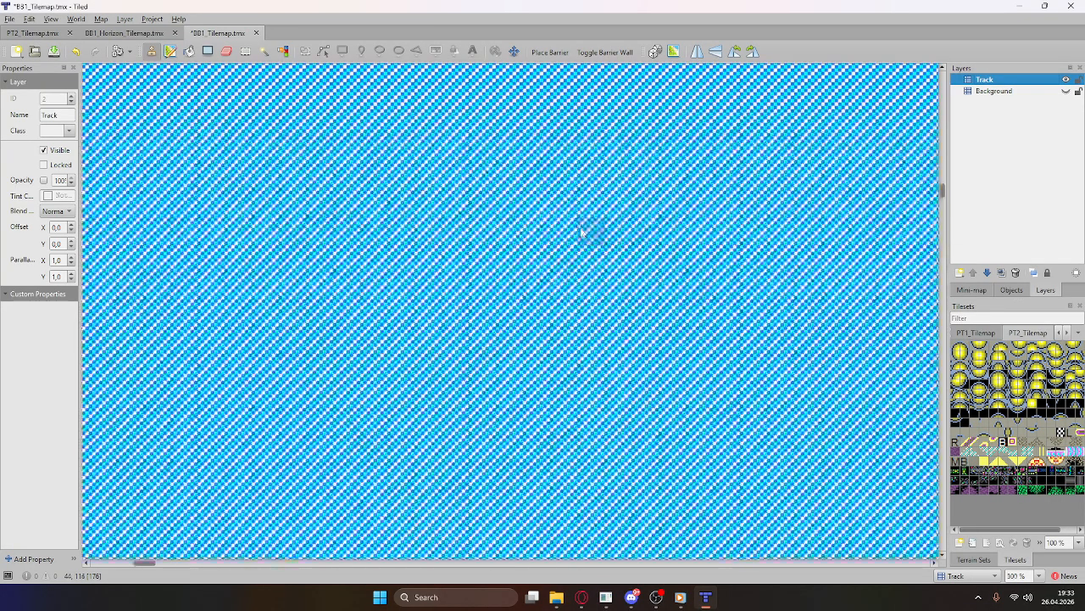
{"action": "scroll", "coordinate": [411, 223], "scroll_direction": "down", "scroll_amount": 9, "text": "ctrl"}
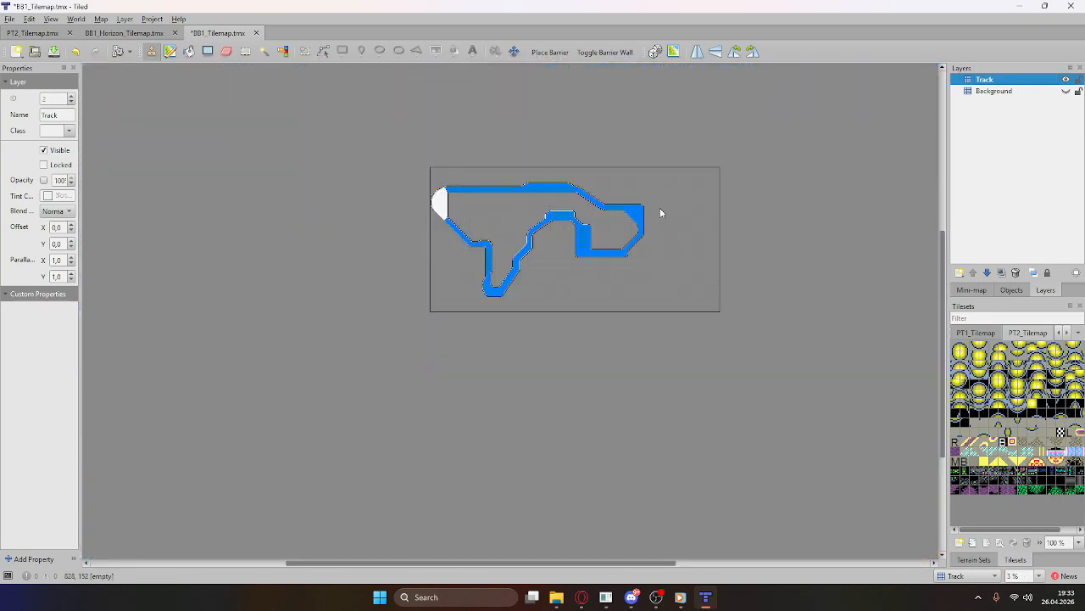
{"action": "scroll", "coordinate": [595, 206], "scroll_direction": "up", "scroll_amount": 2, "text": "ctrl"}
{"action": "scroll", "coordinate": [557, 221], "scroll_direction": "down", "scroll_amount": 1, "text": "ctrl"}
{"action": "scroll", "coordinate": [642, 282], "scroll_direction": "down", "scroll_amount": 3}
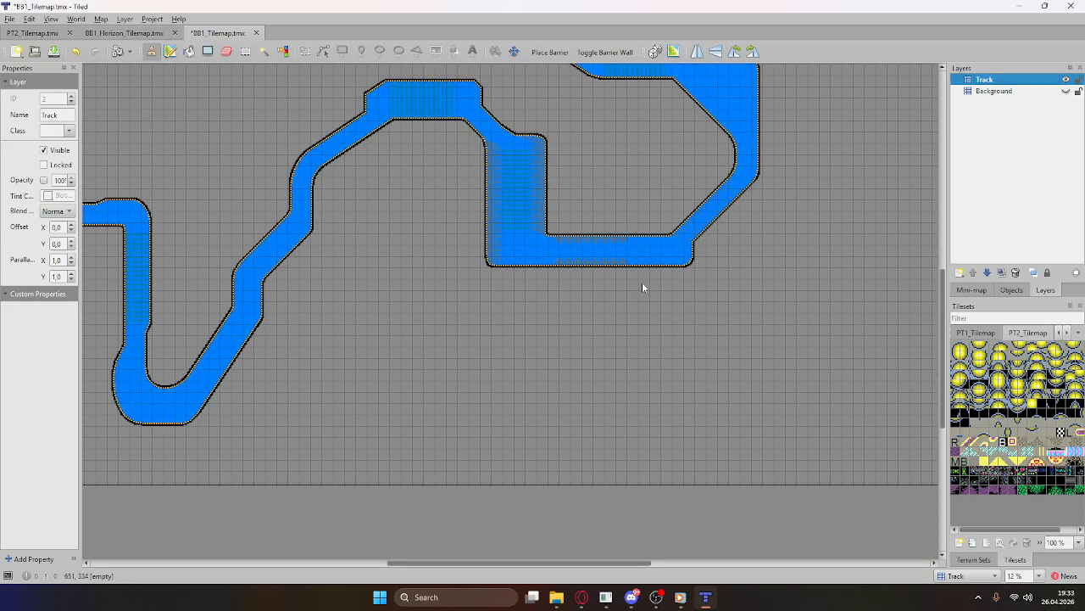
Step: Add a new image layer above the Track layer, keeping its default name
{"action": "scroll", "coordinate": [552, 243], "scroll_direction": "down", "scroll_amount": 2, "text": "ctrl"}
{"action": "scroll", "coordinate": [512, 215], "scroll_direction": "up", "scroll_amount": 8, "text": "ctrl"}
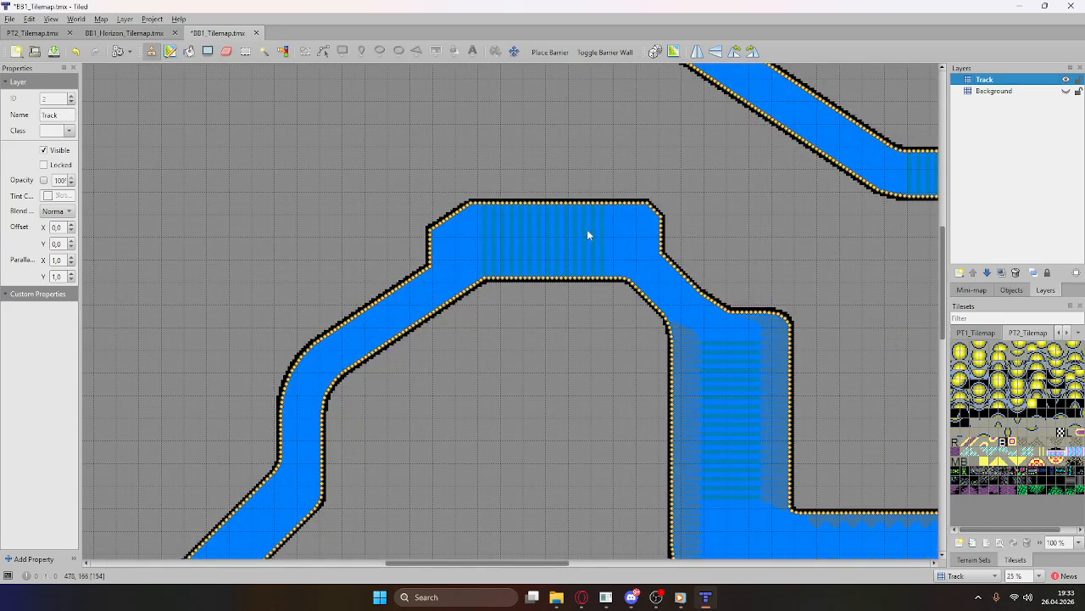
{"action": "scroll", "coordinate": [648, 275], "scroll_direction": "down", "scroll_amount": 2, "text": "ctrl"}
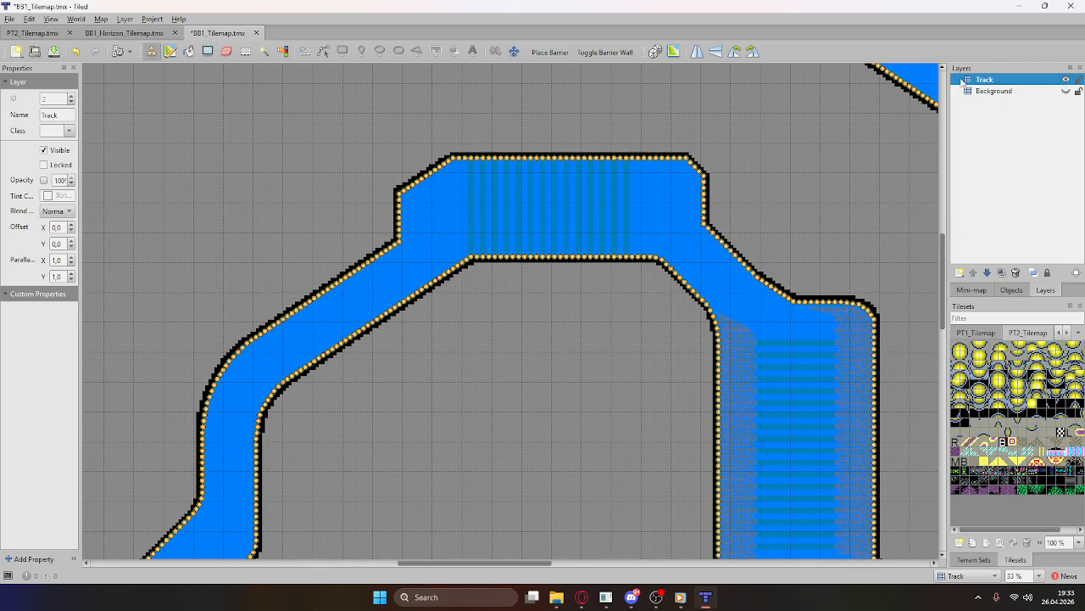
{"action": "right_click", "coordinate": [638, 225]}
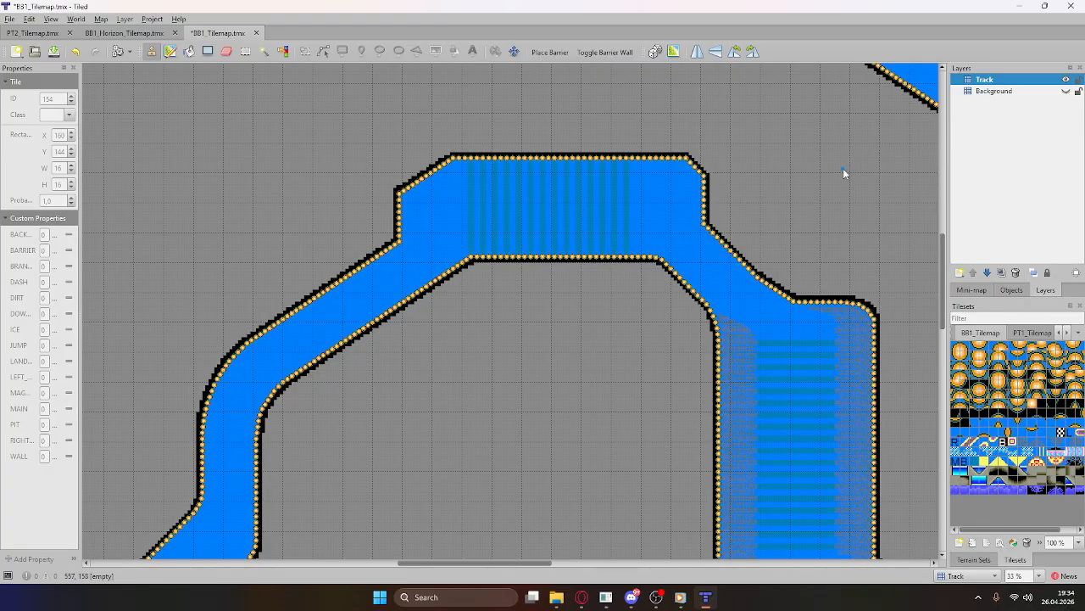
{"action": "right_click", "coordinate": [972, 153]}
{"action": "mouse_move", "coordinate": [1007, 158]}
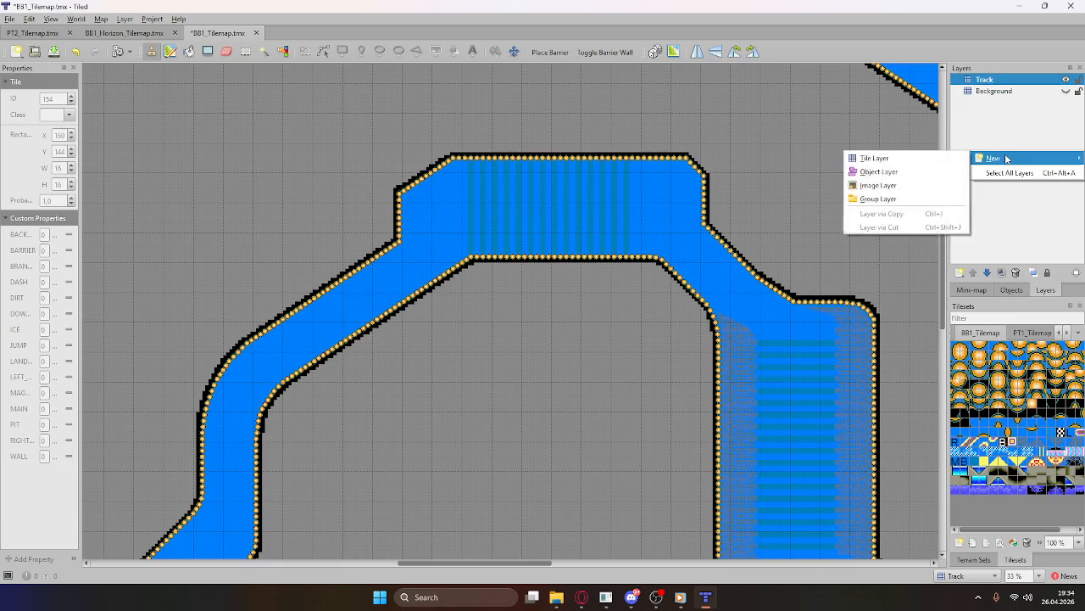
{"action": "left_click", "coordinate": [899, 185]}
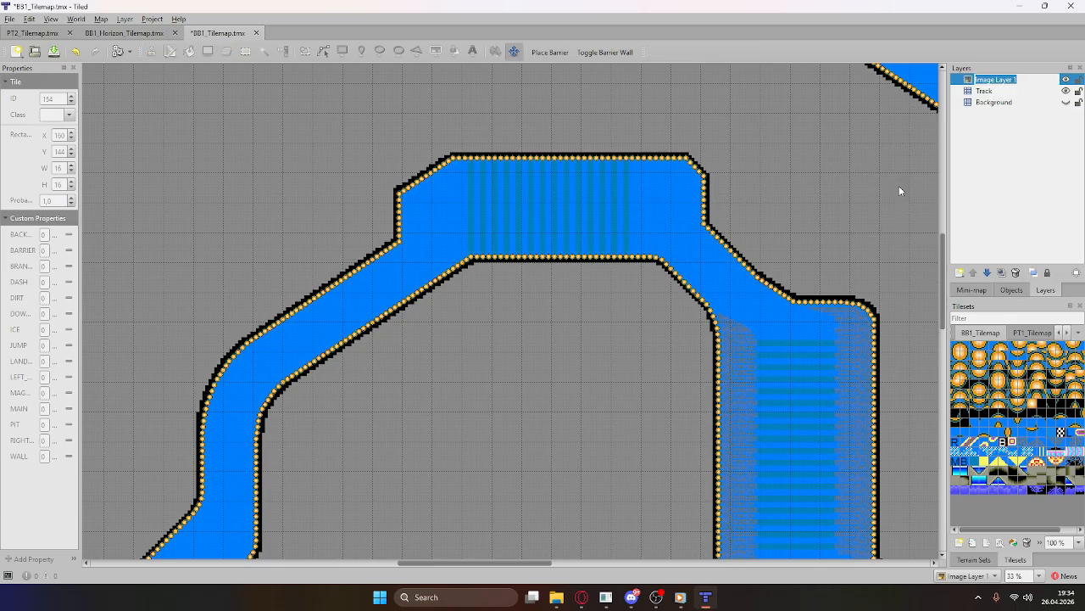
{"action": "key", "text": "Return"}
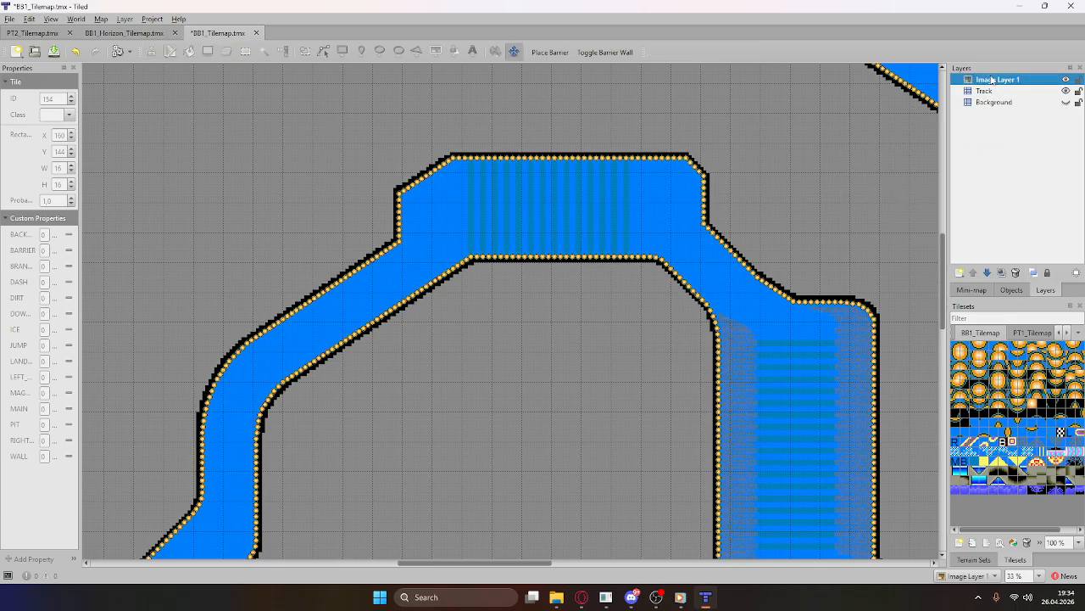
Step: Load Full Chunk Map.png from the Desktop into the image layer and set the image to repeat
{"action": "left_click", "coordinate": [992, 79]}
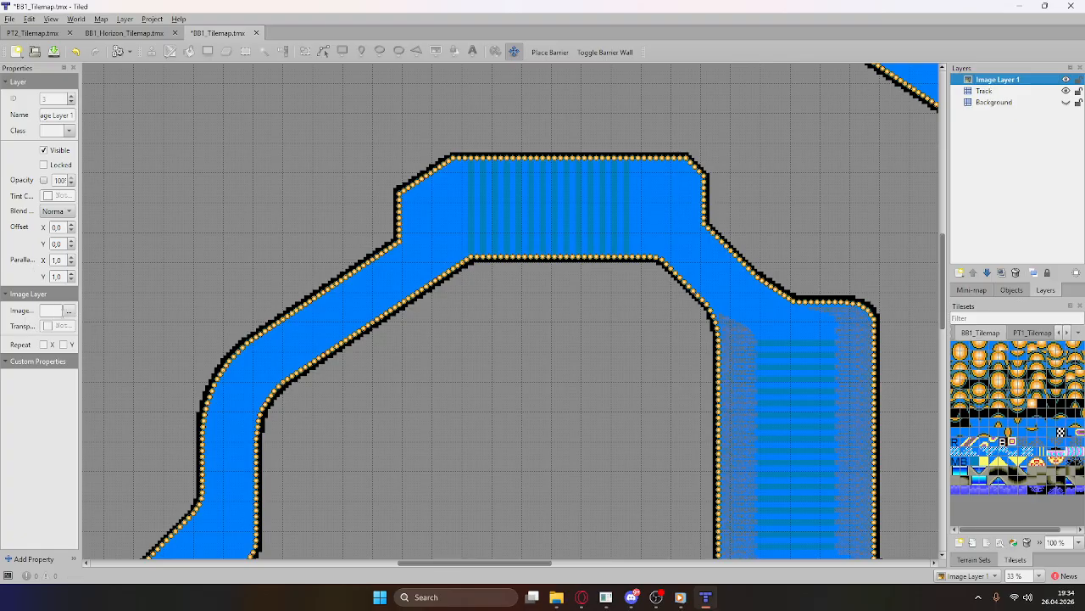
{"action": "left_click", "coordinate": [69, 311]}
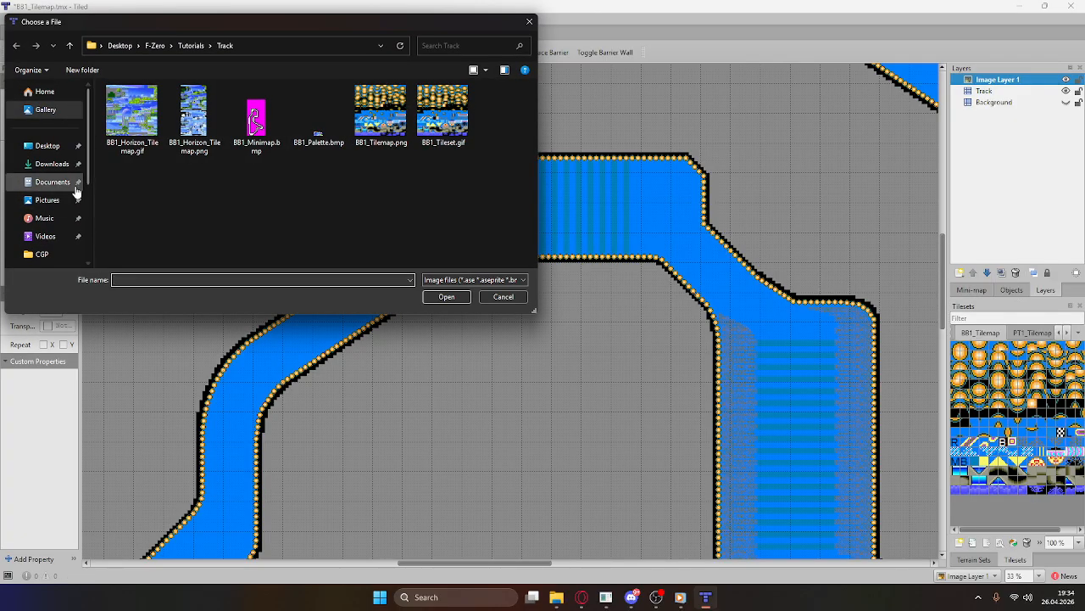
{"action": "left_click", "coordinate": [53, 146]}
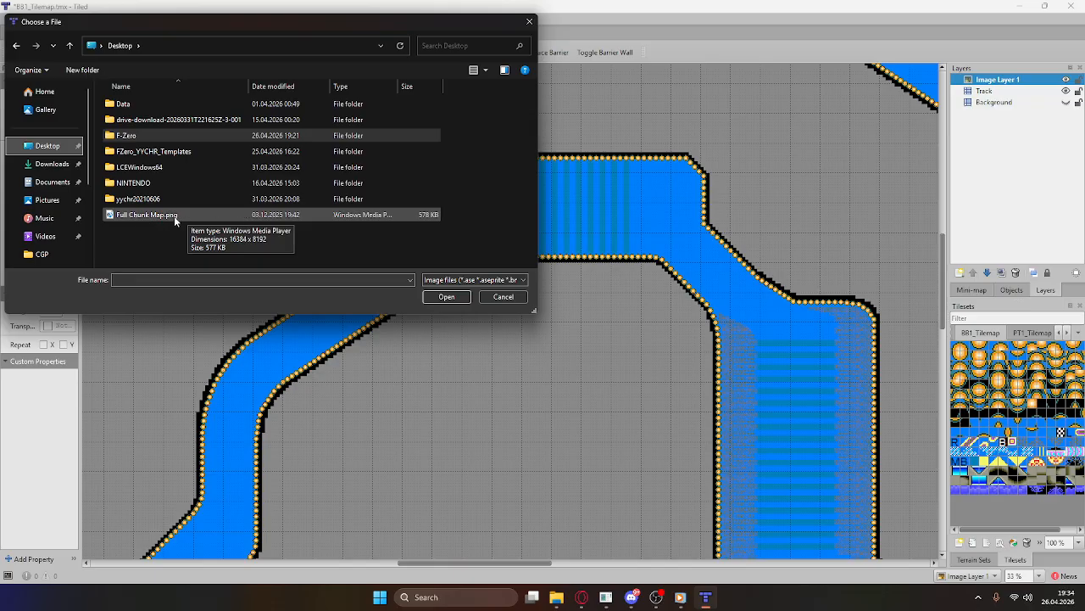
{"action": "key", "text": "Escape"}
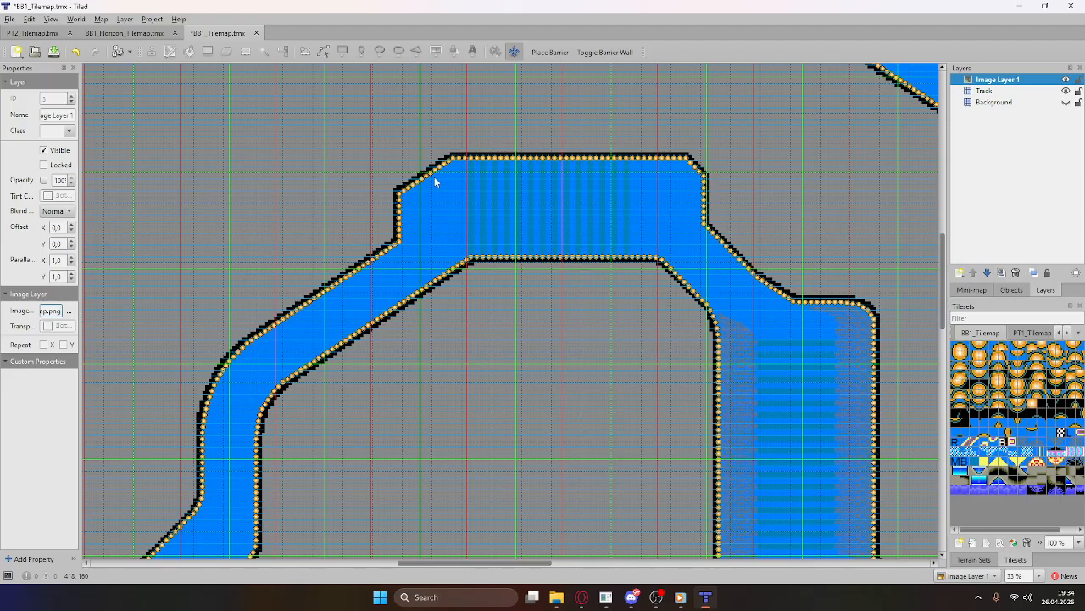
{"action": "left_click", "coordinate": [43, 344]}
Step: On the Track layer, place a round red-and-yellow mine on the striped track section and capture the complete mine as the stamp
{"action": "mouse_move", "coordinate": [989, 90]}
{"action": "left_mouse_down"}
{"action": "mouse_move", "coordinate": [989, 116]}
{"action": "mouse_move", "coordinate": [1014, 74]}
{"action": "mouse_move", "coordinate": [995, 90]}
{"action": "mouse_move", "coordinate": [997, 78]}
{"action": "left_mouse_up"}
{"action": "left_click", "coordinate": [992, 90]}
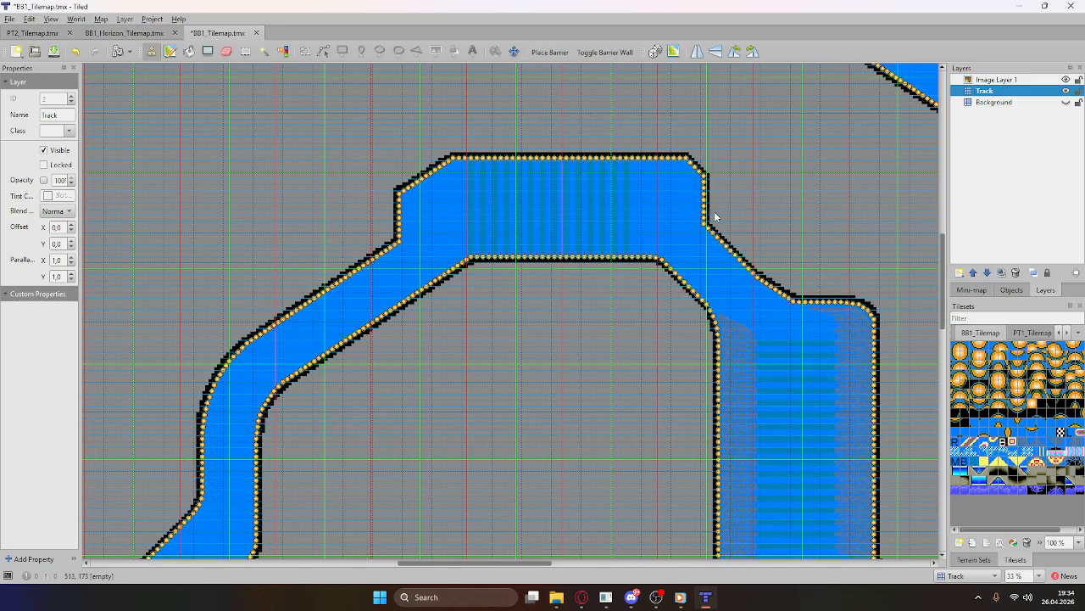
{"action": "scroll", "coordinate": [600, 234], "scroll_direction": "up", "scroll_amount": 1, "text": "ctrl"}
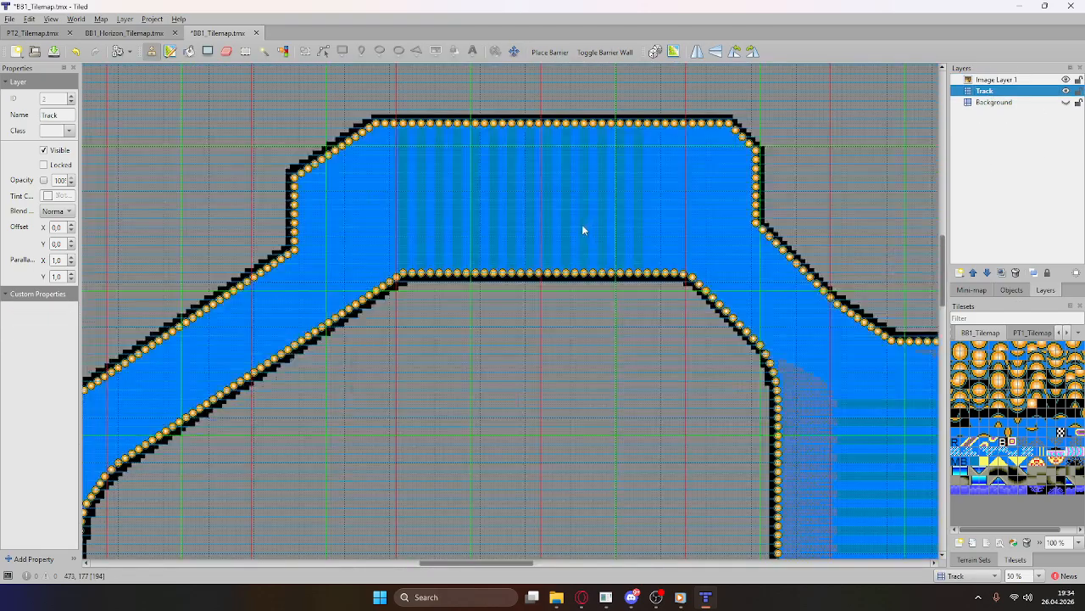
{"action": "scroll", "coordinate": [582, 224], "scroll_direction": "down", "scroll_amount": 2, "text": "ctrl"}
{"action": "scroll", "coordinate": [686, 201], "scroll_direction": "up", "scroll_amount": 3, "text": "ctrl"}
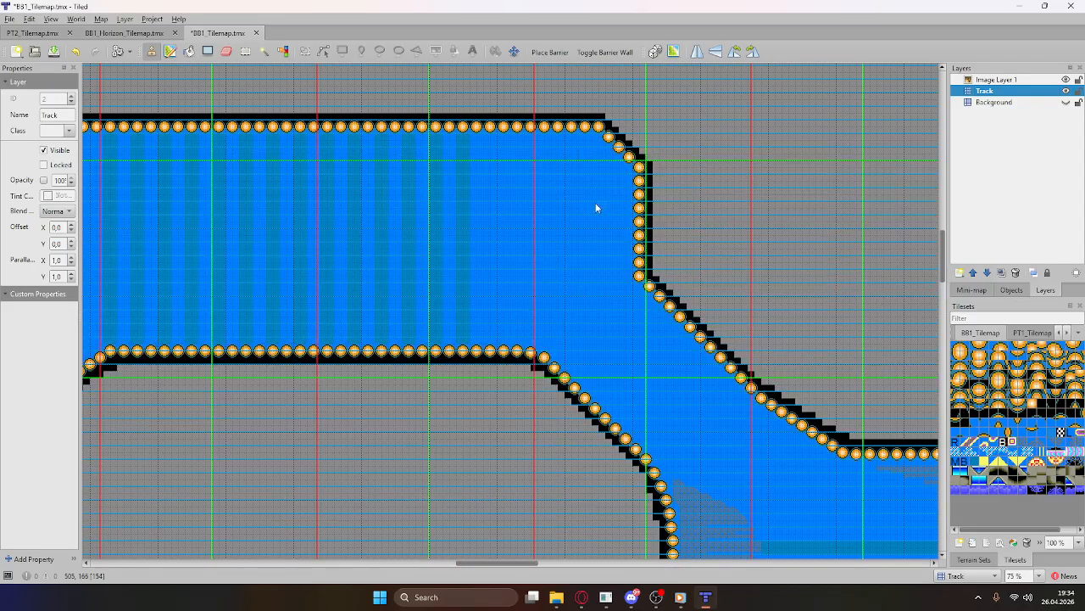
{"action": "scroll", "coordinate": [445, 179], "scroll_direction": "up", "scroll_amount": 4, "text": "ctrl"}
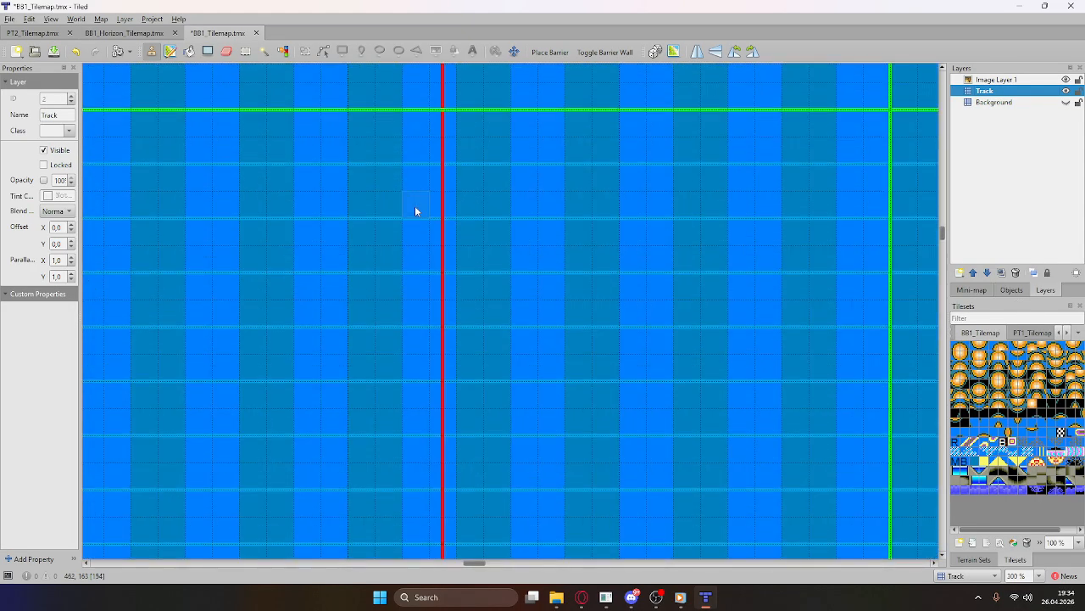
{"action": "scroll", "coordinate": [441, 211], "scroll_direction": "down", "scroll_amount": 2, "text": "ctrl"}
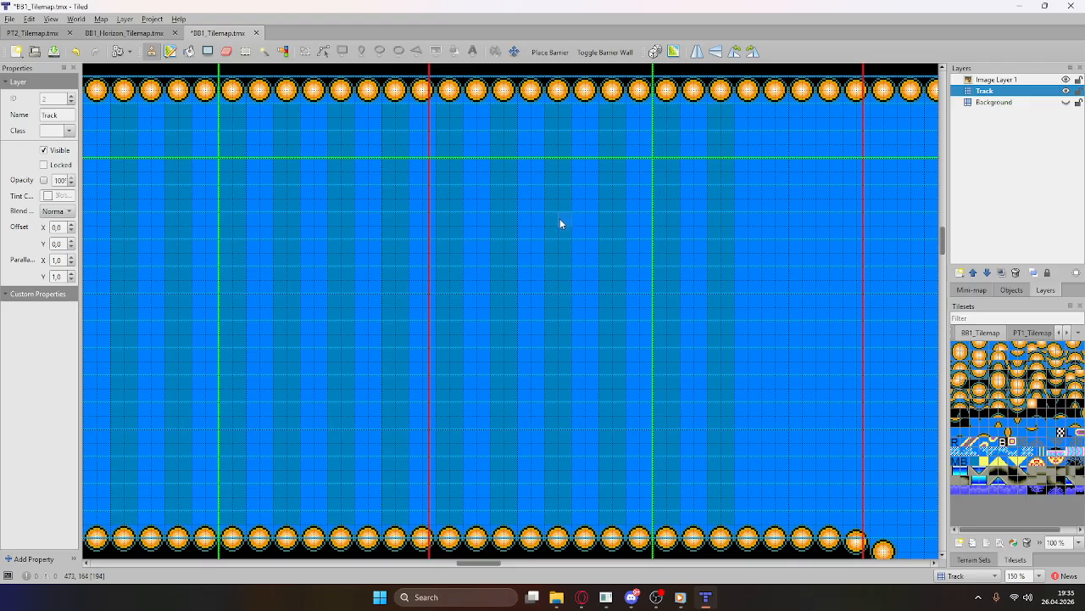
{"action": "scroll", "coordinate": [560, 224], "scroll_direction": "up", "scroll_amount": 5}
{"action": "scroll", "coordinate": [563, 214], "scroll_direction": "down", "scroll_amount": 1}
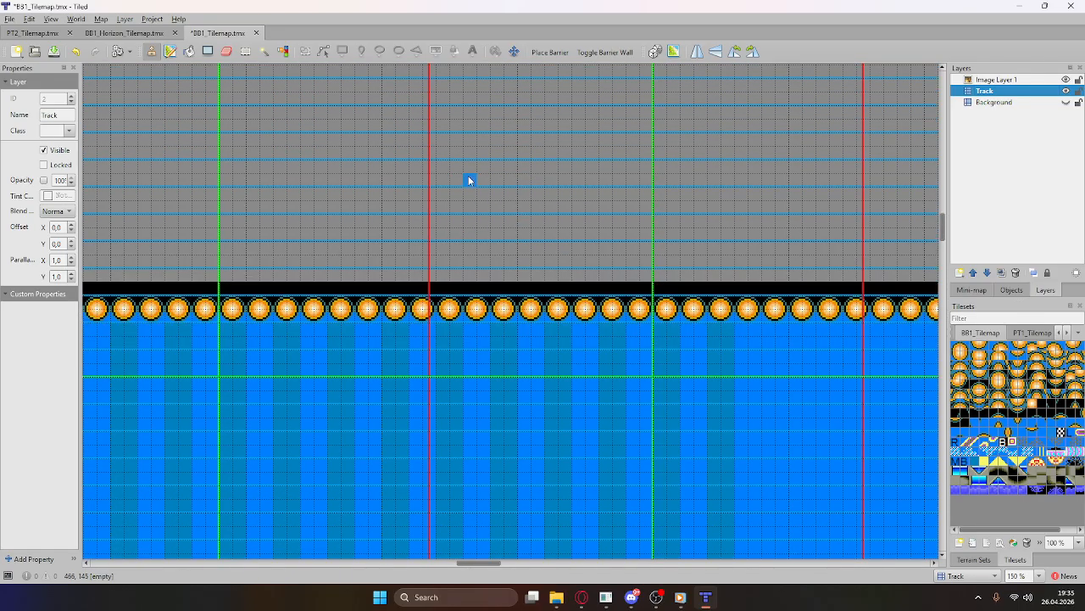
{"action": "scroll", "coordinate": [553, 214], "scroll_direction": "down", "scroll_amount": 2}
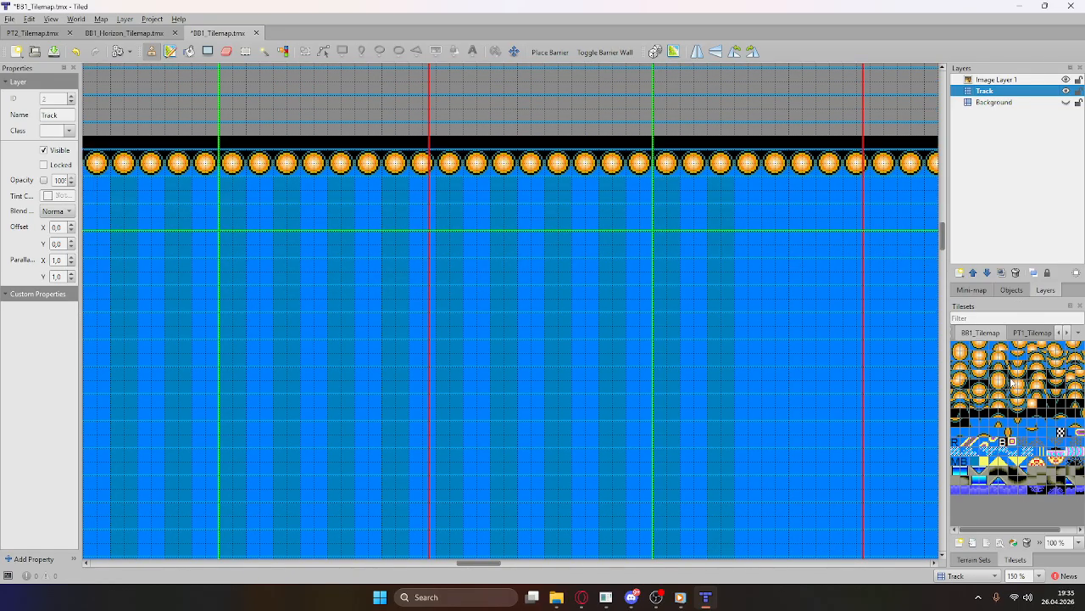
{"action": "left_click", "coordinate": [1038, 463]}
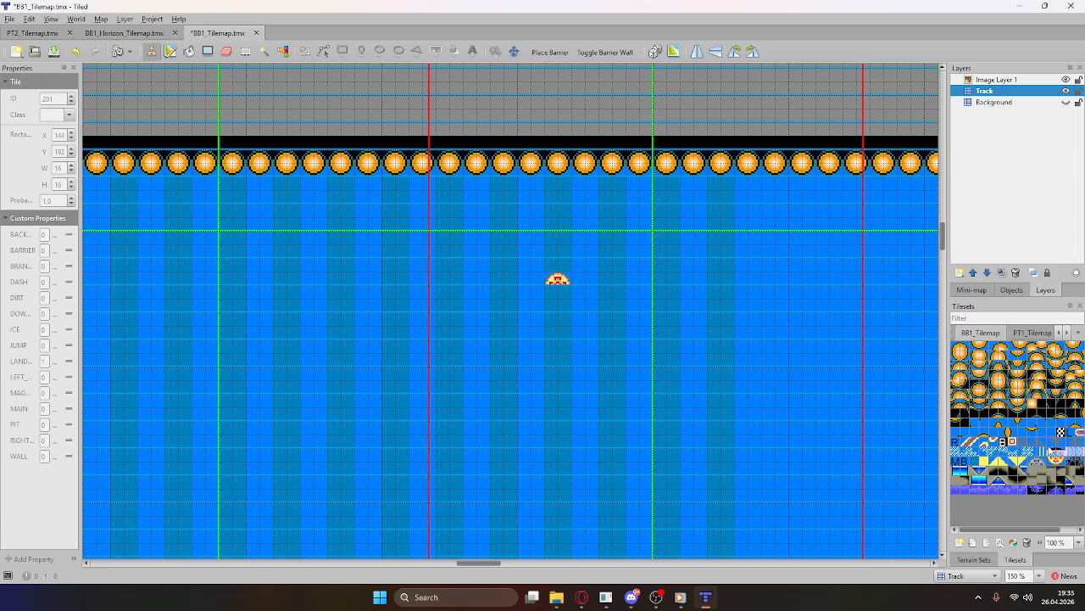
{"action": "left_click", "coordinate": [1056, 462]}
{"action": "left_click", "coordinate": [563, 290]}
{"action": "right_click", "coordinate": [578, 278]}
{"action": "scroll", "coordinate": [566, 308], "scroll_direction": "up", "scroll_amount": 2, "text": "ctrl"}
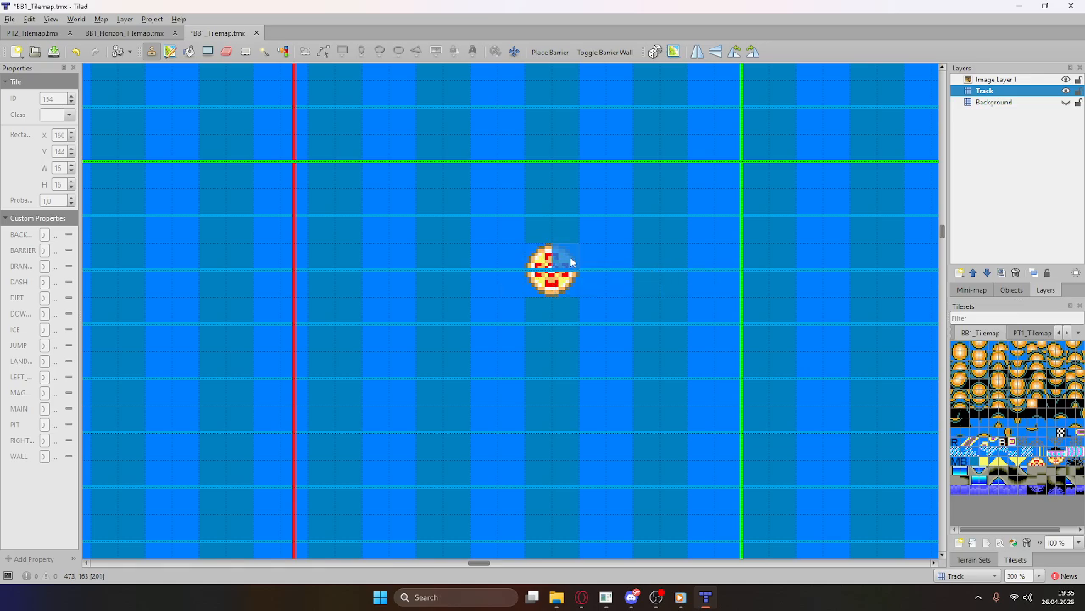
{"action": "right_click_drag", "start_coordinate": [569, 258], "coordinate": [534, 283]}
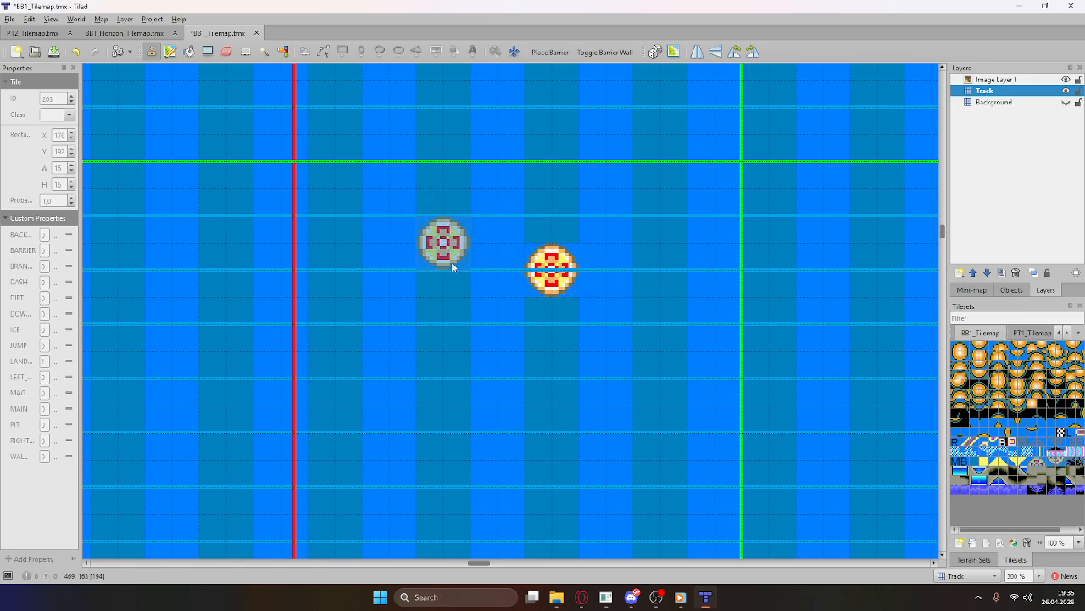
Step: Try stamping the mine at three other spots on the striped section, including across the grid lines, and undo each placement
{"action": "left_click", "coordinate": [451, 260]}
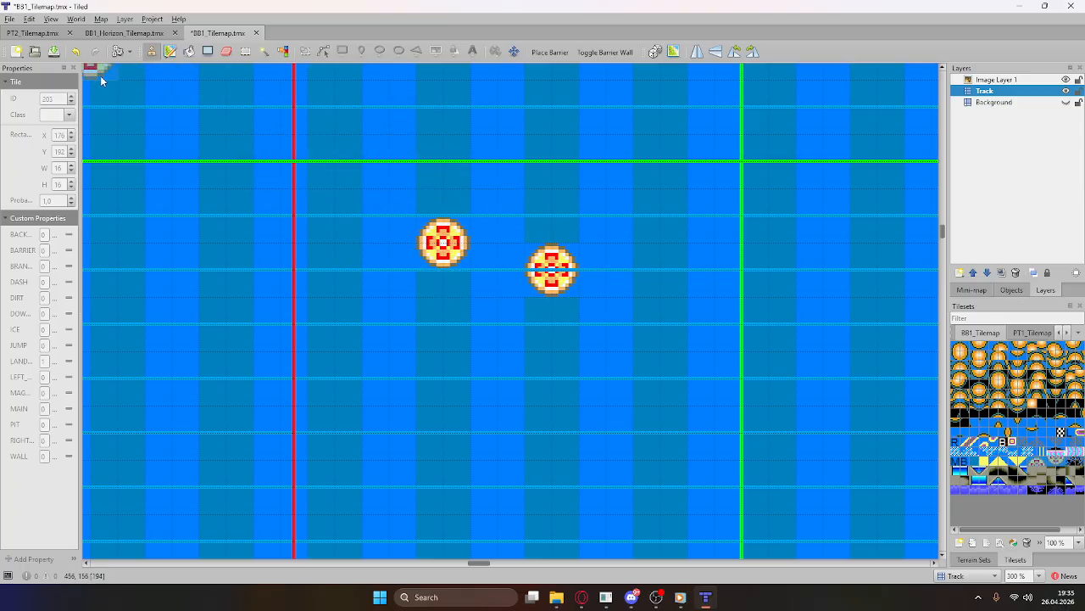
{"action": "left_click", "coordinate": [76, 50]}
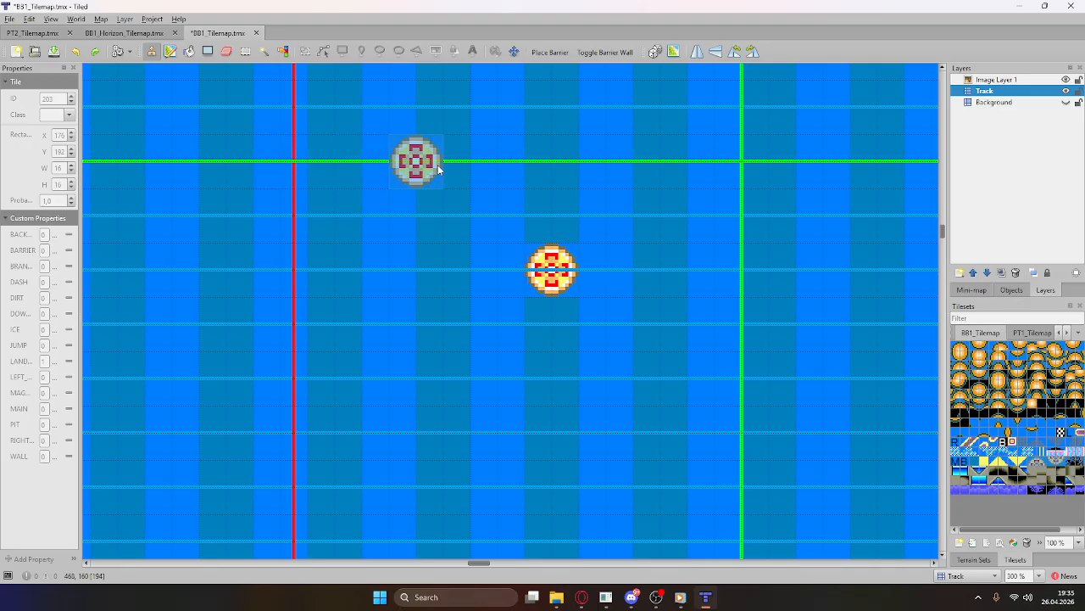
{"action": "left_click", "coordinate": [436, 169]}
{"action": "left_click", "coordinate": [302, 224]}
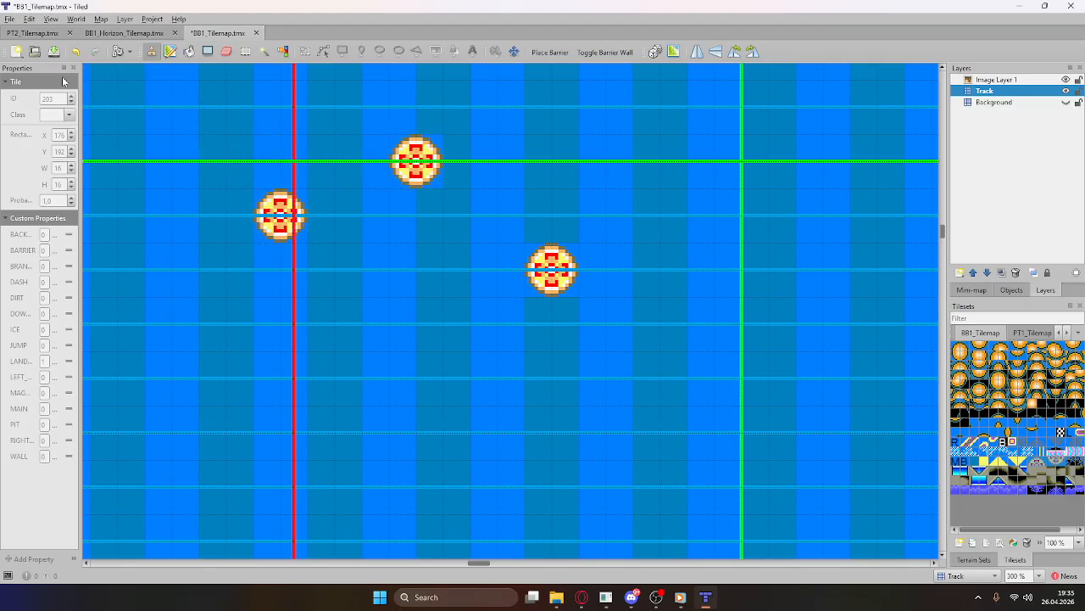
{"action": "left_click", "coordinate": [74, 51]}
{"action": "left_click", "coordinate": [74, 51]}
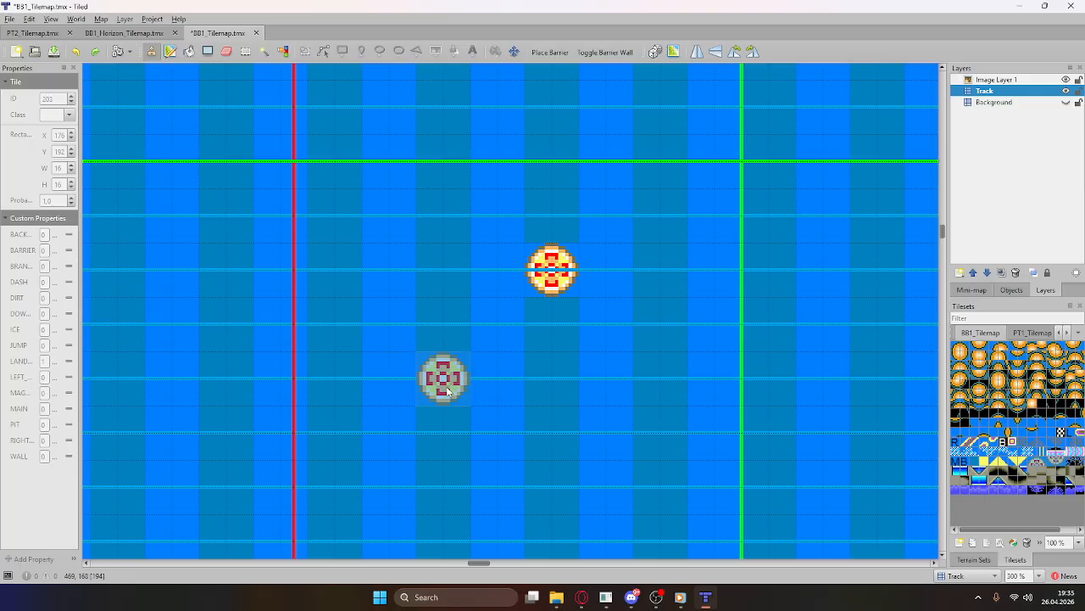
Step: Stamp a mine diagonally below and left of the first, and cover the first mine with captured striped track tiles
{"action": "left_click", "coordinate": [445, 381]}
{"action": "scroll", "coordinate": [593, 337], "scroll_direction": "down", "scroll_amount": 3, "text": "ctrl"}
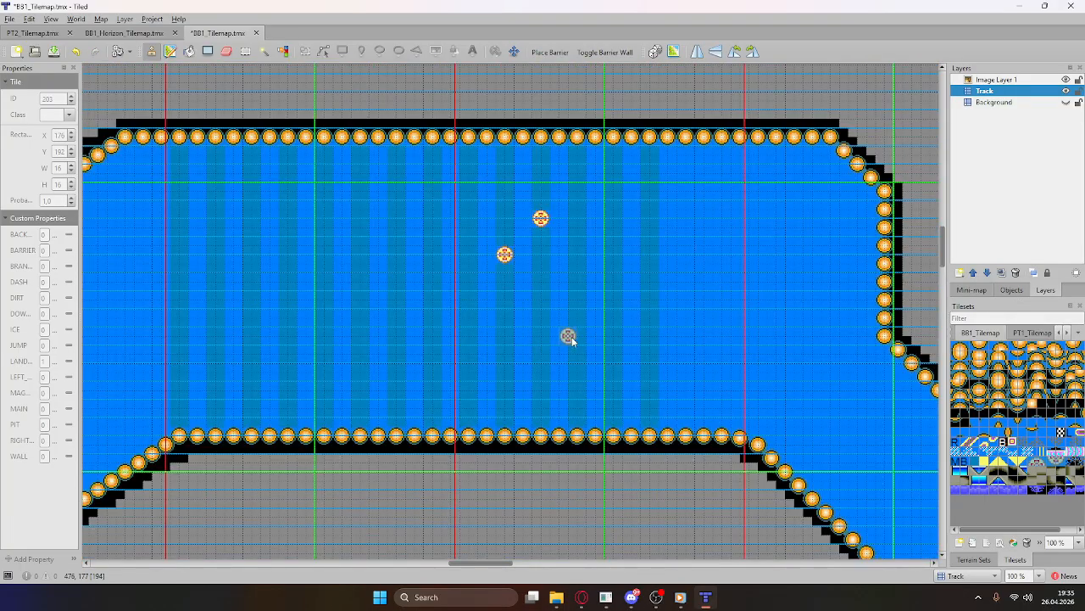
{"action": "scroll", "coordinate": [373, 123], "scroll_direction": "down", "scroll_amount": 2, "text": "ctrl"}
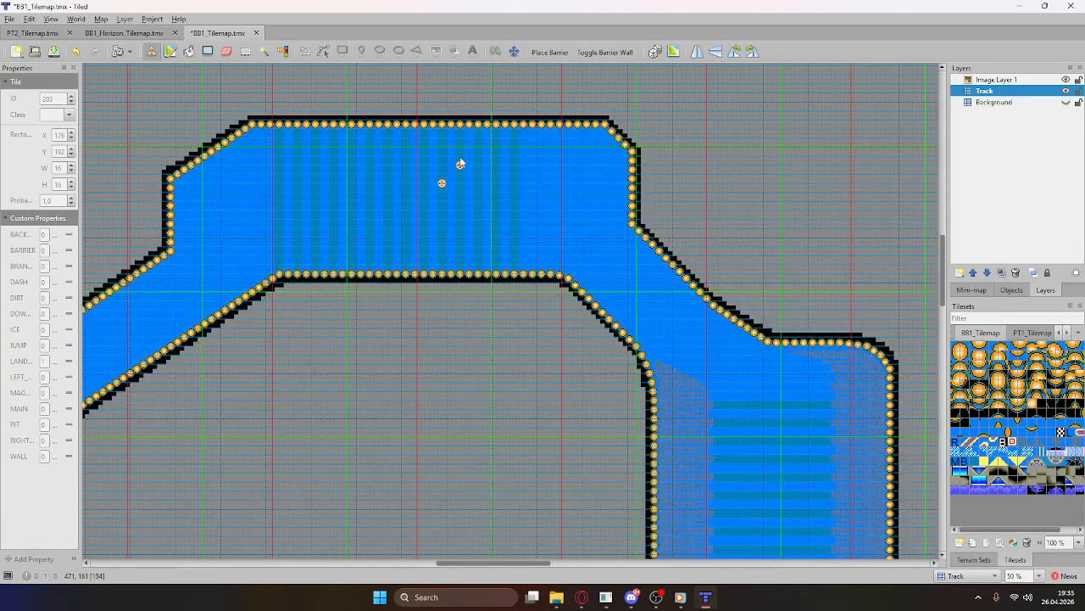
{"action": "scroll", "coordinate": [153, 190], "scroll_direction": "up", "scroll_amount": 2, "text": "ctrl"}
{"action": "scroll", "coordinate": [254, 180], "scroll_direction": "down", "scroll_amount": 1, "text": "ctrl"}
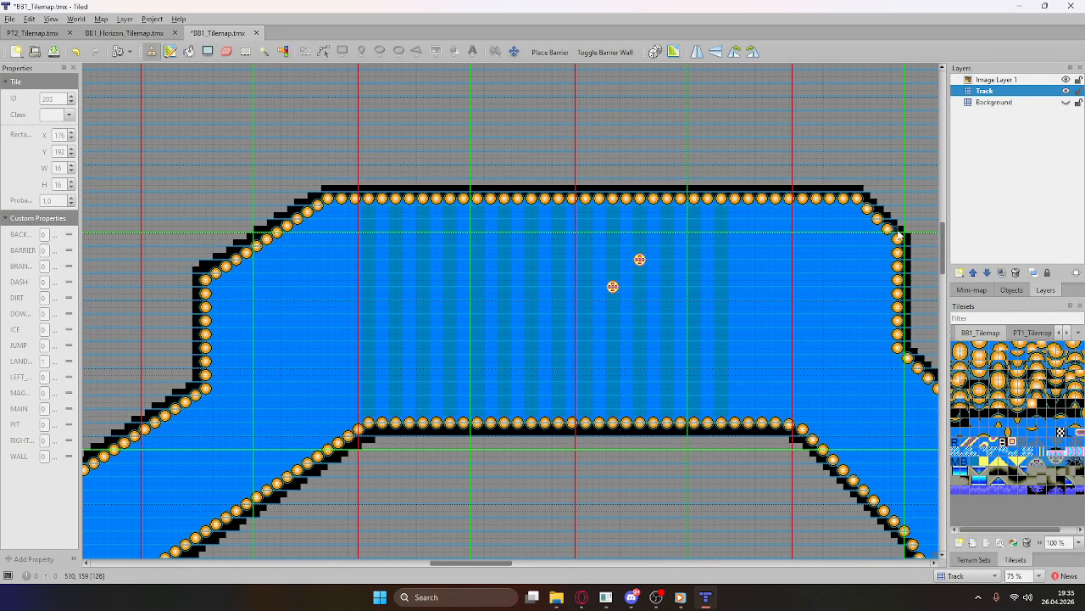
{"action": "scroll", "coordinate": [656, 288], "scroll_direction": "down", "scroll_amount": 1, "text": "ctrl"}
{"action": "scroll", "coordinate": [655, 301], "scroll_direction": "up", "scroll_amount": 4, "text": "ctrl"}
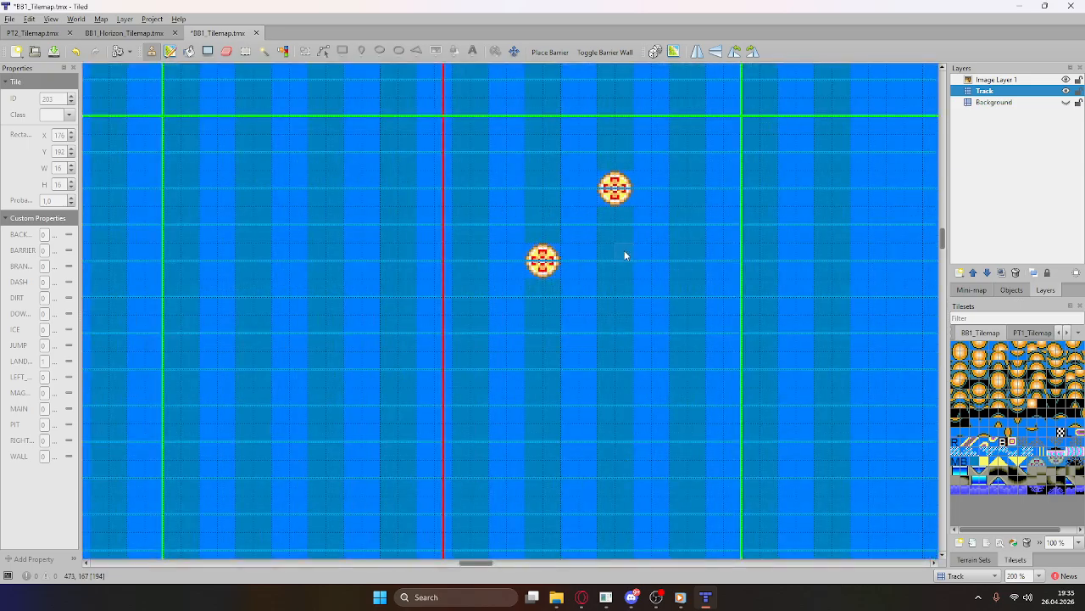
{"action": "right_click_drag", "start_coordinate": [592, 342], "coordinate": [605, 356]}
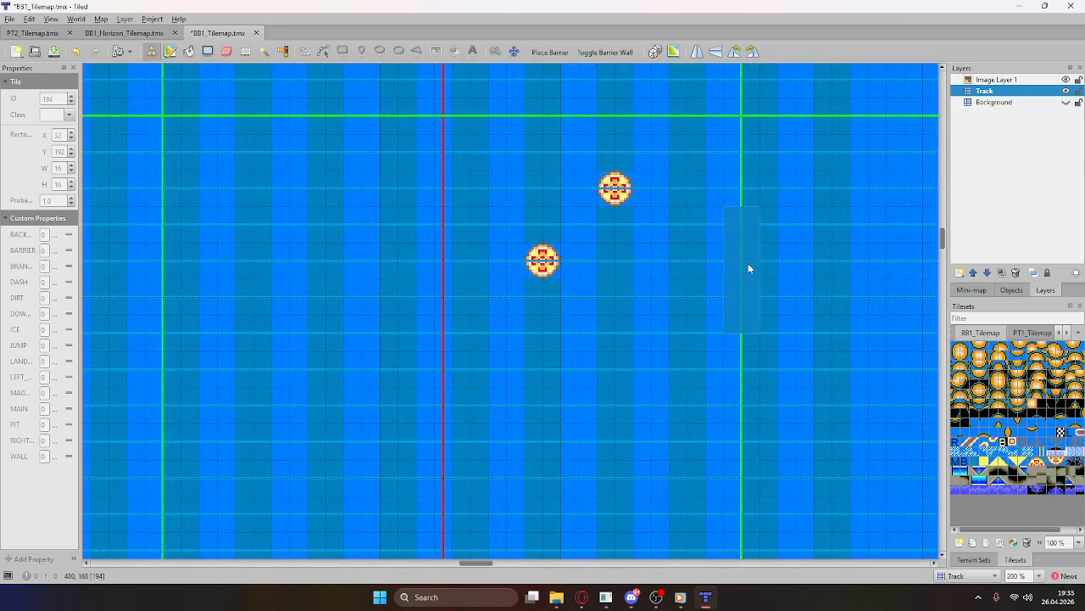
Step: Examine how the chunk grid overlay lines up with the track, both across the whole course and around the striped section
{"action": "scroll", "coordinate": [631, 212], "scroll_direction": "down", "scroll_amount": 5, "text": "ctrl"}
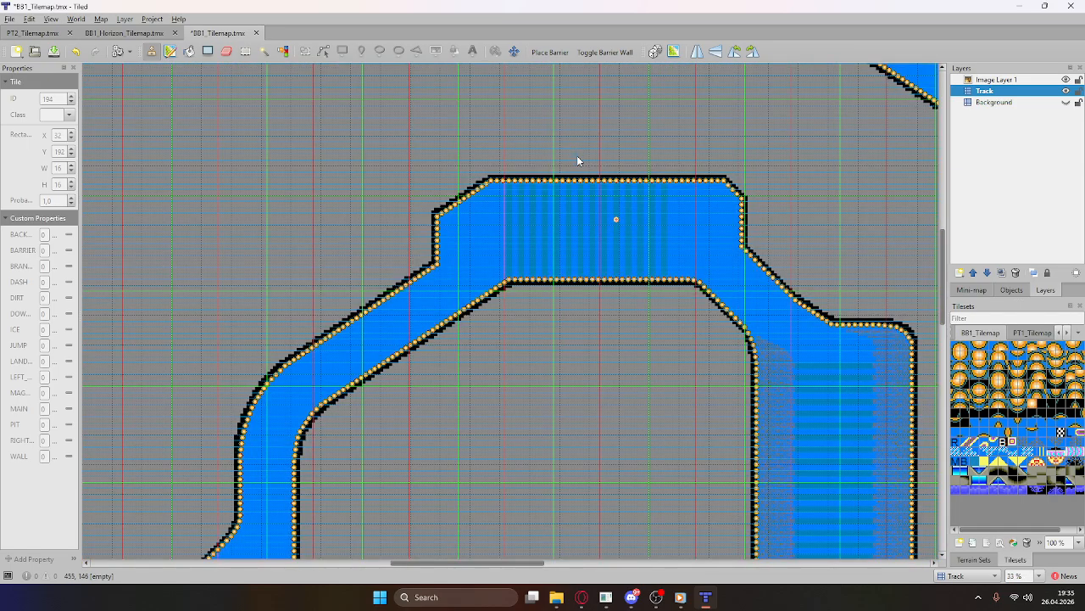
{"action": "scroll", "coordinate": [429, 185], "scroll_direction": "up", "scroll_amount": 2, "text": "ctrl"}
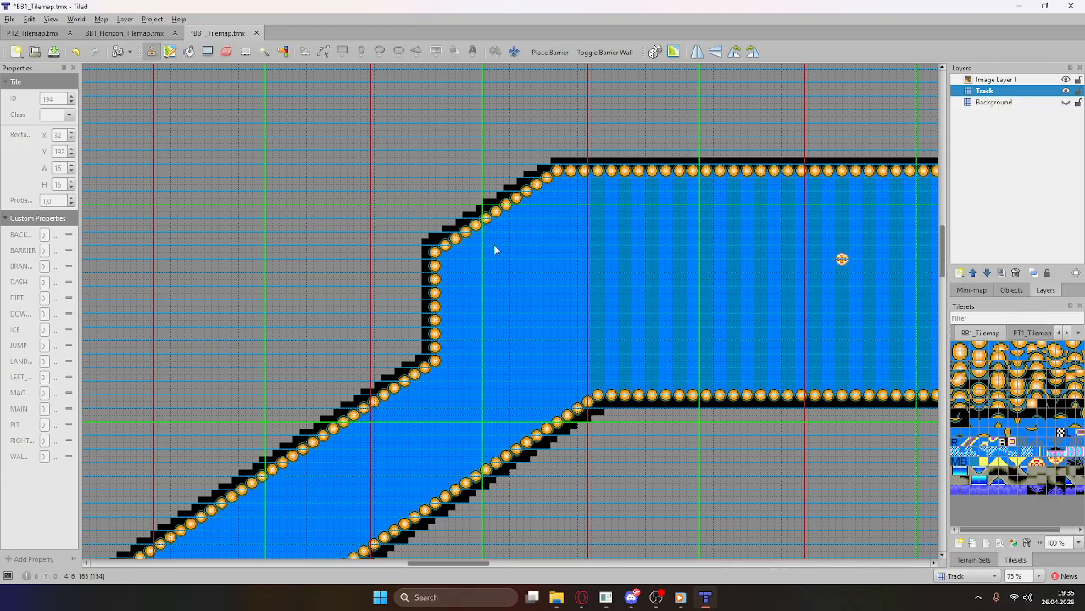
{"action": "scroll", "coordinate": [569, 308], "scroll_direction": "down", "scroll_amount": 5, "text": "ctrl"}
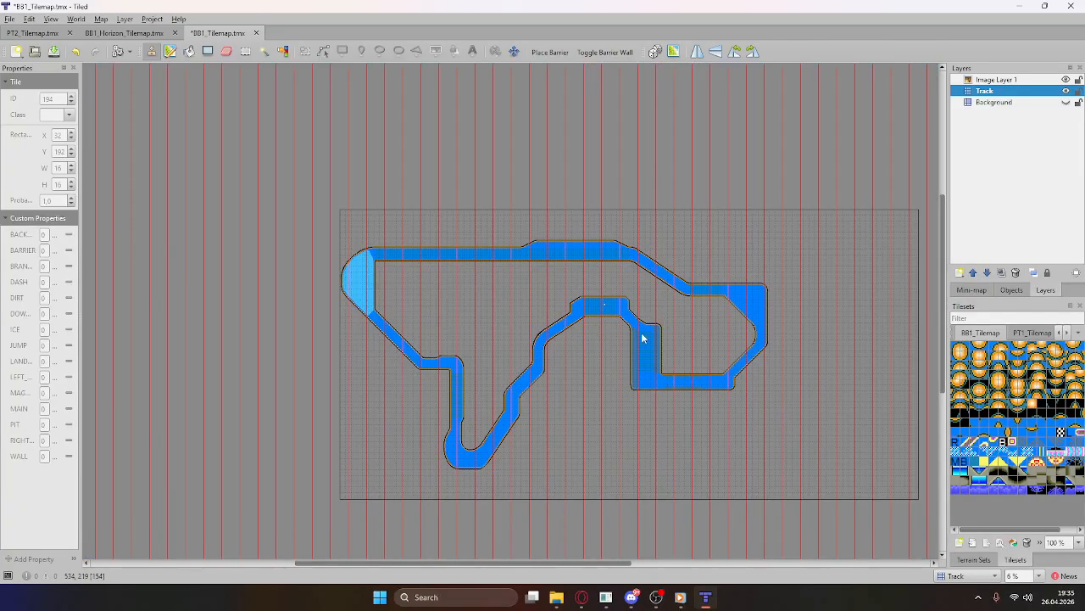
{"action": "scroll", "coordinate": [647, 337], "scroll_direction": "up", "scroll_amount": 2, "text": "ctrl"}
{"action": "scroll", "coordinate": [598, 347], "scroll_direction": "down", "scroll_amount": 5, "text": "ctrl"}
{"action": "scroll", "coordinate": [585, 312], "scroll_direction": "up", "scroll_amount": 8, "text": "ctrl"}
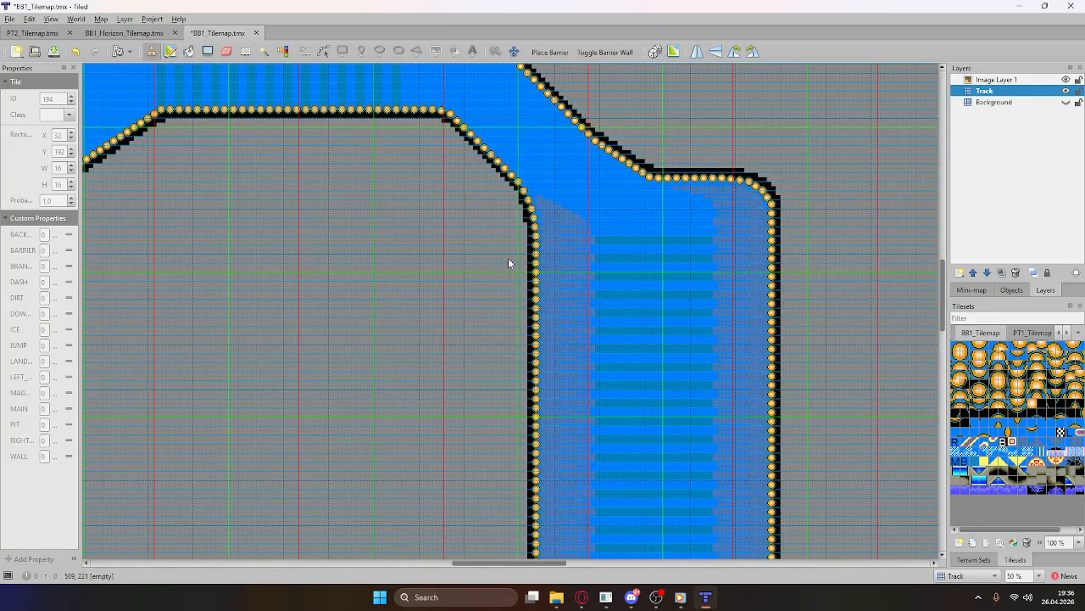
{"action": "scroll", "coordinate": [405, 195], "scroll_direction": "down", "scroll_amount": 2, "text": "ctrl"}
{"action": "scroll", "coordinate": [405, 195], "scroll_direction": "up", "scroll_amount": 4, "text": "ctrl"}
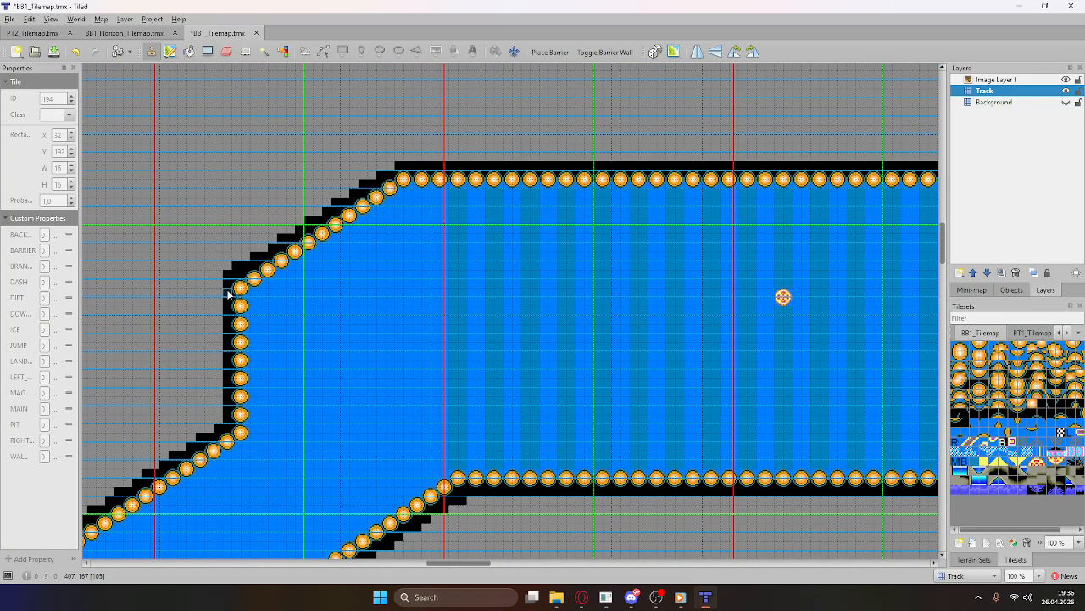
{"action": "scroll", "coordinate": [462, 203], "scroll_direction": "down", "scroll_amount": 2, "text": "ctrl"}
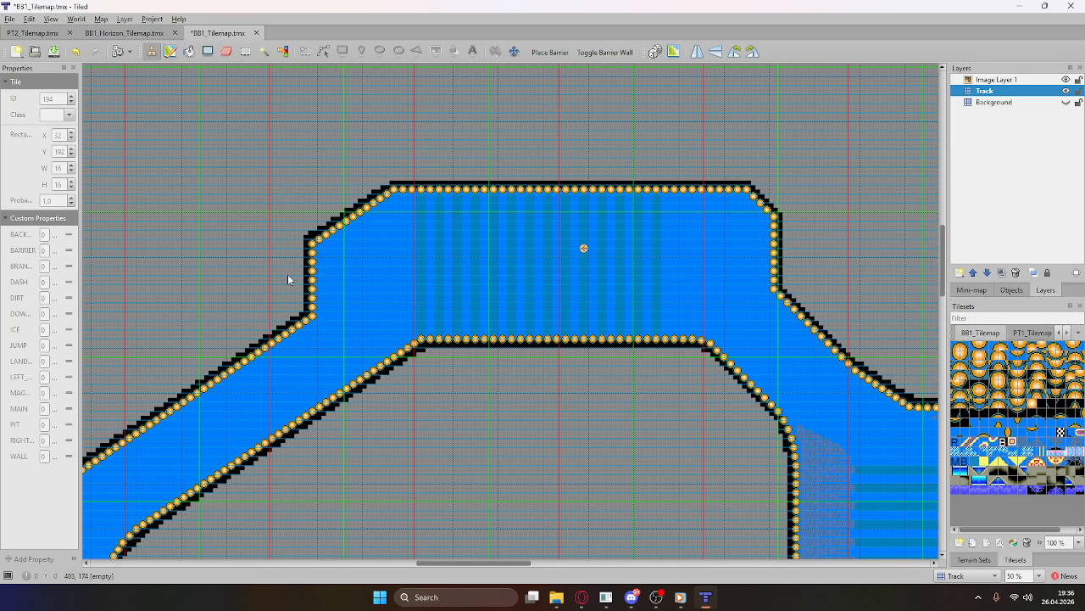
{"action": "scroll", "coordinate": [338, 231], "scroll_direction": "up", "scroll_amount": 1, "text": "ctrl"}
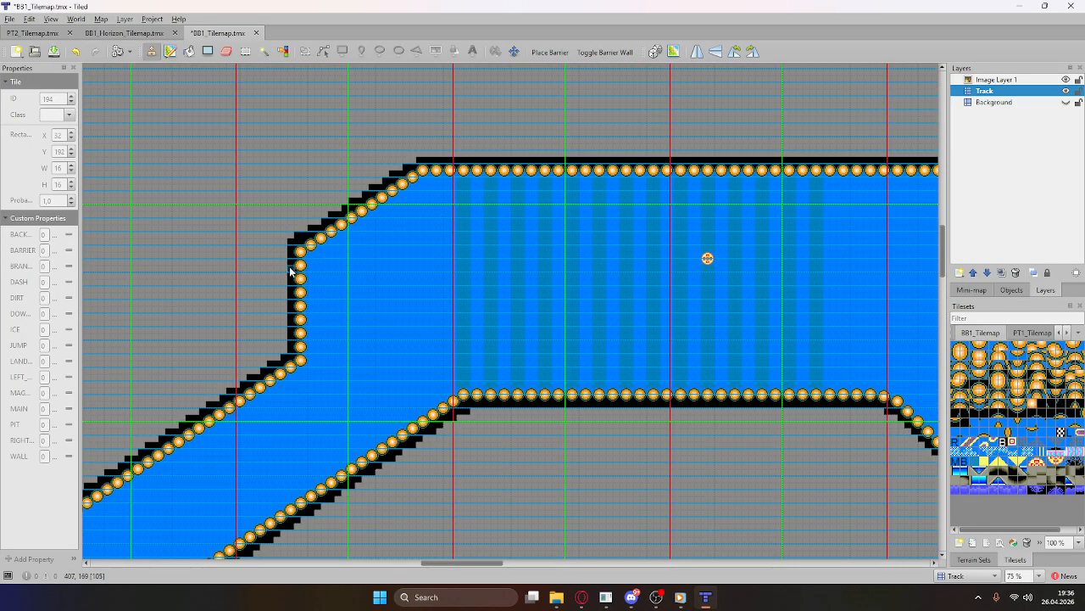
{"action": "right_click_drag", "start_coordinate": [290, 272], "coordinate": [455, 133]}
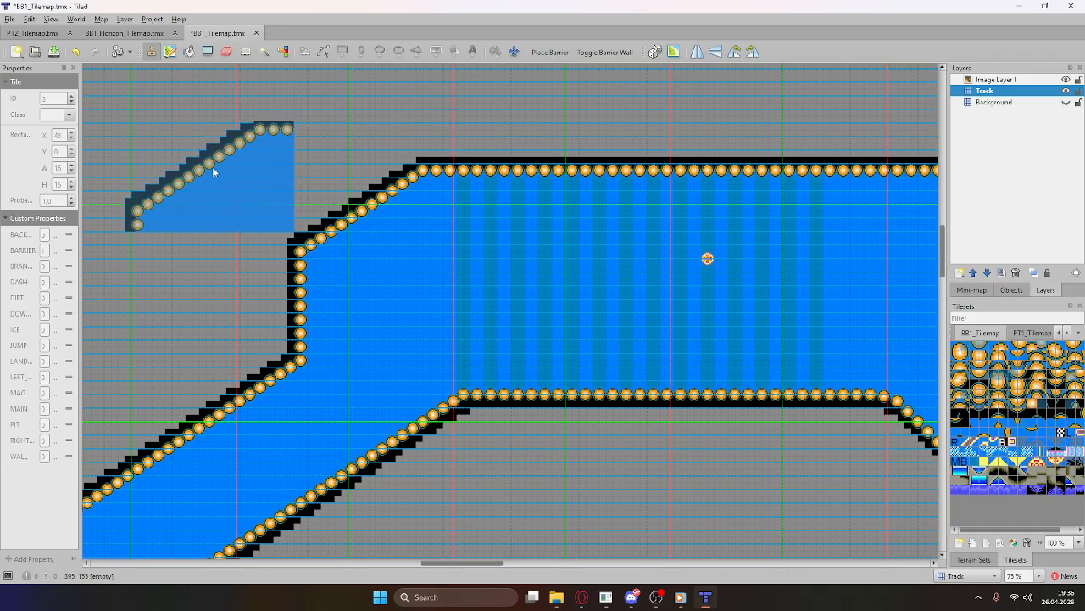
{"action": "scroll", "coordinate": [313, 174], "scroll_direction": "down", "scroll_amount": 2, "text": "ctrl"}
{"action": "scroll", "coordinate": [377, 228], "scroll_direction": "up", "scroll_amount": 2}
{"action": "right_click", "coordinate": [389, 205]}
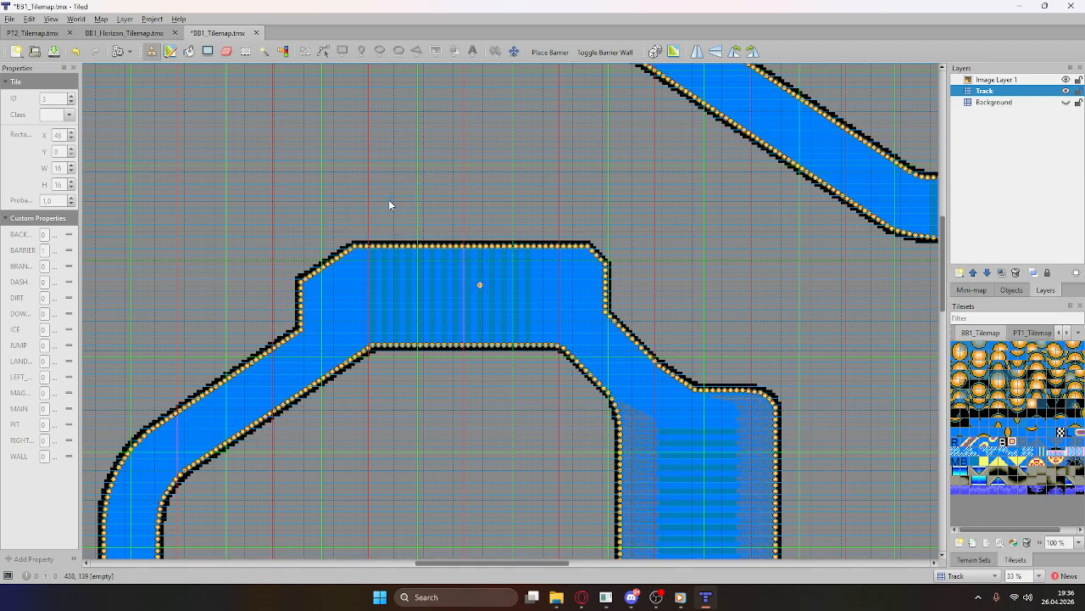
Step: Cut the sloped upper-left barrier corner beside the striped section and park it in the empty area above the track
{"action": "scroll", "coordinate": [300, 295], "scroll_direction": "up", "scroll_amount": 3, "text": "ctrl"}
{"action": "right_click_drag", "start_coordinate": [293, 288], "coordinate": [489, 98]}
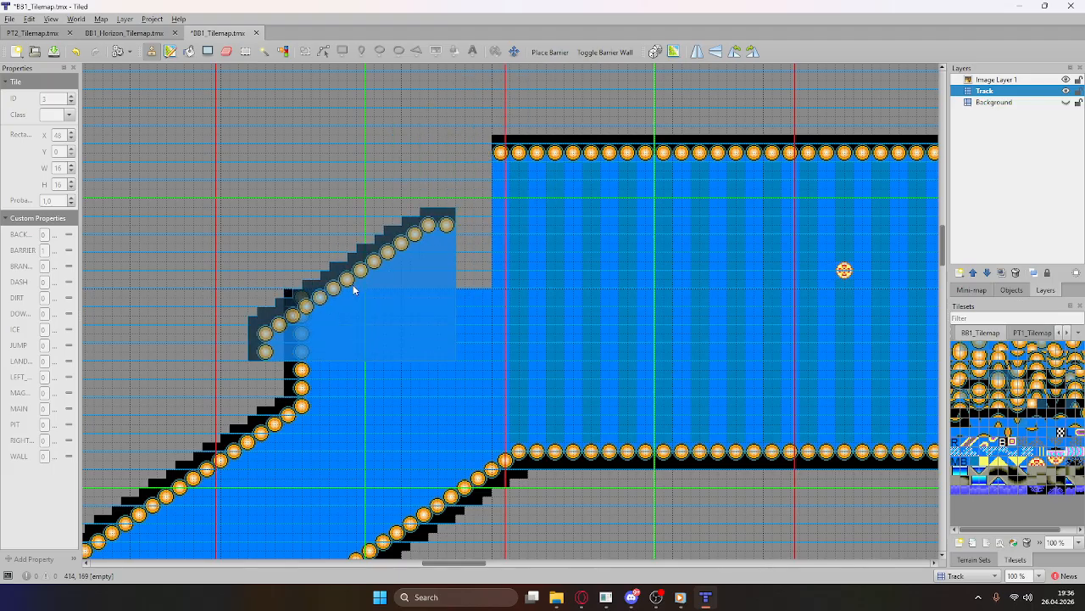
{"action": "scroll", "coordinate": [358, 273], "scroll_direction": "down", "scroll_amount": 3, "text": "ctrl"}
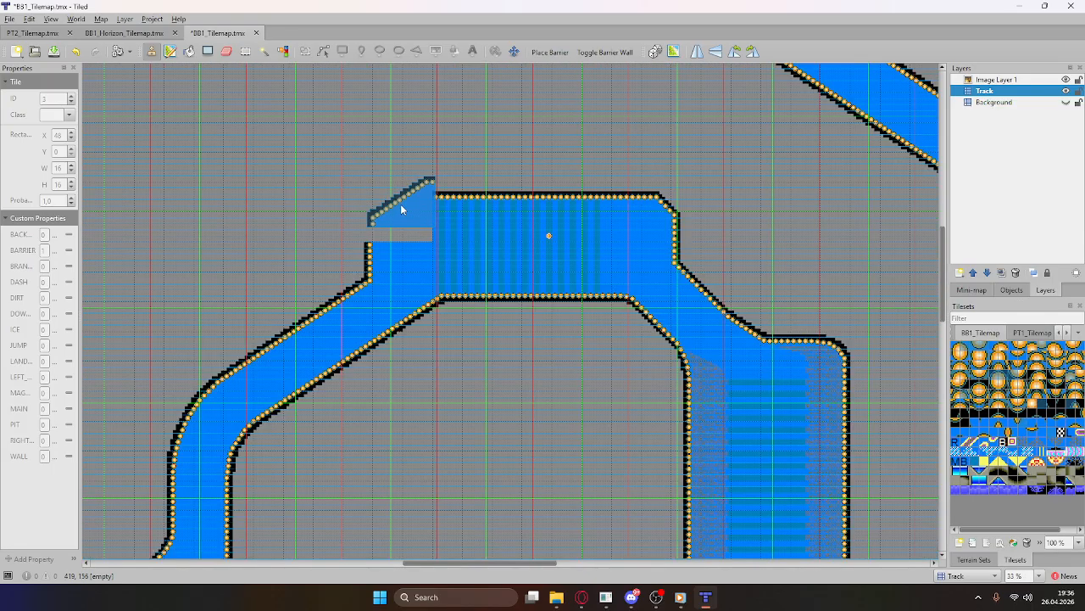
{"action": "scroll", "coordinate": [357, 257], "scroll_direction": "up", "scroll_amount": 3}
{"action": "scroll", "coordinate": [360, 257], "scroll_direction": "down", "scroll_amount": 3}
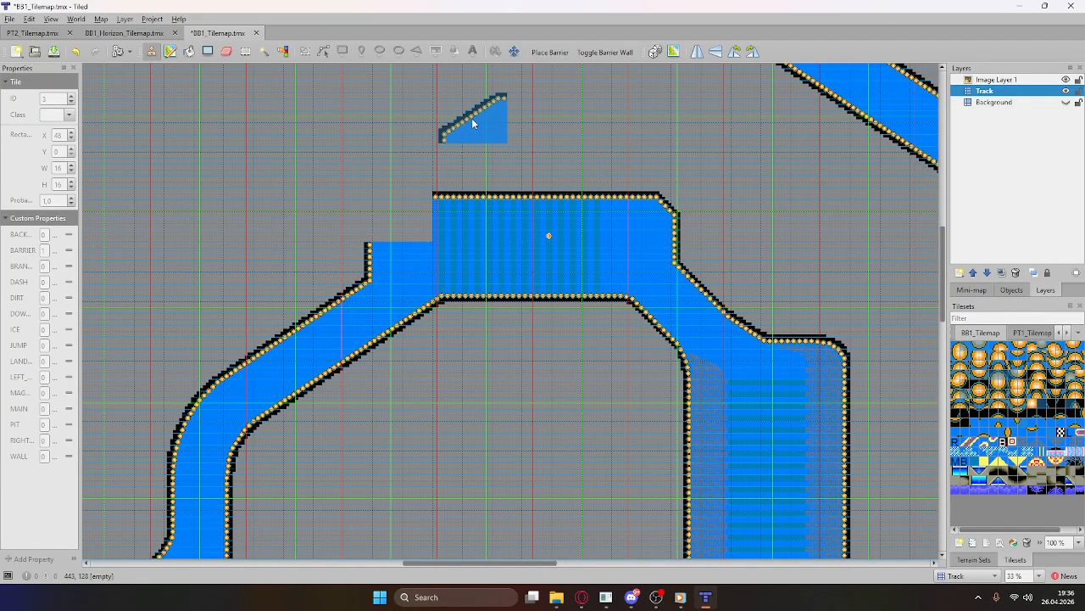
{"action": "scroll", "coordinate": [483, 204], "scroll_direction": "up", "scroll_amount": 2}
{"action": "left_click", "coordinate": [485, 185]}
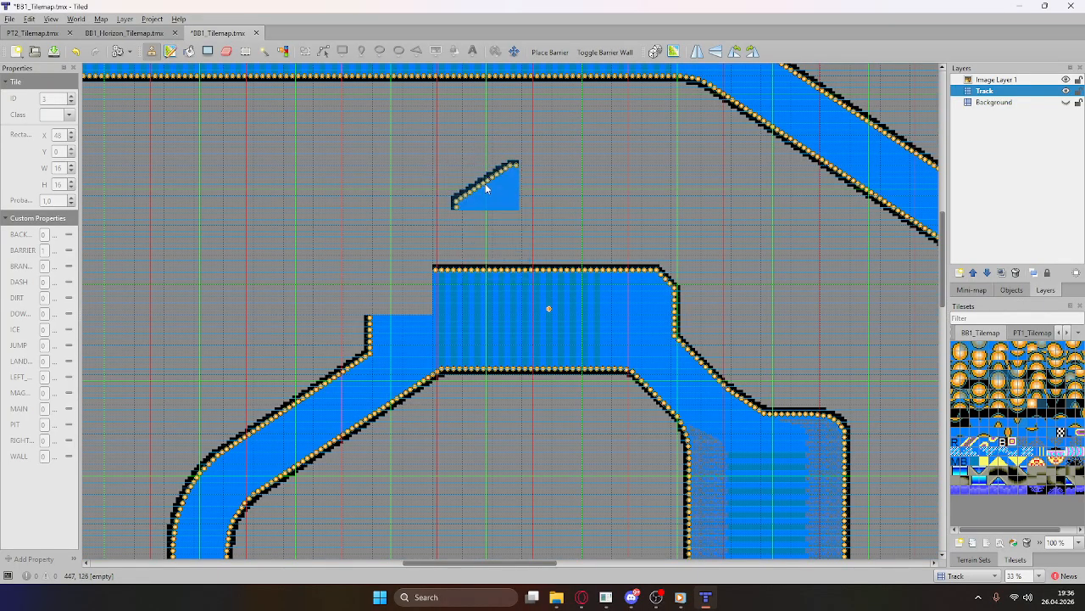
Step: Cut the topmost three barrier balls and their adjoining track rows from the short vertical wall left of the striped section
{"action": "scroll", "coordinate": [347, 336], "scroll_direction": "up", "scroll_amount": 4, "text": "ctrl"}
{"action": "scroll", "coordinate": [373, 308], "scroll_direction": "down", "scroll_amount": 2, "text": "ctrl"}
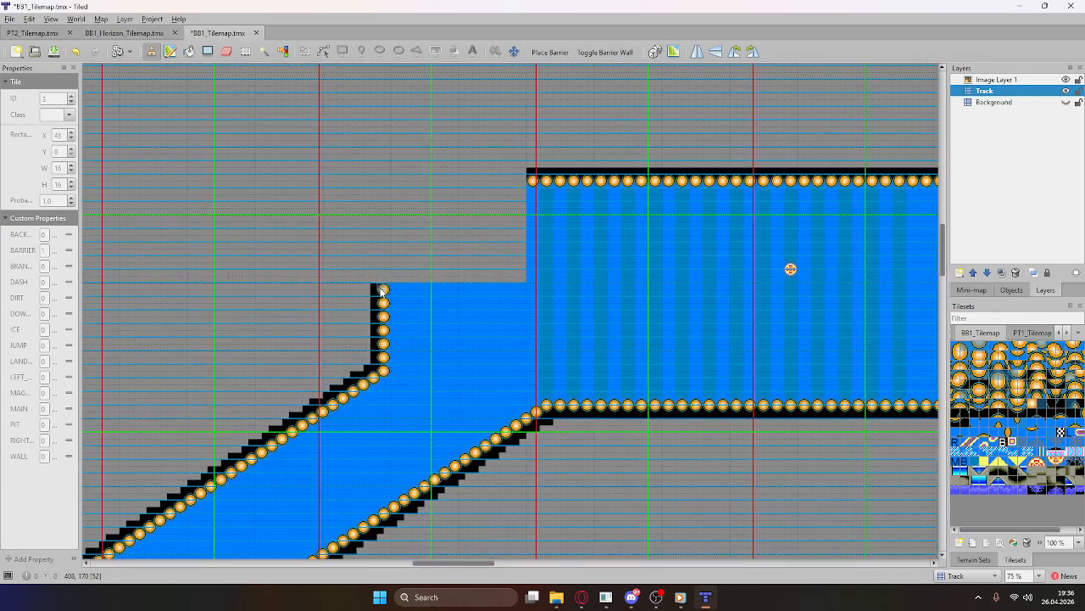
{"action": "right_click_drag", "start_coordinate": [372, 308], "coordinate": [419, 278]}
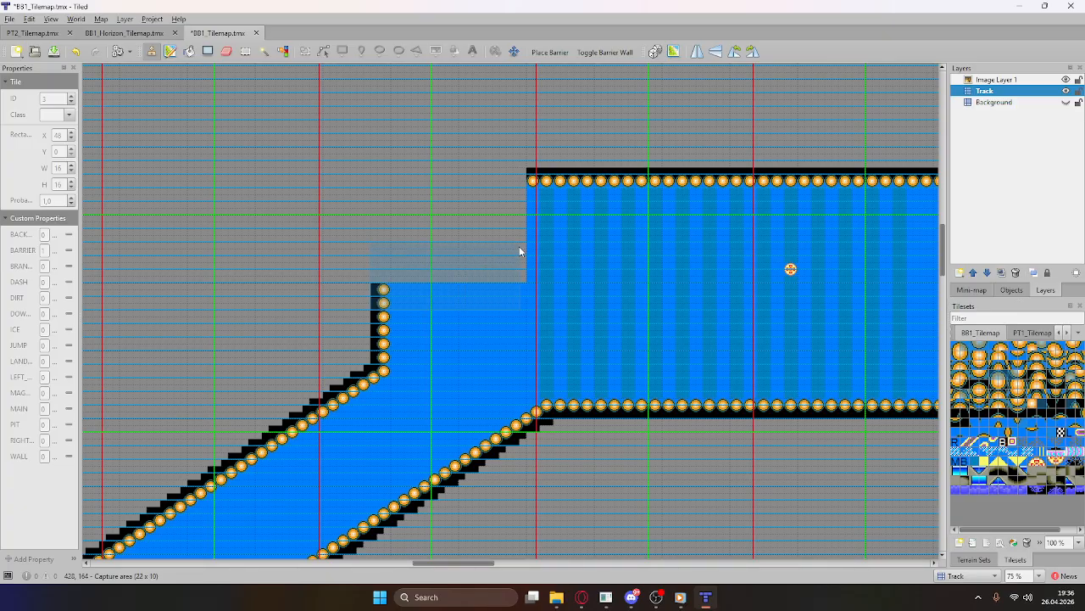
{"action": "right_click_drag", "start_coordinate": [518, 251], "coordinate": [519, 251]}
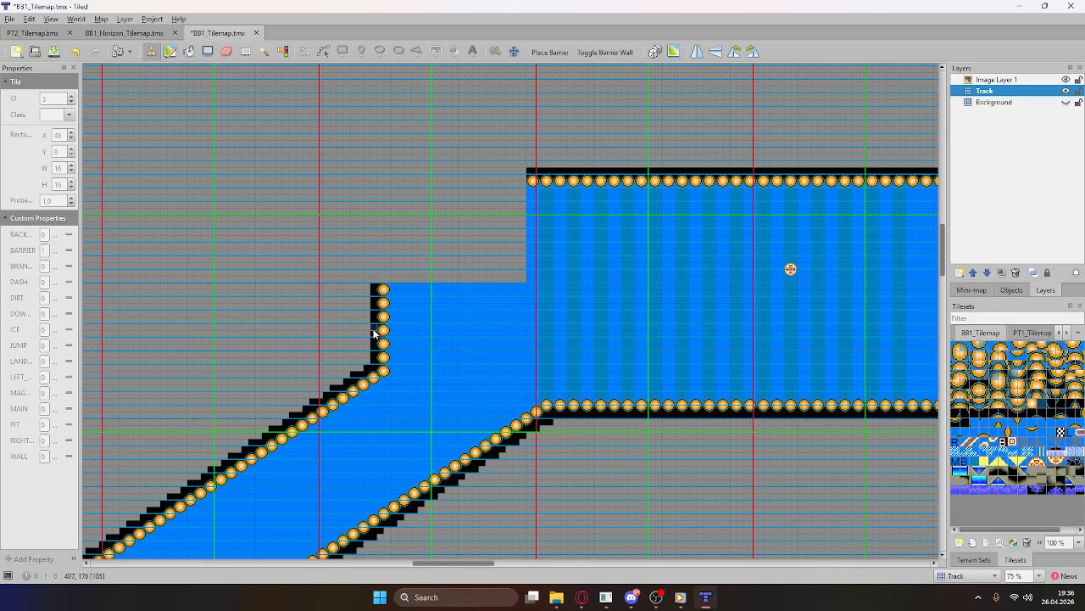
{"action": "right_click_drag", "start_coordinate": [373, 322], "coordinate": [520, 258]}
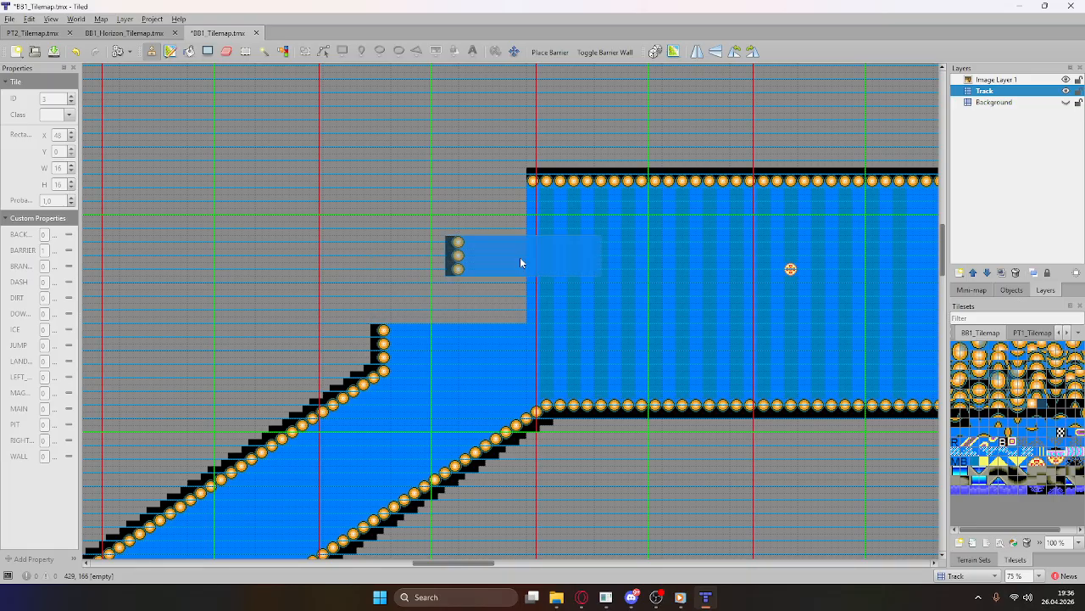
Step: Pick up the parked sloped corner and place it directly on top of the shortened left wall
{"action": "scroll", "coordinate": [322, 271], "scroll_direction": "down", "scroll_amount": 1, "text": "ctrl"}
{"action": "scroll", "coordinate": [603, 198], "scroll_direction": "up", "scroll_amount": 3}
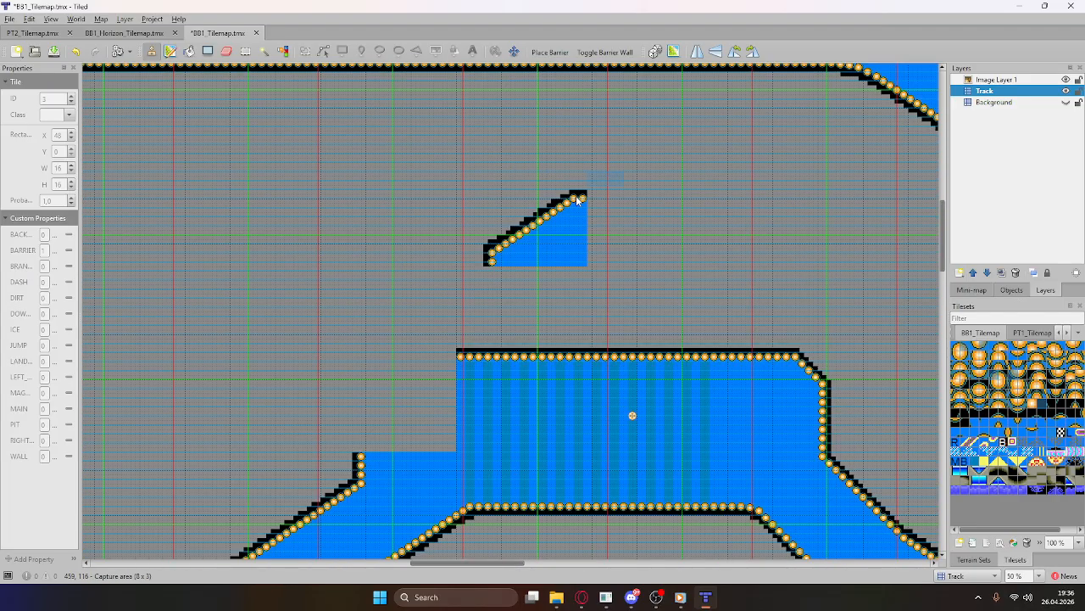
{"action": "scroll", "coordinate": [422, 293], "scroll_direction": "up", "scroll_amount": 2, "text": "ctrl"}
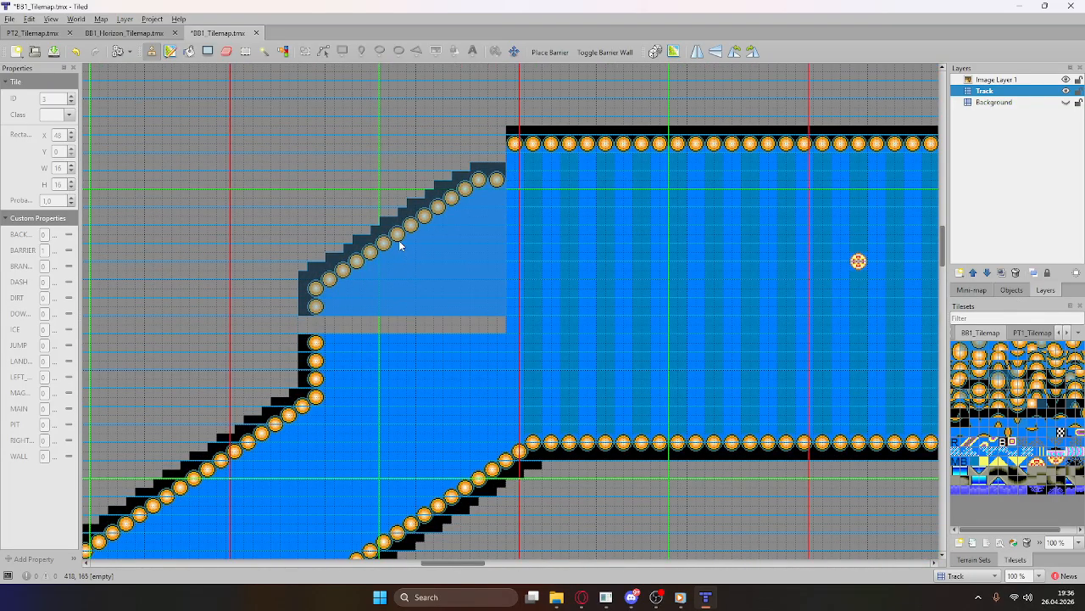
{"action": "scroll", "coordinate": [271, 178], "scroll_direction": "down", "scroll_amount": 2, "text": "ctrl"}
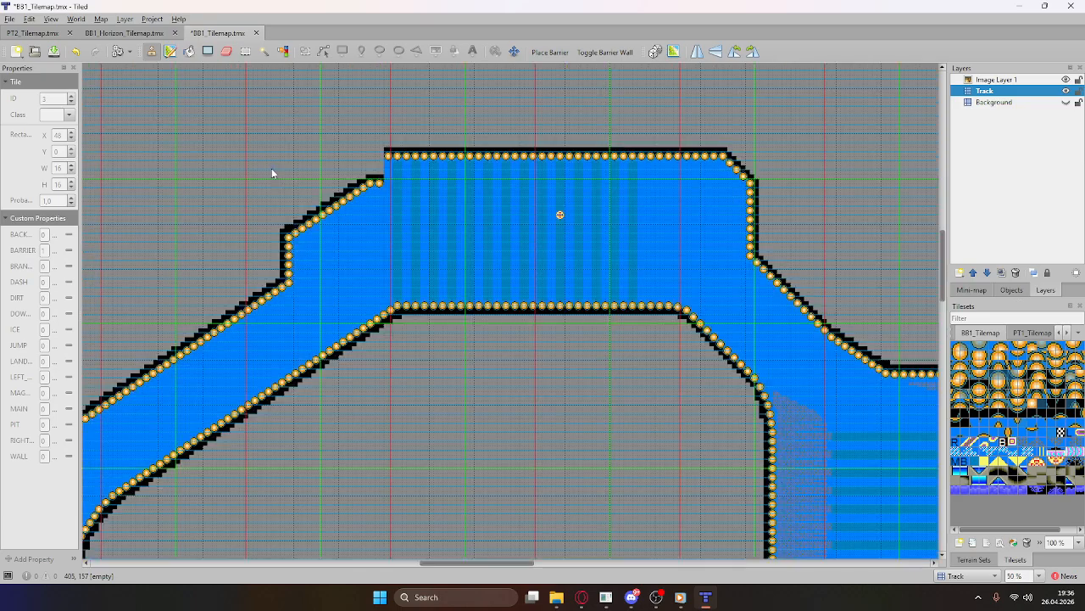
Step: Cut three barrier balls from the vertical wall right of the striped section and move the upper-right corner down onto the remainder
{"action": "scroll", "coordinate": [774, 202], "scroll_direction": "up", "scroll_amount": 3, "text": "ctrl"}
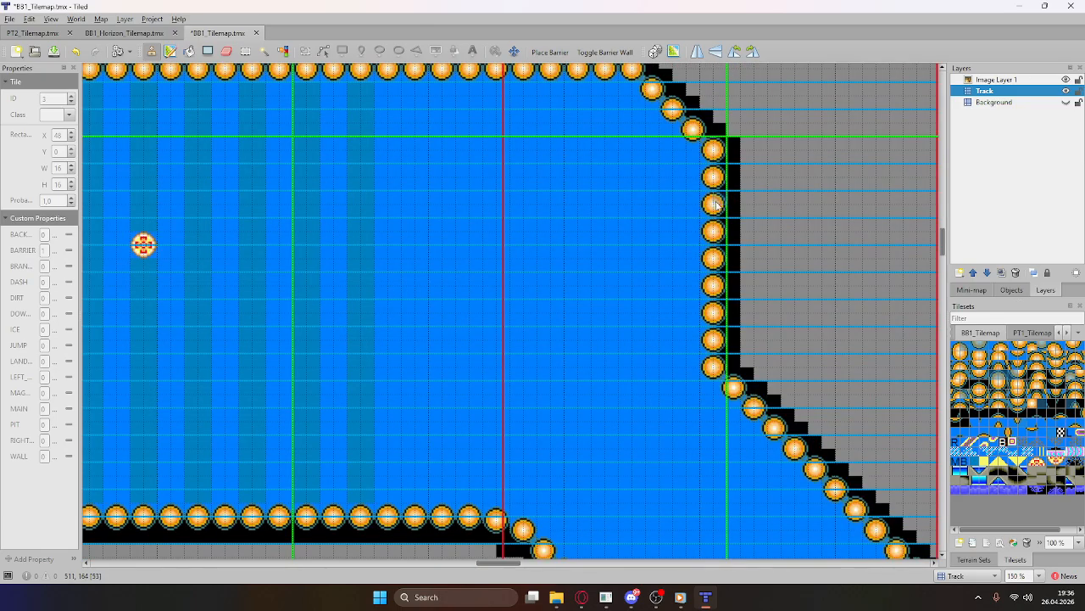
{"action": "right_click_drag", "start_coordinate": [740, 266], "coordinate": [764, 259]}
{"action": "scroll", "coordinate": [763, 259], "scroll_direction": "down", "scroll_amount": 2, "text": "ctrl"}
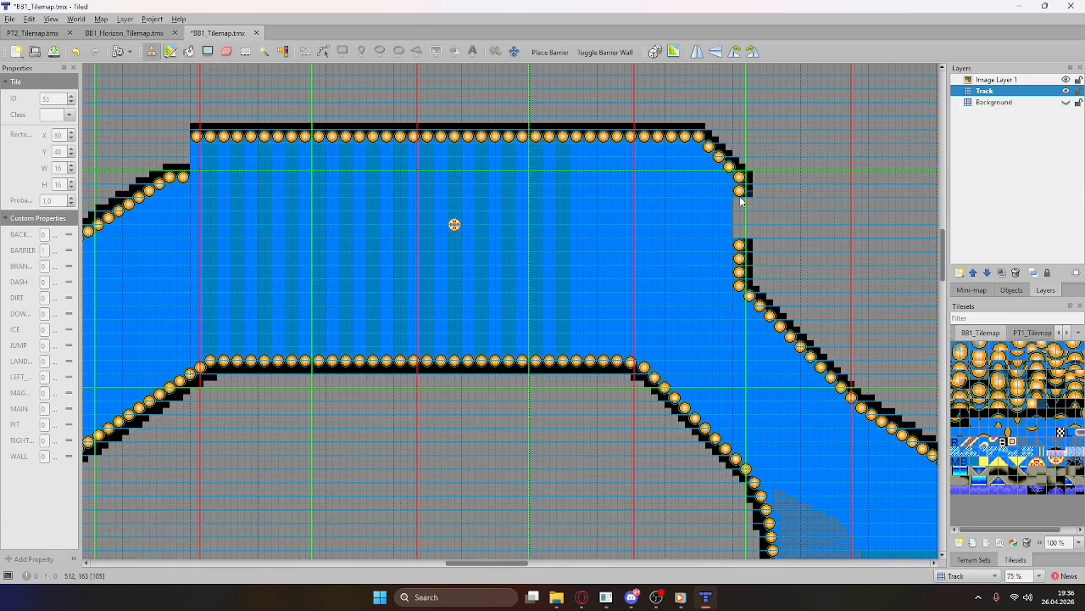
{"action": "right_click_drag", "start_coordinate": [744, 190], "coordinate": [574, 113]}
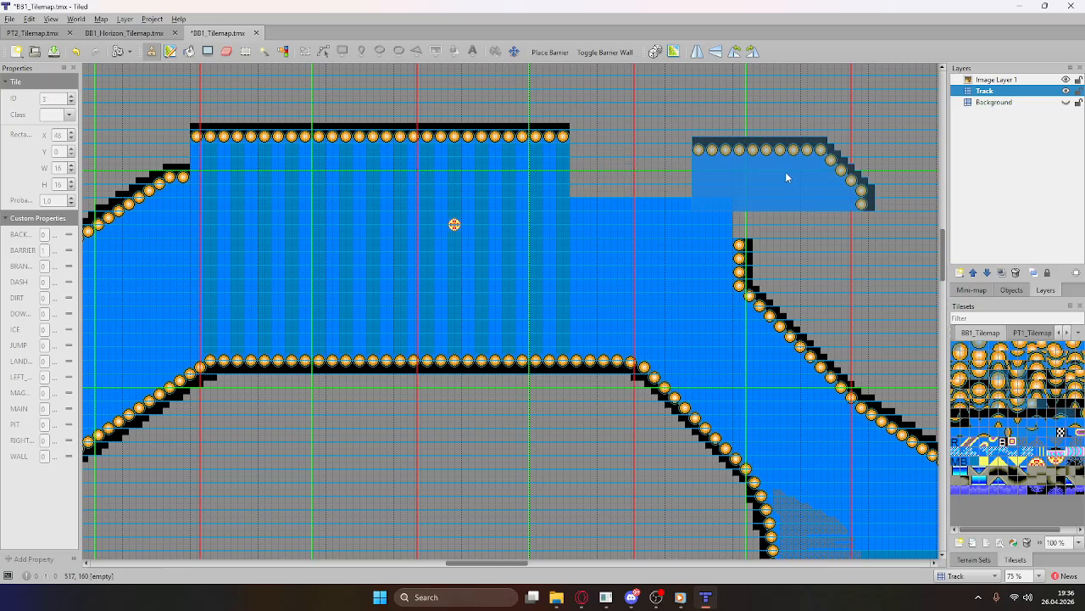
{"action": "scroll", "coordinate": [663, 92], "scroll_direction": "down", "scroll_amount": 2, "text": "ctrl"}
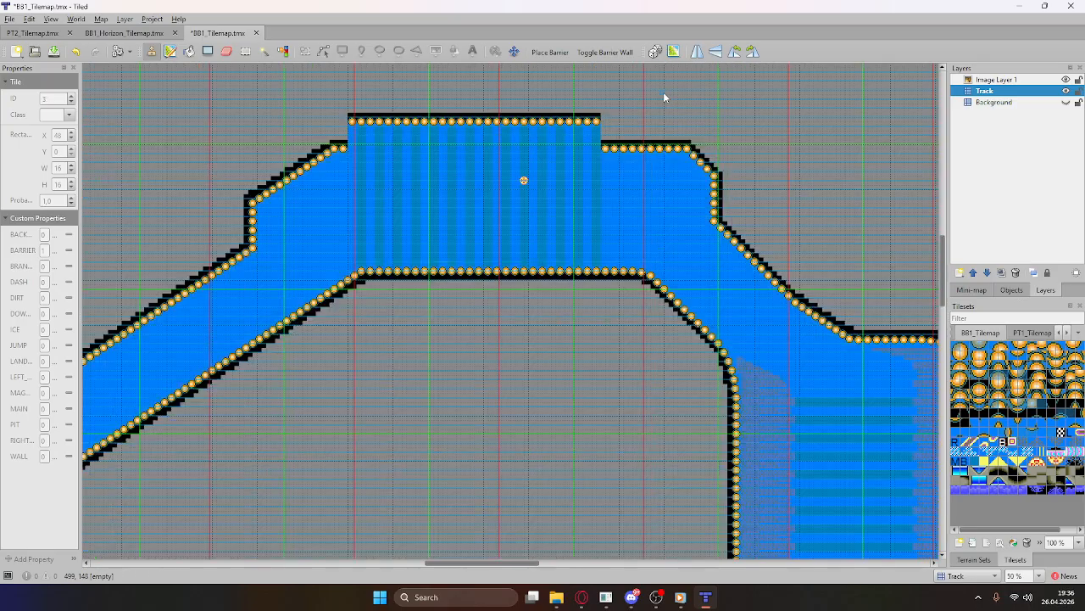
Step: Move the mine straight down to a lower spot on the same stripe of the striped section
{"action": "scroll", "coordinate": [595, 292], "scroll_direction": "up", "scroll_amount": 3}
{"action": "scroll", "coordinate": [595, 293], "scroll_direction": "up", "scroll_amount": 4, "text": "ctrl"}
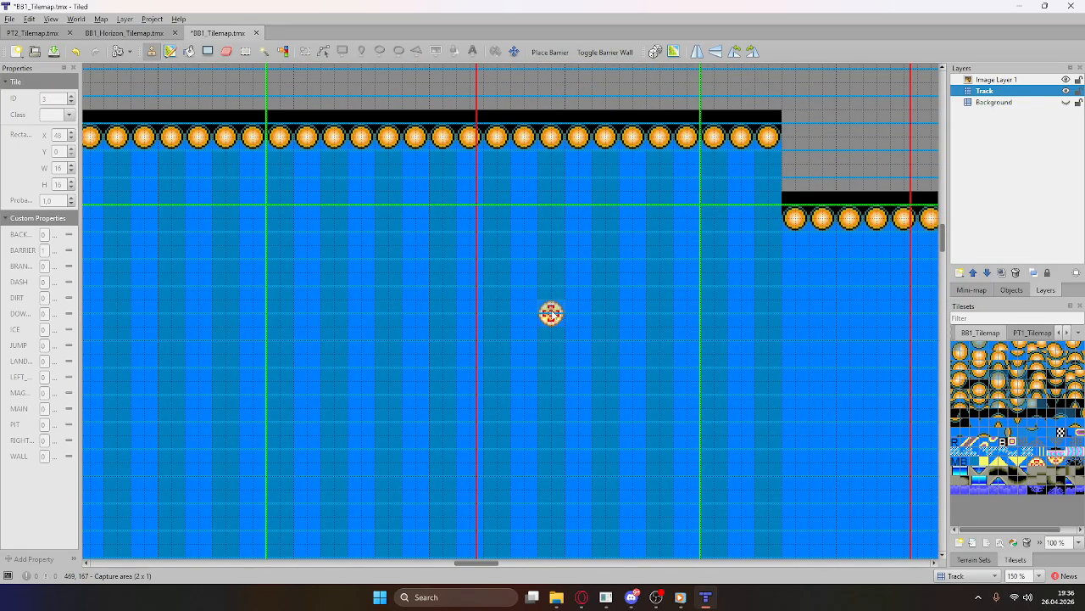
{"action": "scroll", "coordinate": [550, 312], "scroll_direction": "up", "scroll_amount": 3}
{"action": "left_click", "coordinate": [556, 314]}
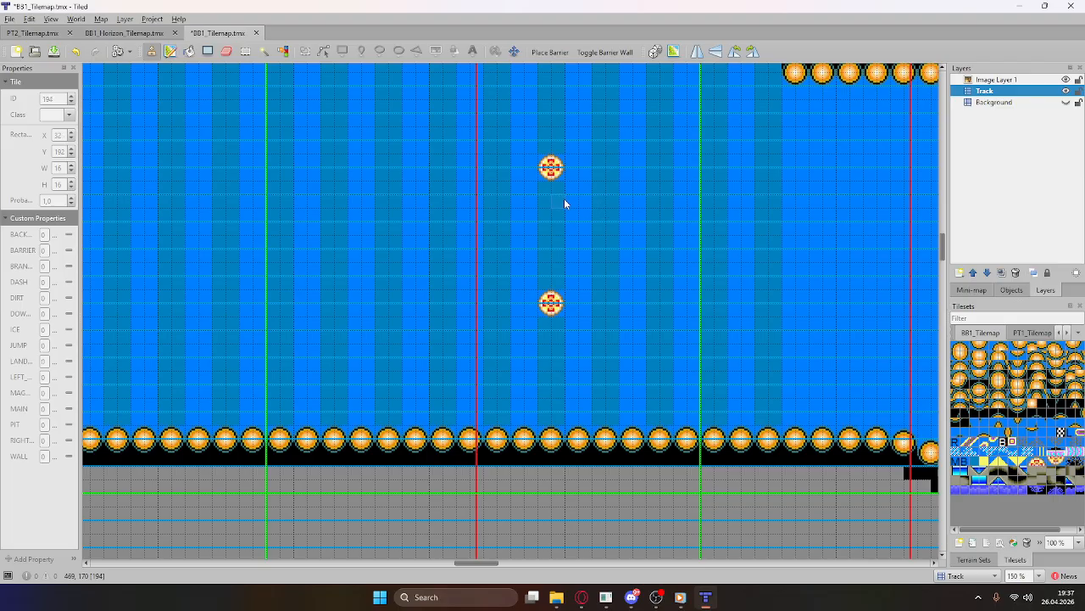
{"action": "scroll", "coordinate": [555, 177], "scroll_direction": "down", "scroll_amount": 3, "text": "ctrl"}
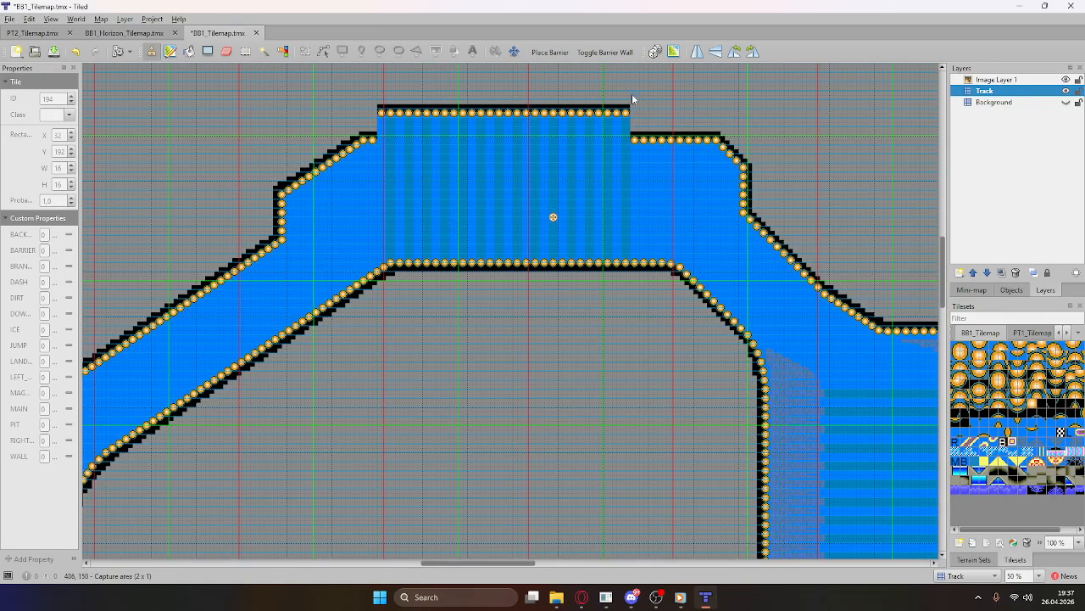
Step: Move the striped section's upper barrier wall down so it lines up with the lowered corners on both sides
{"action": "scroll", "coordinate": [368, 133], "scroll_direction": "up", "scroll_amount": 2, "text": "ctrl"}
{"action": "scroll", "coordinate": [424, 166], "scroll_direction": "up", "scroll_amount": 3}
{"action": "scroll", "coordinate": [478, 194], "scroll_direction": "down", "scroll_amount": 1, "text": "ctrl"}
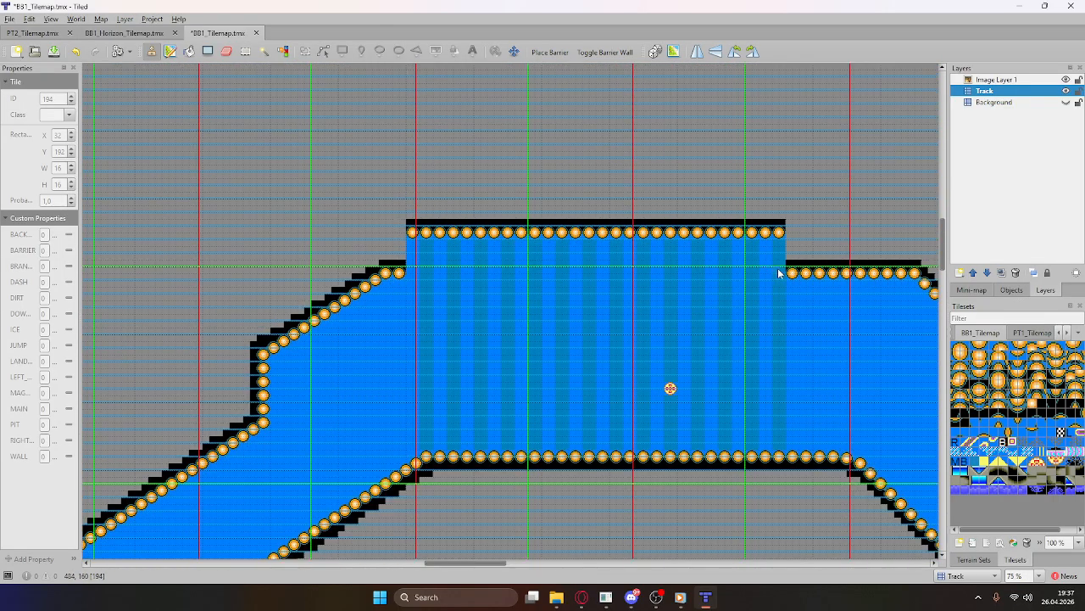
{"action": "right_click_drag", "start_coordinate": [782, 272], "coordinate": [405, 163]}
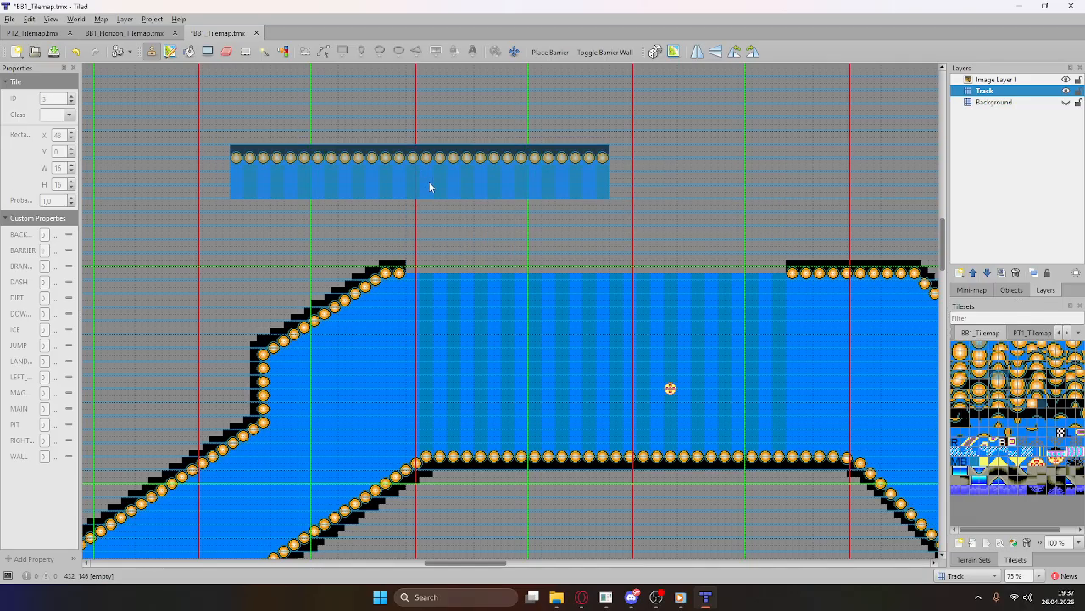
{"action": "left_click", "coordinate": [598, 291]}
{"action": "scroll", "coordinate": [432, 214], "scroll_direction": "down", "scroll_amount": 5, "text": "ctrl"}
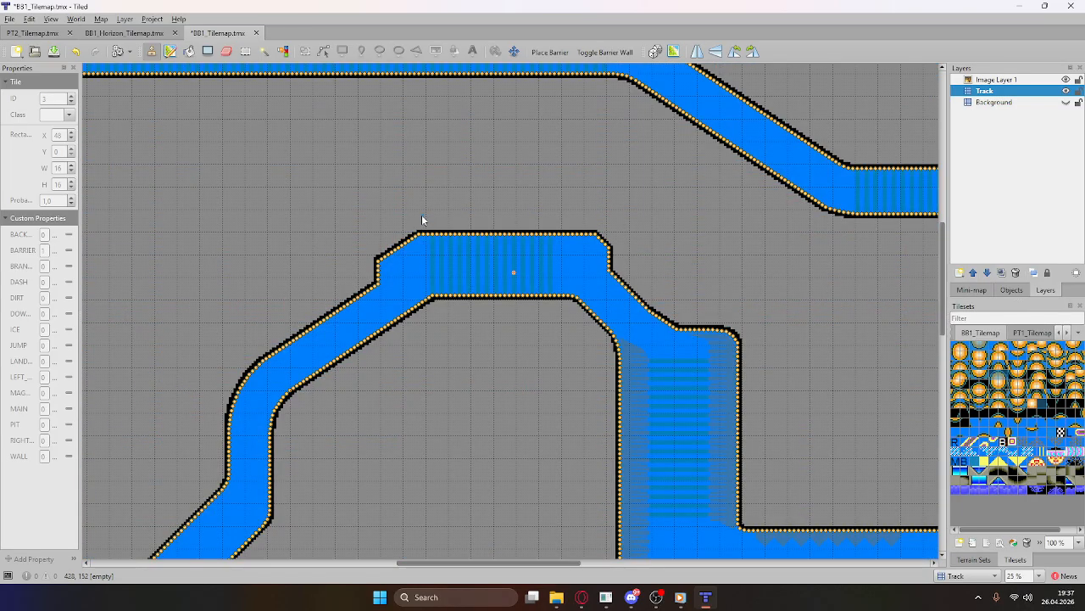
{"action": "scroll", "coordinate": [482, 220], "scroll_direction": "up", "scroll_amount": 3, "text": "ctrl"}
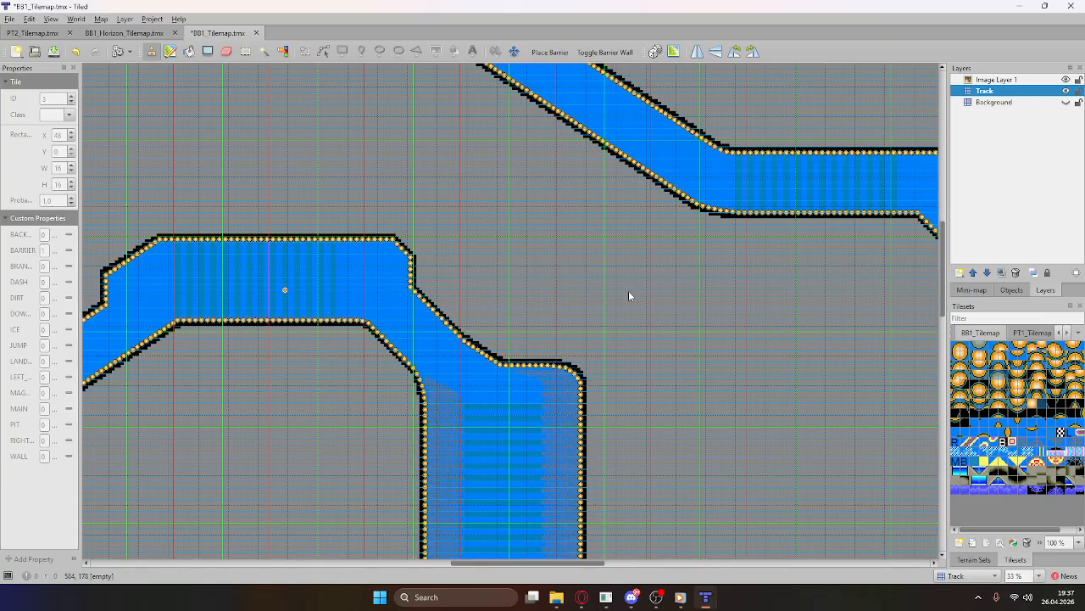
{"action": "scroll", "coordinate": [644, 296], "scroll_direction": "down", "scroll_amount": 1, "text": "ctrl"}
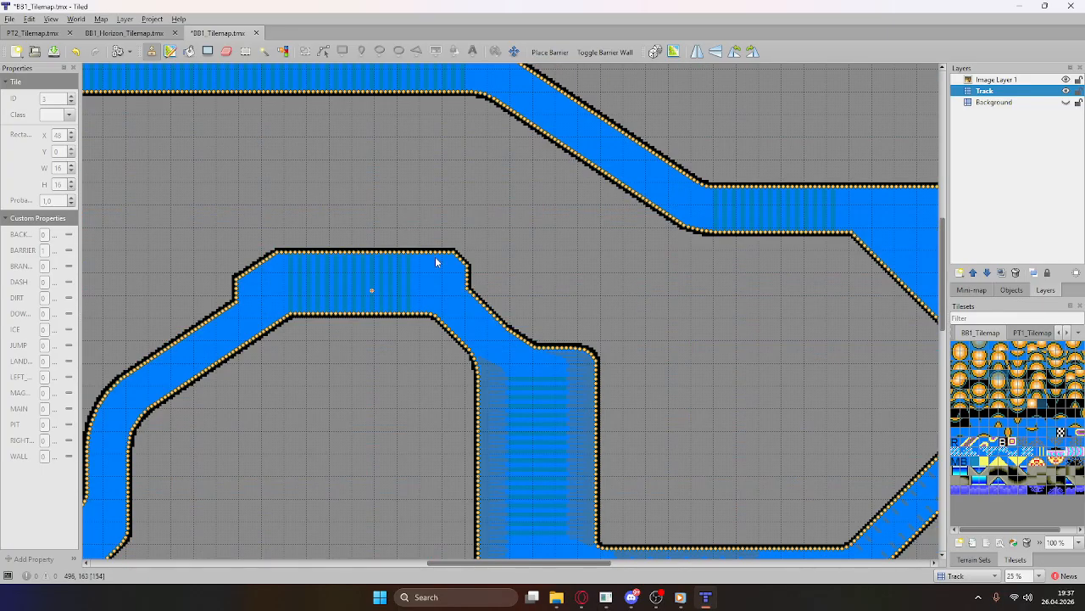
{"action": "scroll", "coordinate": [654, 293], "scroll_direction": "down", "scroll_amount": 2, "text": "ctrl"}
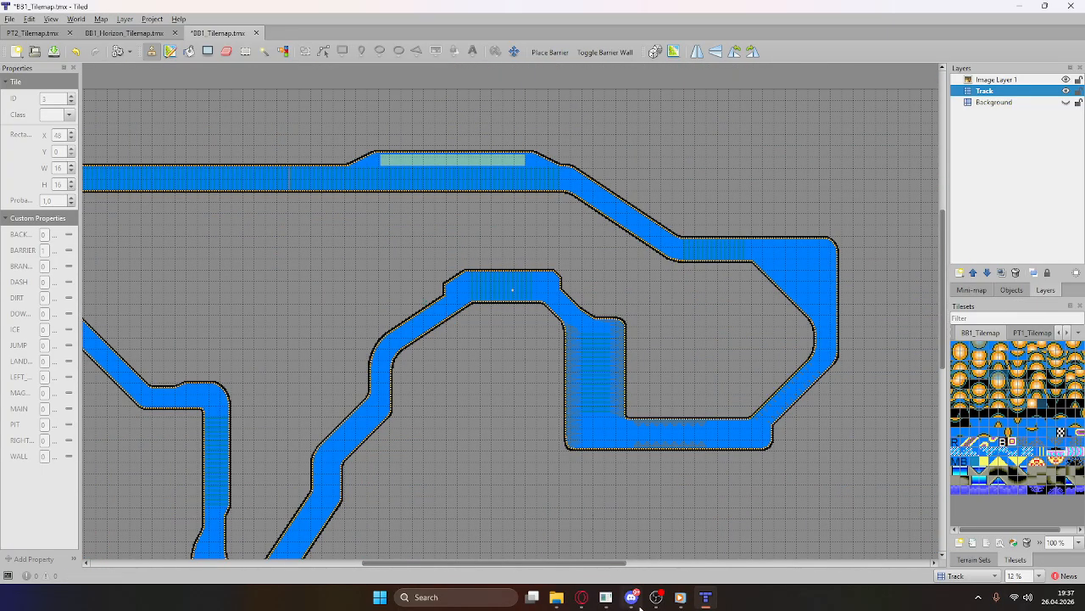
{"action": "scroll", "coordinate": [759, 332], "scroll_direction": "up", "scroll_amount": 3}
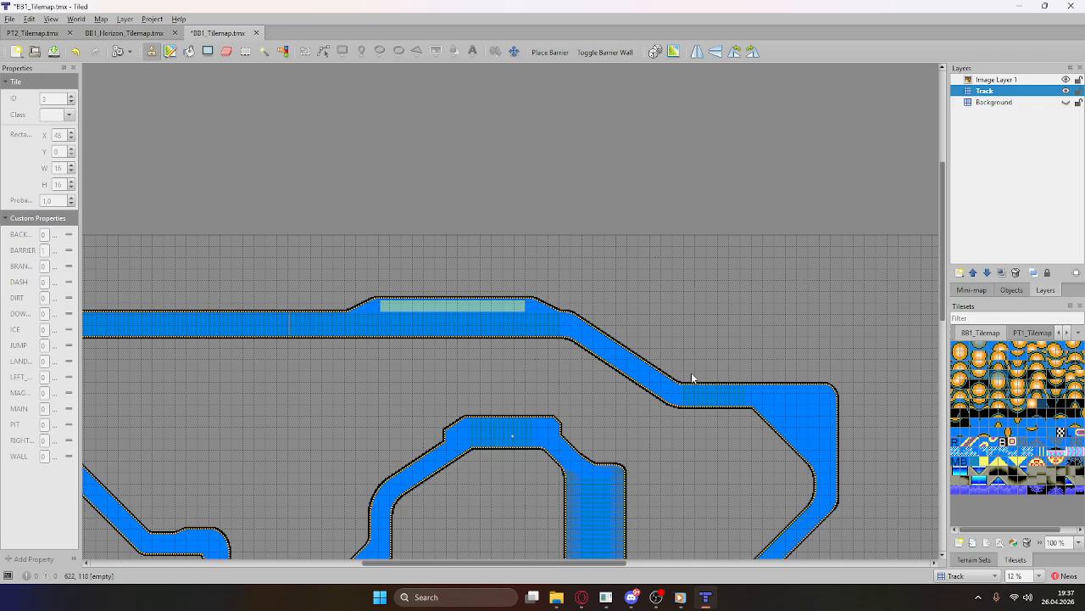
{"action": "scroll", "coordinate": [636, 323], "scroll_direction": "down", "scroll_amount": 3}
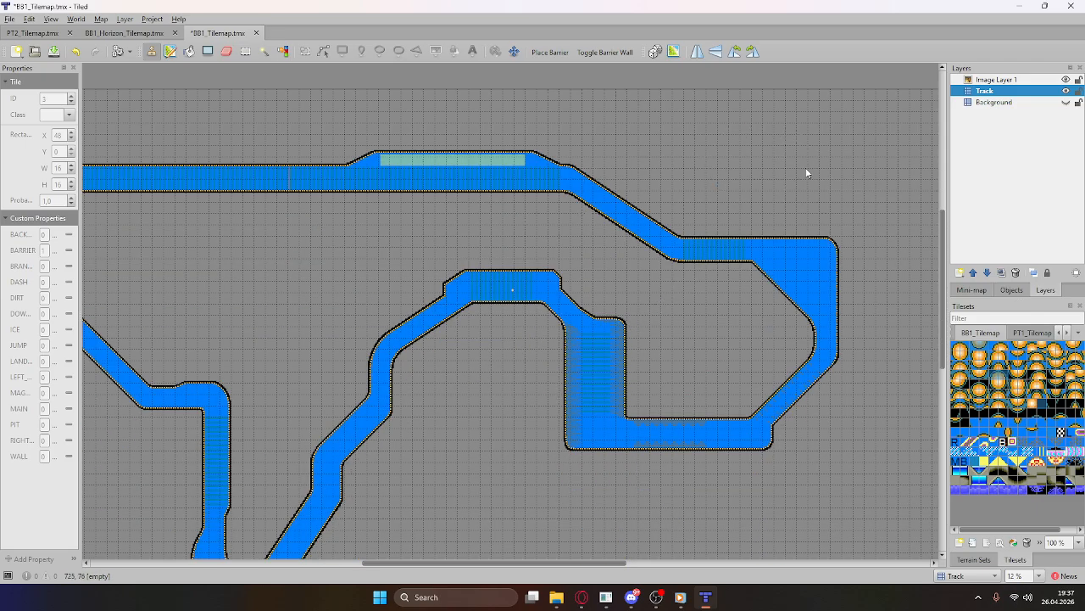
Step: Capture the curved road bend from the Track layer of PT2_Tilemap.tmx as a stamp and return to BB1_Tilemap.tmx
{"action": "left_click", "coordinate": [132, 33]}
{"action": "left_click", "coordinate": [34, 33]}
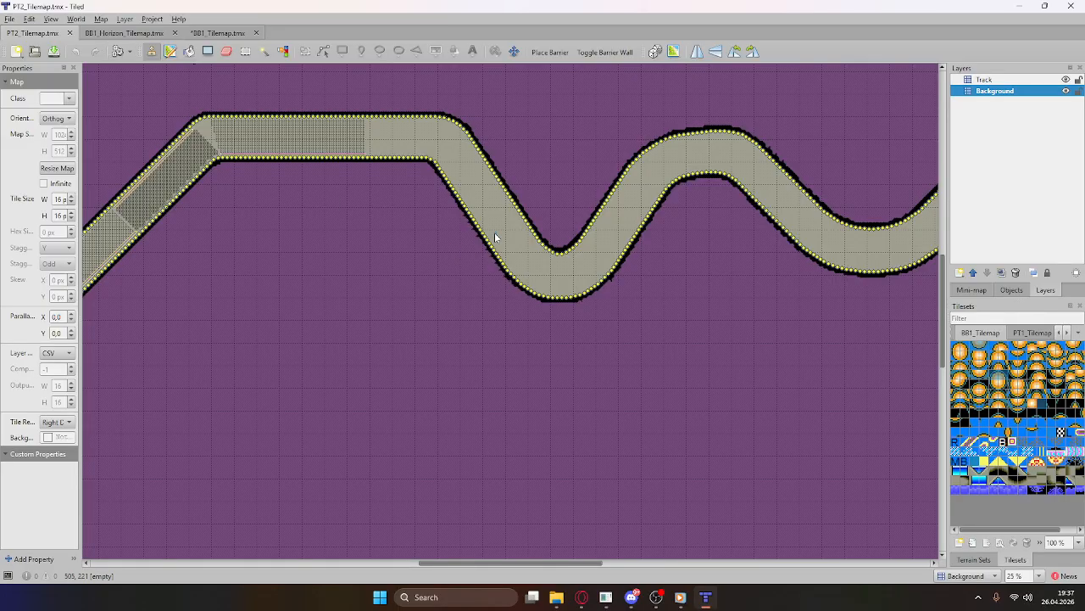
{"action": "right_click_drag", "start_coordinate": [514, 231], "coordinate": [449, 180]}
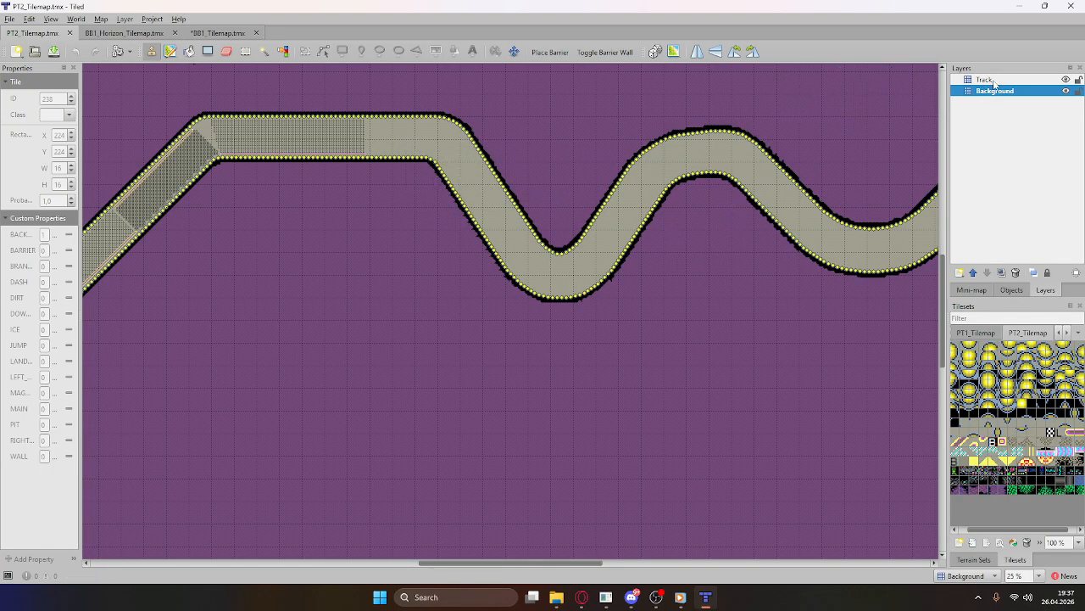
{"action": "left_click", "coordinate": [985, 79]}
{"action": "right_click_drag", "start_coordinate": [365, 109], "coordinate": [471, 206]}
{"action": "left_click", "coordinate": [218, 32]}
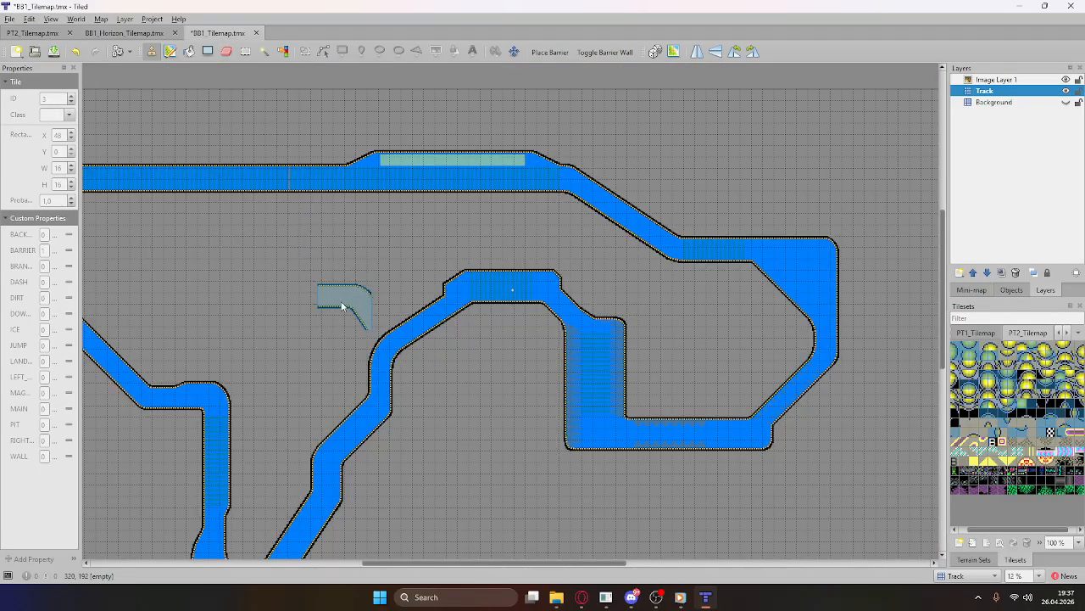
Step: Try stamping the captured PT2 bend in the empty area inside the BB1 course, and undo the placement
{"action": "left_click", "coordinate": [298, 272]}
{"action": "scroll", "coordinate": [237, 293], "scroll_direction": "up", "scroll_amount": 2, "text": "ctrl"}
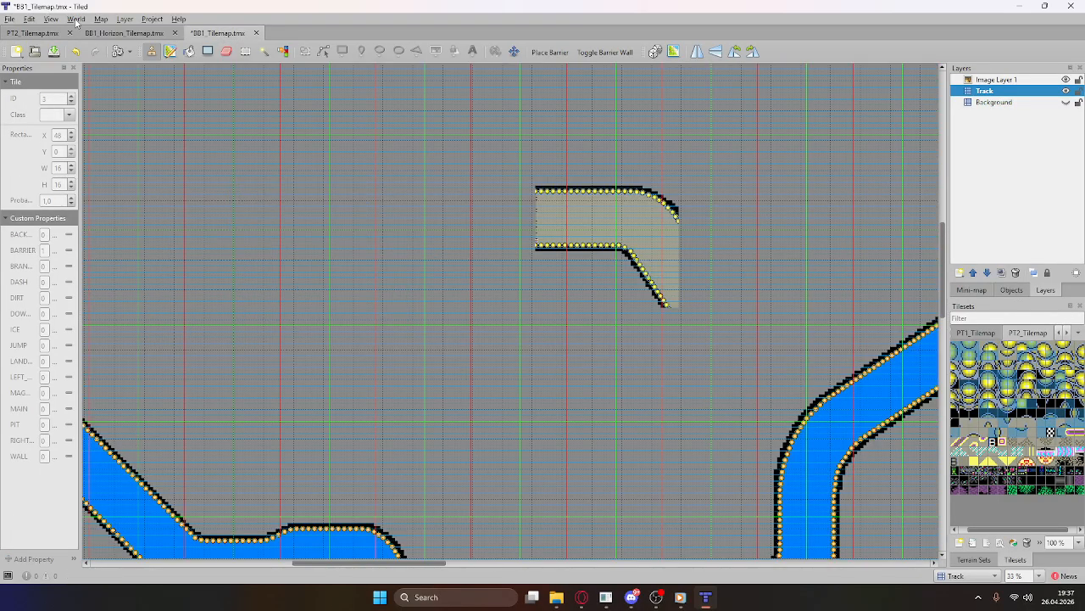
{"action": "key", "text": "ctrl+z"}
{"action": "scroll", "coordinate": [312, 163], "scroll_direction": "down", "scroll_amount": 4, "text": "ctrl"}
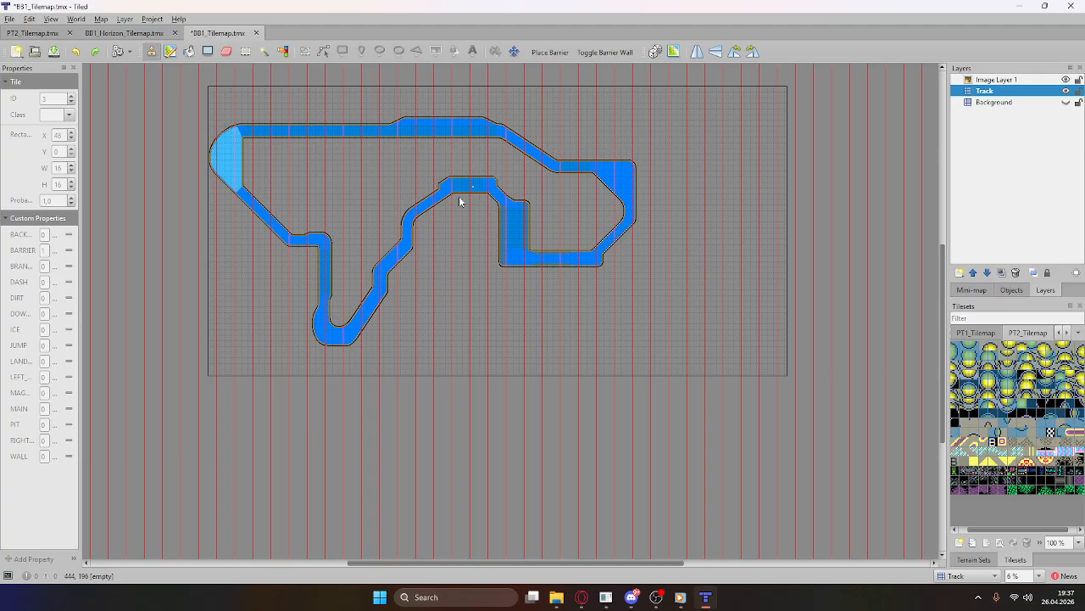
{"action": "scroll", "coordinate": [475, 191], "scroll_direction": "up", "scroll_amount": 2}
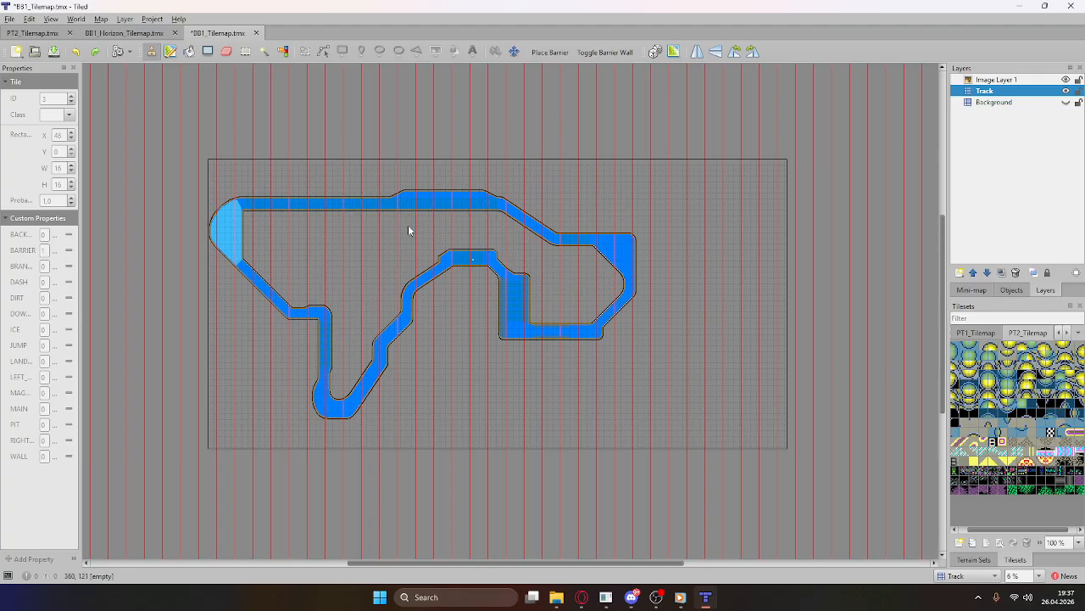
Step: Close PT2_Tilemap.tmx and return to the BB1_Tilemap.tmx map
{"action": "left_click", "coordinate": [52, 34]}
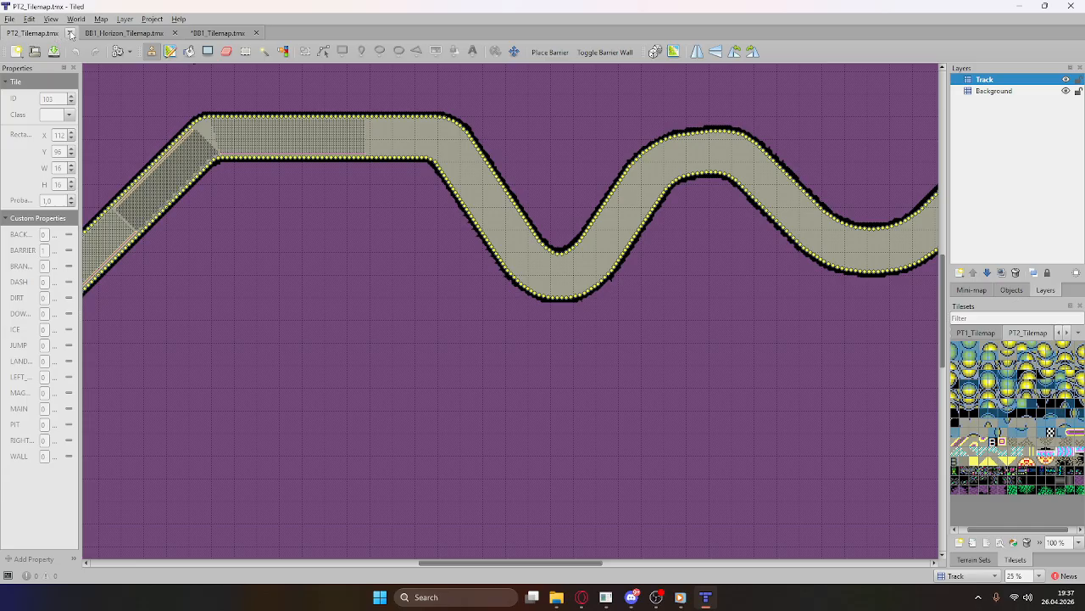
{"action": "left_click", "coordinate": [71, 33]}
{"action": "left_click", "coordinate": [138, 33]}
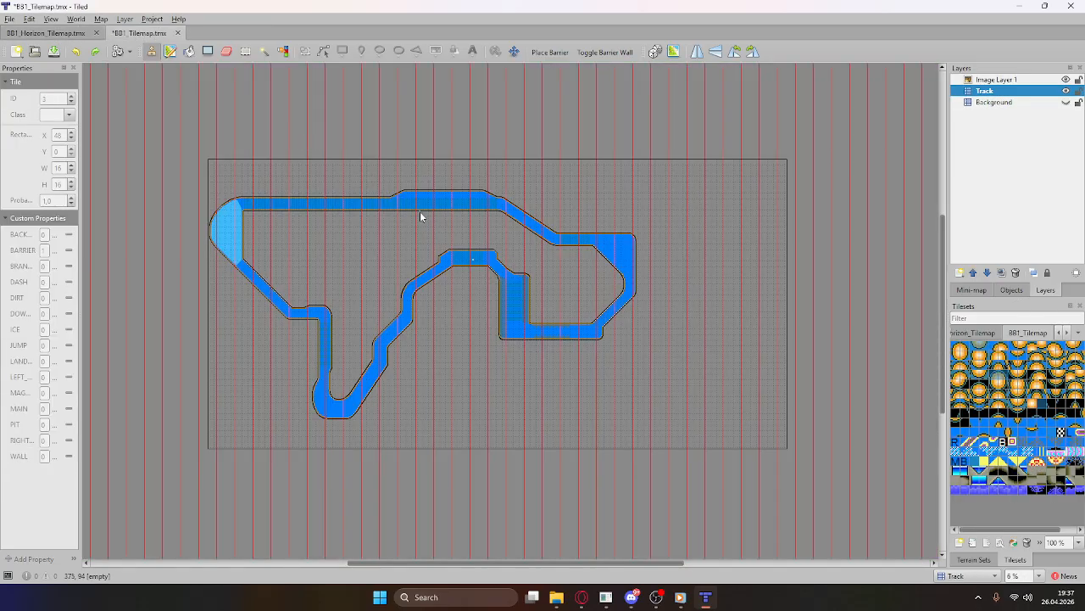
Step: Examine the striped section's lowered upper wall and its mine against the chunk grid
{"action": "scroll", "coordinate": [549, 257], "scroll_direction": "up", "scroll_amount": 2, "text": "ctrl"}
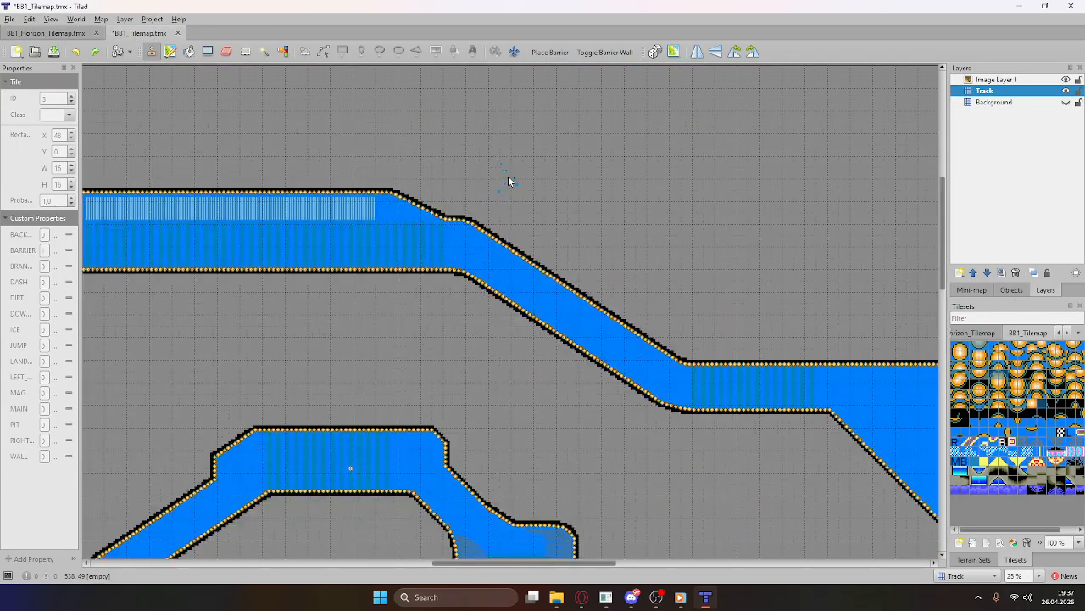
{"action": "scroll", "coordinate": [538, 211], "scroll_direction": "down", "scroll_amount": 1}
{"action": "scroll", "coordinate": [413, 246], "scroll_direction": "down", "scroll_amount": 2, "text": "ctrl"}
{"action": "scroll", "coordinate": [386, 296], "scroll_direction": "up", "scroll_amount": 3, "text": "ctrl"}
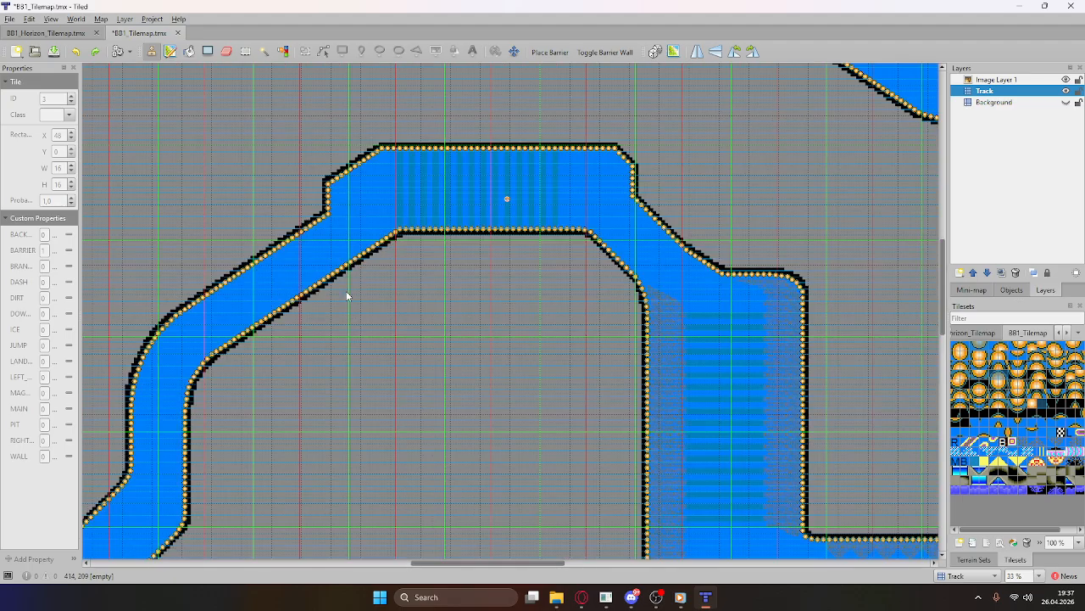
{"action": "scroll", "coordinate": [568, 201], "scroll_direction": "up", "scroll_amount": 1, "text": "ctrl"}
{"action": "scroll", "coordinate": [302, 297], "scroll_direction": "up", "scroll_amount": 1}
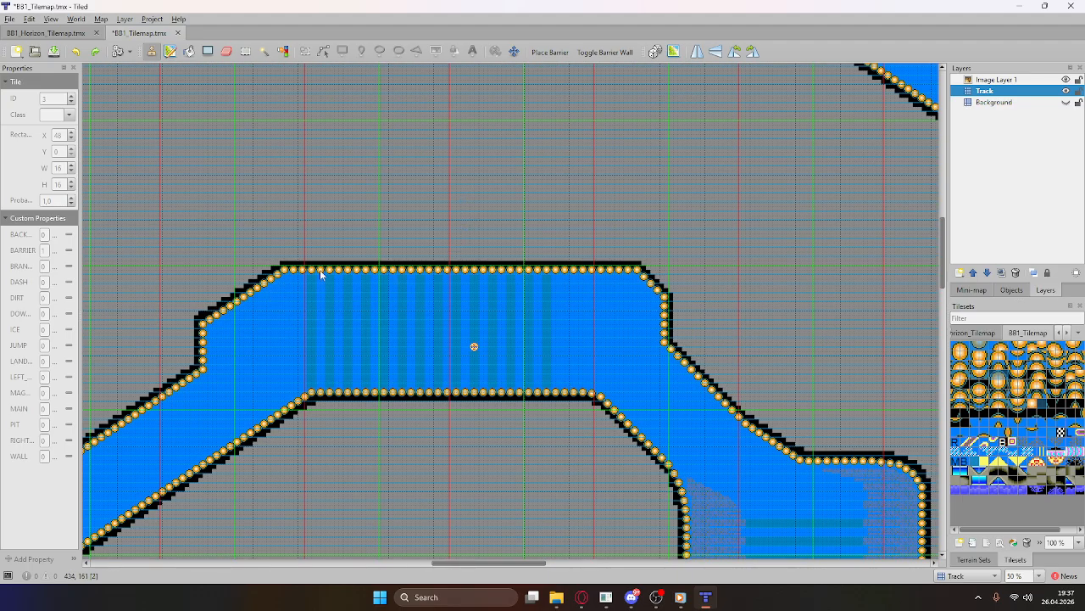
{"action": "scroll", "coordinate": [473, 335], "scroll_direction": "up", "scroll_amount": 2, "text": "ctrl"}
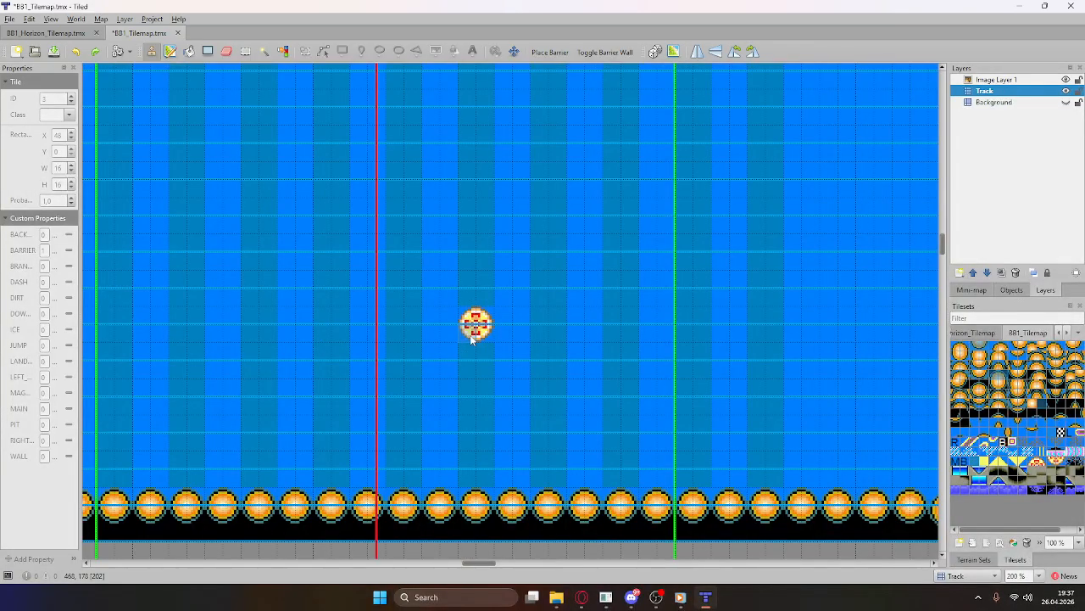
{"action": "scroll", "coordinate": [471, 335], "scroll_direction": "down", "scroll_amount": 8, "text": "ctrl"}
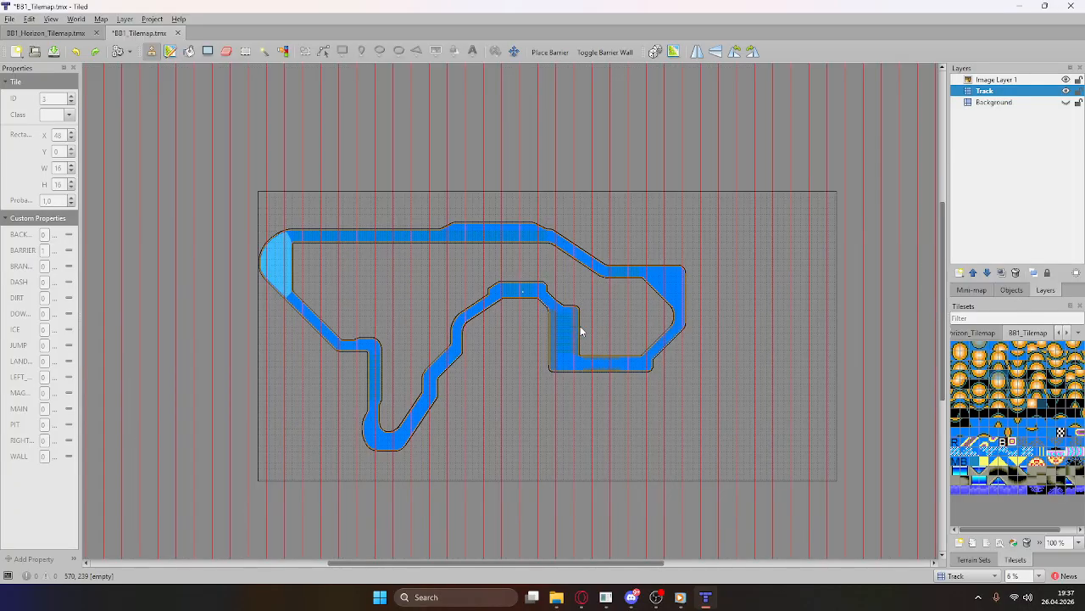
Step: Save BB1_Tilemap.tmx and close Tiled
{"action": "left_click", "coordinate": [53, 51]}
{"action": "left_click", "coordinate": [1071, 6]}
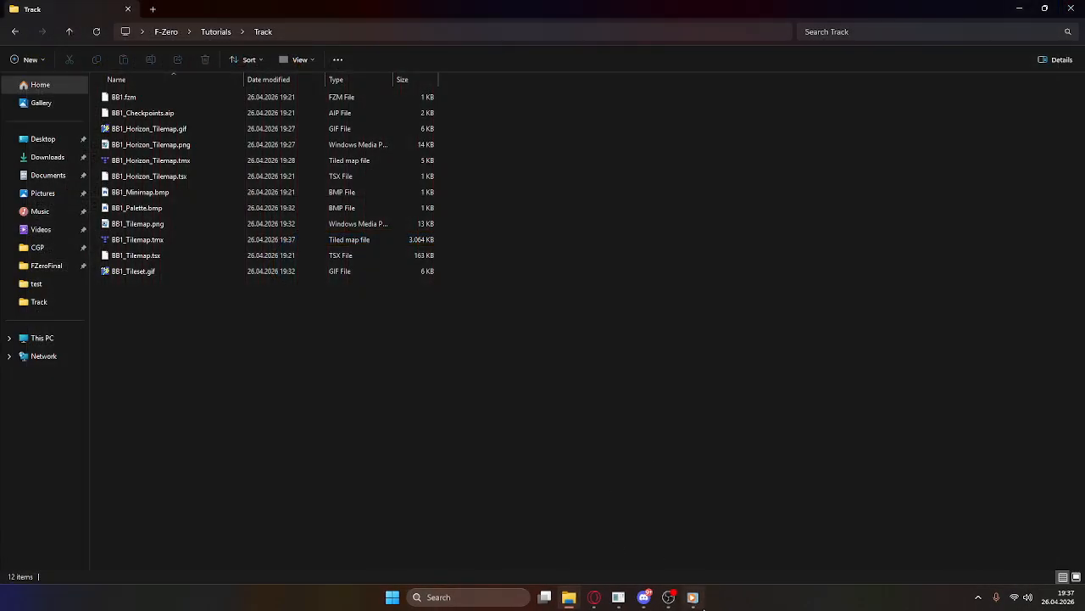
Step: Switch to FZ Edit and inspect the area above the striped section's lowered wall on the BB1 map
{"action": "left_click", "coordinate": [616, 602]}
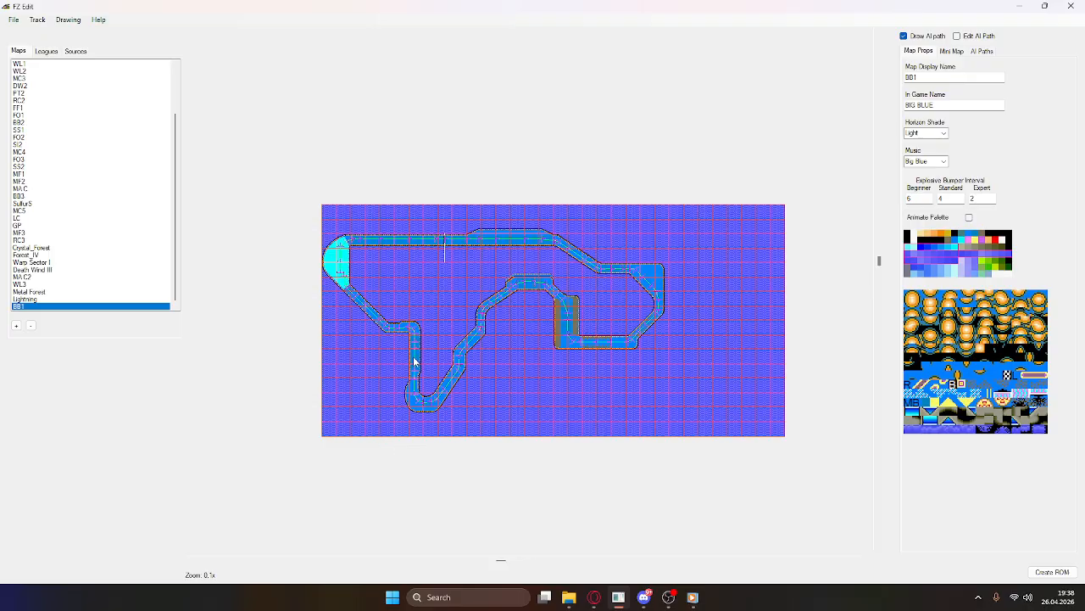
{"action": "scroll", "coordinate": [428, 244], "scroll_direction": "up", "scroll_amount": 8}
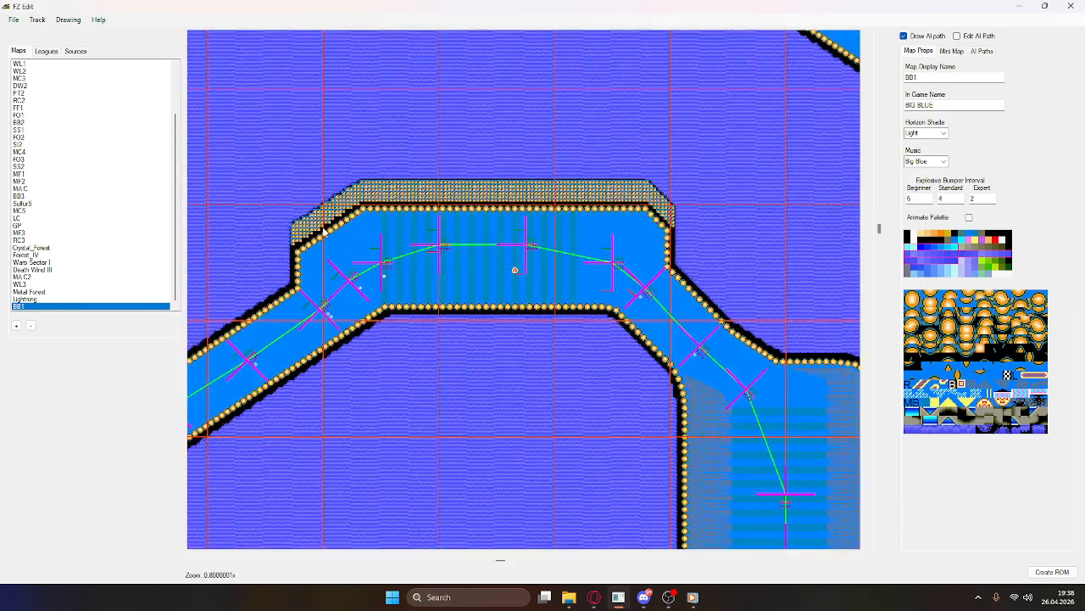
{"action": "scroll", "coordinate": [343, 226], "scroll_direction": "up", "scroll_amount": 4}
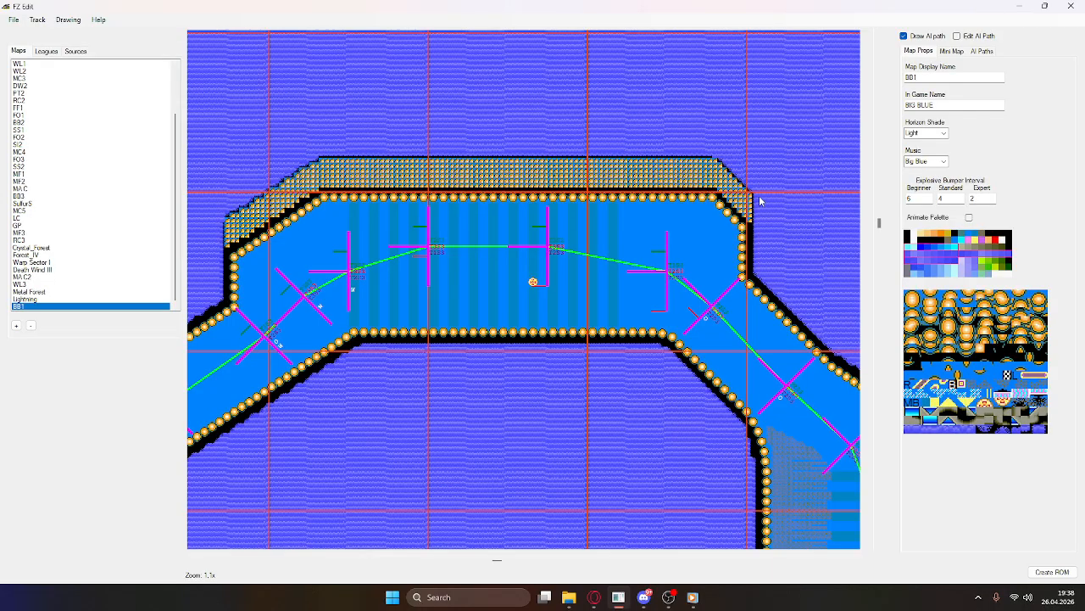
Step: Reopen BB1_Tilemap.tmx in Tiled from the Track folder
{"action": "left_click", "coordinate": [572, 597]}
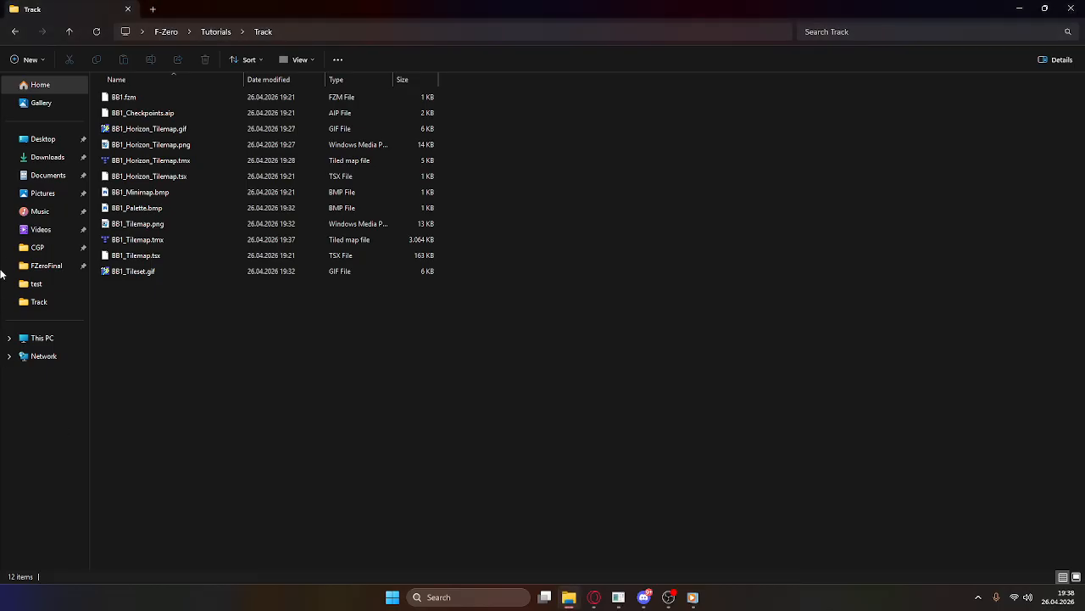
{"action": "double_click", "coordinate": [185, 242]}
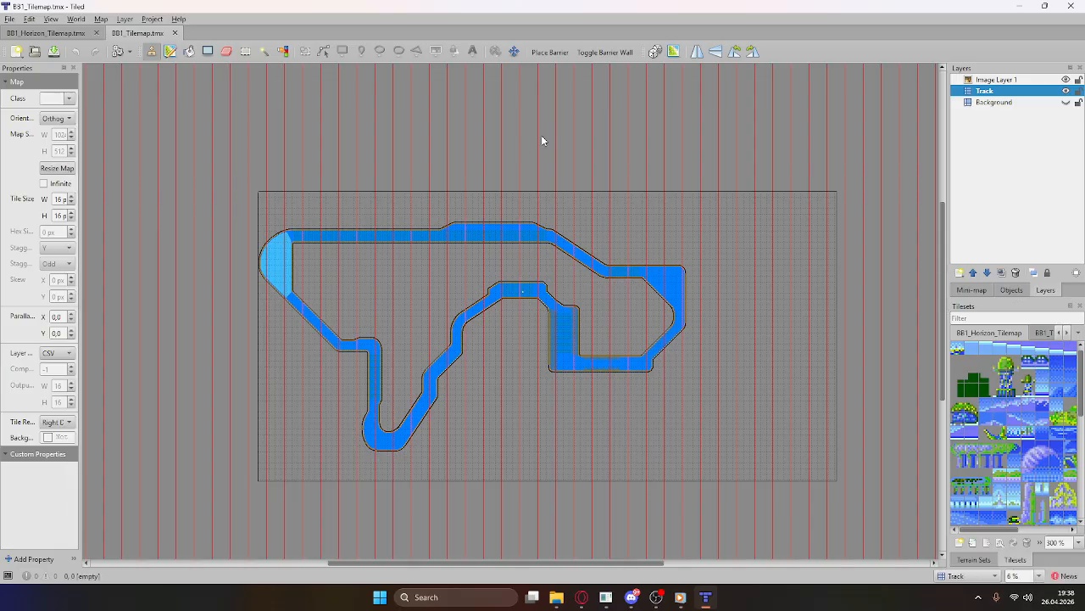
{"action": "scroll", "coordinate": [509, 292], "scroll_direction": "up", "scroll_amount": 2, "text": "ctrl"}
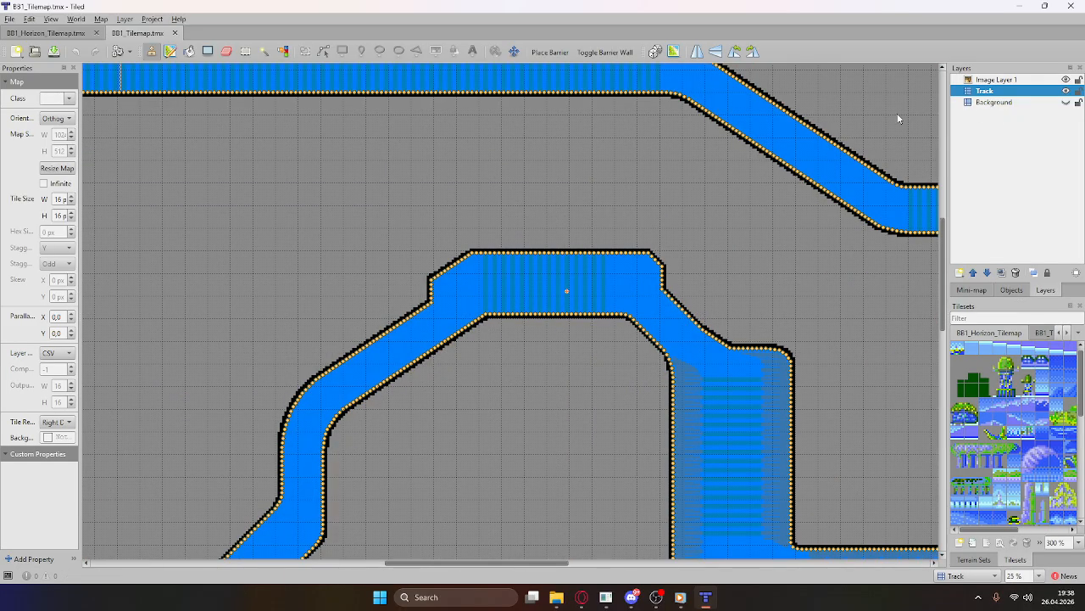
Step: Show the Background layer, make it the active layer, and check the gap above the striped section's lowered wall
{"action": "left_click", "coordinate": [1067, 102]}
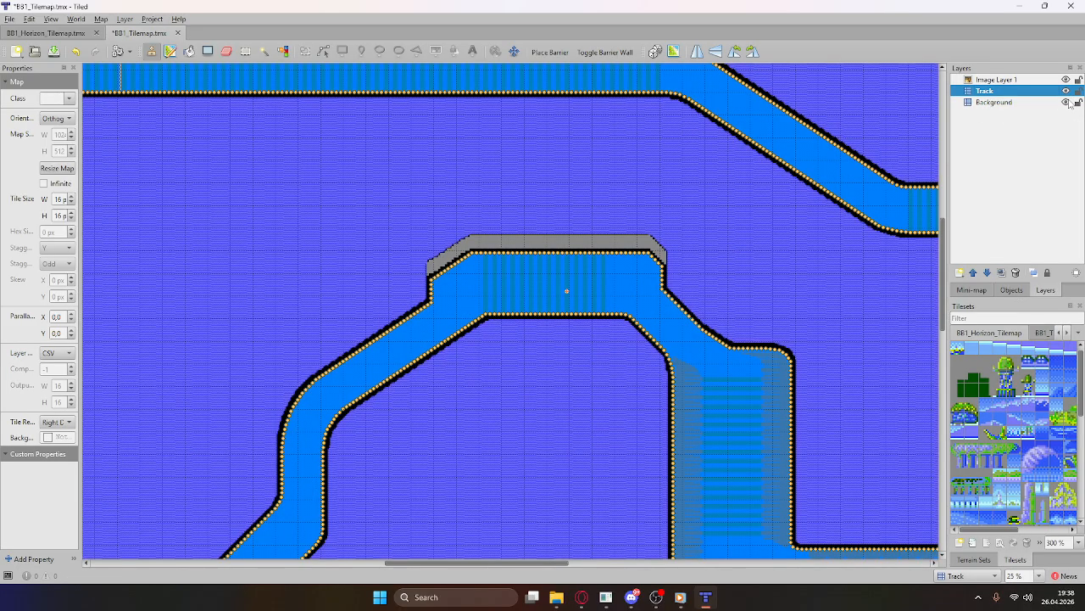
{"action": "left_click", "coordinate": [1037, 103]}
{"action": "scroll", "coordinate": [446, 272], "scroll_direction": "up", "scroll_amount": 3, "text": "ctrl"}
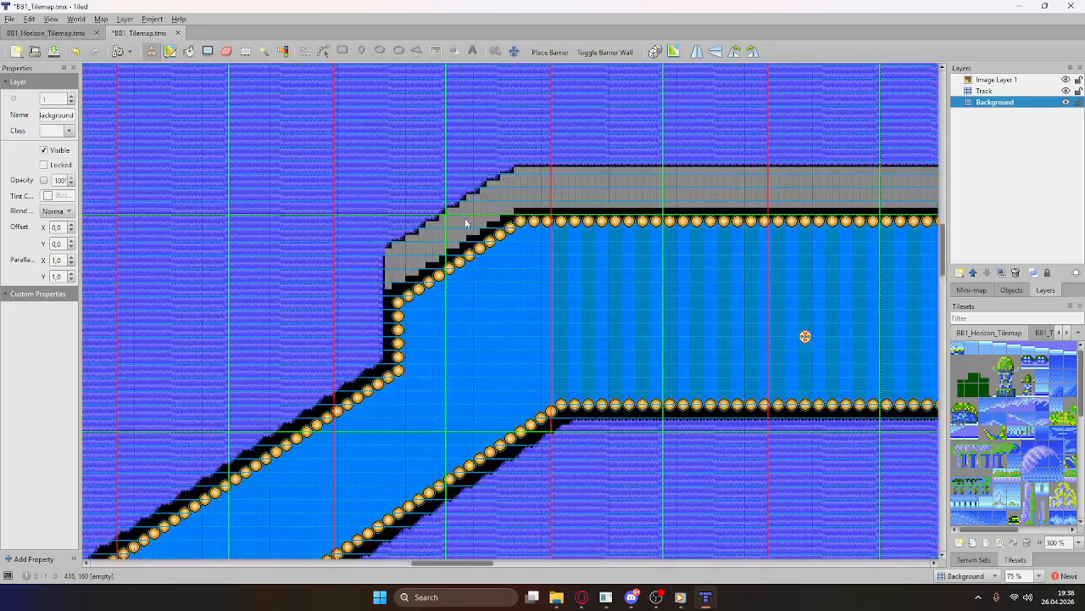
{"action": "scroll", "coordinate": [353, 228], "scroll_direction": "down", "scroll_amount": 3, "text": "ctrl"}
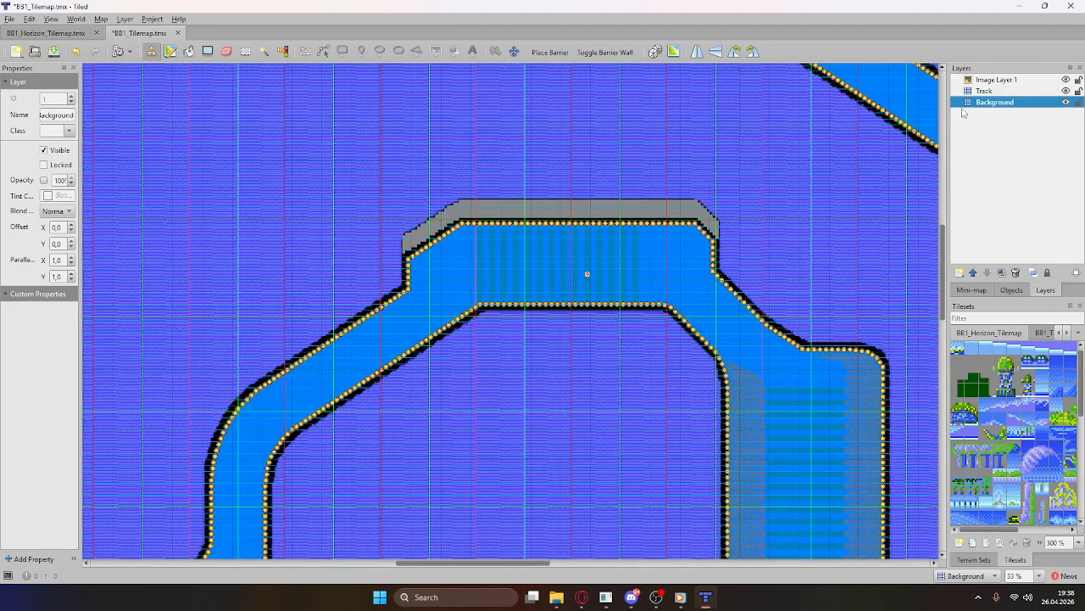
{"action": "scroll", "coordinate": [520, 218], "scroll_direction": "up", "scroll_amount": 5}
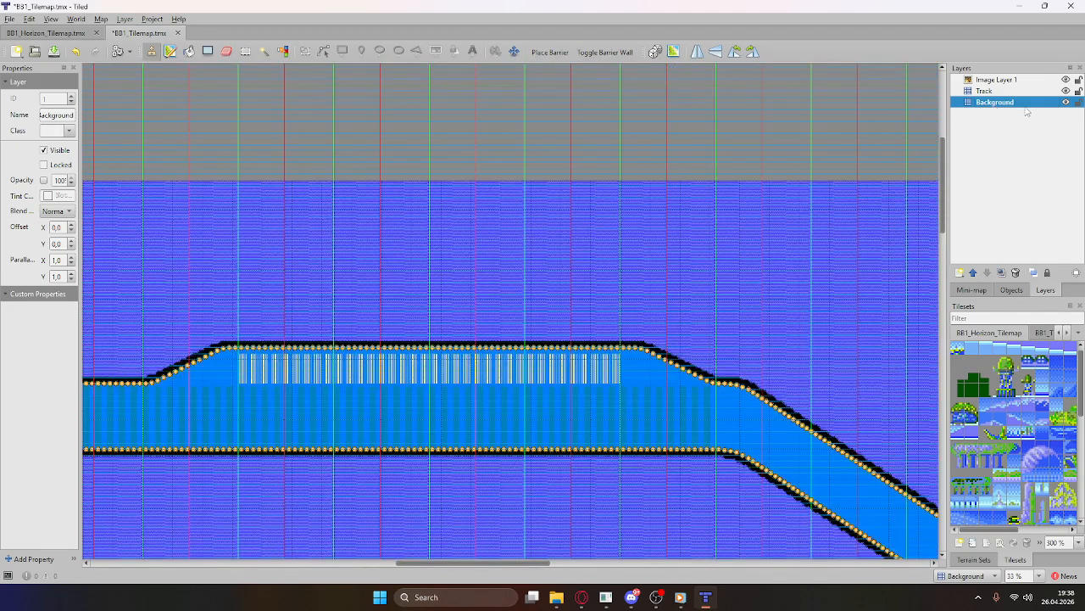
Step: Compare the Background layer with and without the Track layer, leaving the Track layer hidden
{"action": "left_click", "coordinate": [1065, 91]}
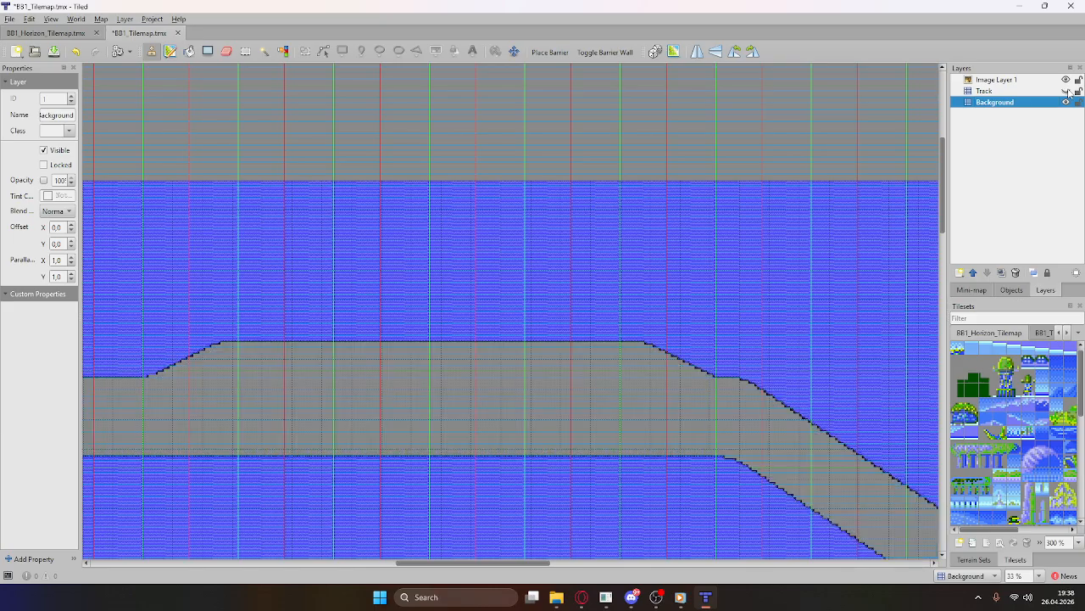
{"action": "scroll", "coordinate": [715, 250], "scroll_direction": "down", "scroll_amount": 6}
{"action": "scroll", "coordinate": [498, 324], "scroll_direction": "down", "scroll_amount": 1, "text": "ctrl"}
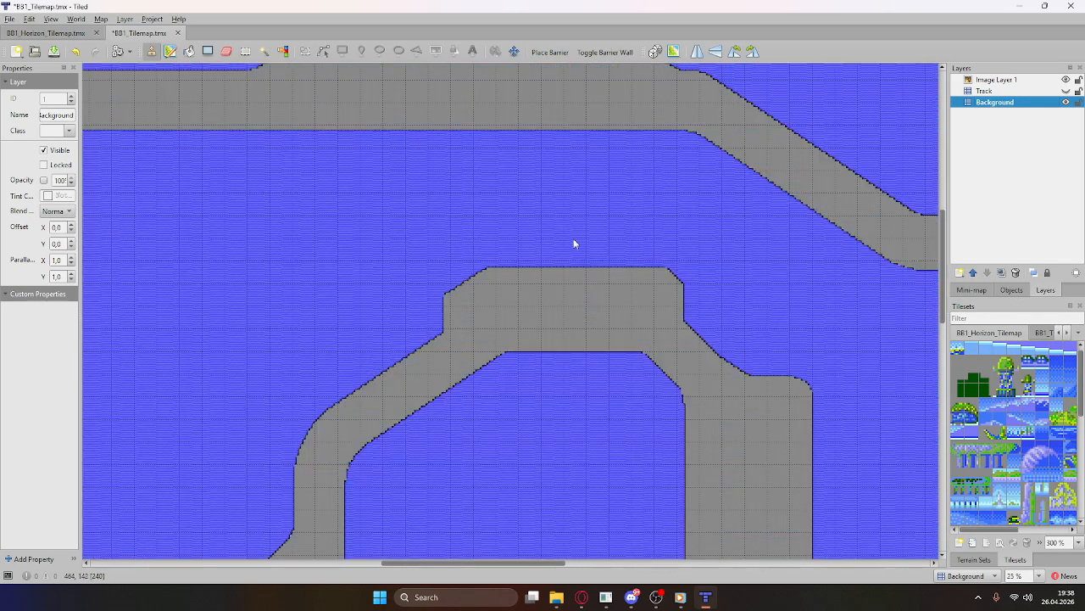
{"action": "scroll", "coordinate": [527, 239], "scroll_direction": "up", "scroll_amount": 1}
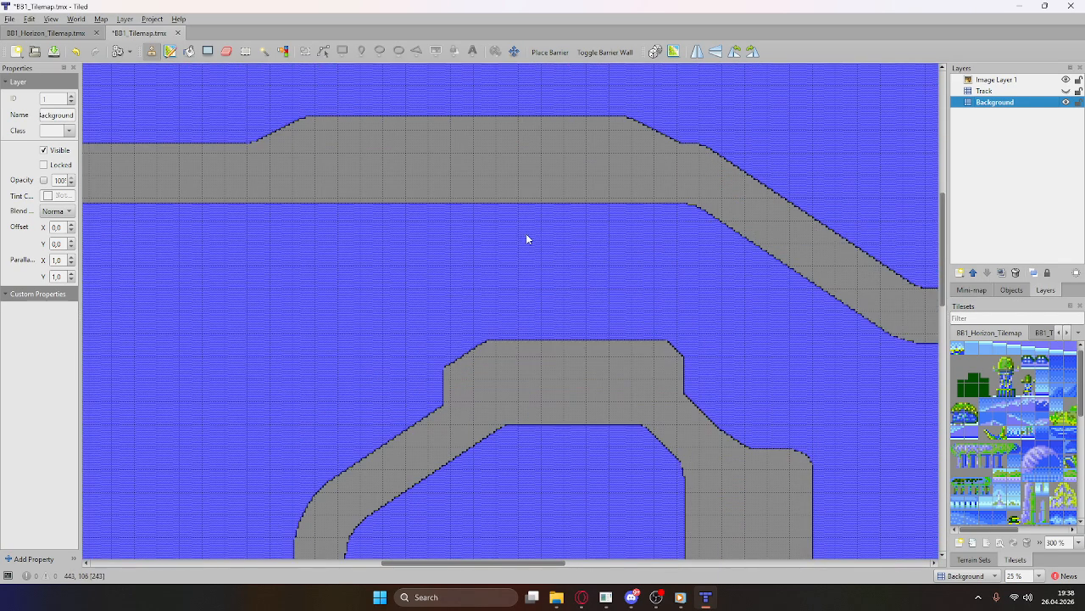
{"action": "left_click", "coordinate": [1065, 91]}
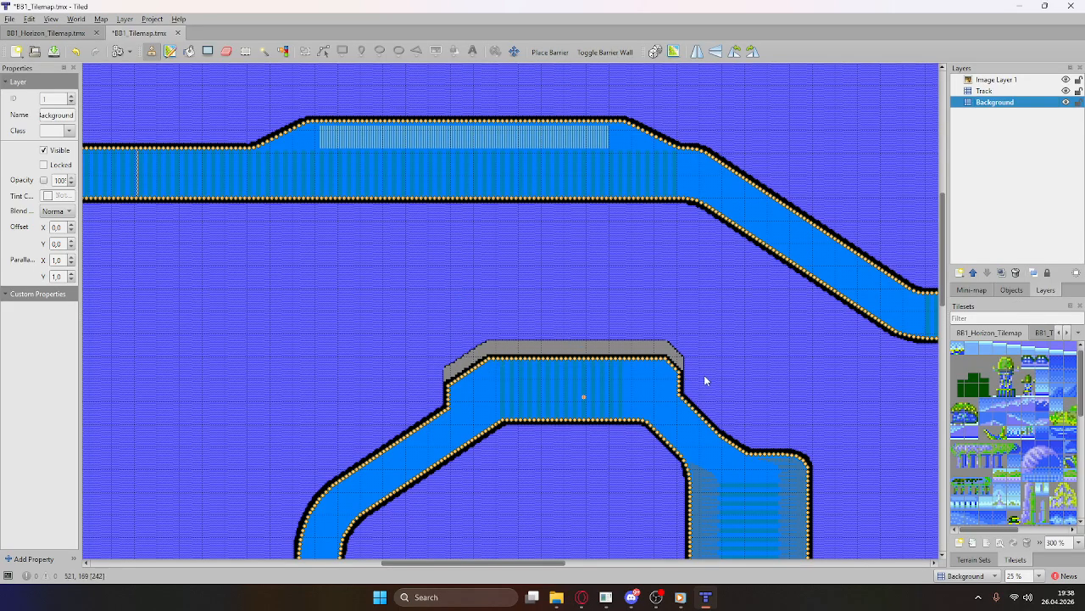
{"action": "left_click", "coordinate": [1066, 90]}
{"action": "scroll", "coordinate": [451, 216], "scroll_direction": "up", "scroll_amount": 2, "text": "ctrl"}
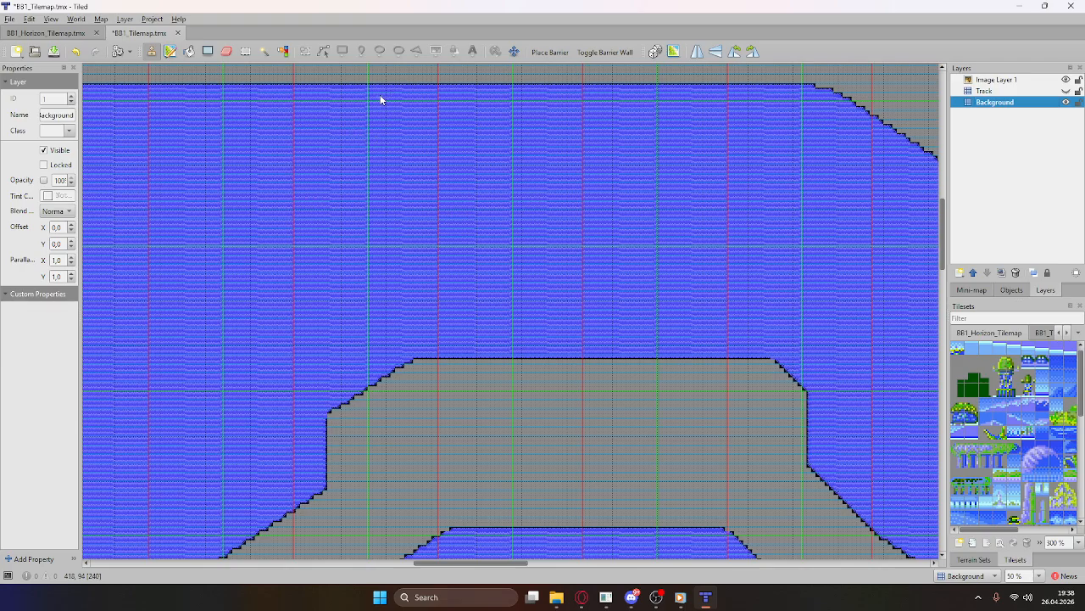
Step: Capture one full chunk of background water tiles above the striped section as a stamp, aligned to the chunk grid
{"action": "right_click_drag", "start_coordinate": [369, 103], "coordinate": [509, 246]}
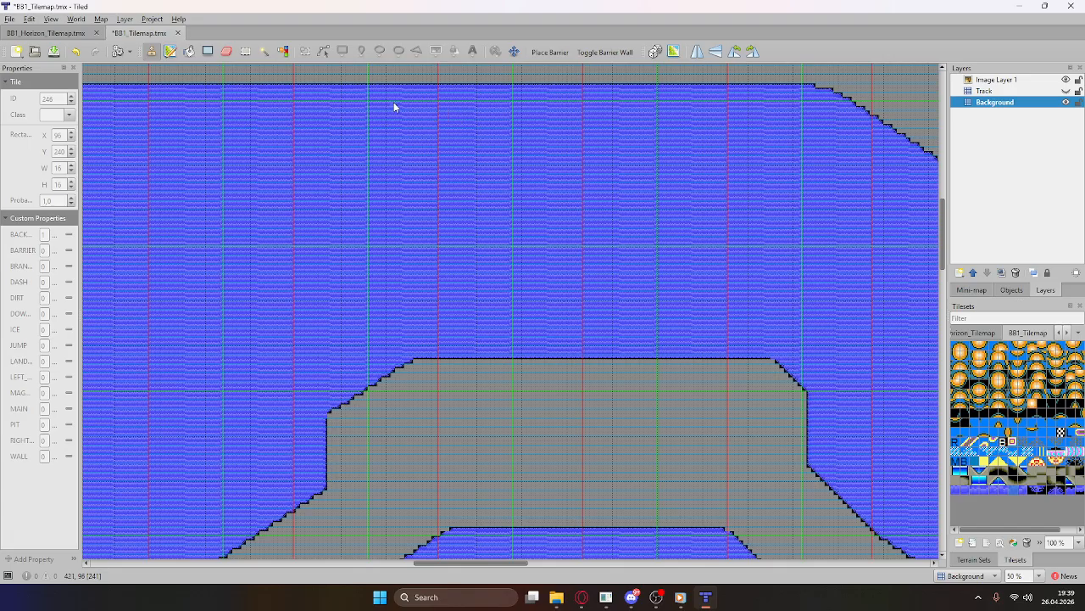
{"action": "right_click_drag", "start_coordinate": [371, 106], "coordinate": [440, 203]}
{"action": "right_click_drag", "start_coordinate": [508, 248], "coordinate": [507, 247]}
Step: Stamp the water chunk grid-aligned over the Background layer's empty area at the striped section's western end and along its upper edge
{"action": "scroll", "coordinate": [473, 247], "scroll_direction": "down", "scroll_amount": 3}
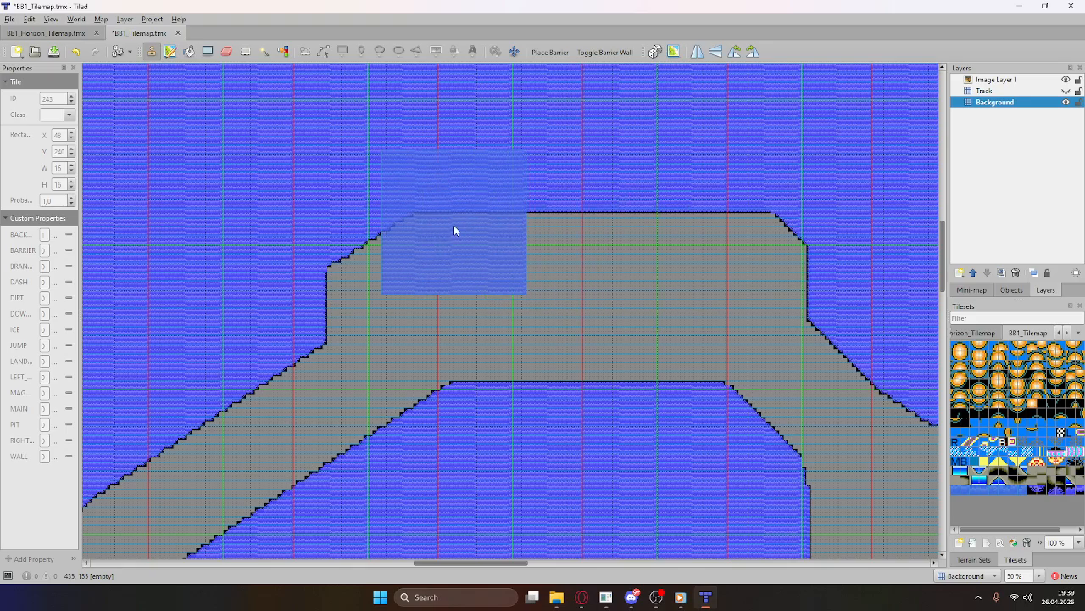
{"action": "scroll", "coordinate": [453, 229], "scroll_direction": "up", "scroll_amount": 2, "text": "ctrl"}
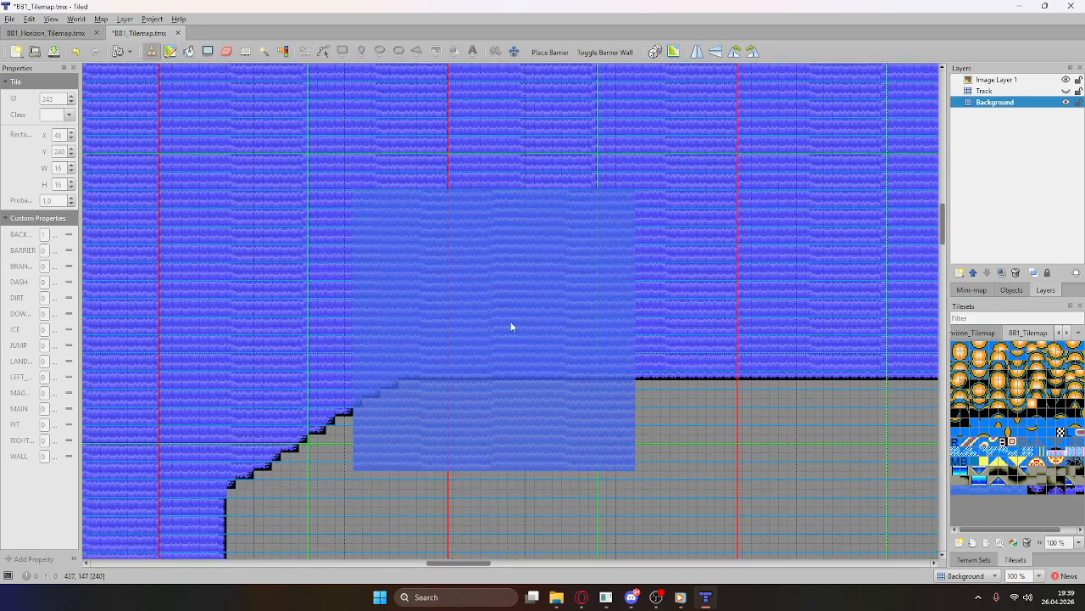
{"action": "left_click", "coordinate": [462, 308]}
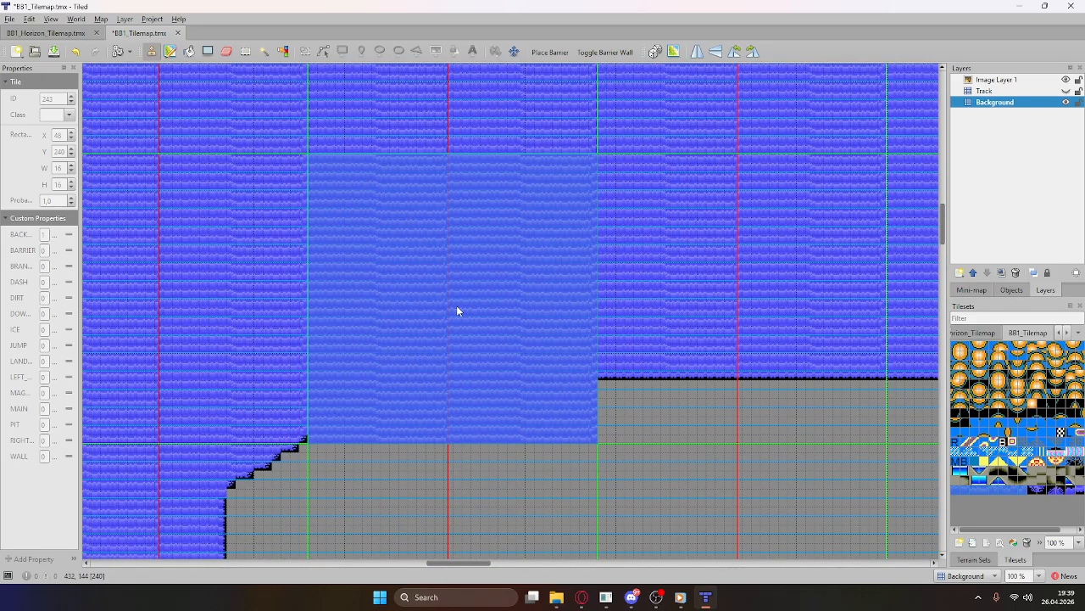
{"action": "scroll", "coordinate": [346, 303], "scroll_direction": "down", "scroll_amount": 2, "text": "ctrl"}
{"action": "scroll", "coordinate": [364, 453], "scroll_direction": "up", "scroll_amount": 2, "text": "ctrl"}
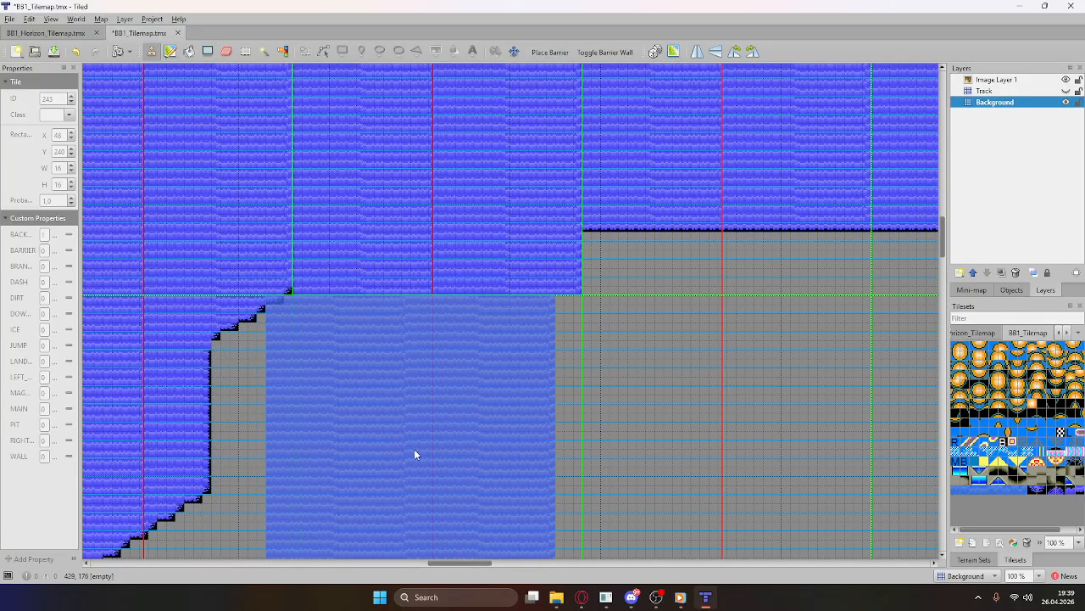
{"action": "scroll", "coordinate": [369, 302], "scroll_direction": "down", "scroll_amount": 1, "text": "ctrl"}
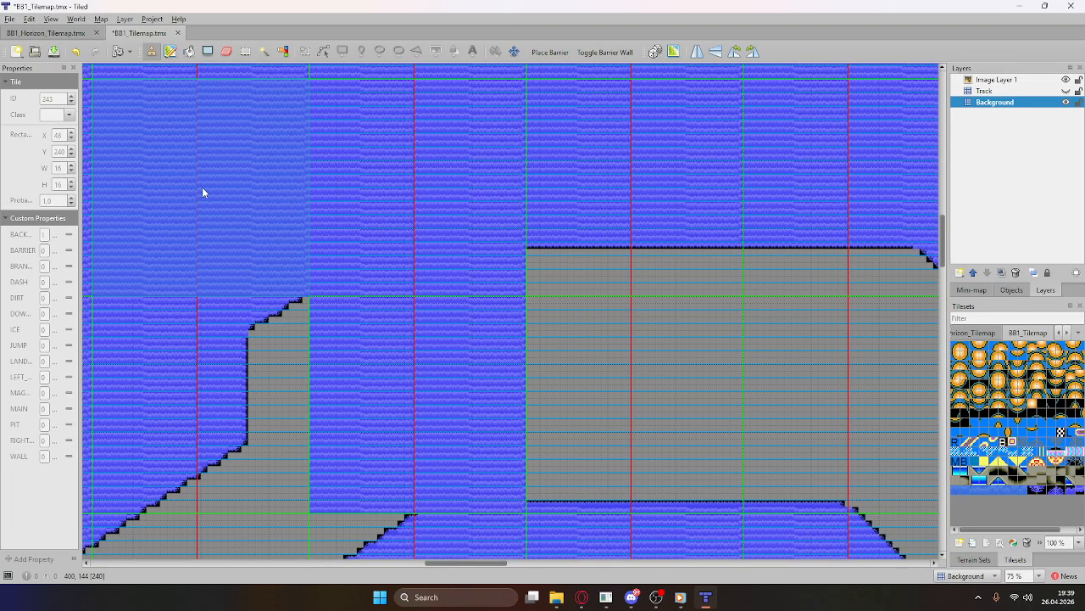
{"action": "scroll", "coordinate": [194, 368], "scroll_direction": "down", "scroll_amount": 2}
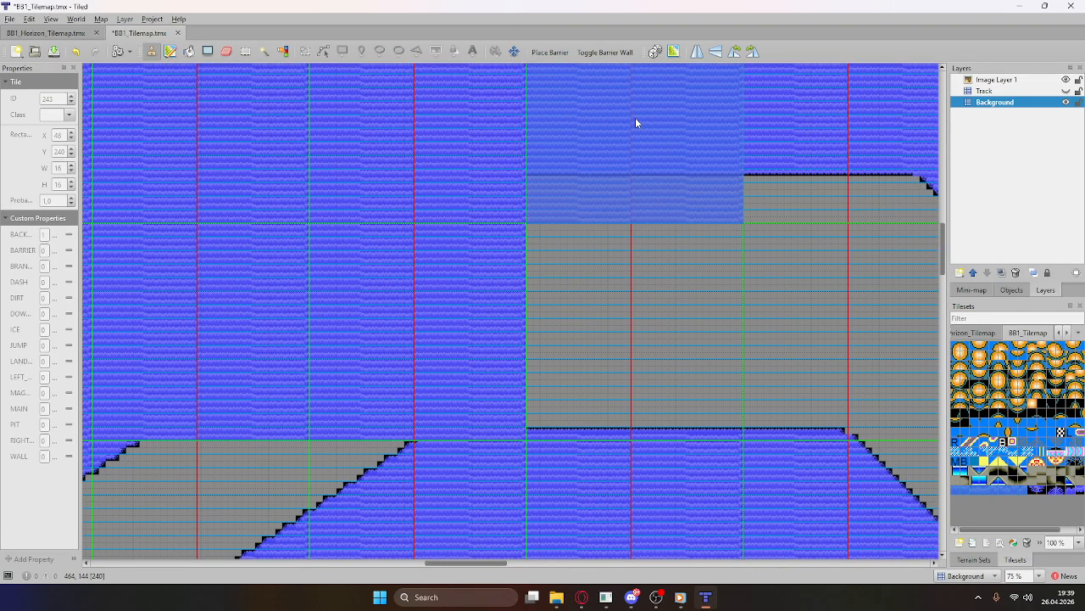
{"action": "scroll", "coordinate": [803, 209], "scroll_direction": "down", "scroll_amount": 2, "text": "ctrl"}
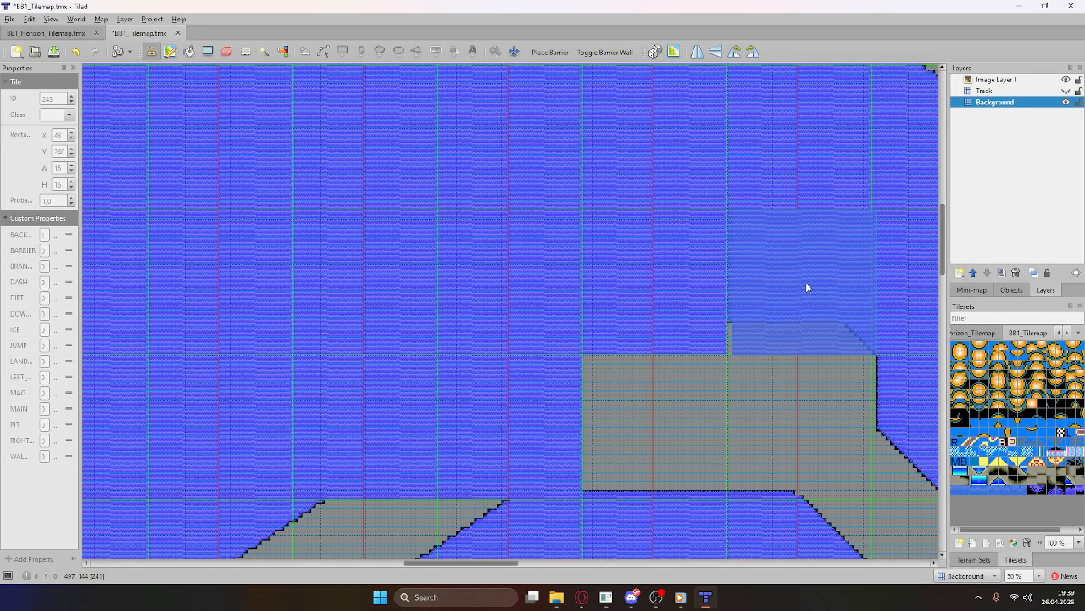
Step: Stamp the water chunk over the lower chunks at the striped section's eastern end, covering the leftover edge tiles
{"action": "scroll", "coordinate": [804, 289], "scroll_direction": "down", "scroll_amount": 3}
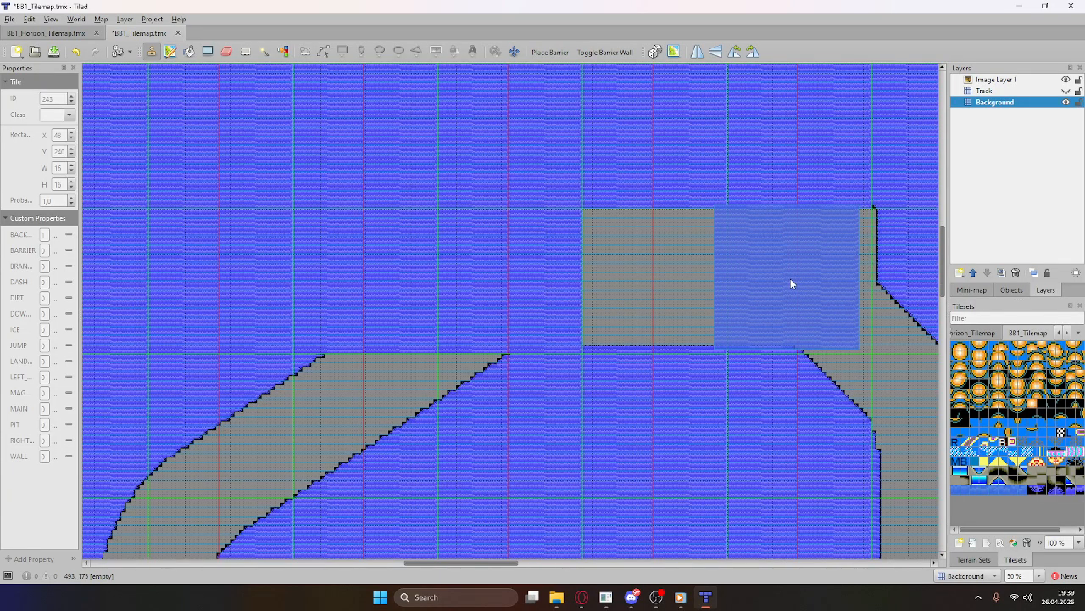
{"action": "left_click", "coordinate": [804, 288]}
{"action": "scroll", "coordinate": [690, 281], "scroll_direction": "down", "scroll_amount": 2, "text": "ctrl"}
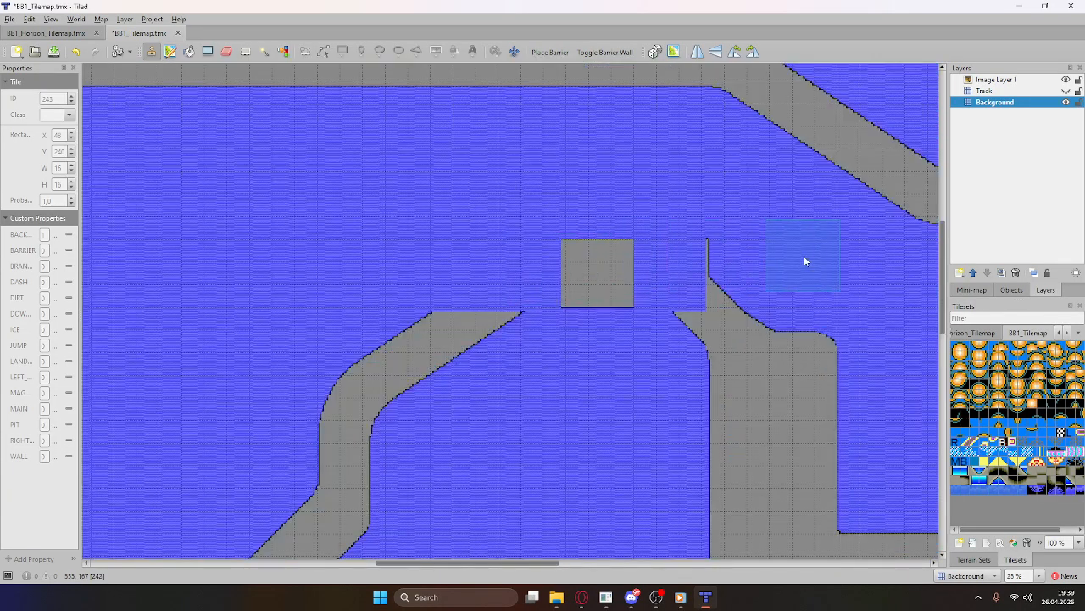
{"action": "scroll", "coordinate": [742, 271], "scroll_direction": "up", "scroll_amount": 3, "text": "ctrl"}
{"action": "left_click", "coordinate": [627, 319]}
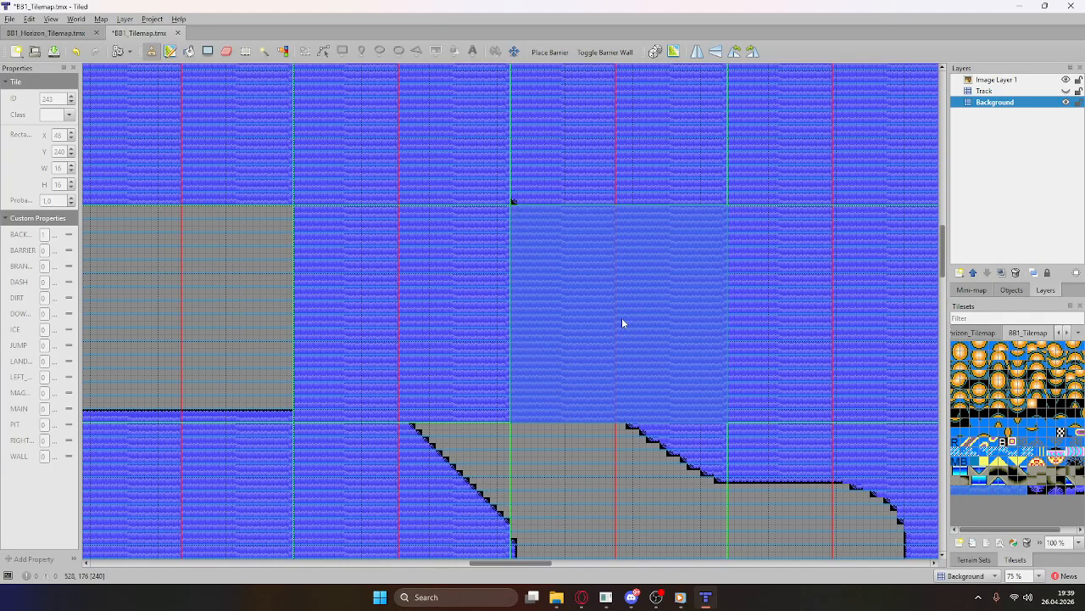
{"action": "scroll", "coordinate": [621, 317], "scroll_direction": "up", "scroll_amount": 2}
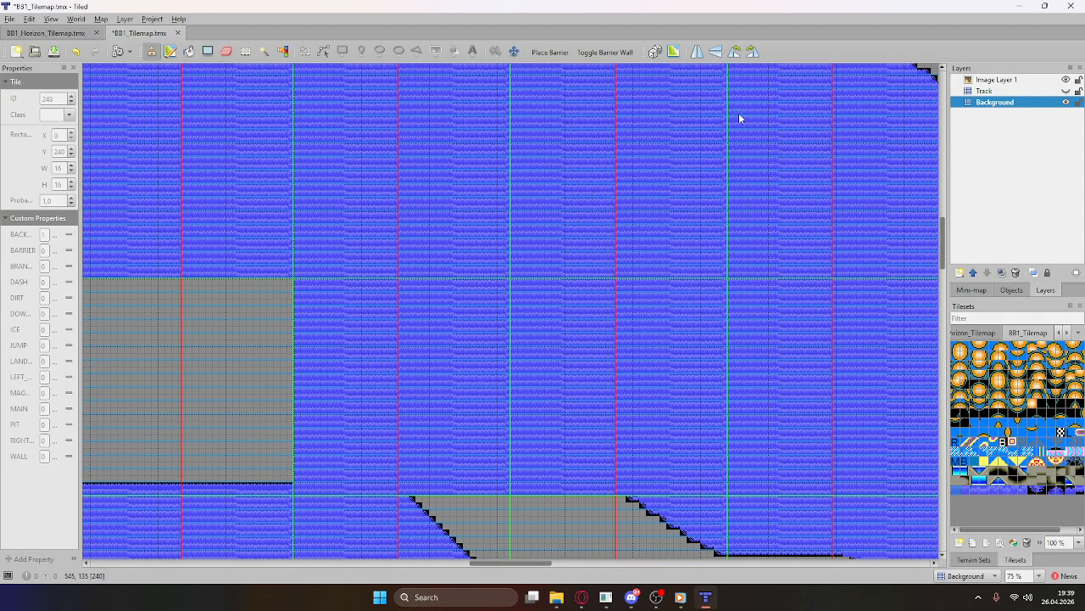
Step: Capture a water area of about 56 x 62 tiles and stamp it over the Background layer's remaining empty rectangle, and show the Track layer again
{"action": "scroll", "coordinate": [714, 122], "scroll_direction": "up", "scroll_amount": 2}
{"action": "scroll", "coordinate": [581, 298], "scroll_direction": "down", "scroll_amount": 4}
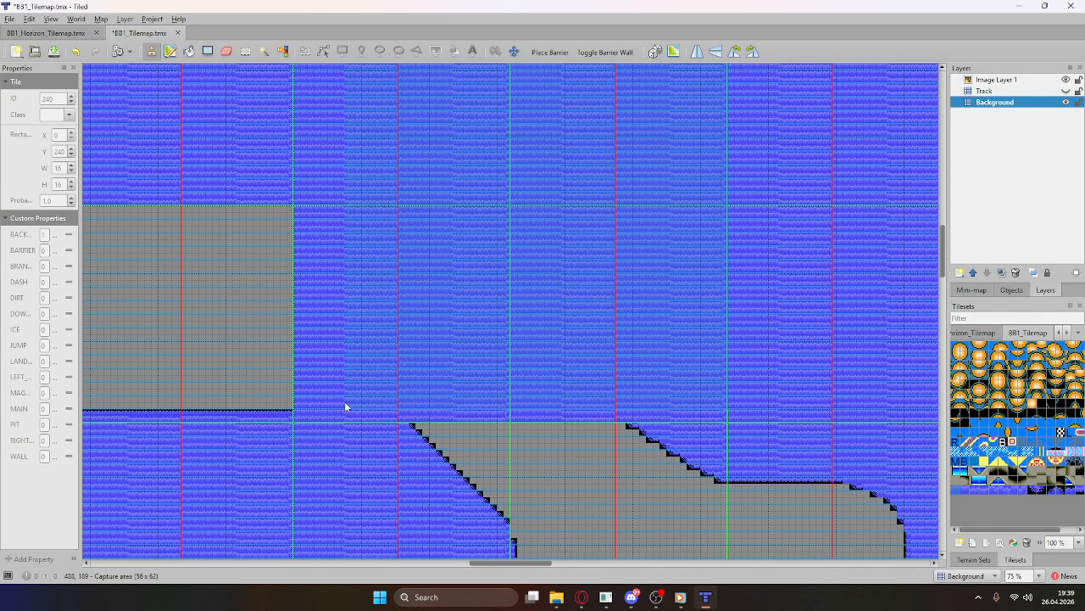
{"action": "right_click_drag", "start_coordinate": [297, 417], "coordinate": [297, 416]}
{"action": "scroll", "coordinate": [500, 363], "scroll_direction": "down", "scroll_amount": 3, "text": "ctrl"}
{"action": "scroll", "coordinate": [404, 340], "scroll_direction": "up", "scroll_amount": 3, "text": "ctrl"}
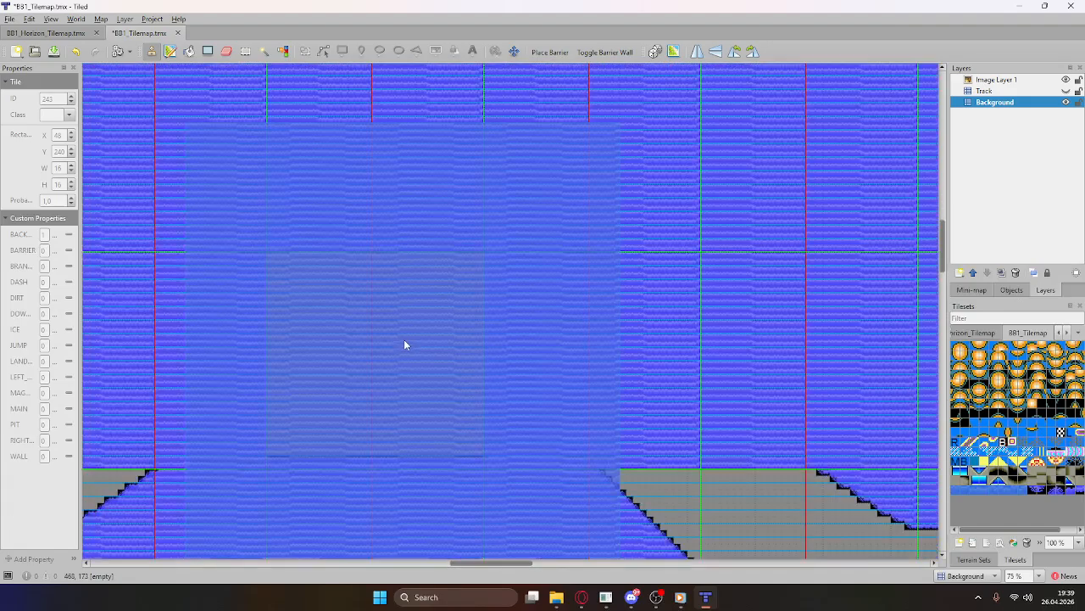
{"action": "scroll", "coordinate": [271, 474], "scroll_direction": "down", "scroll_amount": 3, "text": "ctrl"}
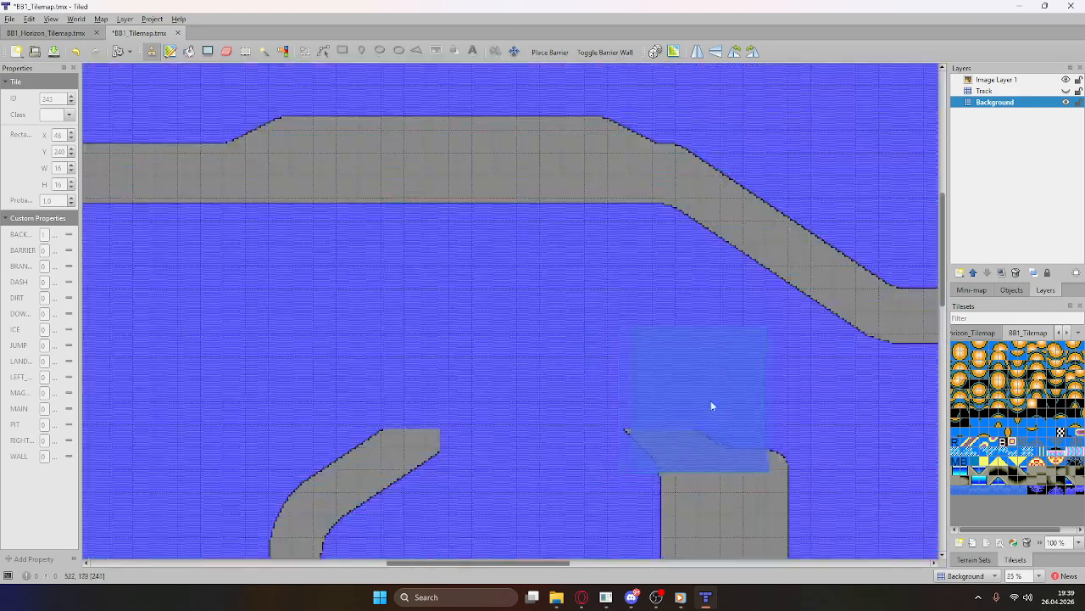
{"action": "scroll", "coordinate": [710, 400], "scroll_direction": "down", "scroll_amount": 4}
{"action": "right_click", "coordinate": [885, 193]}
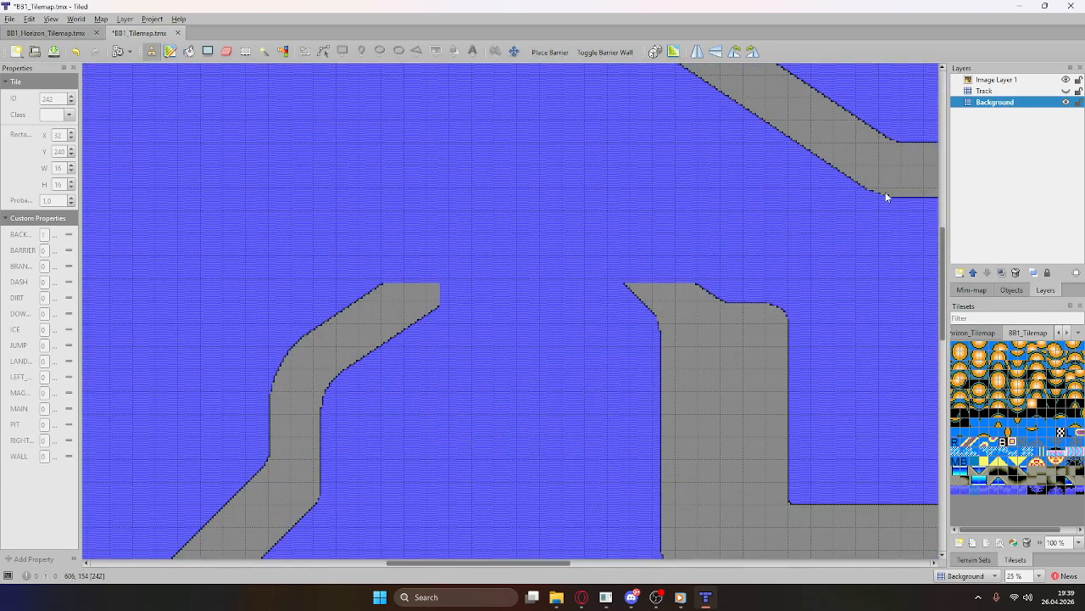
{"action": "left_click", "coordinate": [1066, 91]}
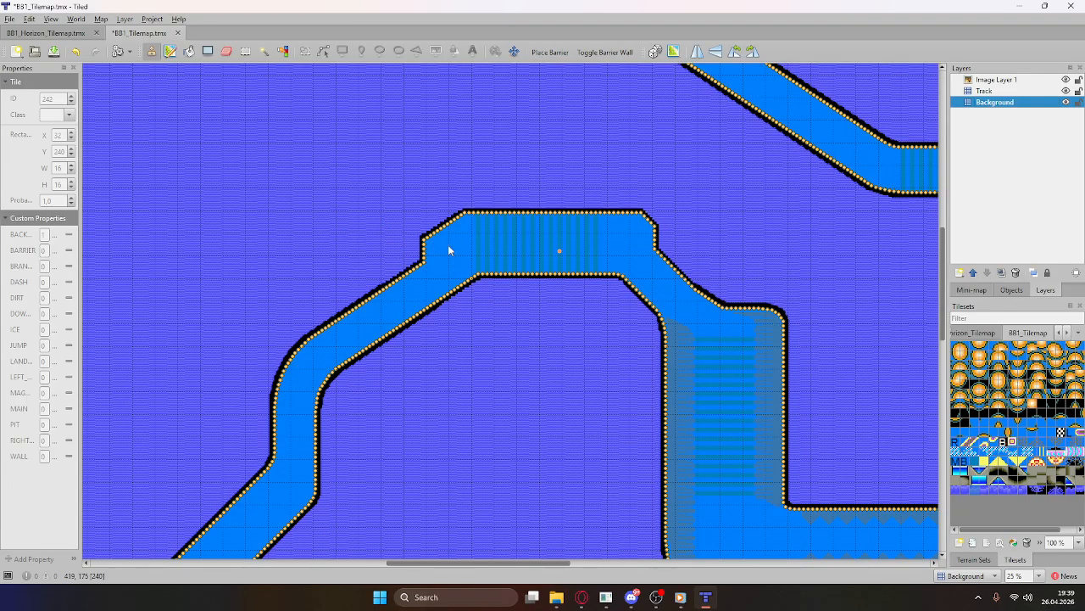
Step: Compare the outer edge of the diagonal wall west of the striped section with the Background layer hidden and shown
{"action": "scroll", "coordinate": [318, 322], "scroll_direction": "up", "scroll_amount": 6, "text": "ctrl"}
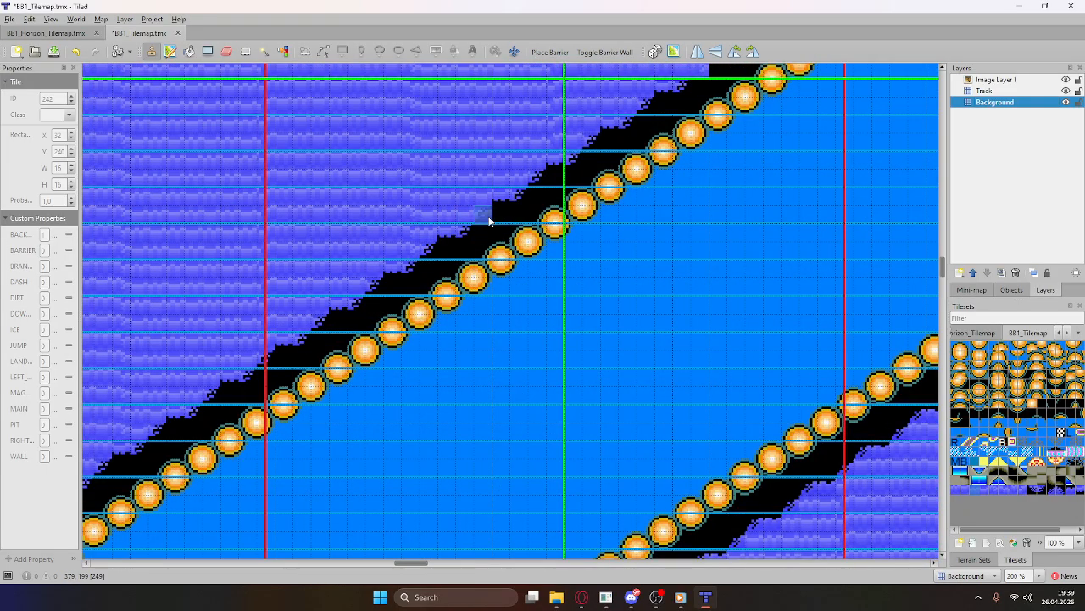
{"action": "left_click", "coordinate": [1066, 102]}
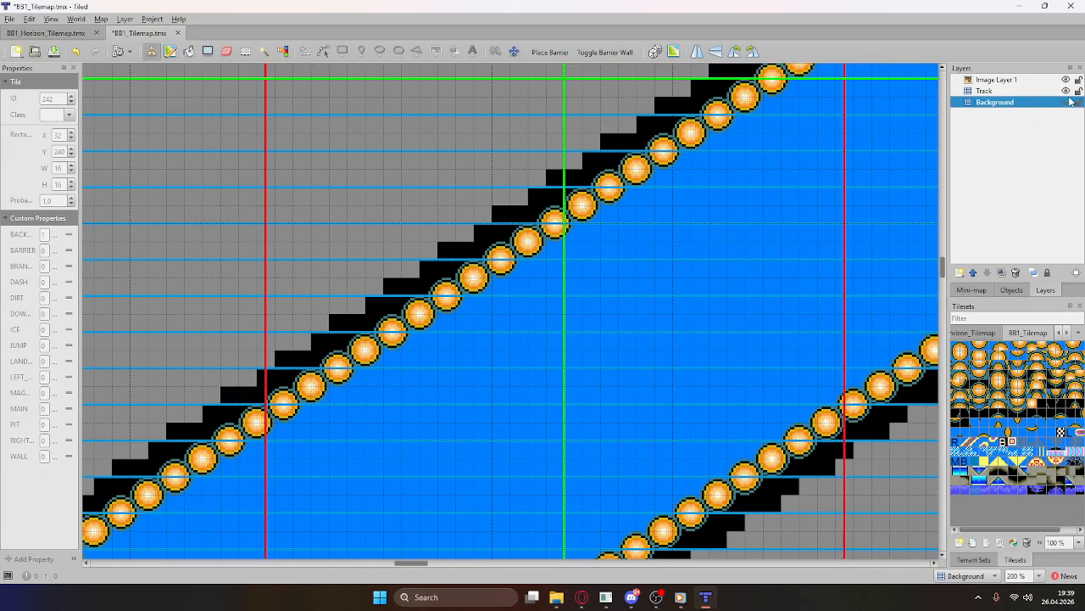
{"action": "left_click", "coordinate": [1066, 102]}
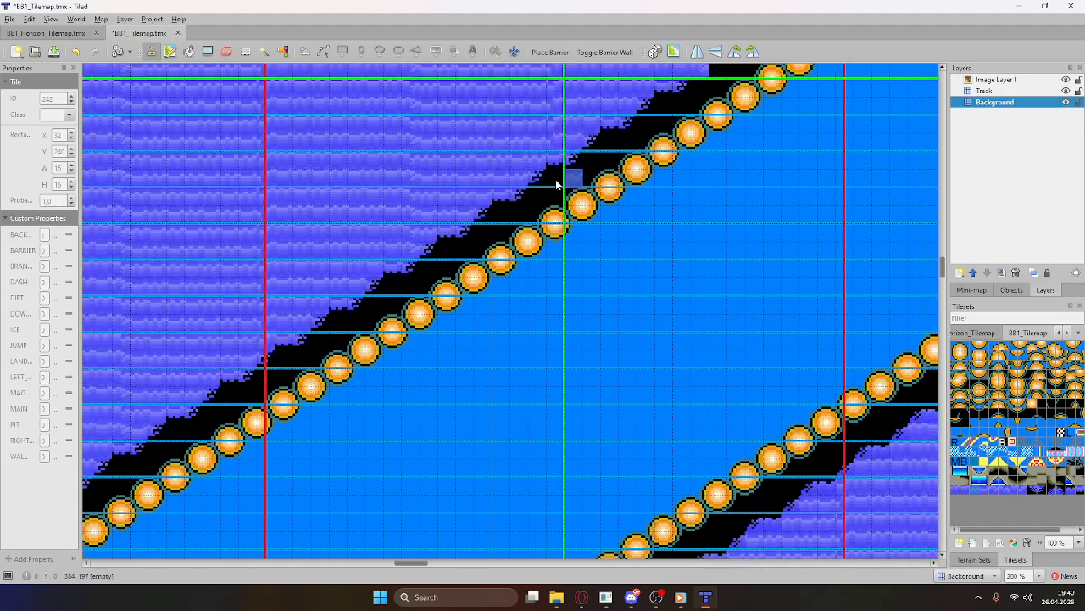
{"action": "scroll", "coordinate": [492, 216], "scroll_direction": "down", "scroll_amount": 2, "text": "ctrl"}
{"action": "scroll", "coordinate": [509, 224], "scroll_direction": "down", "scroll_amount": 2, "text": "ctrl"}
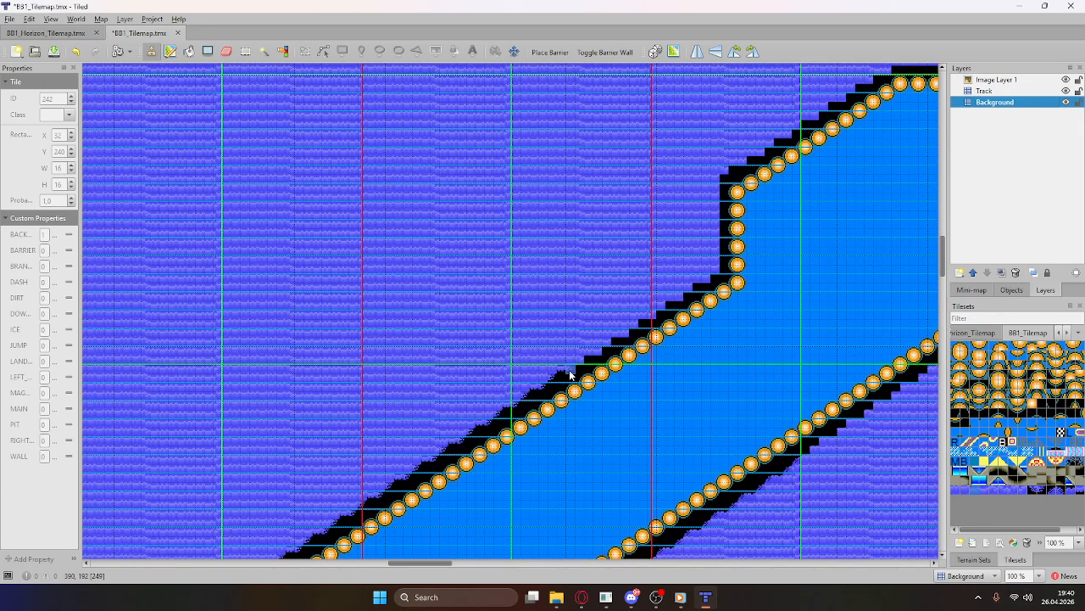
Step: Pick existing jagged shadow edge tiles from the Background layer and continue them along the diagonal wall west of the striped section
{"action": "scroll", "coordinate": [584, 371], "scroll_direction": "up", "scroll_amount": 4, "text": "ctrl"}
{"action": "mouse_move", "coordinate": [584, 371]}
{"action": "left_mouse_down"}
{"action": "mouse_move", "coordinate": [580, 360]}
{"action": "mouse_move", "coordinate": [617, 339]}
{"action": "mouse_move", "coordinate": [629, 316]}
{"action": "left_mouse_up"}
{"action": "right_click", "coordinate": [543, 372]}
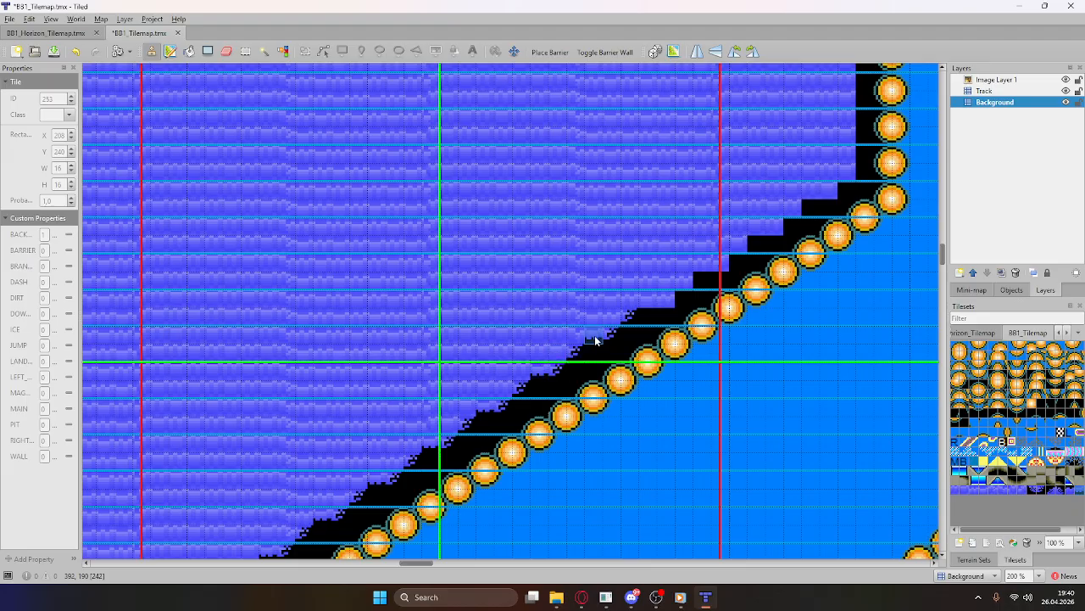
{"action": "left_click", "coordinate": [624, 319]}
{"action": "right_click", "coordinate": [660, 313]}
{"action": "left_click", "coordinate": [663, 303]}
{"action": "right_click", "coordinate": [598, 336]}
{"action": "left_click", "coordinate": [646, 303]}
Step: Paint a continuous strip of jagged shadow edge tiles on the Background layer along the striped section's upper wall, undoing any misplaced strip
{"action": "scroll", "coordinate": [867, 192], "scroll_direction": "down", "scroll_amount": 2, "text": "ctrl"}
{"action": "middle_click_drag", "start_coordinate": [900, 194], "coordinate": [674, 246]}
{"action": "scroll", "coordinate": [674, 246], "scroll_direction": "down", "scroll_amount": 5, "text": "ctrl"}
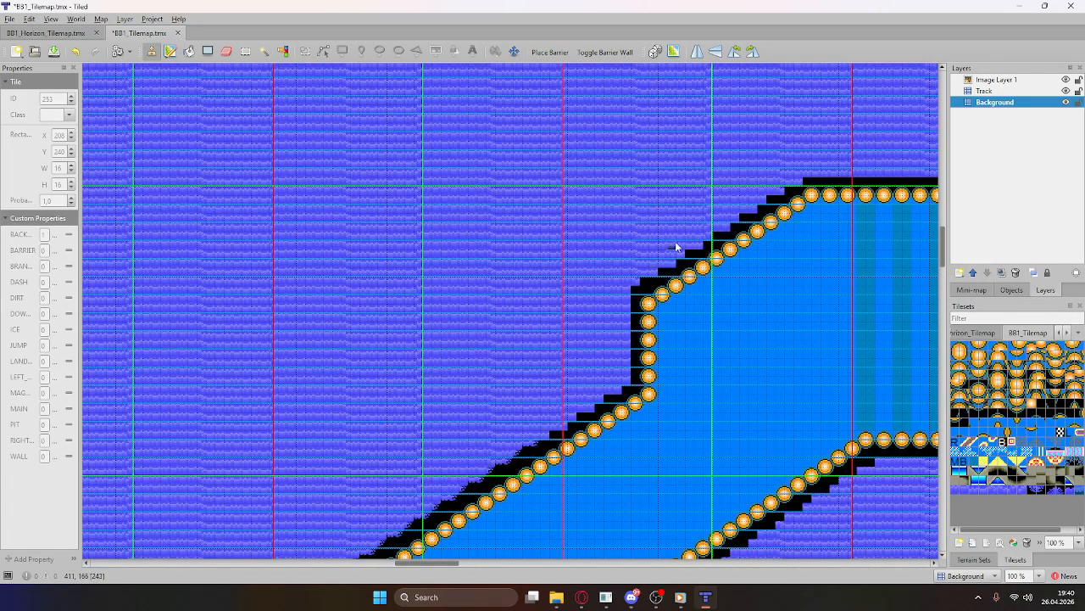
{"action": "scroll", "coordinate": [622, 249], "scroll_direction": "up", "scroll_amount": 2, "text": "ctrl"}
{"action": "scroll", "coordinate": [712, 246], "scroll_direction": "up", "scroll_amount": 2, "text": "ctrl"}
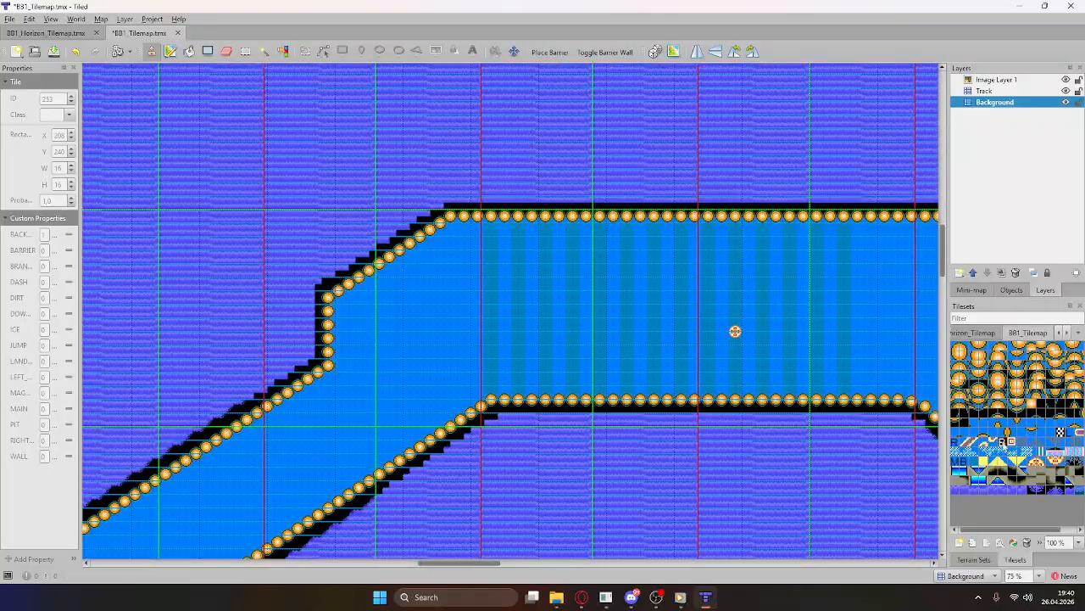
{"action": "left_click_drag", "start_coordinate": [738, 207], "coordinate": [552, 195]}
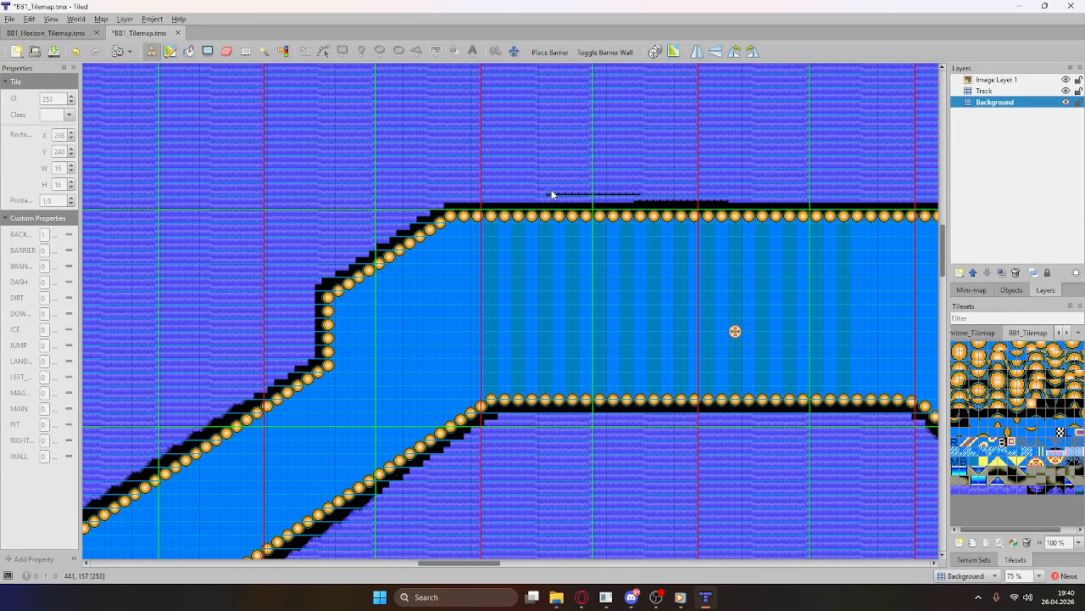
{"action": "left_click", "coordinate": [76, 52]}
{"action": "scroll", "coordinate": [613, 188], "scroll_direction": "up", "scroll_amount": 1, "text": "ctrl"}
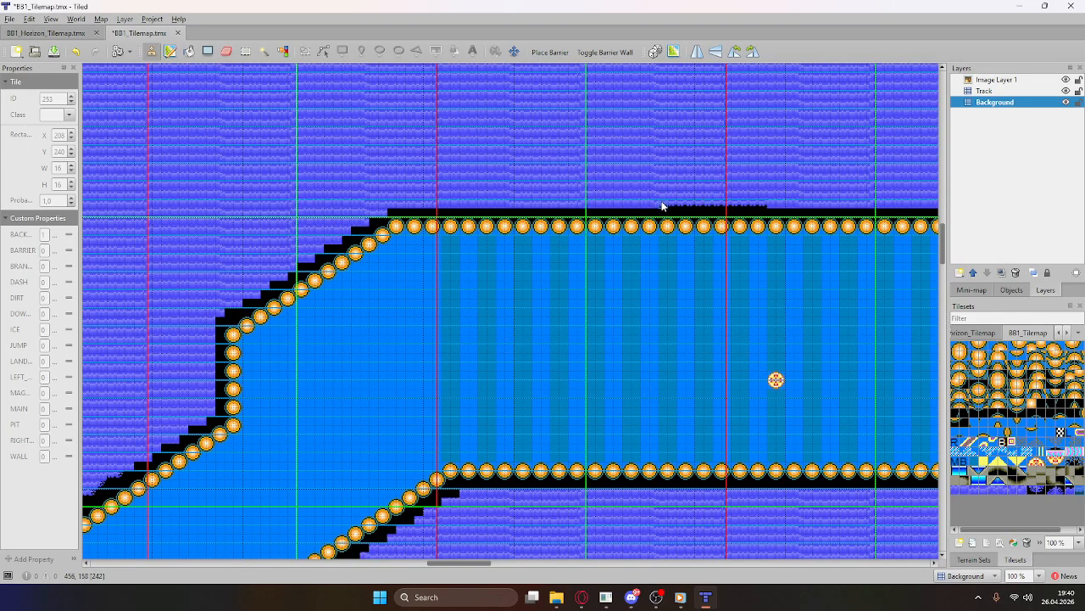
{"action": "scroll", "coordinate": [662, 206], "scroll_direction": "left", "scroll_amount": 5}
{"action": "scroll", "coordinate": [662, 206], "scroll_direction": "right", "scroll_amount": 3}
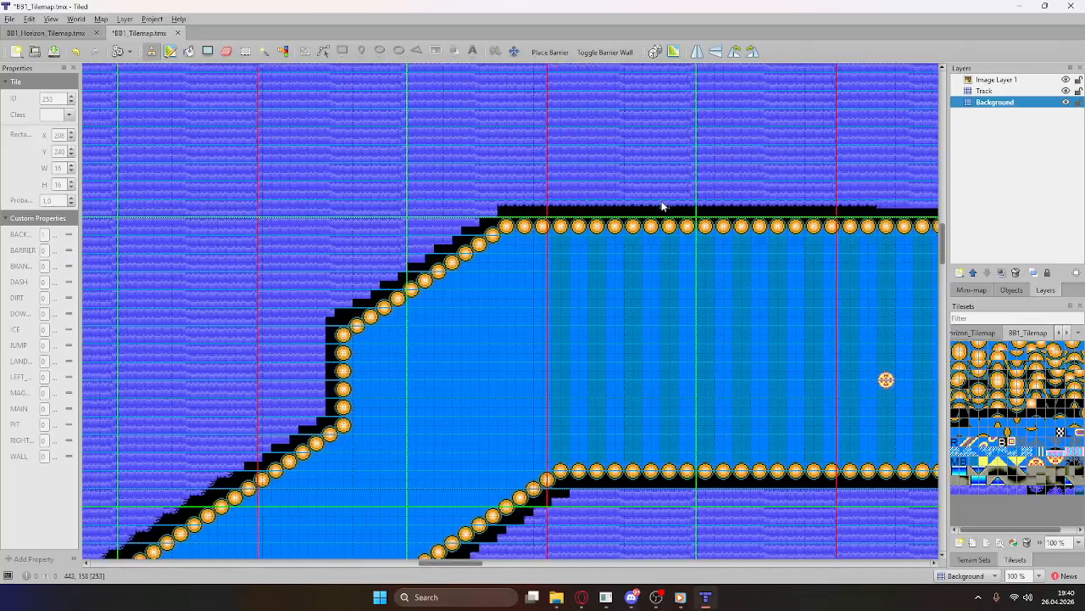
{"action": "scroll", "coordinate": [662, 206], "scroll_direction": "right", "scroll_amount": 10}
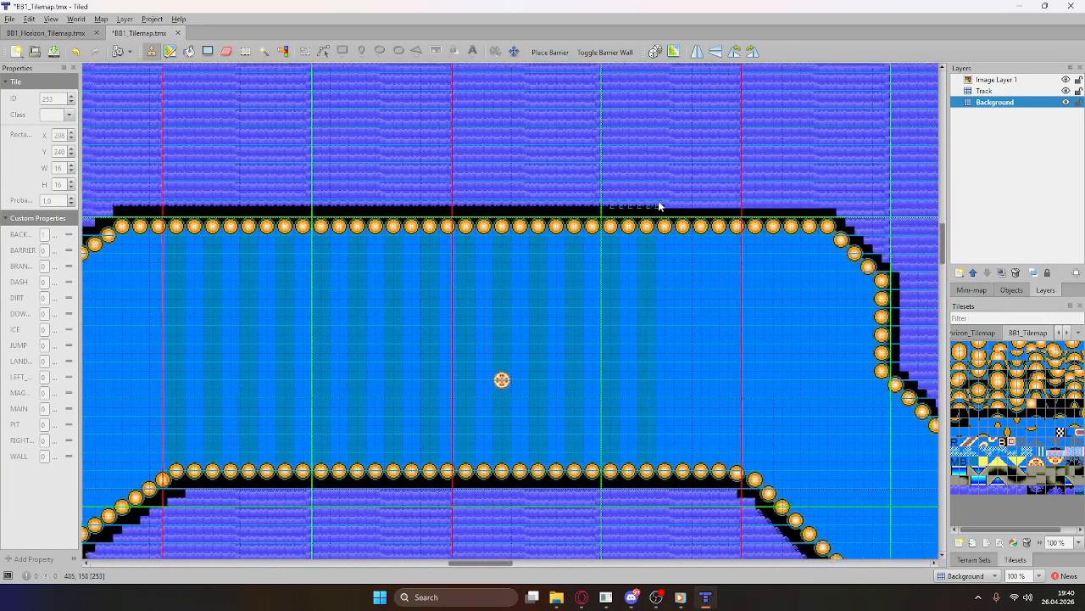
{"action": "scroll", "coordinate": [660, 206], "scroll_direction": "right", "scroll_amount": 4}
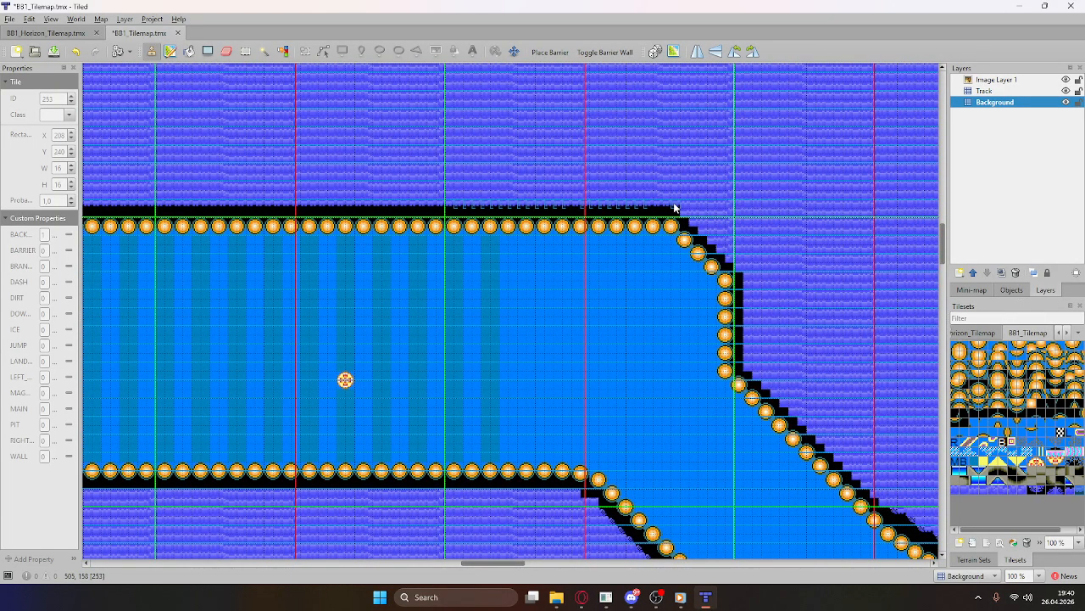
Step: Save the BB1 tilemap, check the whole track, and close Tiled
{"action": "scroll", "coordinate": [674, 207], "scroll_direction": "down", "scroll_amount": 3, "text": "ctrl"}
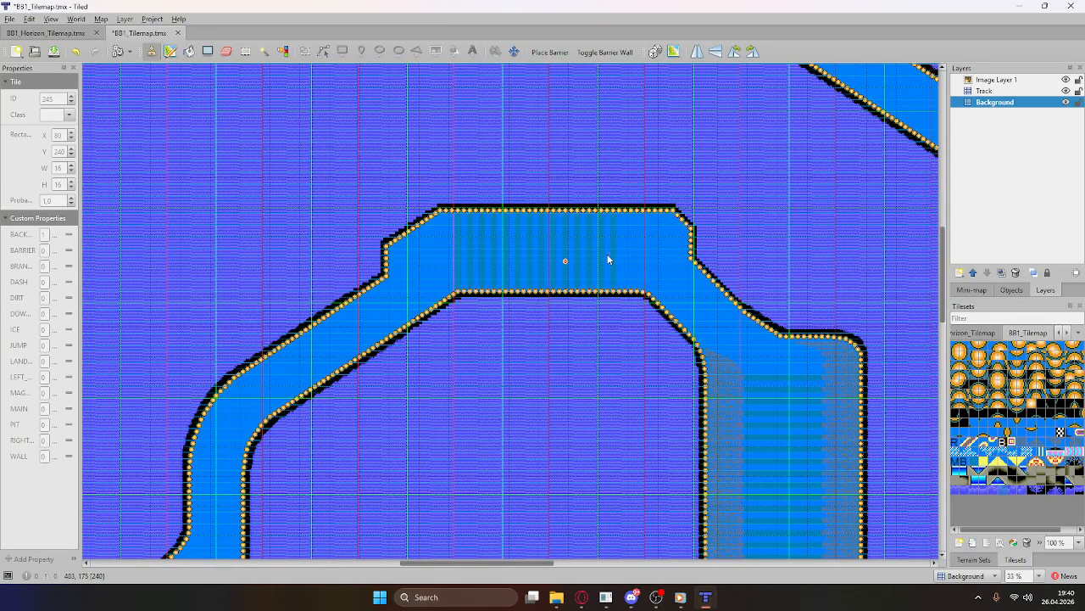
{"action": "scroll", "coordinate": [537, 145], "scroll_direction": "down", "scroll_amount": 1, "text": "ctrl"}
{"action": "key", "text": "ctrl+s"}
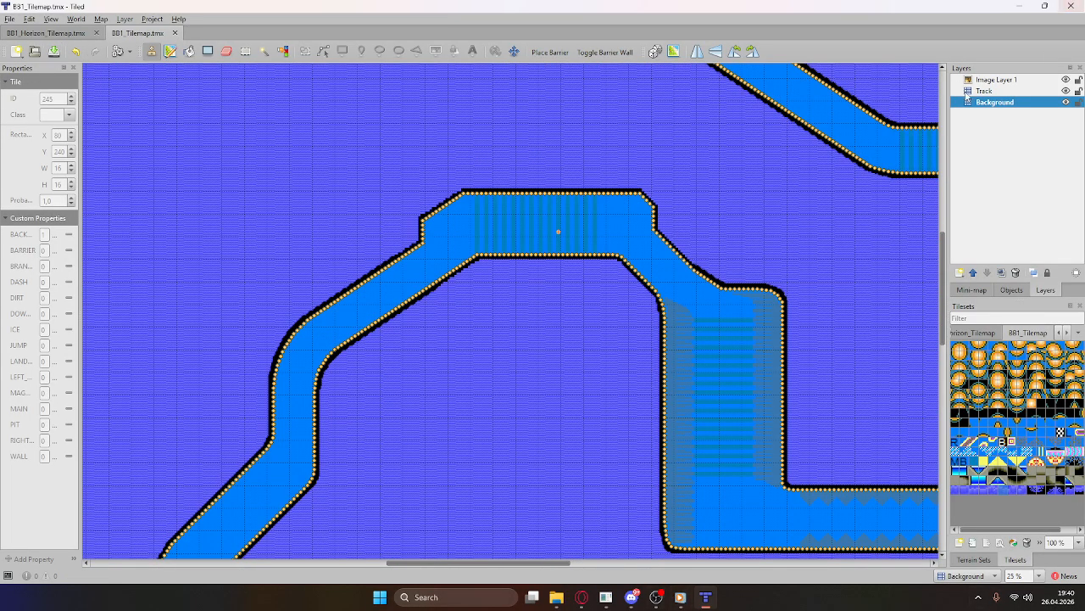
{"action": "scroll", "coordinate": [619, 214], "scroll_direction": "down", "scroll_amount": 2, "text": "ctrl"}
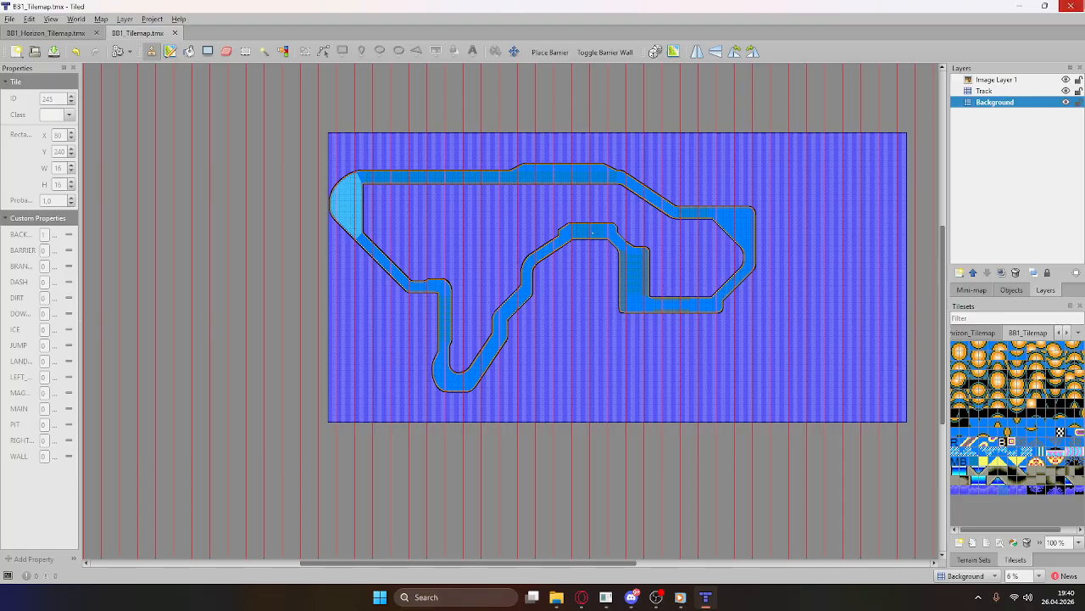
{"action": "key", "text": "alt+F4"}
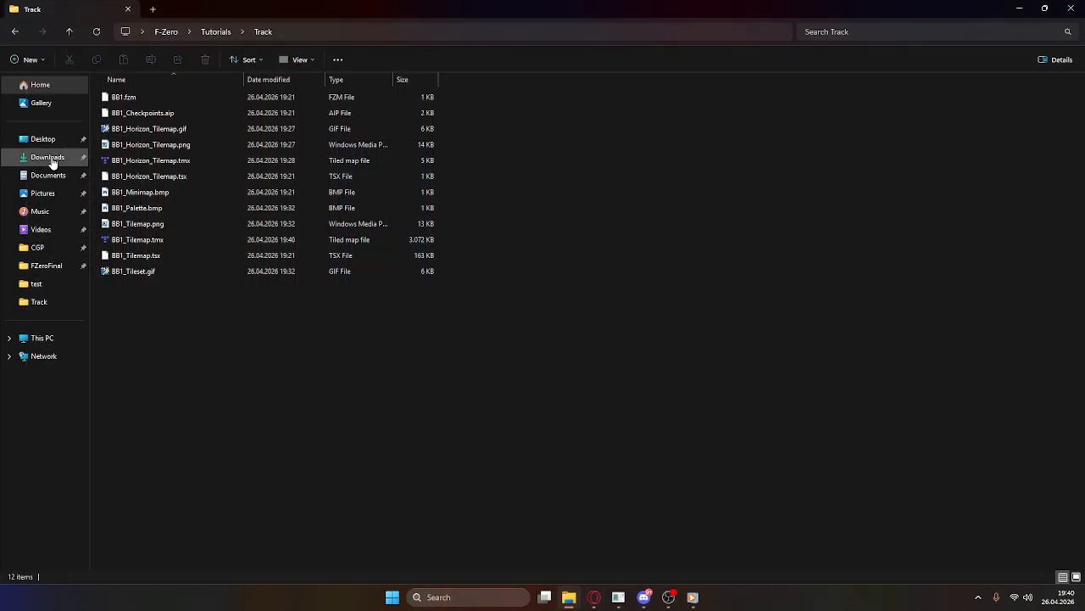
Step: Switch to FZ Edit and examine the edited BB1 track around the striped section, the upper straight and the eastern loop
{"action": "left_click", "coordinate": [622, 599]}
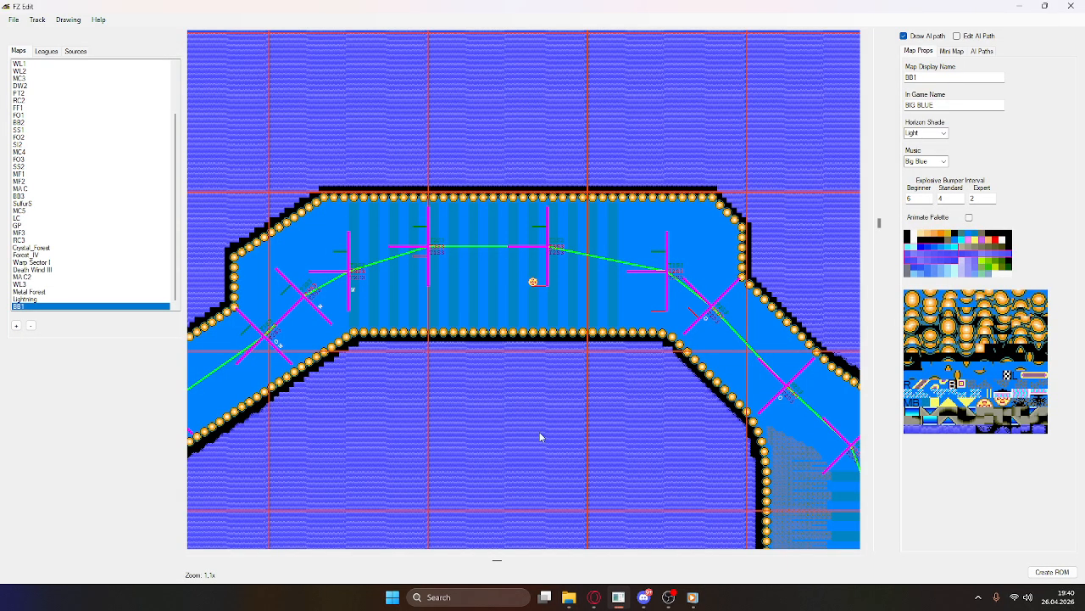
{"action": "scroll", "coordinate": [546, 327], "scroll_direction": "down", "scroll_amount": 2}
{"action": "scroll", "coordinate": [346, 243], "scroll_direction": "up", "scroll_amount": 2}
{"action": "scroll", "coordinate": [509, 200], "scroll_direction": "up", "scroll_amount": 4}
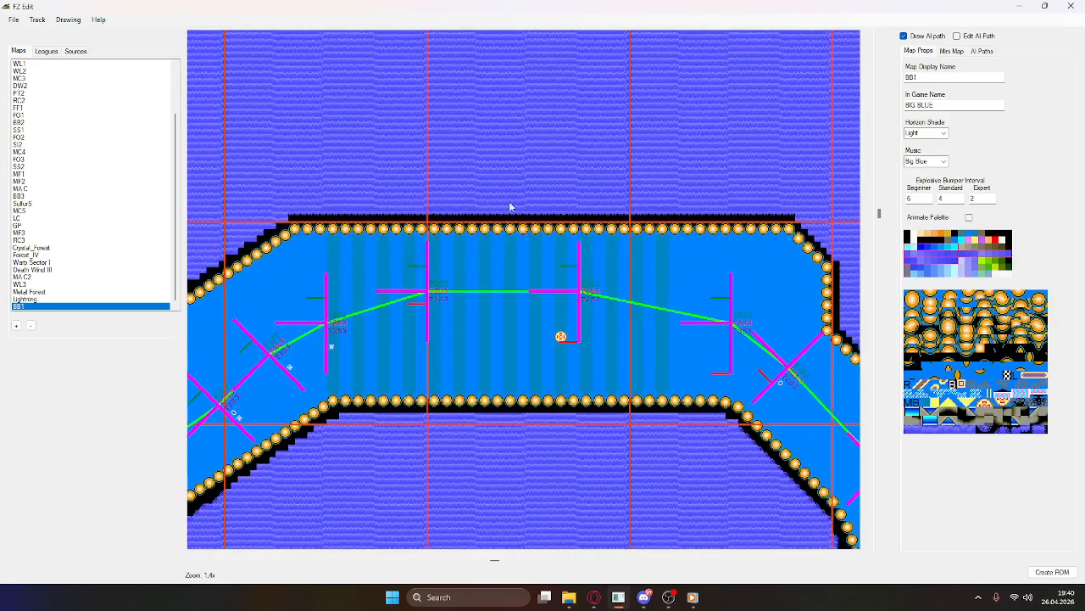
{"action": "scroll", "coordinate": [611, 203], "scroll_direction": "down", "scroll_amount": 4}
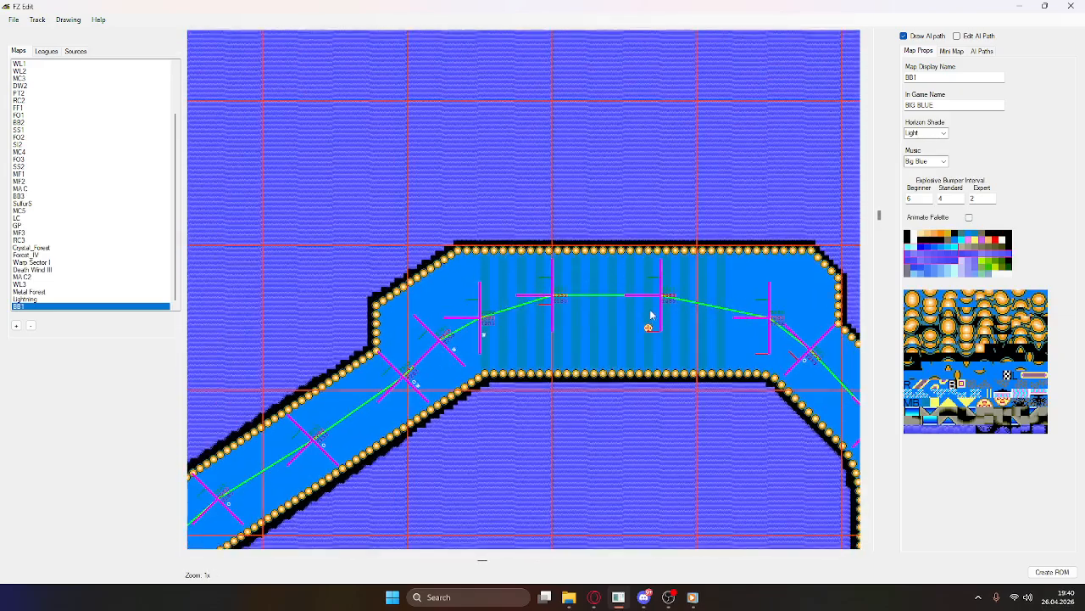
{"action": "scroll", "coordinate": [576, 248], "scroll_direction": "down", "scroll_amount": 1}
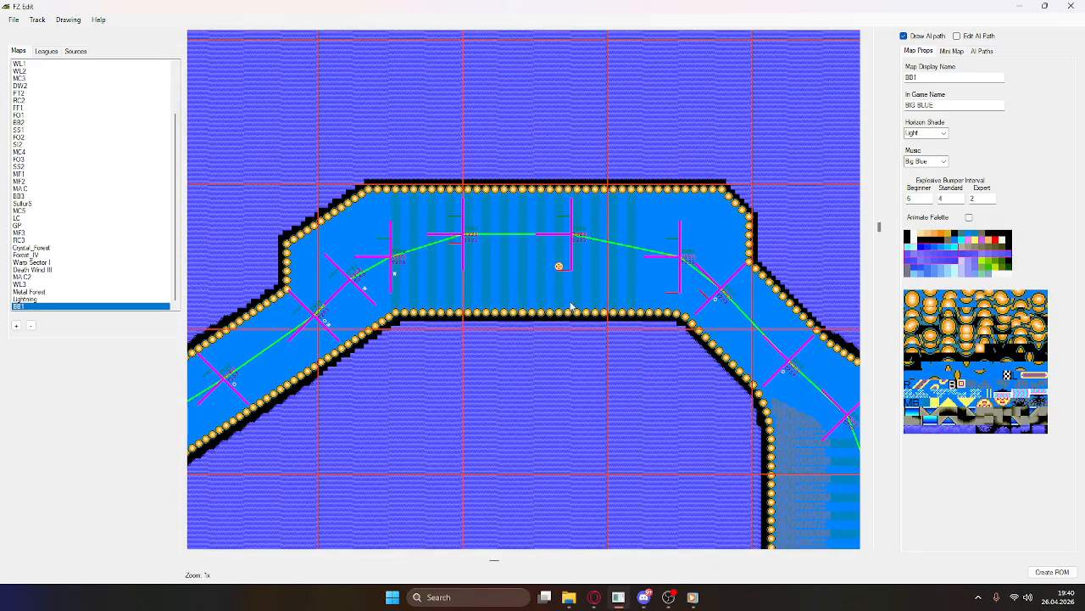
{"action": "scroll", "coordinate": [519, 248], "scroll_direction": "down", "scroll_amount": 5}
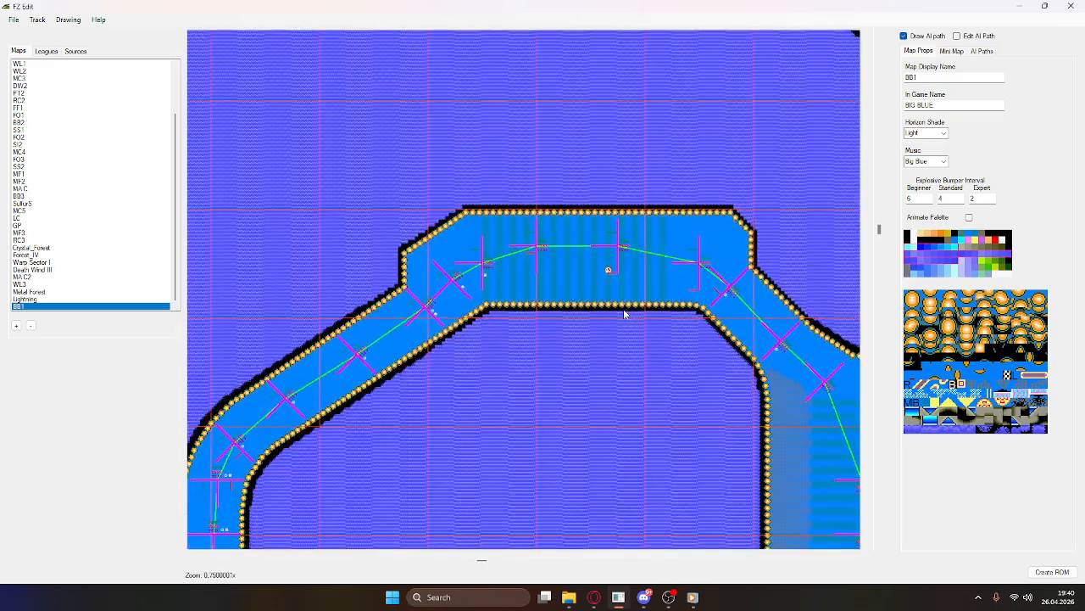
{"action": "scroll", "coordinate": [545, 295], "scroll_direction": "down", "scroll_amount": 3}
{"action": "middle_click_drag", "start_coordinate": [753, 331], "coordinate": [470, 293]}
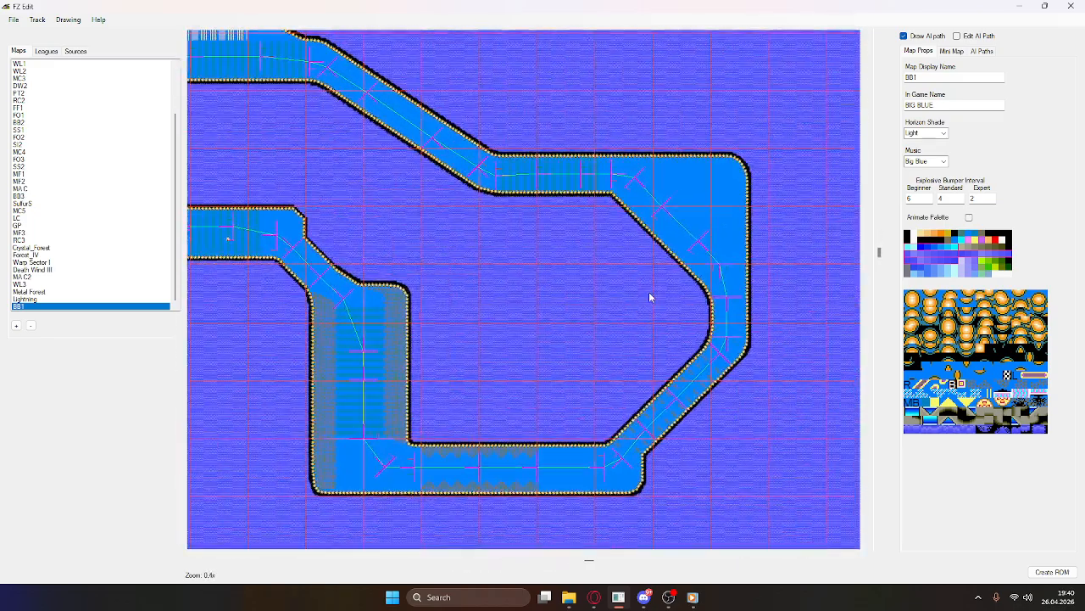
{"action": "middle_click_drag", "start_coordinate": [407, 122], "coordinate": [556, 254]}
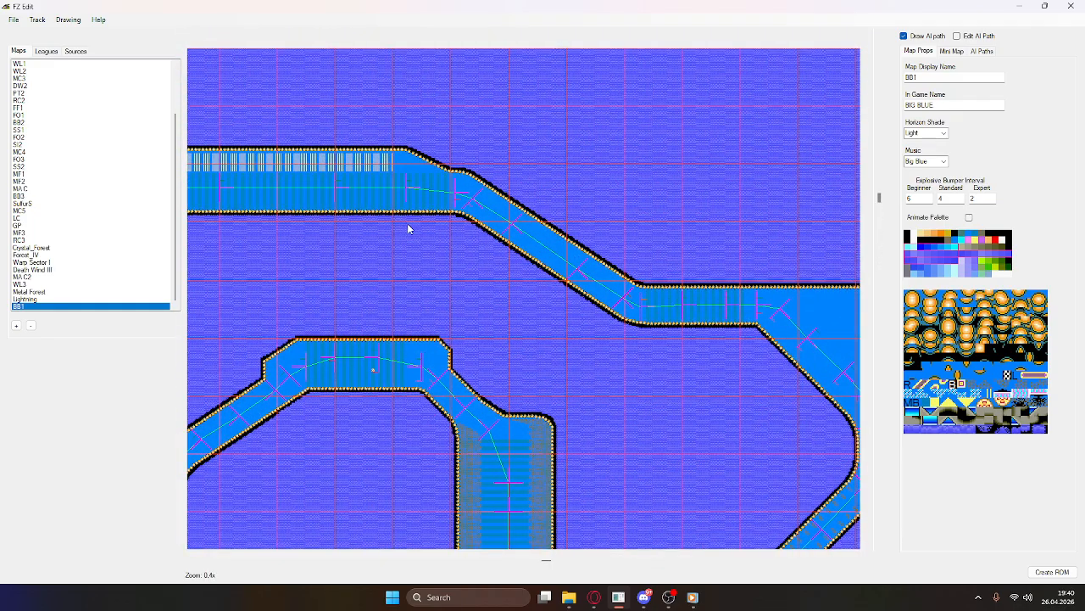
{"action": "scroll", "coordinate": [419, 311], "scroll_direction": "up", "scroll_amount": 5}
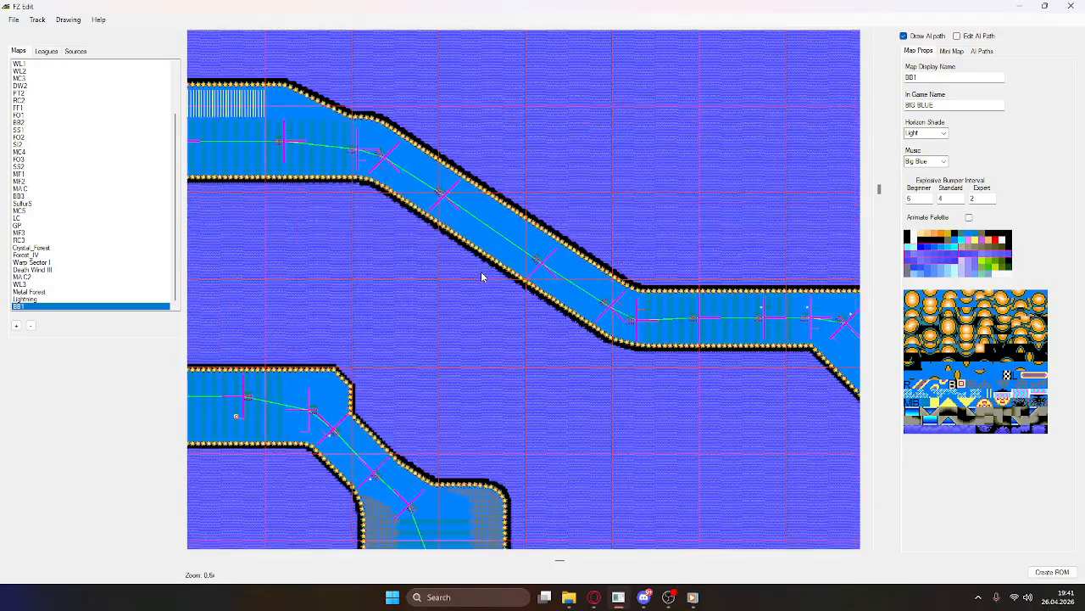
{"action": "middle_click_drag", "start_coordinate": [649, 306], "coordinate": [407, 236]}
{"action": "scroll", "coordinate": [407, 236], "scroll_direction": "down", "scroll_amount": 2}
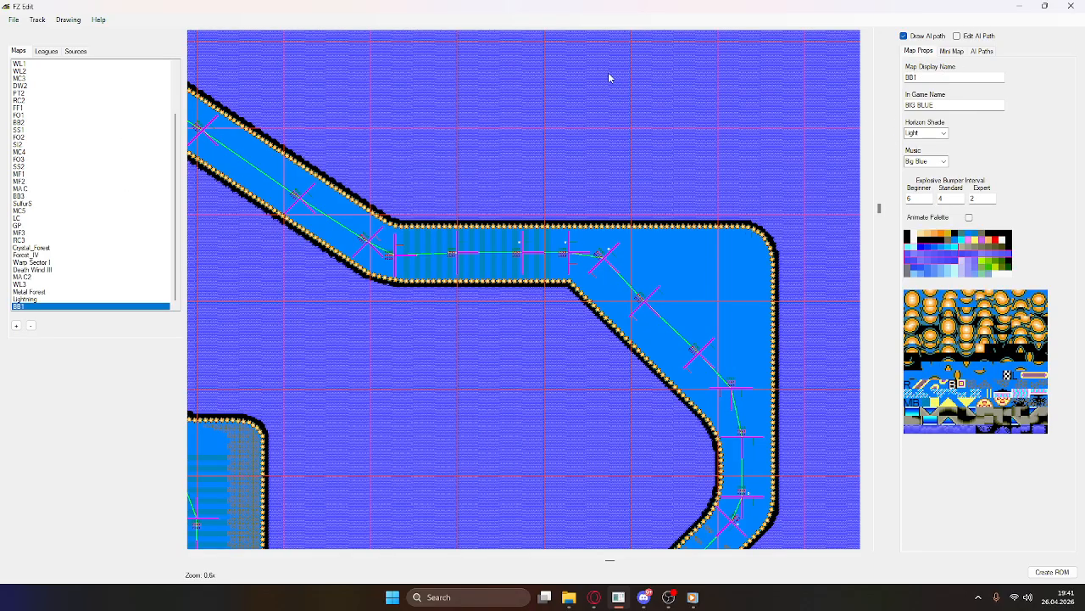
Step: Try adding $ characters to the BB1 map's in-game name
{"action": "left_click", "coordinate": [940, 105]}
{"action": "type", "text": "dejddahS"}
{"action": "type", "text": "$$$$"}
{"action": "key", "text": "BackSpace"}
{"action": "key", "text": "BackSpace"}
Step: Examine the in-game names of the MC4 and MC3 maps, and reselect the BB1 map
{"action": "scroll", "coordinate": [34, 165], "scroll_direction": "up", "scroll_amount": 3}
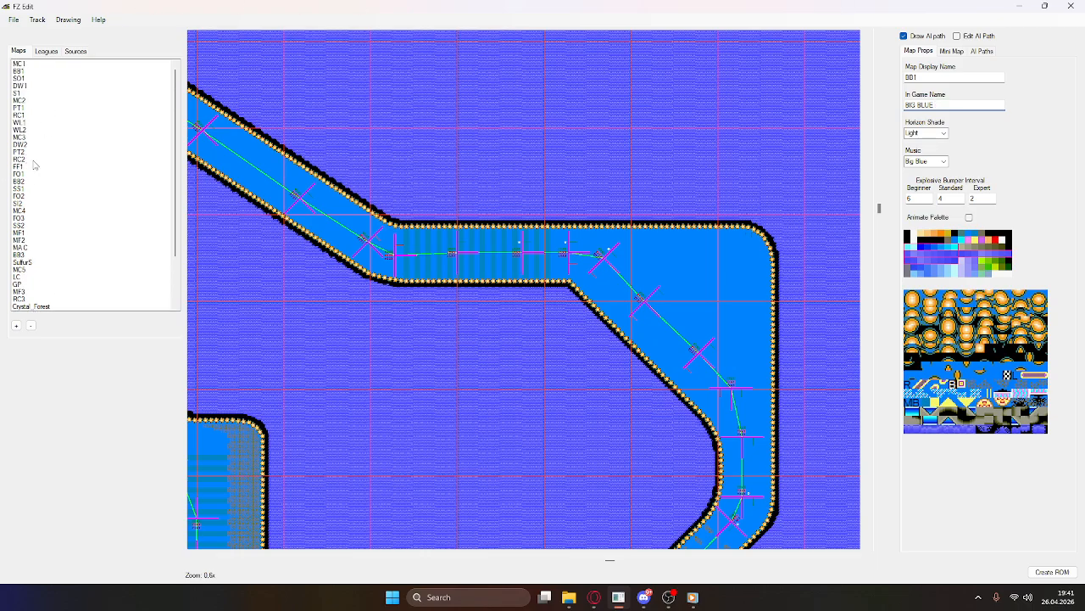
{"action": "left_click", "coordinate": [25, 210]}
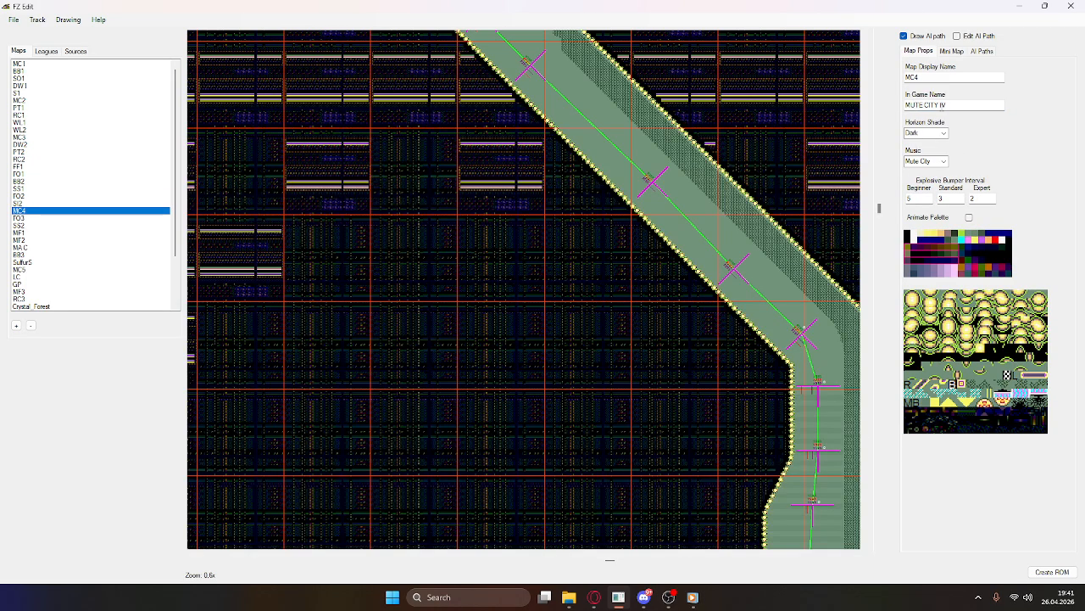
{"action": "left_click", "coordinate": [22, 138]}
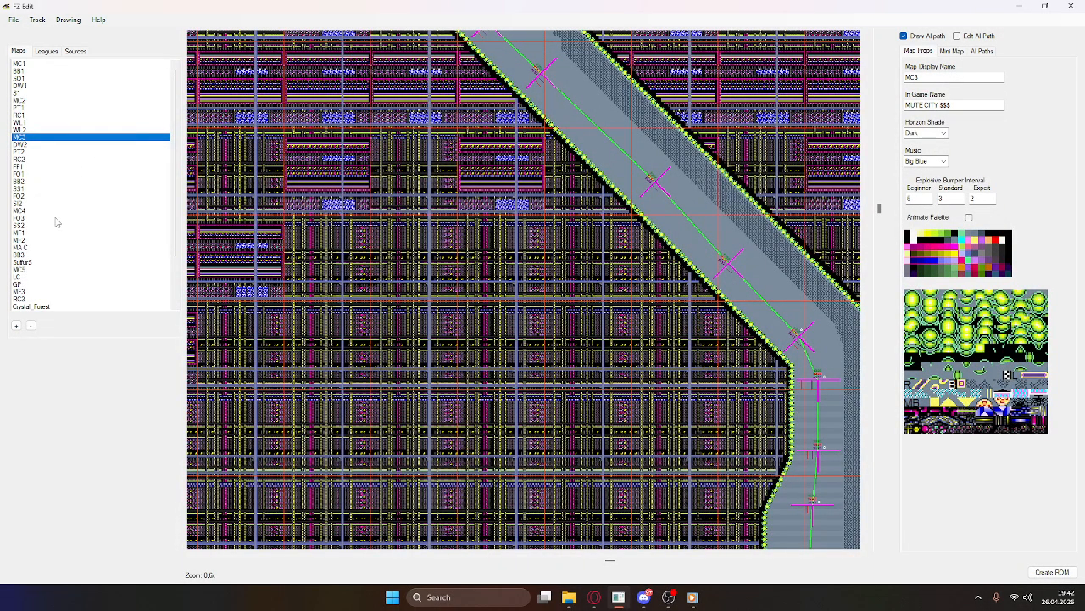
{"action": "scroll", "coordinate": [55, 229], "scroll_direction": "down", "scroll_amount": 3}
{"action": "left_click", "coordinate": [58, 306]}
{"action": "scroll", "coordinate": [812, 228], "scroll_direction": "down", "scroll_amount": 1}
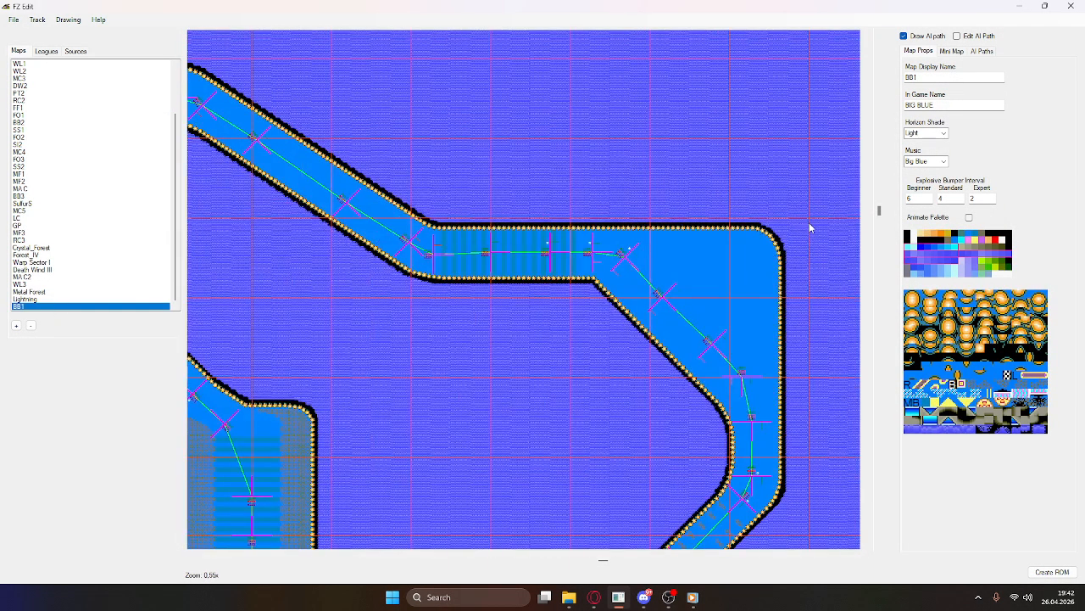
{"action": "scroll", "coordinate": [728, 205], "scroll_direction": "down", "scroll_amount": 1}
{"action": "middle_click_drag", "start_coordinate": [724, 204], "coordinate": [611, 191]}
{"action": "left_click", "coordinate": [947, 103]}
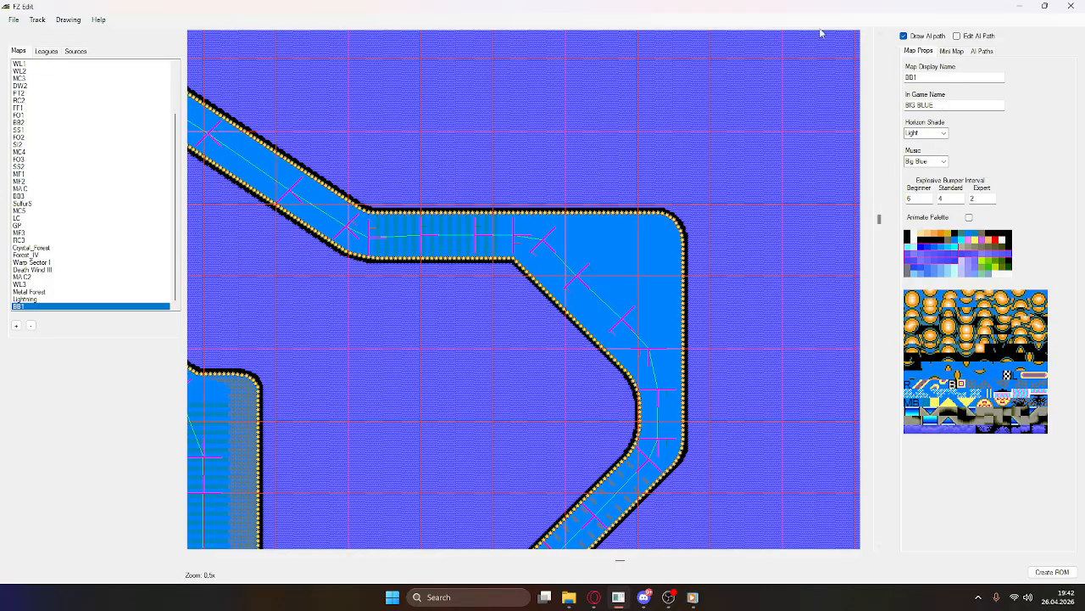
Step: Set the BB1 map's in-game name to BIG BLUE $$ and save the FZEdit maps
{"action": "left_click", "coordinate": [942, 104]}
{"action": "left_click", "coordinate": [14, 19]}
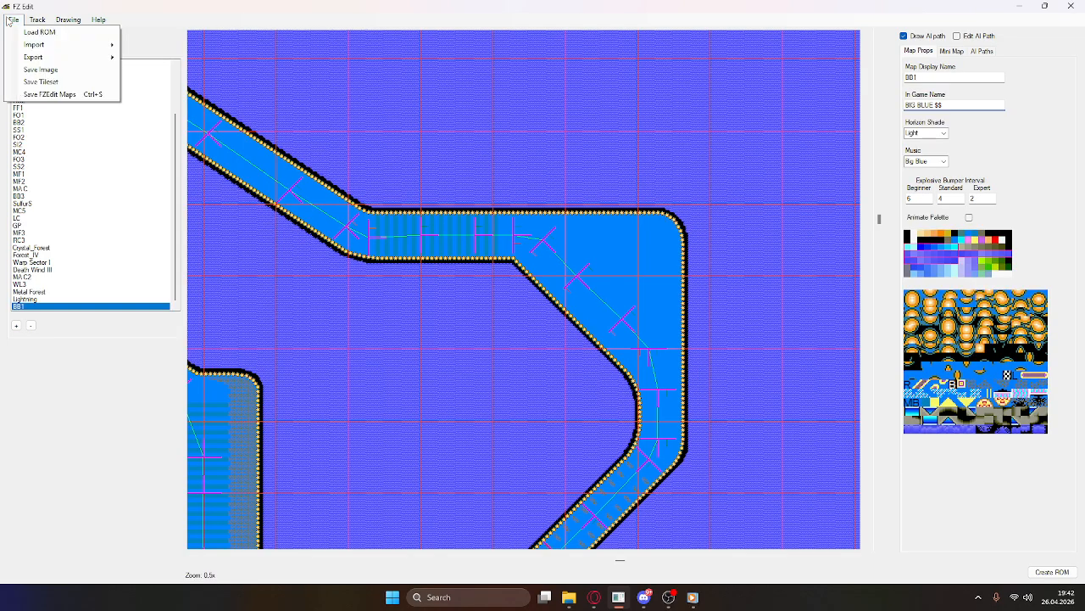
{"action": "left_click", "coordinate": [68, 95]}
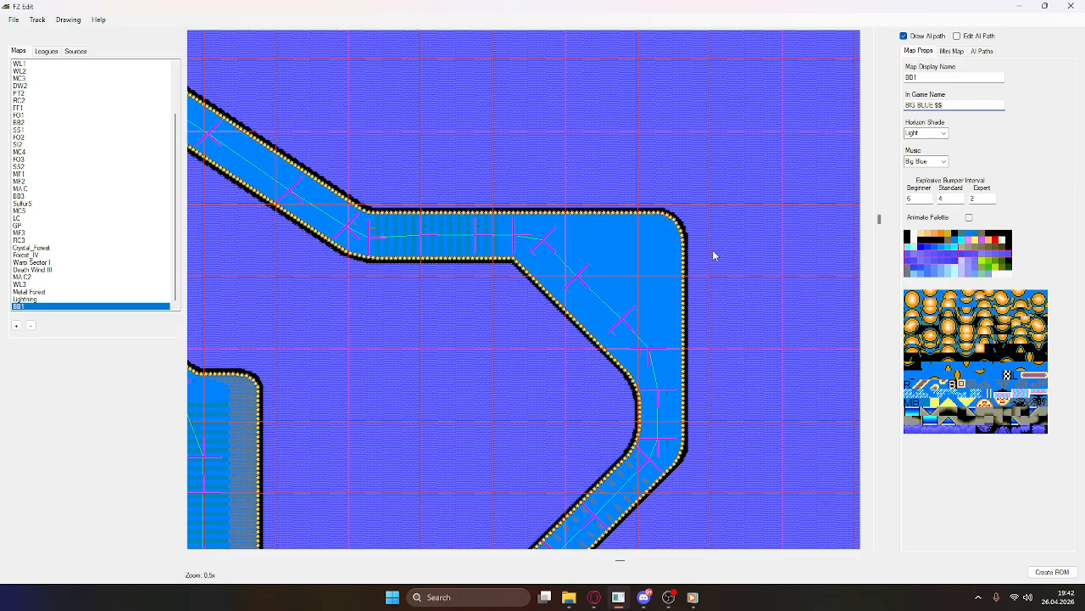
{"action": "left_click", "coordinate": [14, 19]}
{"action": "left_click", "coordinate": [48, 98]}
Step: Examine the BB1 map's horizon shade, music and palette animation options, keeping Light and Big Blue
{"action": "left_click", "coordinate": [944, 133]}
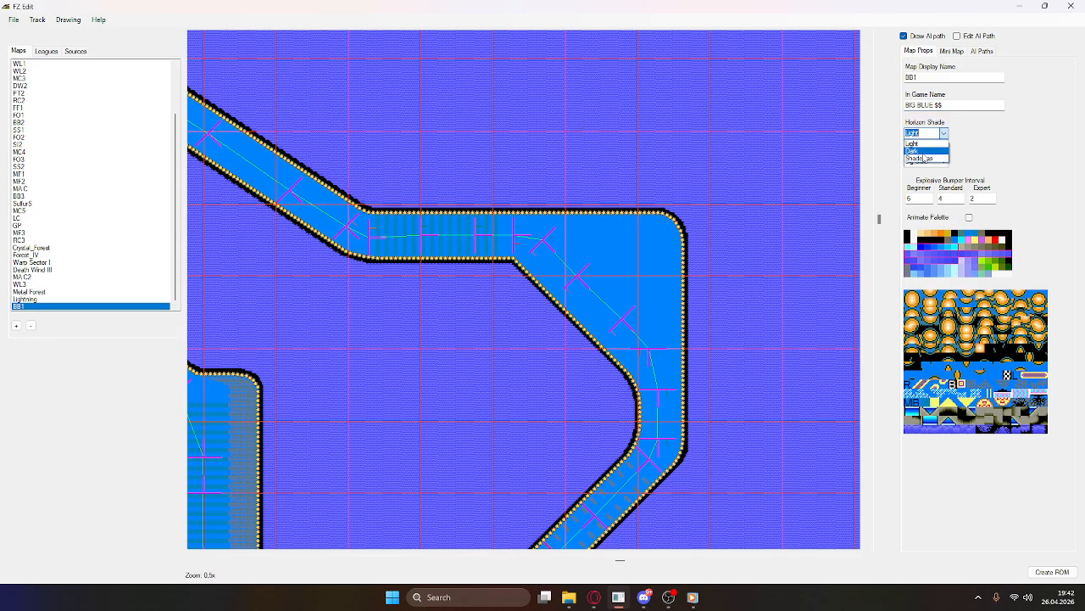
{"action": "left_click", "coordinate": [913, 144]}
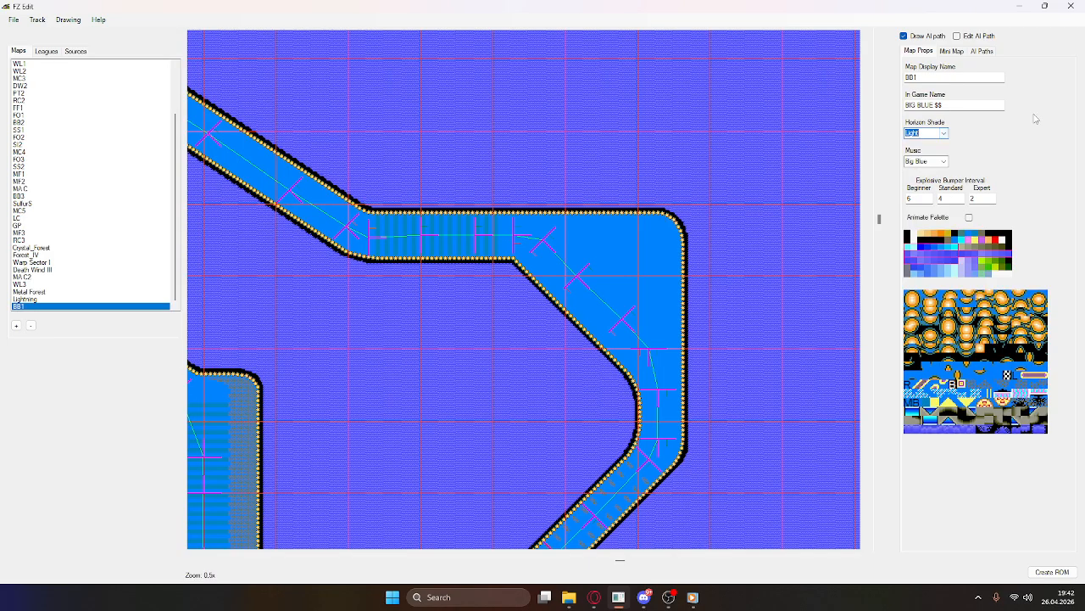
{"action": "left_click", "coordinate": [944, 161]}
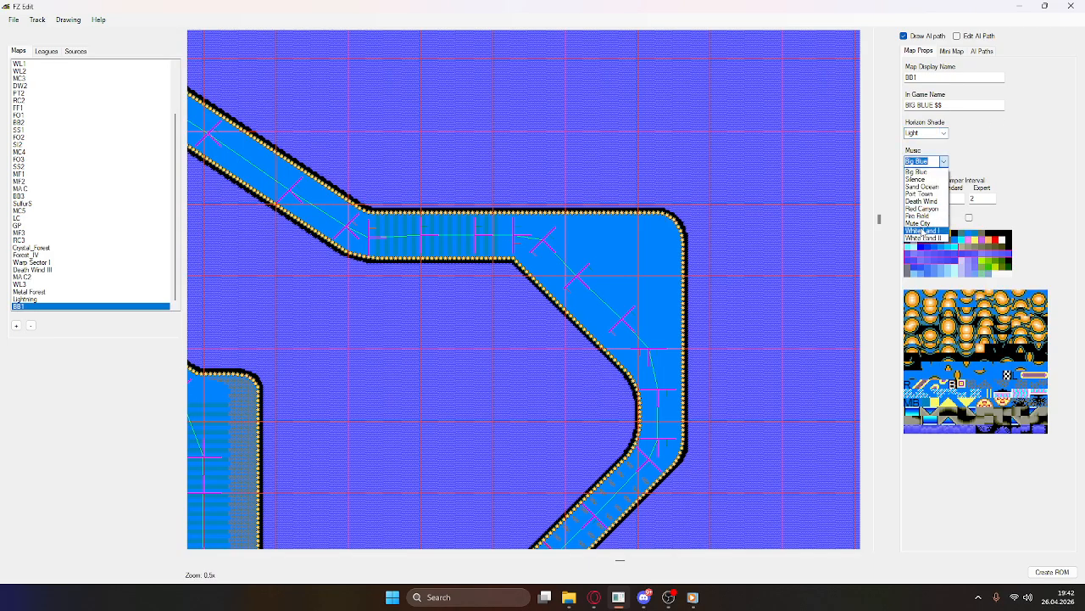
{"action": "left_click", "coordinate": [1023, 160]}
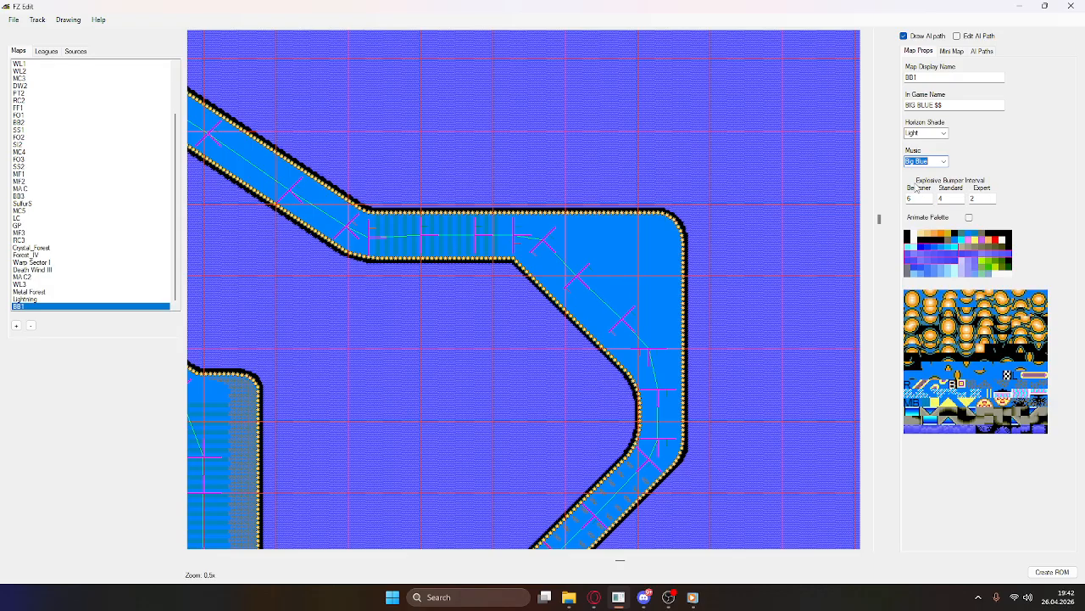
{"action": "left_click", "coordinate": [969, 217]}
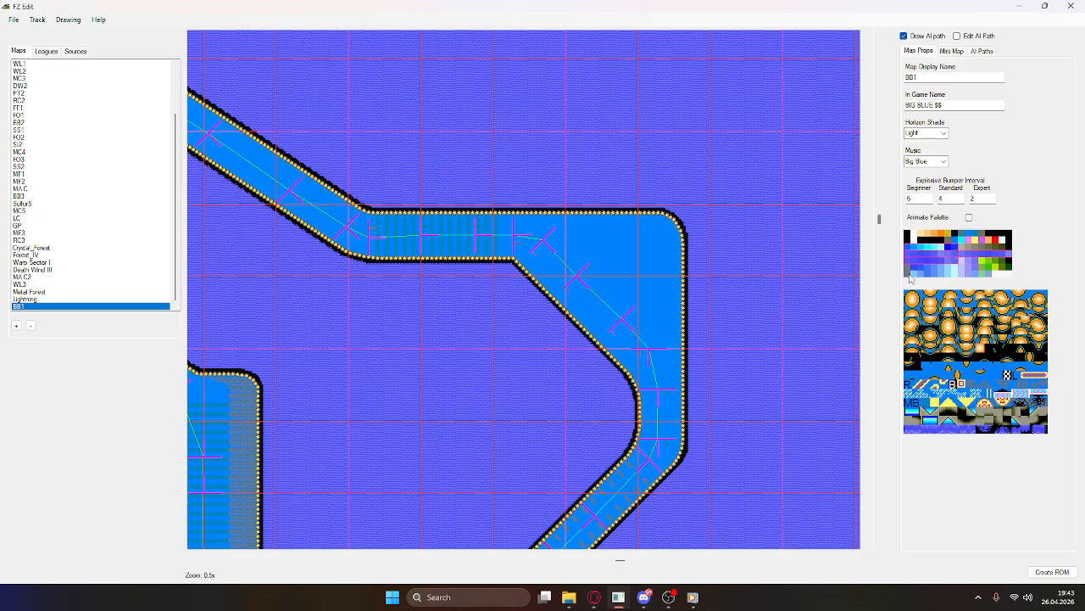
Step: Generate the BB1 mini map, raise its generation slider slightly, and regenerate it
{"action": "scroll", "coordinate": [1049, 230], "scroll_direction": "down", "scroll_amount": 1}
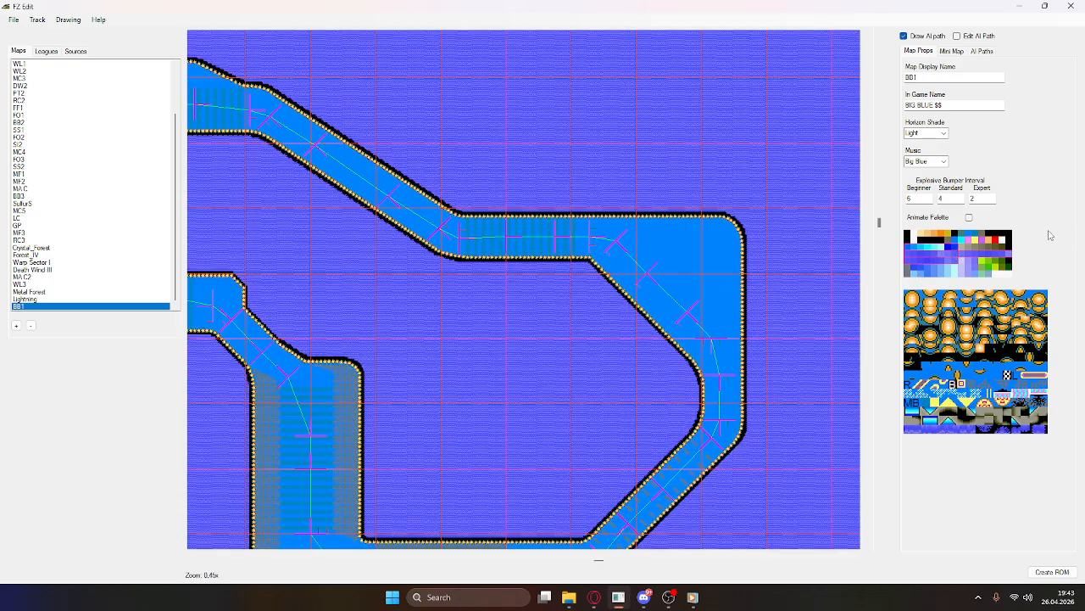
{"action": "left_click", "coordinate": [952, 51]}
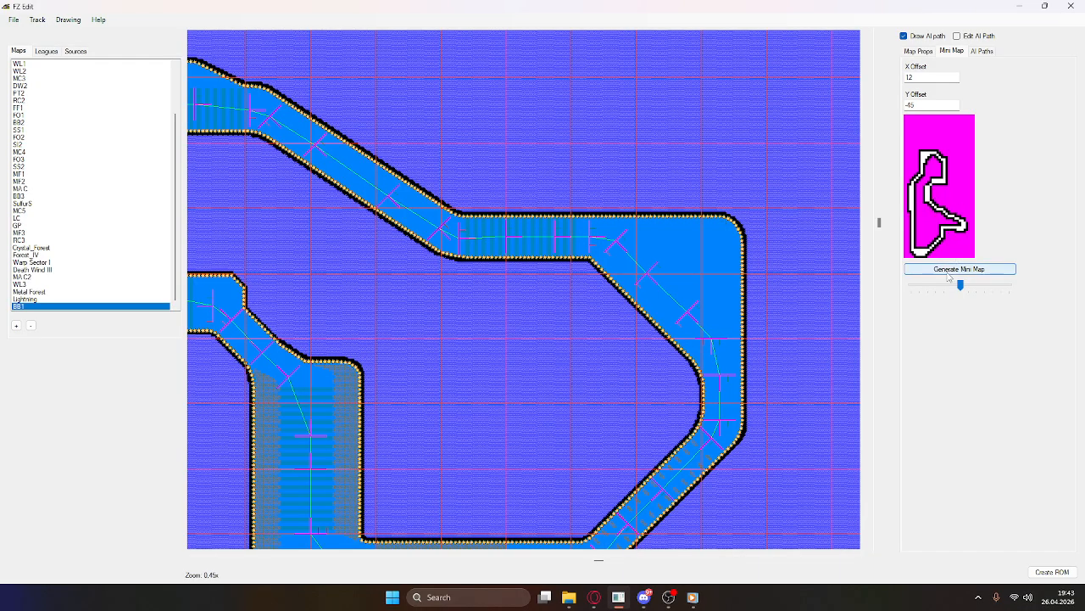
{"action": "left_click", "coordinate": [949, 269]}
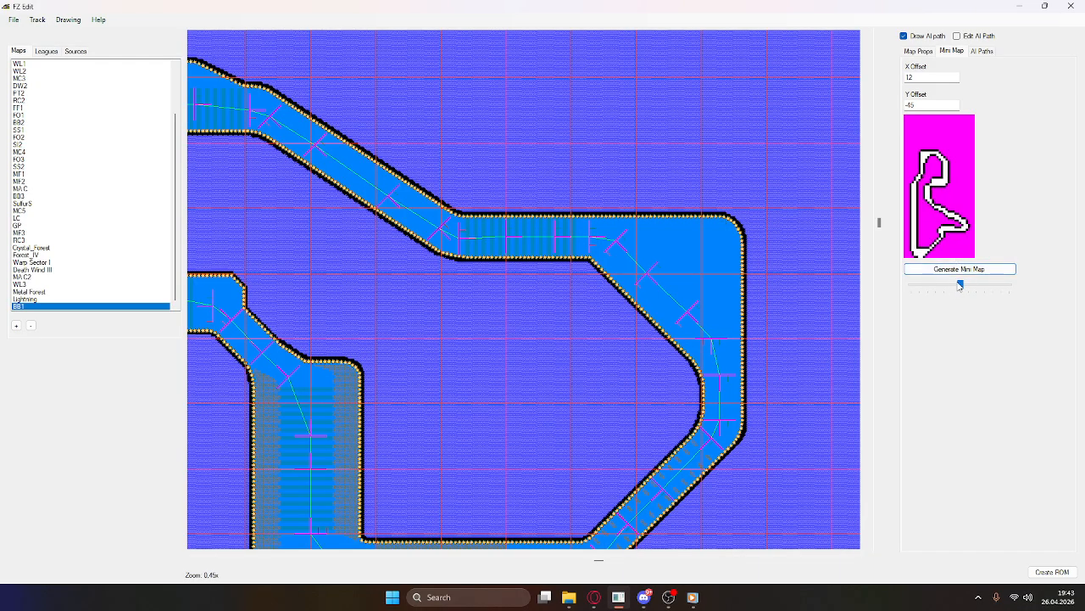
{"action": "mouse_move", "coordinate": [960, 285]}
{"action": "left_mouse_down"}
{"action": "mouse_move", "coordinate": [935, 285]}
{"action": "mouse_move", "coordinate": [982, 287]}
{"action": "mouse_move", "coordinate": [945, 286]}
{"action": "mouse_move", "coordinate": [962, 290]}
{"action": "left_mouse_up"}
{"action": "left_click", "coordinate": [962, 269]}
Step: Try a mini map X offset of 15, then restore it to 12, regenerating the mini map each time
{"action": "double_click", "coordinate": [924, 78]}
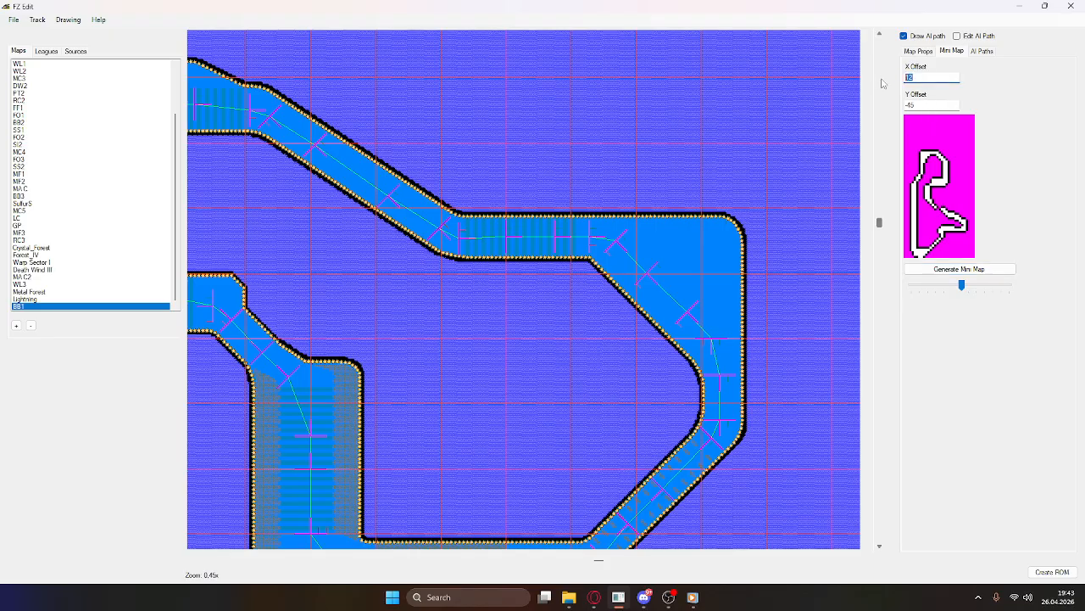
{"action": "left_click", "coordinate": [1003, 270]}
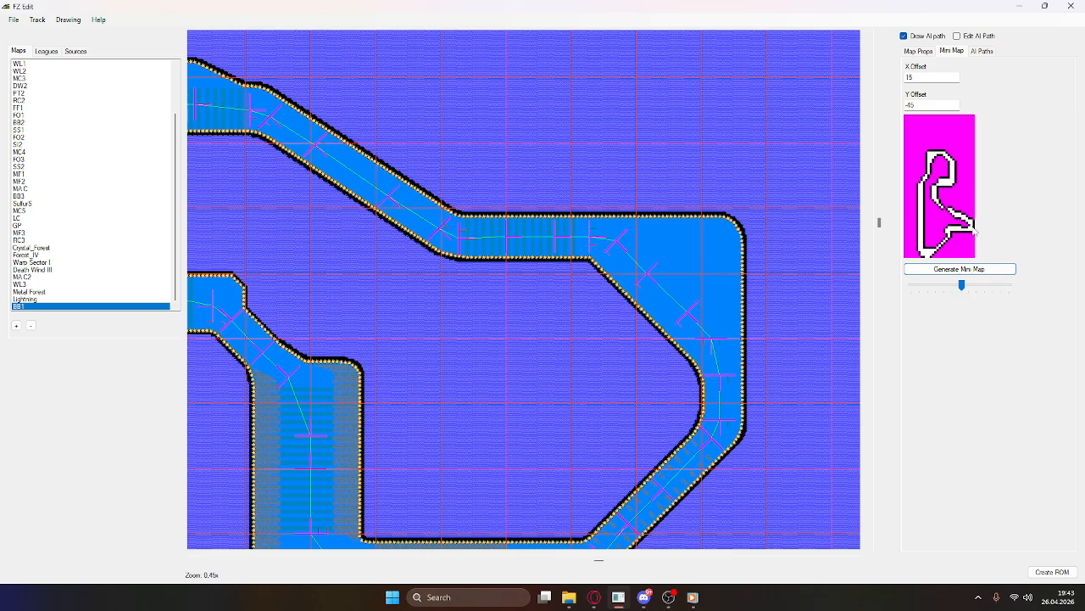
{"action": "double_click", "coordinate": [930, 77]}
{"action": "type", "text": "12"}
{"action": "left_click", "coordinate": [1005, 270]}
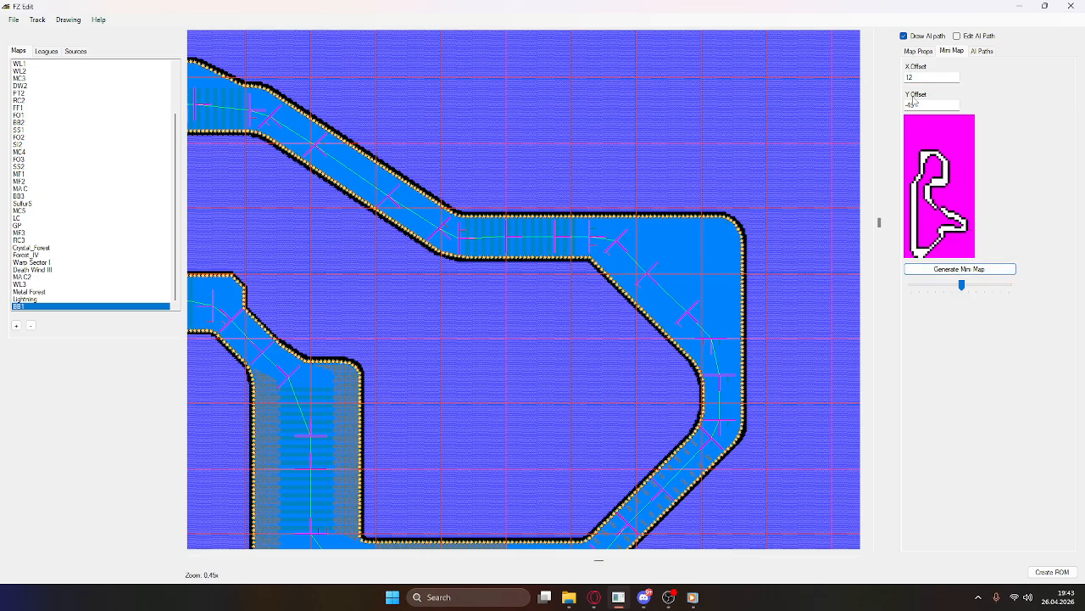
Step: Enable AI path editing and select node 15 of the Main path at the corner after the striped section
{"action": "left_click", "coordinate": [986, 51]}
{"action": "left_click", "coordinate": [957, 37]}
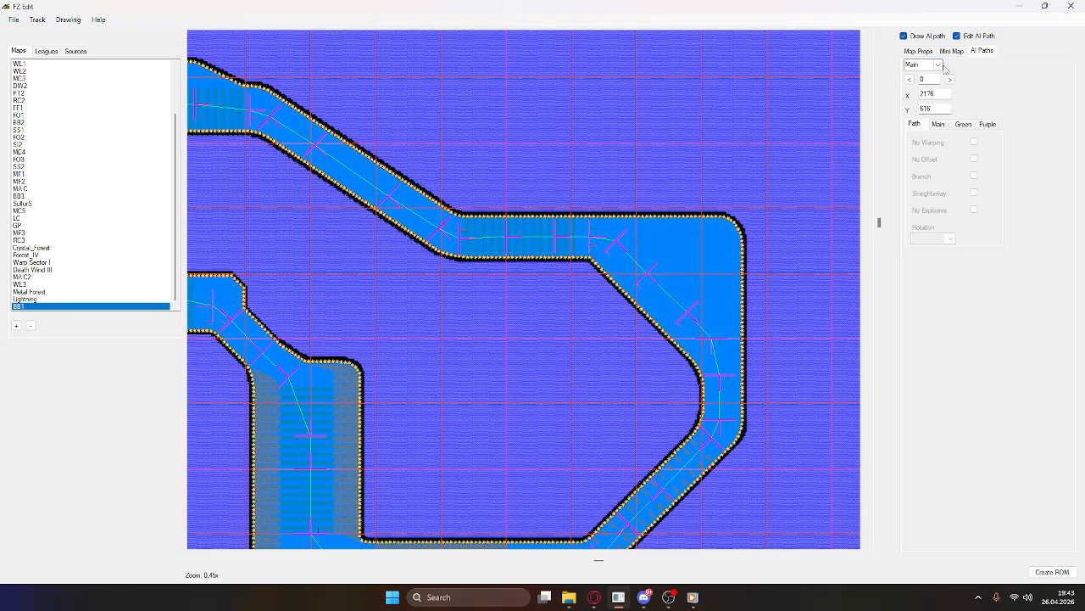
{"action": "left_click", "coordinate": [607, 247]}
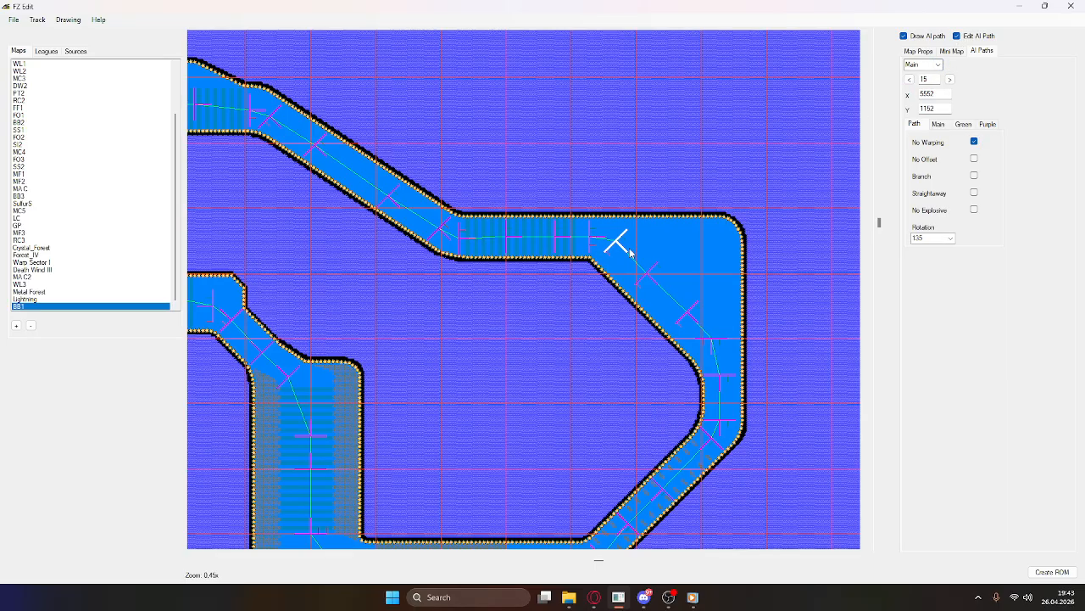
{"action": "left_click", "coordinate": [938, 65]}
{"action": "left_click", "coordinate": [932, 73]}
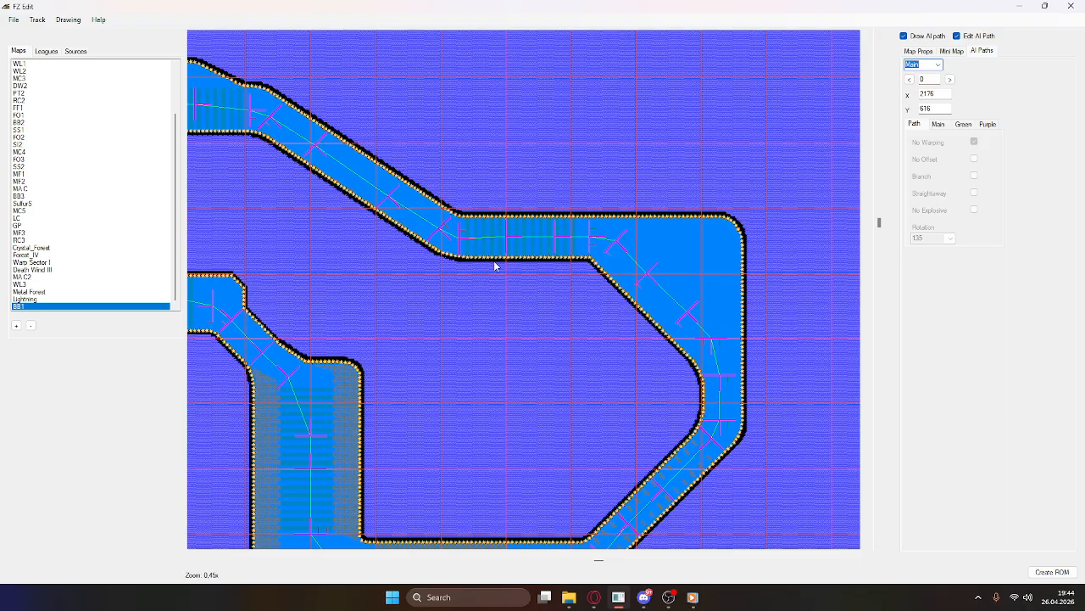
{"action": "scroll", "coordinate": [495, 264], "scroll_direction": "up", "scroll_amount": 3}
{"action": "left_click", "coordinate": [566, 230]}
{"action": "left_click", "coordinate": [566, 231]}
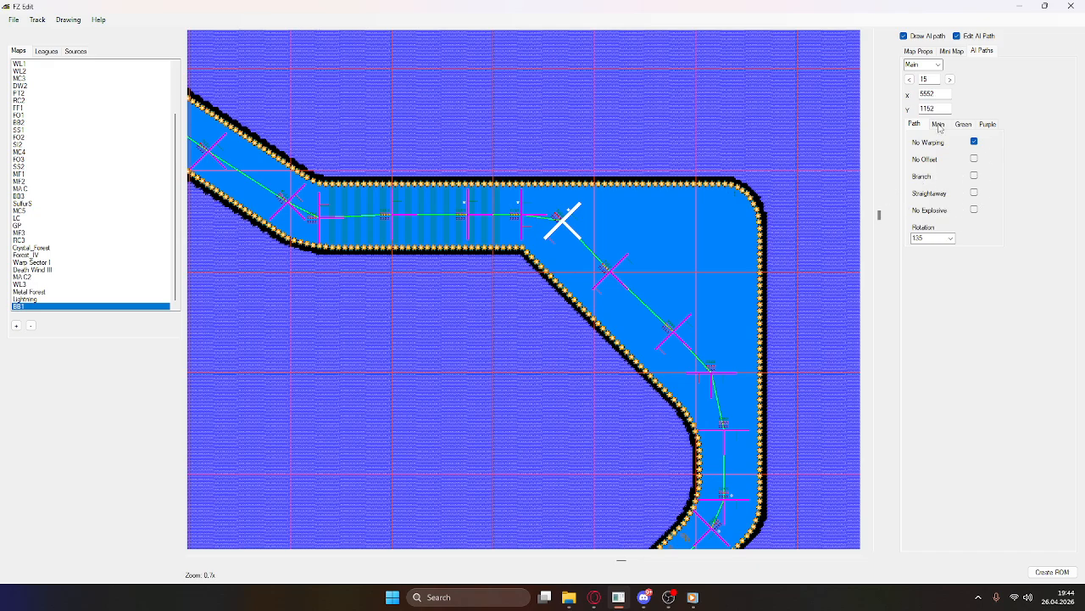
Step: Try other rotations on Main path node 15, including 180 and 90, and return it to 135
{"action": "left_click", "coordinate": [950, 238]}
{"action": "left_click", "coordinate": [921, 238]}
{"action": "type", "text": "9"}
{"action": "left_click", "coordinate": [609, 244]}
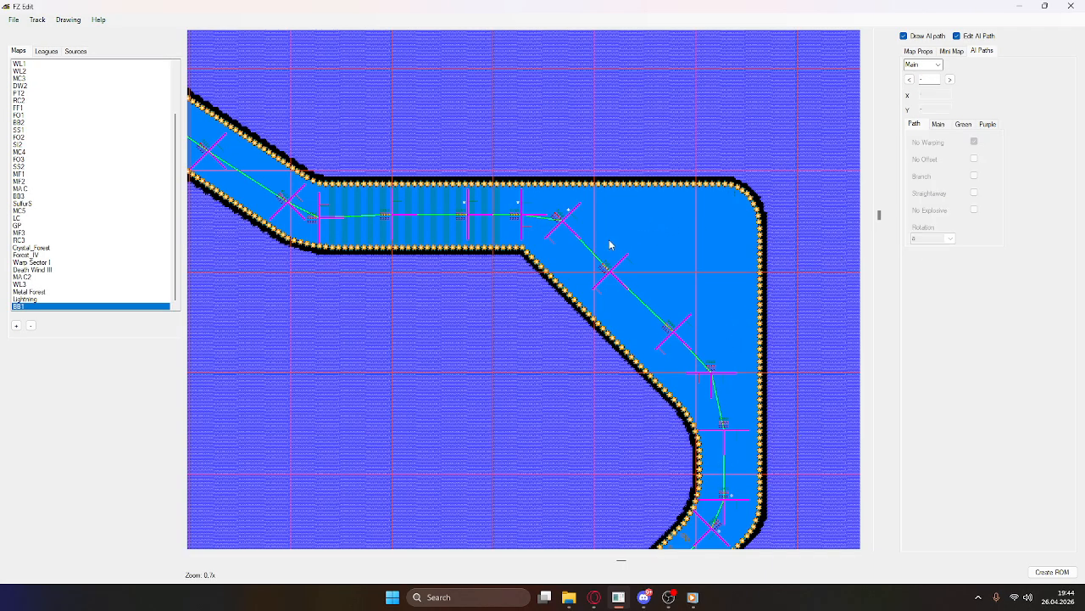
{"action": "left_click", "coordinate": [564, 236]}
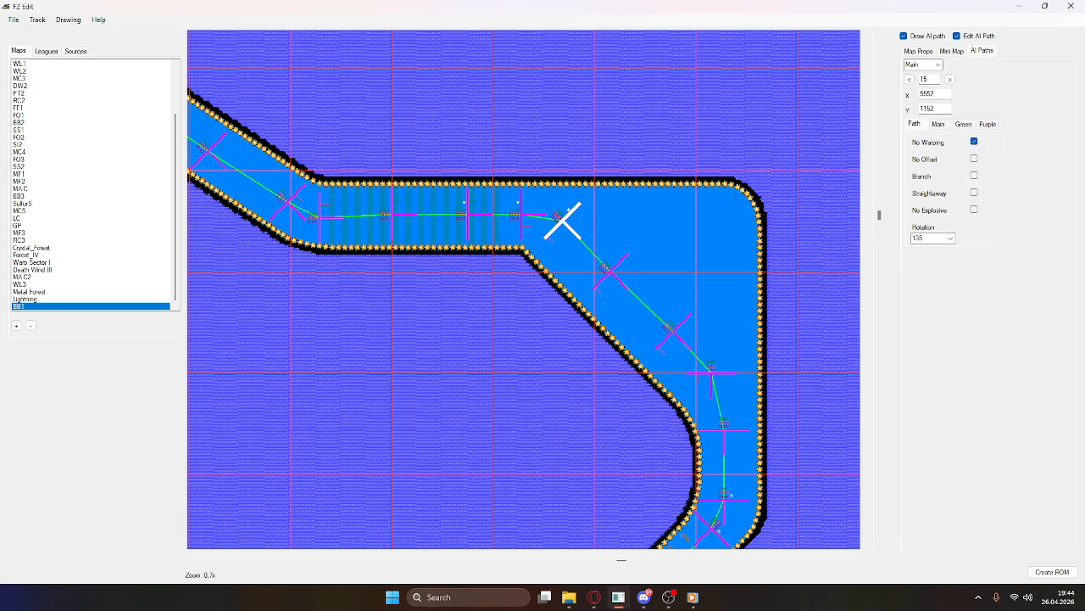
{"action": "key", "text": "Down"}
{"action": "key", "text": "Down"}
{"action": "key", "text": "Up"}
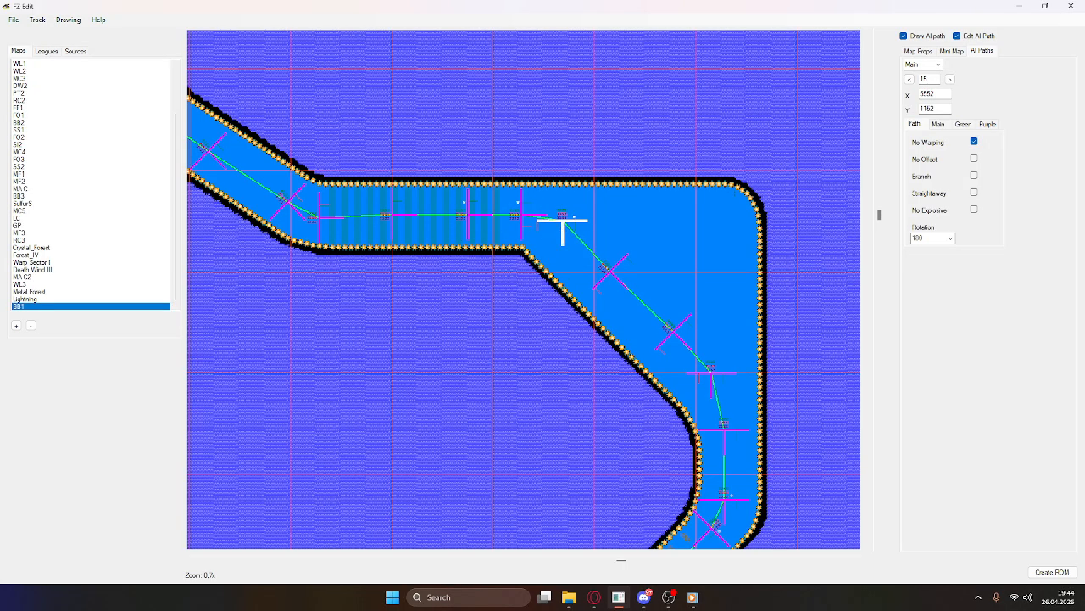
{"action": "key", "text": "Up"}
{"action": "key", "text": "Up"}
{"action": "key", "text": "Down"}
{"action": "key", "text": "Down"}
{"action": "key", "text": "Down"}
{"action": "key", "text": "Down"}
{"action": "key", "text": "Up"}
{"action": "key", "text": "Up"}
{"action": "key", "text": "Up"}
{"action": "key", "text": "Up"}
{"action": "key", "text": "Up"}
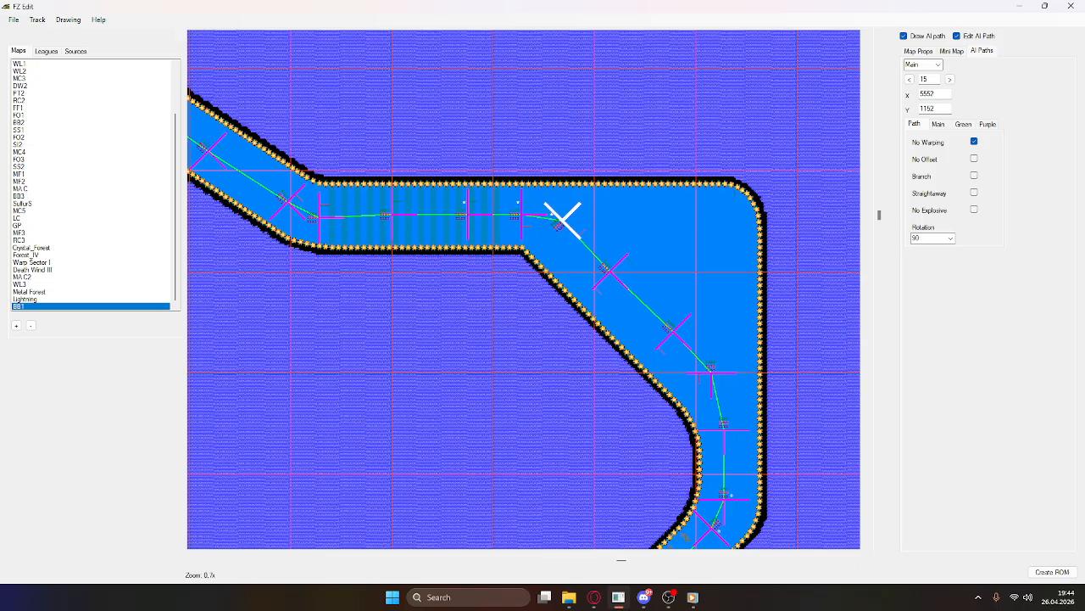
{"action": "key", "text": "Down"}
{"action": "key", "text": "Down"}
{"action": "key", "text": "Down"}
{"action": "key", "text": "Up"}
{"action": "key", "text": "Up"}
{"action": "key", "text": "Down"}
{"action": "key", "text": "Down"}
{"action": "key", "text": "Up"}
Step: Move Main path node 15 slightly toward the inner corner, to about X 5568, Y 1192
{"action": "left_click_drag", "start_coordinate": [563, 220], "coordinate": [576, 242]}
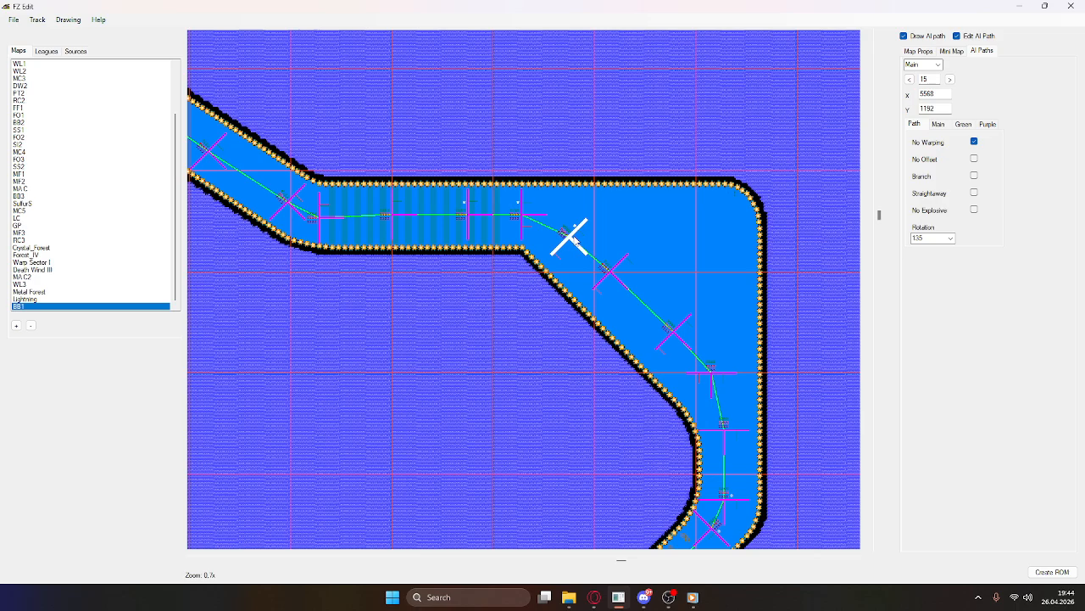
Step: Step back and forth through the Main AI path's nodes to examine their positions and flags, finishing on node 16
{"action": "left_click", "coordinate": [949, 79]}
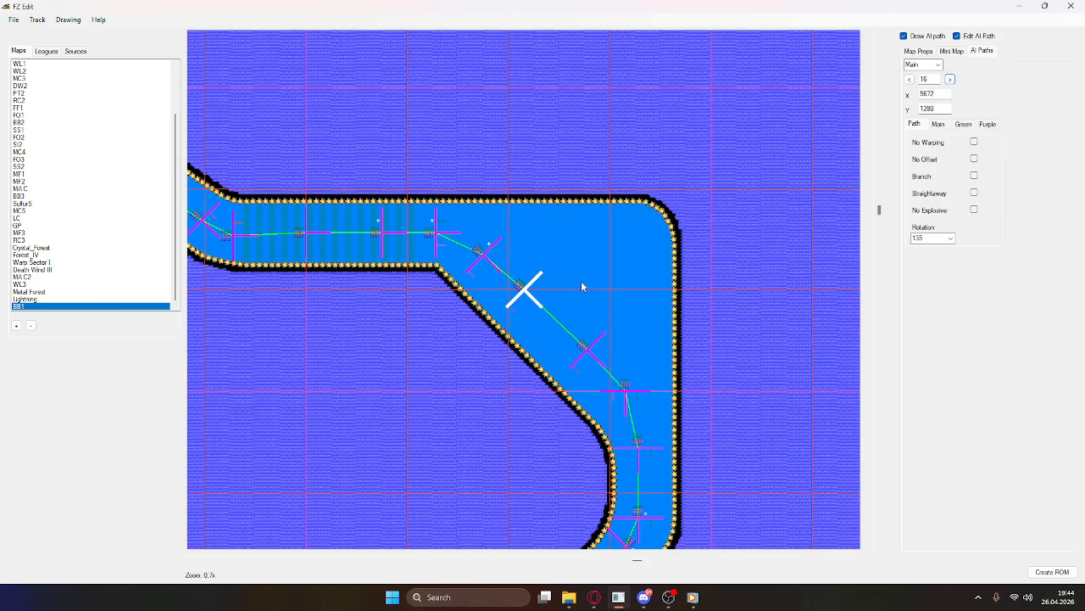
{"action": "left_click", "coordinate": [950, 79]}
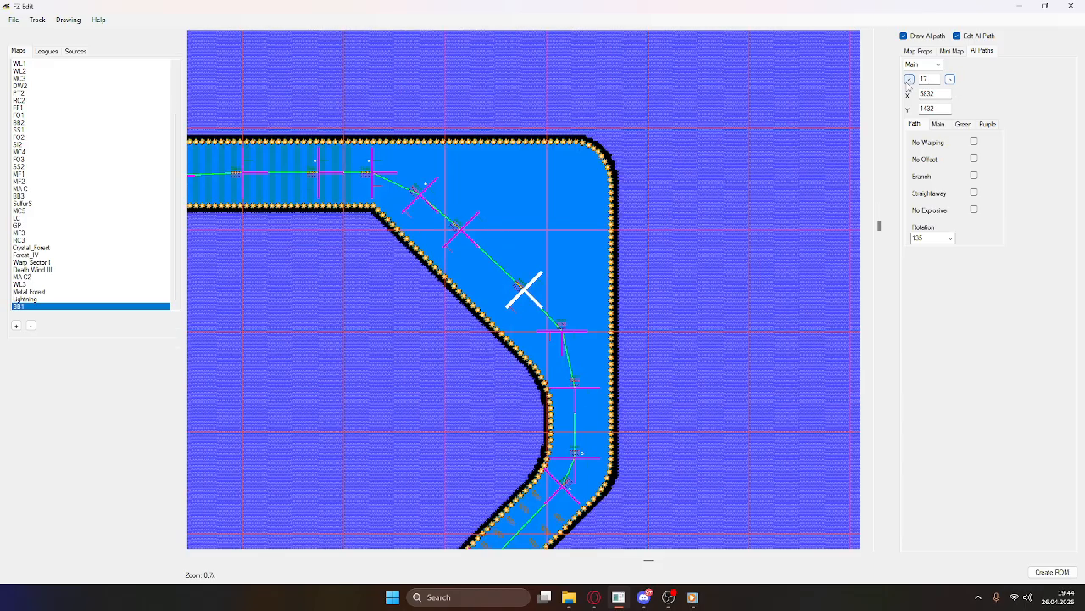
{"action": "key", "text": "Left"}
{"action": "key", "text": "Left"}
{"action": "left_click", "coordinate": [540, 304]}
{"action": "key", "text": "Left"}
{"action": "key", "text": "Right"}
{"action": "key", "text": "Left"}
{"action": "key", "text": "Right"}
{"action": "key", "text": "Left"}
{"action": "key", "text": "Left"}
{"action": "key", "text": "Left"}
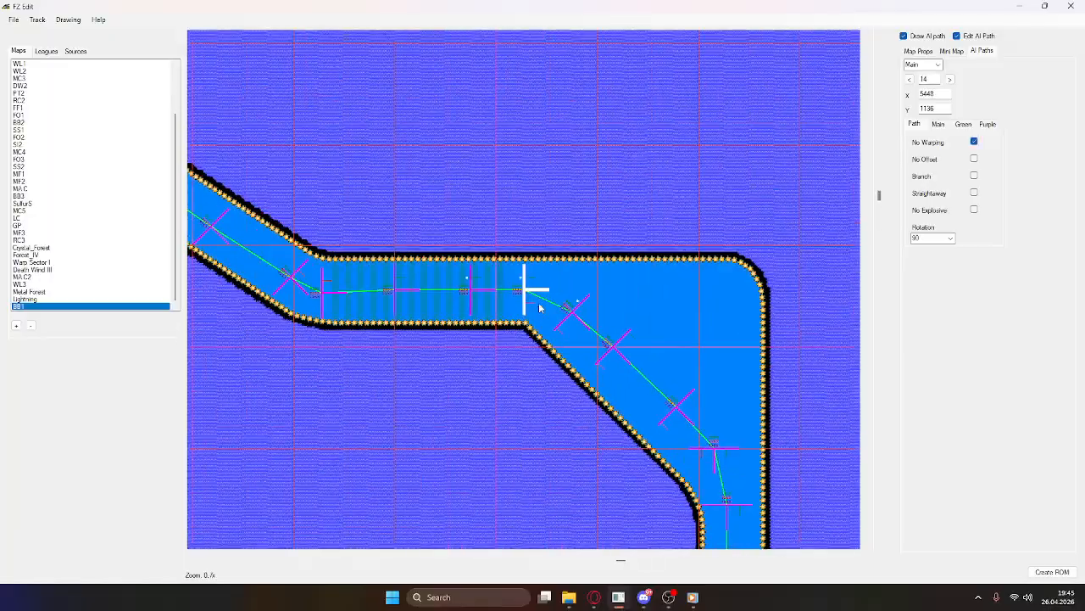
{"action": "key", "text": "Right"}
{"action": "key", "text": "Right"}
{"action": "key", "text": "Right"}
{"action": "key", "text": "Right"}
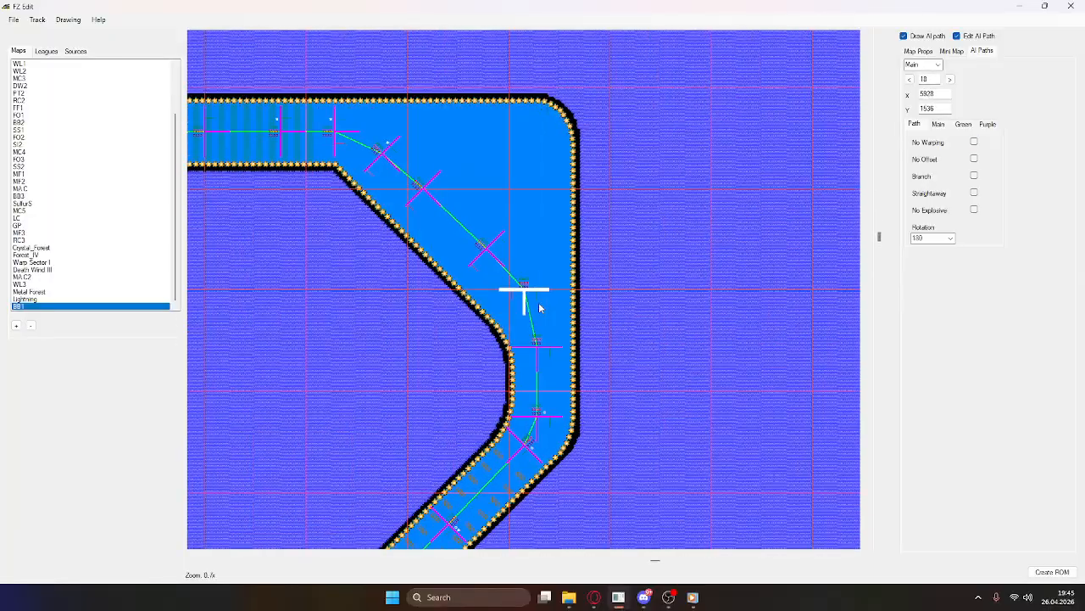
{"action": "key", "text": "Right"}
{"action": "key", "text": "Right"}
{"action": "key", "text": "Right"}
{"action": "key", "text": "Right"}
{"action": "key", "text": "Right"}
{"action": "key", "text": "Right"}
{"action": "key", "text": "Right"}
{"action": "key", "text": "Right"}
{"action": "key", "text": "Right"}
{"action": "key", "text": "Right"}
{"action": "key", "text": "Right"}
{"action": "key", "text": "Right"}
{"action": "key", "text": "Right"}
{"action": "key", "text": "Right"}
{"action": "key", "text": "Right"}
{"action": "key", "text": "Right"}
{"action": "key", "text": "Right"}
{"action": "key", "text": "Right"}
{"action": "key", "text": "Right"}
{"action": "key", "text": "Right"}
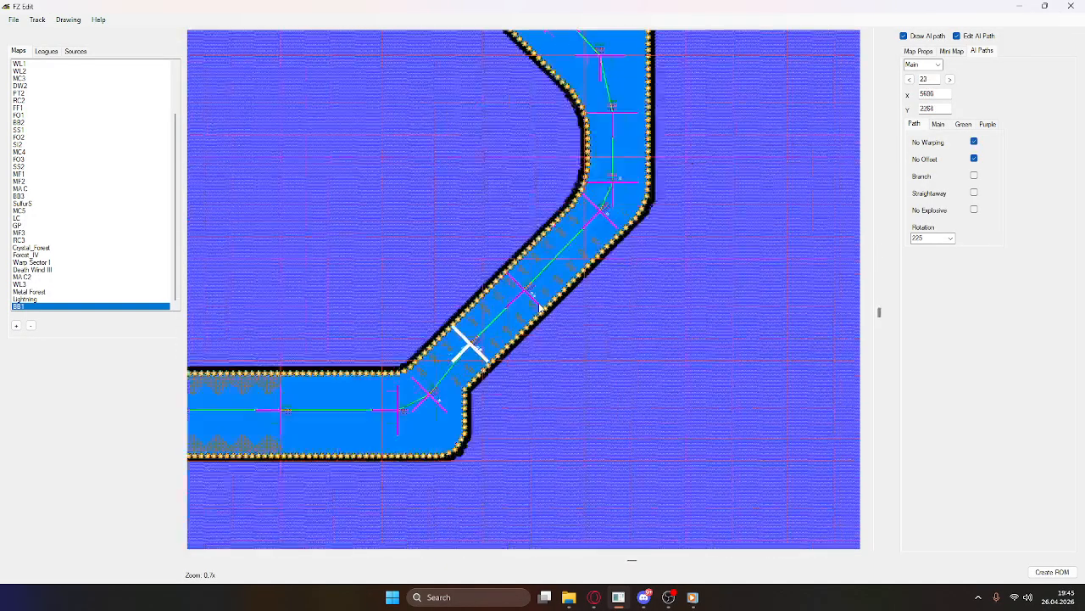
{"action": "key", "text": "Left"}
{"action": "key", "text": "Left"}
{"action": "key", "text": "Left"}
{"action": "key", "text": "Left"}
{"action": "key", "text": "Left"}
{"action": "key", "text": "Left"}
{"action": "key", "text": "Left"}
{"action": "key", "text": "Left"}
{"action": "key", "text": "Left"}
{"action": "key", "text": "Left"}
{"action": "key", "text": "Left"}
{"action": "key", "text": "Left"}
{"action": "key", "text": "Left"}
{"action": "key", "text": "Left"}
{"action": "key", "text": "Left"}
{"action": "key", "text": "Left"}
{"action": "key", "text": "Left"}
{"action": "key", "text": "Left"}
{"action": "key", "text": "Left"}
{"action": "key", "text": "Left"}
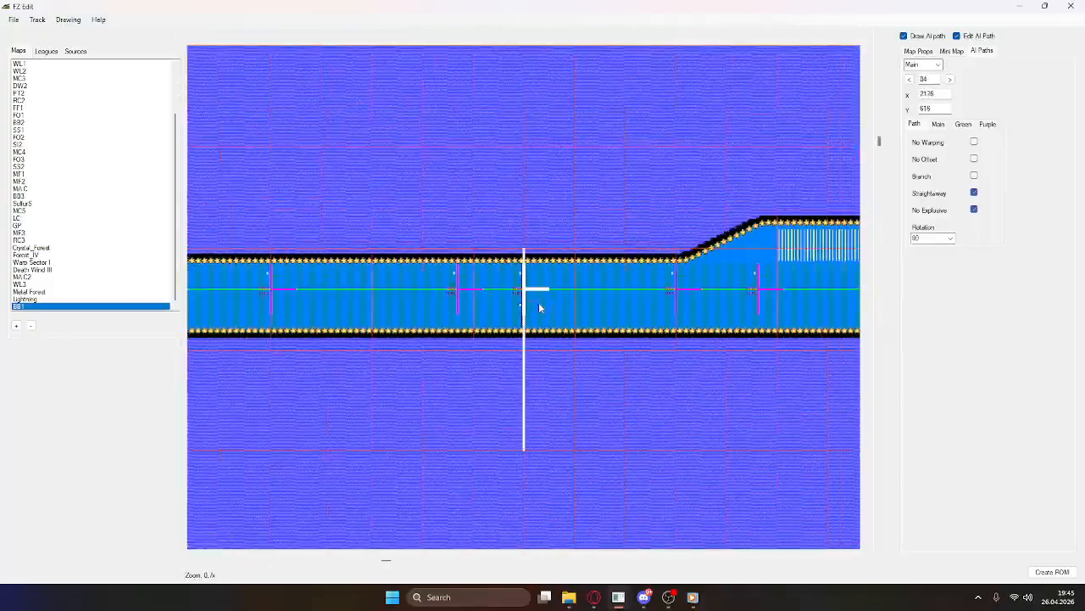
{"action": "key", "text": "Right"}
{"action": "key", "text": "Right"}
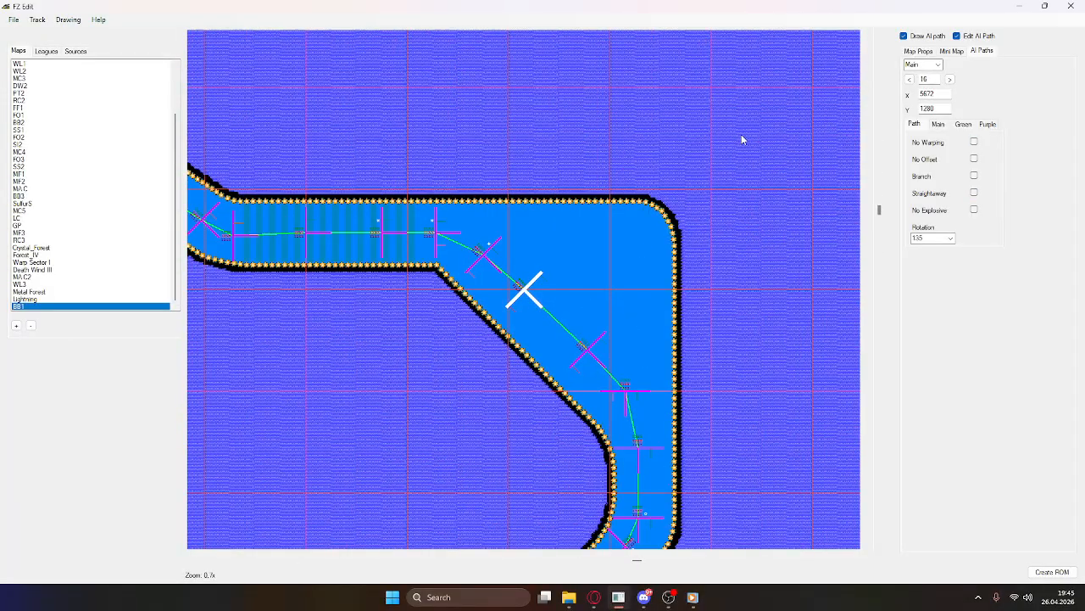
Step: Examine the path type choices and node 16's offset, turn performance and speed settings for Main, Green and Purple
{"action": "left_click", "coordinate": [939, 125]}
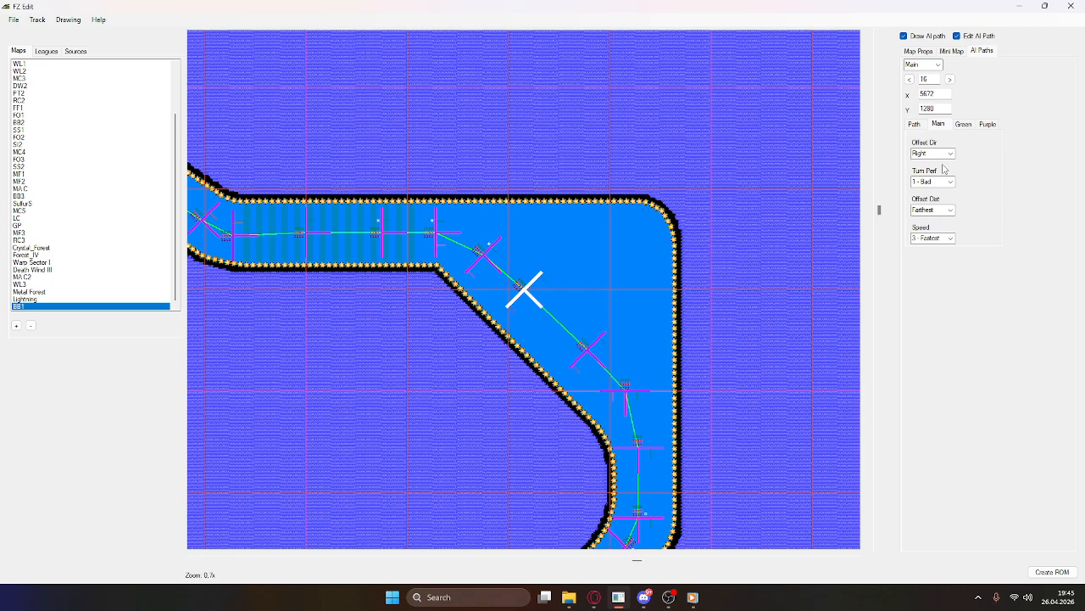
{"action": "left_click", "coordinate": [929, 64]}
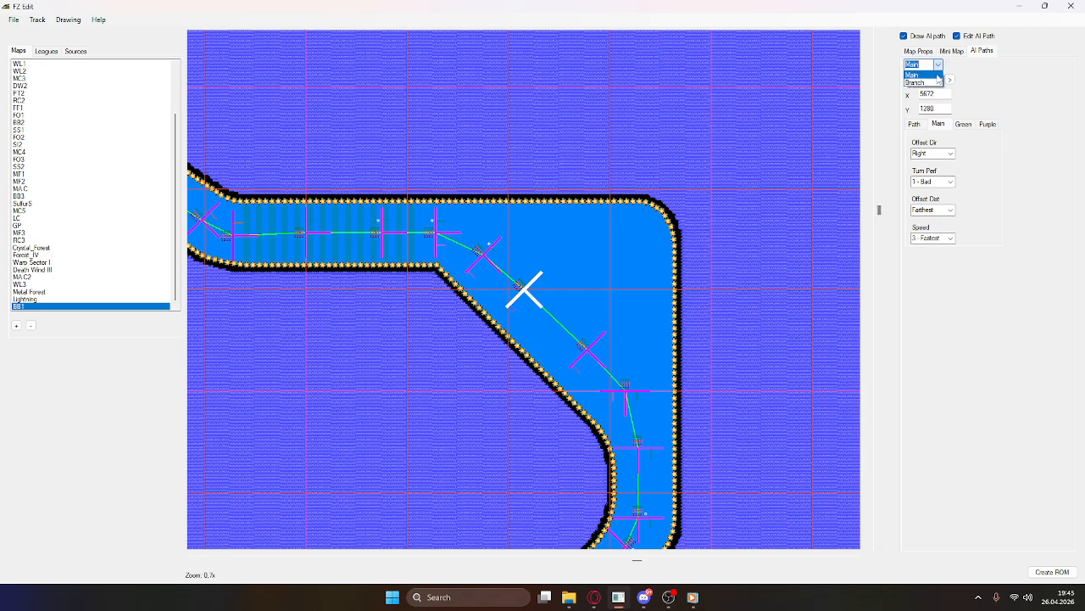
{"action": "left_click", "coordinate": [938, 65]}
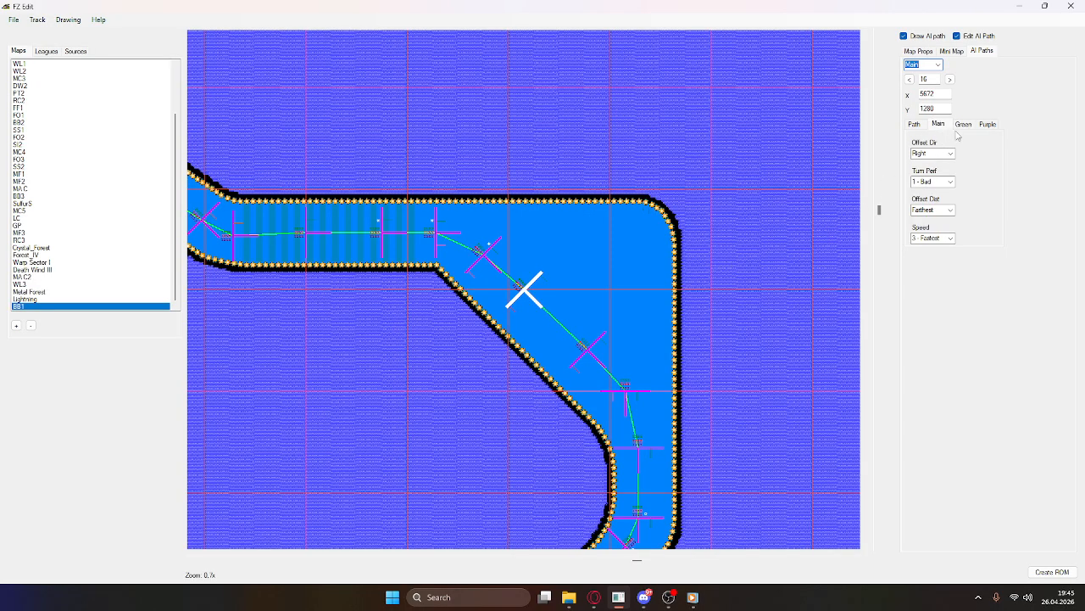
{"action": "left_click", "coordinate": [986, 127]}
{"action": "left_click", "coordinate": [969, 127]}
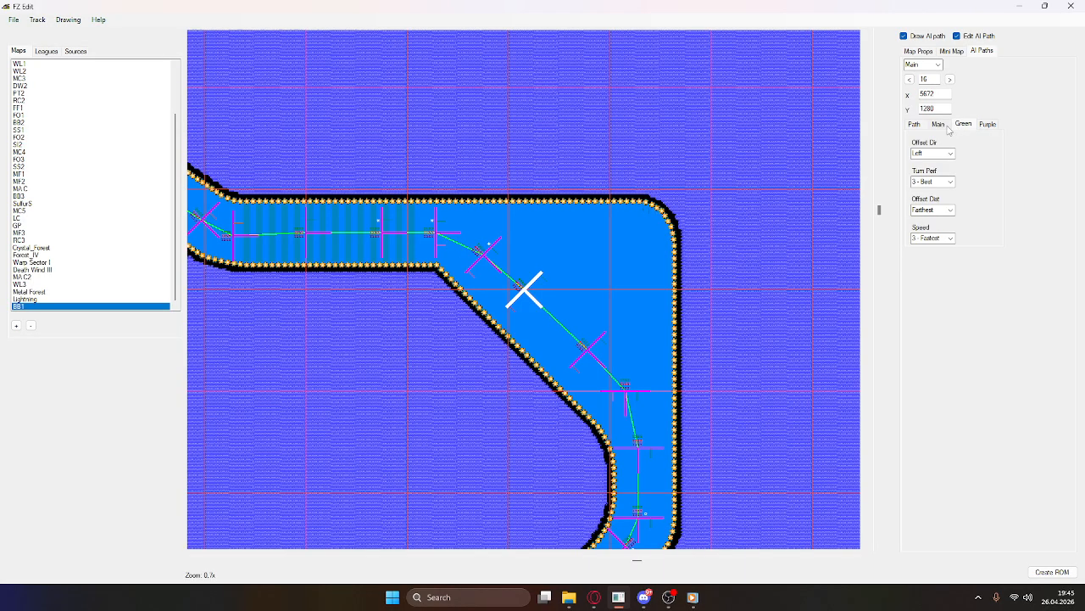
{"action": "left_click", "coordinate": [986, 125]}
{"action": "left_click", "coordinate": [964, 125]}
{"action": "left_click", "coordinate": [945, 125]}
Step: Set the Main offset direction of node 16 to Left
{"action": "left_click", "coordinate": [952, 155]}
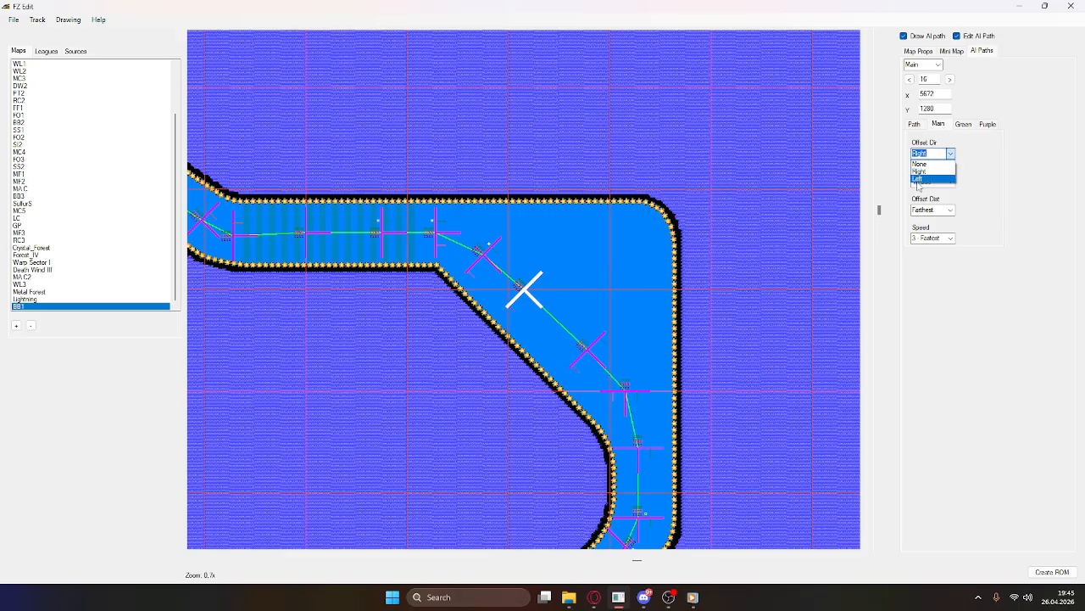
{"action": "left_click", "coordinate": [917, 180]}
{"action": "scroll", "coordinate": [550, 281], "scroll_direction": "up", "scroll_amount": 3}
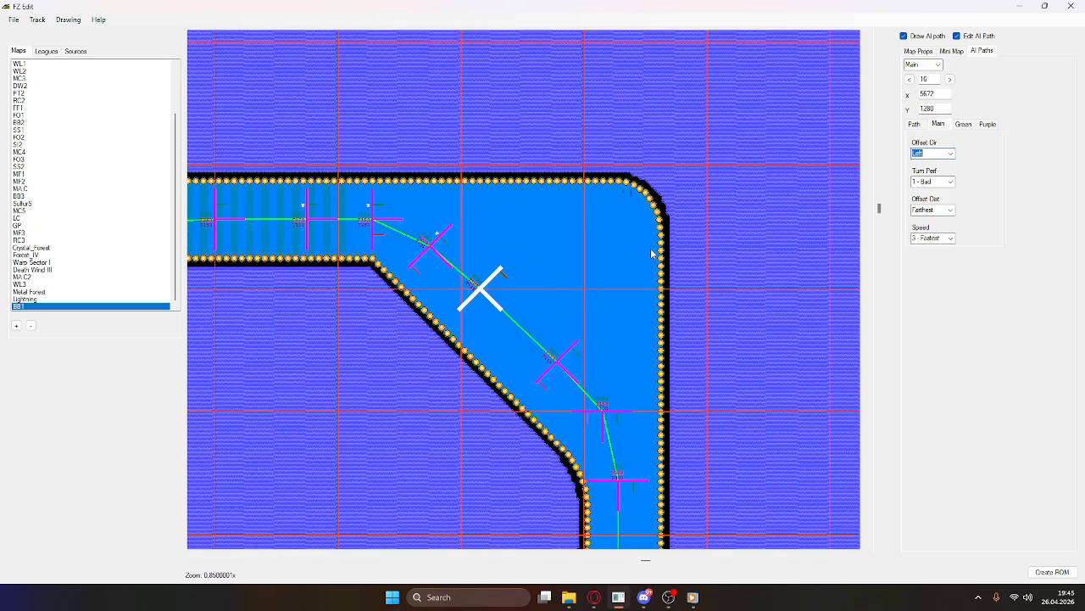
Step: Rotate Main path node 17 to point straight down and move it into the outer corner, to about X 5936, Y 1136
{"action": "scroll", "coordinate": [387, 321], "scroll_direction": "down", "scroll_amount": 4}
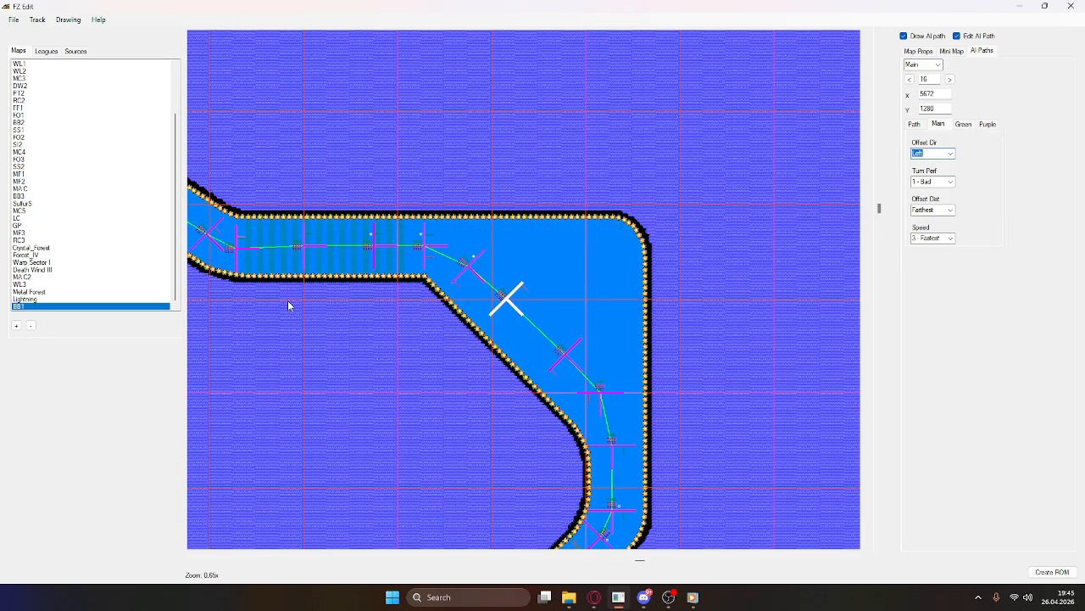
{"action": "scroll", "coordinate": [287, 305], "scroll_direction": "up", "scroll_amount": 3}
{"action": "middle_click_drag", "start_coordinate": [377, 307], "coordinate": [402, 193]}
{"action": "middle_click_drag", "start_coordinate": [580, 351], "coordinate": [529, 278]}
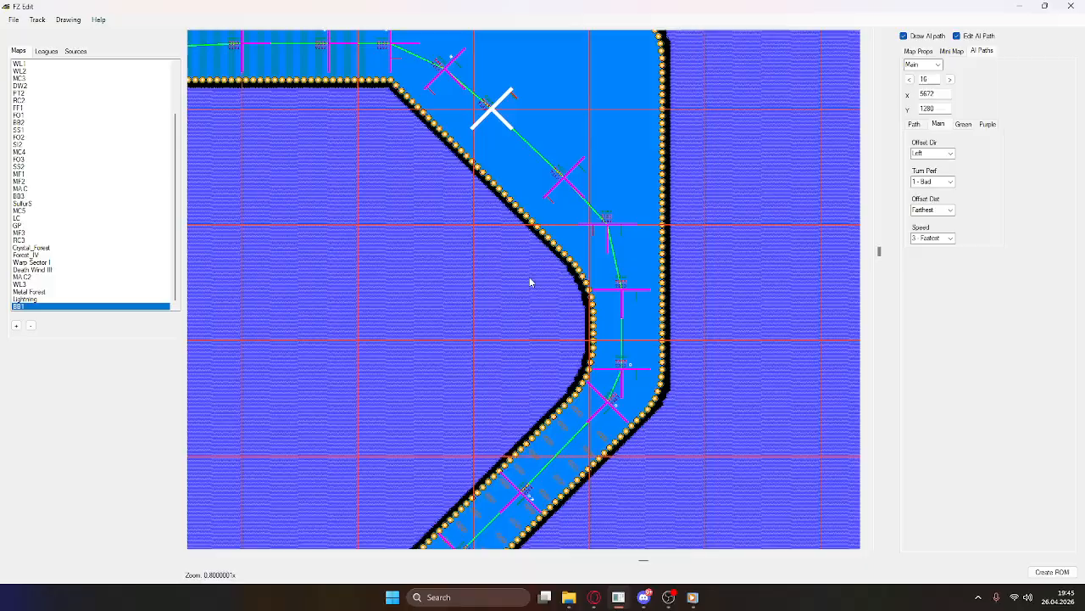
{"action": "left_click", "coordinate": [601, 237]}
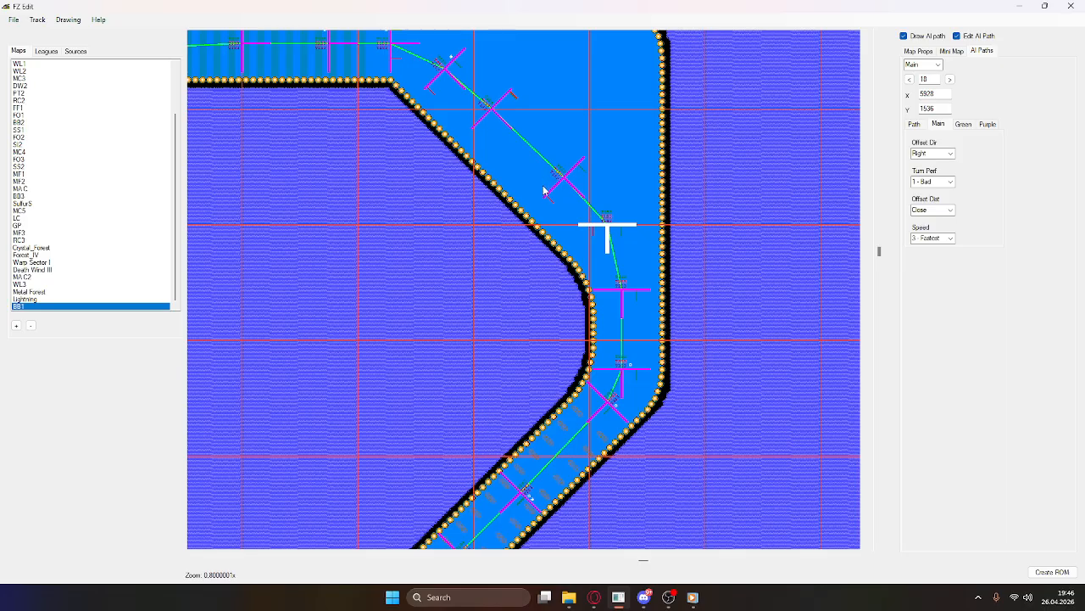
{"action": "left_click", "coordinate": [581, 166]}
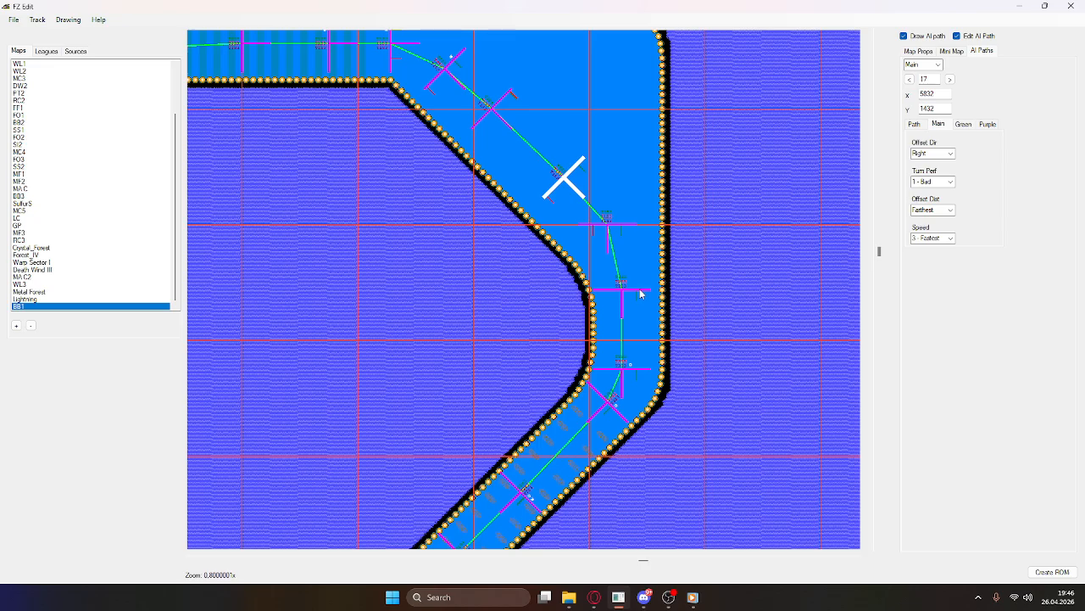
{"action": "key", "text": "r"}
{"action": "left_click_drag", "start_coordinate": [580, 198], "coordinate": [634, 90]}
{"action": "middle_click_drag", "start_coordinate": [640, 173], "coordinate": [655, 340]}
{"action": "left_click_drag", "start_coordinate": [634, 240], "coordinate": [625, 214]}
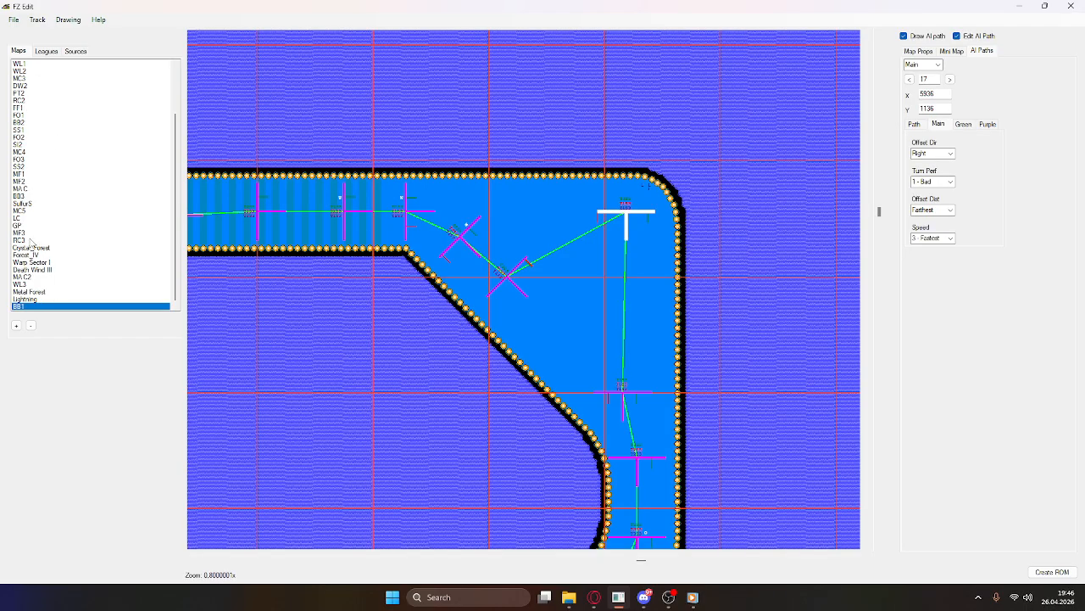
Step: Open the RC3 map and examine how its AI path nodes are placed through the turns, narrow section and zigzag
{"action": "left_click", "coordinate": [30, 241]}
{"action": "scroll", "coordinate": [593, 284], "scroll_direction": "down", "scroll_amount": 3}
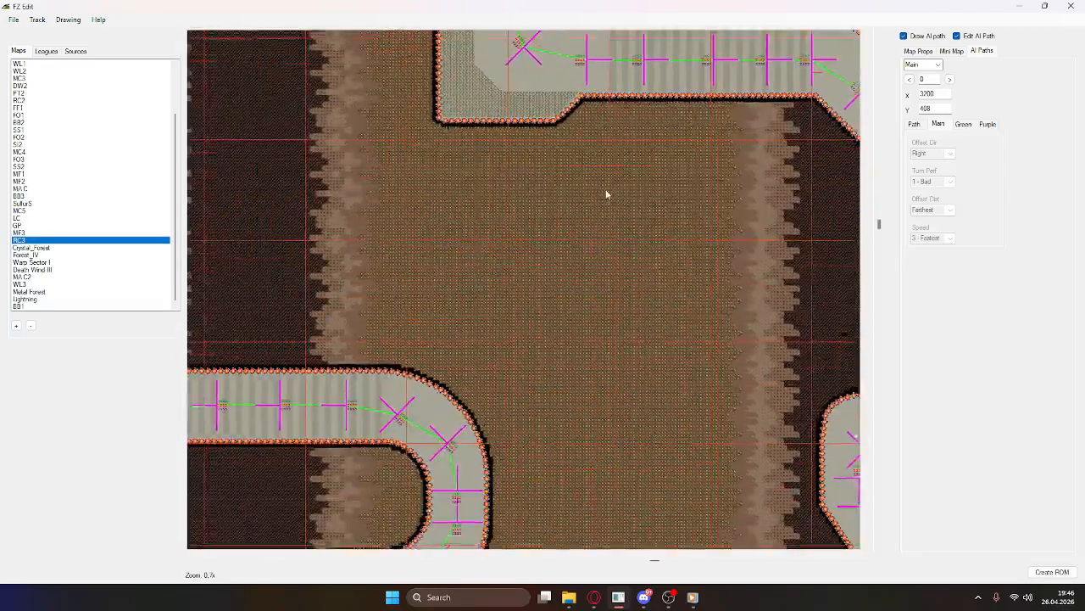
{"action": "middle_click_drag", "start_coordinate": [498, 373], "coordinate": [619, 71]}
{"action": "middle_click_drag", "start_coordinate": [434, 233], "coordinate": [465, 85]}
{"action": "scroll", "coordinate": [379, 436], "scroll_direction": "up", "scroll_amount": 1}
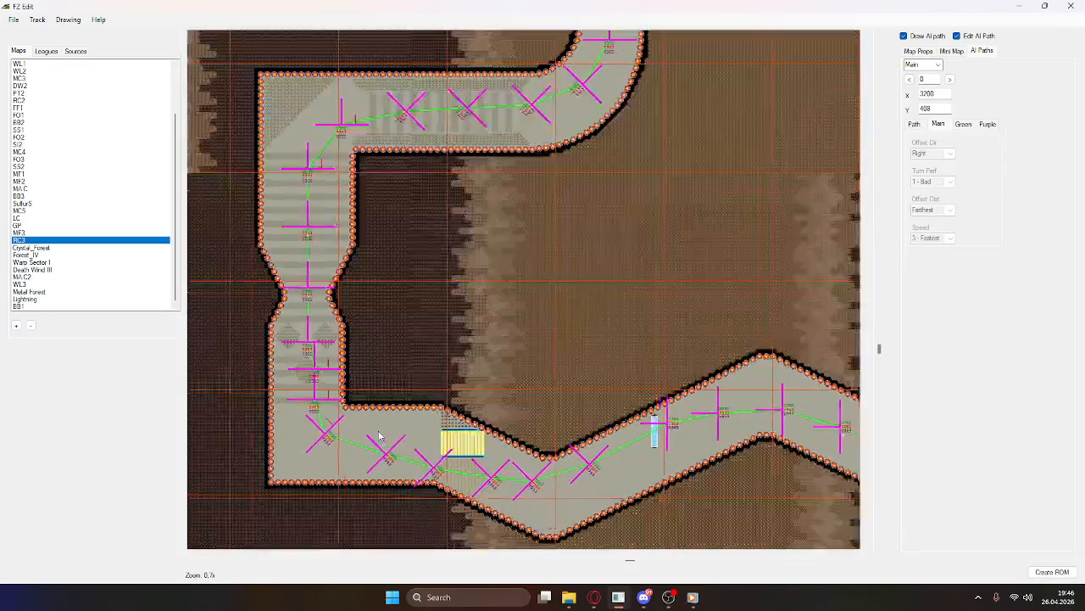
{"action": "scroll", "coordinate": [379, 436], "scroll_direction": "up", "scroll_amount": 2}
{"action": "scroll", "coordinate": [382, 359], "scroll_direction": "down", "scroll_amount": 1}
{"action": "middle_click_drag", "start_coordinate": [268, 261], "coordinate": [315, 287]}
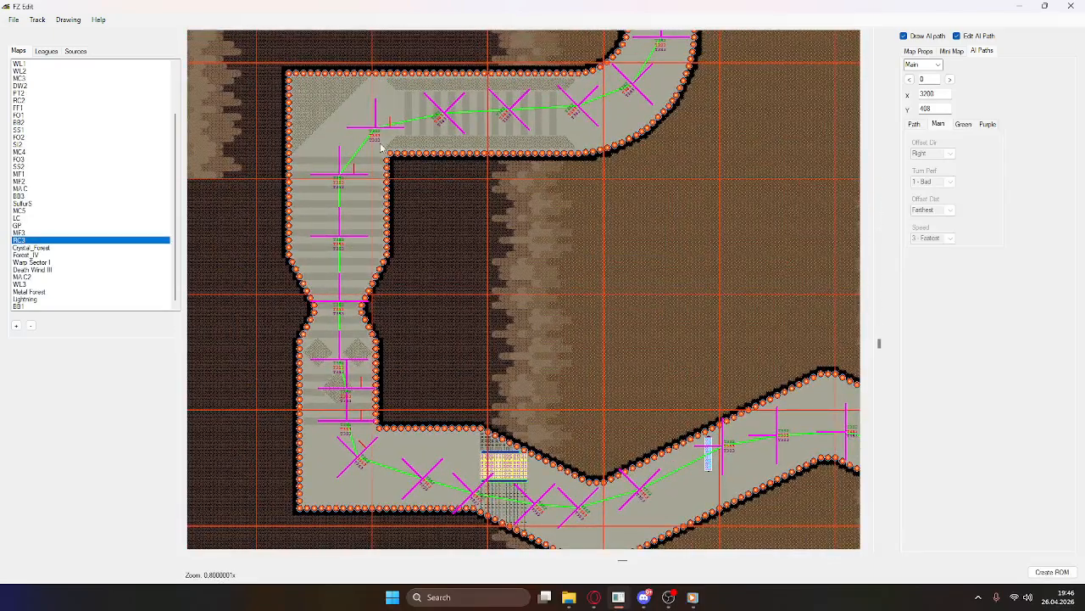
{"action": "scroll", "coordinate": [432, 170], "scroll_direction": "up", "scroll_amount": 1}
{"action": "scroll", "coordinate": [470, 215], "scroll_direction": "down", "scroll_amount": 3}
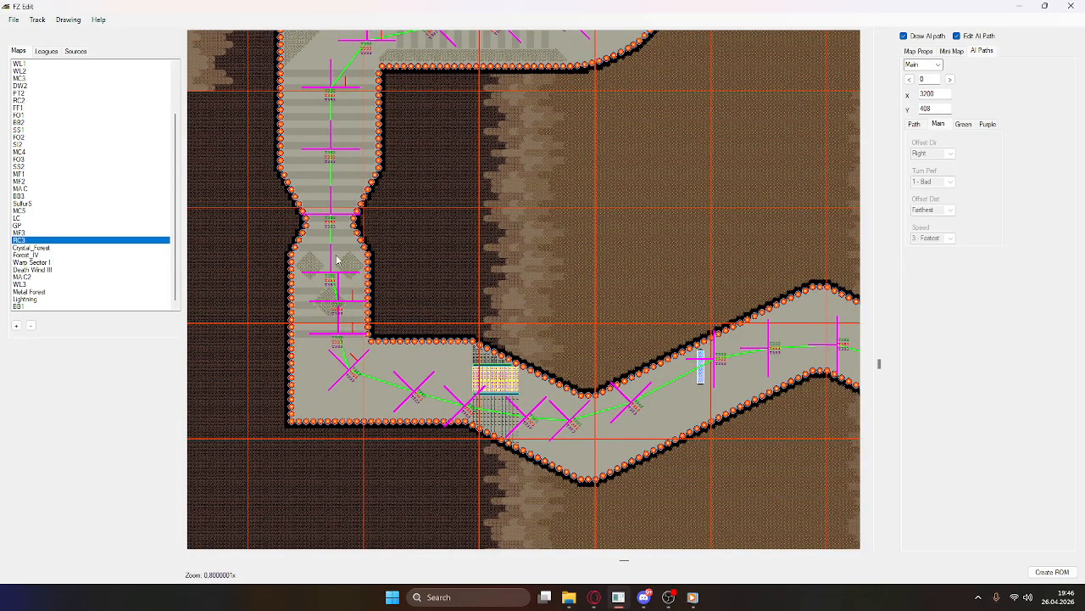
{"action": "middle_click_drag", "start_coordinate": [780, 254], "coordinate": [897, 328]}
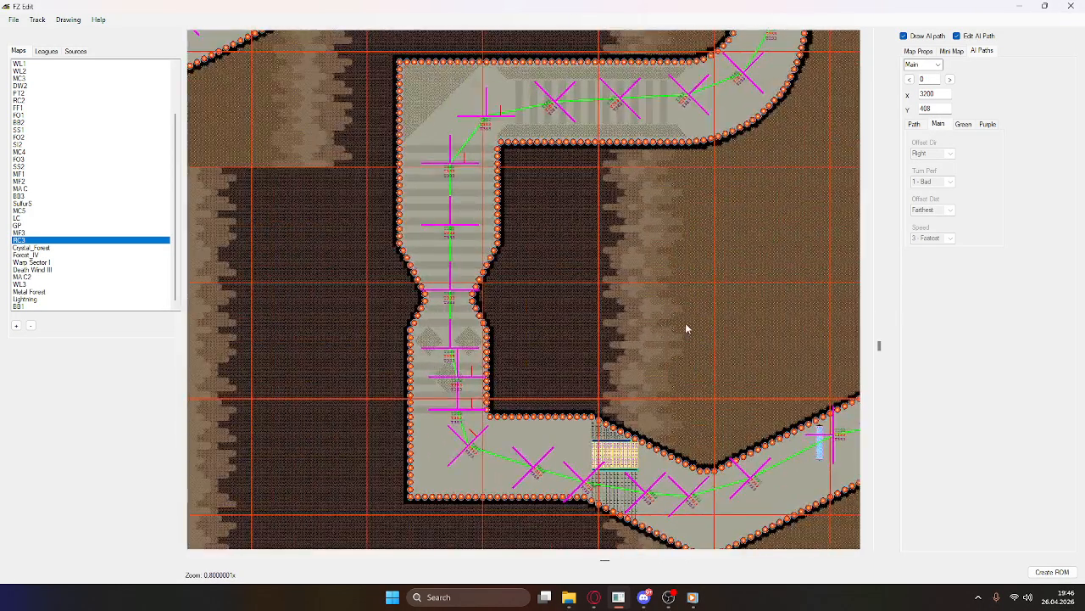
{"action": "scroll", "coordinate": [686, 327], "scroll_direction": "up", "scroll_amount": 1, "text": "ctrl"}
{"action": "middle_click_drag", "start_coordinate": [686, 327], "coordinate": [546, 288]}
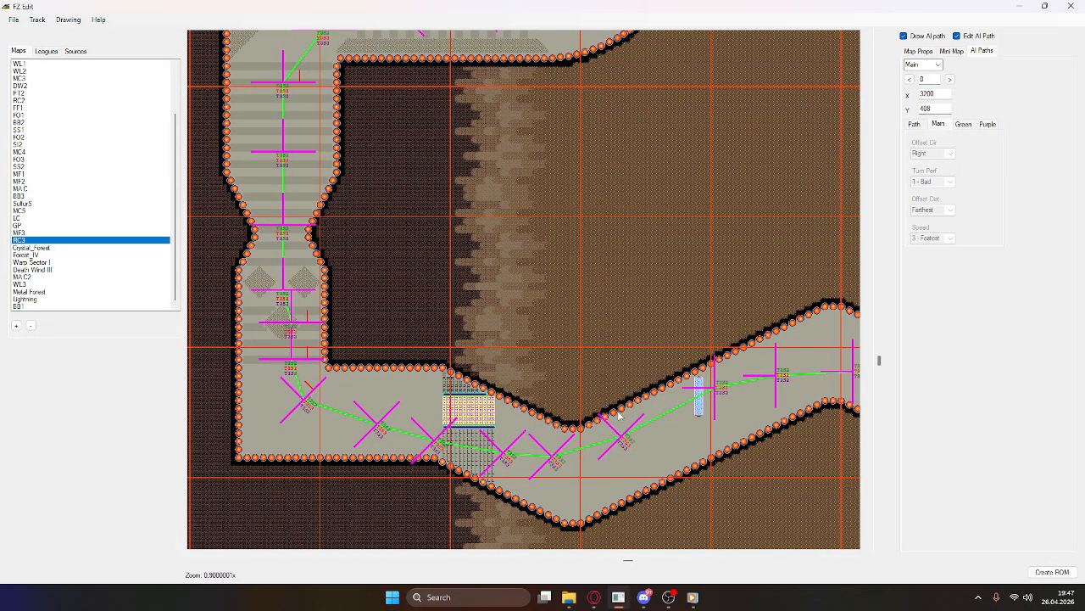
{"action": "middle_click_drag", "start_coordinate": [654, 430], "coordinate": [532, 363]}
{"action": "middle_click_drag", "start_coordinate": [670, 335], "coordinate": [616, 351]}
{"action": "middle_click_drag", "start_coordinate": [578, 292], "coordinate": [579, 348]}
{"action": "scroll", "coordinate": [602, 332], "scroll_direction": "down", "scroll_amount": 1}
{"action": "scroll", "coordinate": [602, 333], "scroll_direction": "down", "scroll_amount": 1}
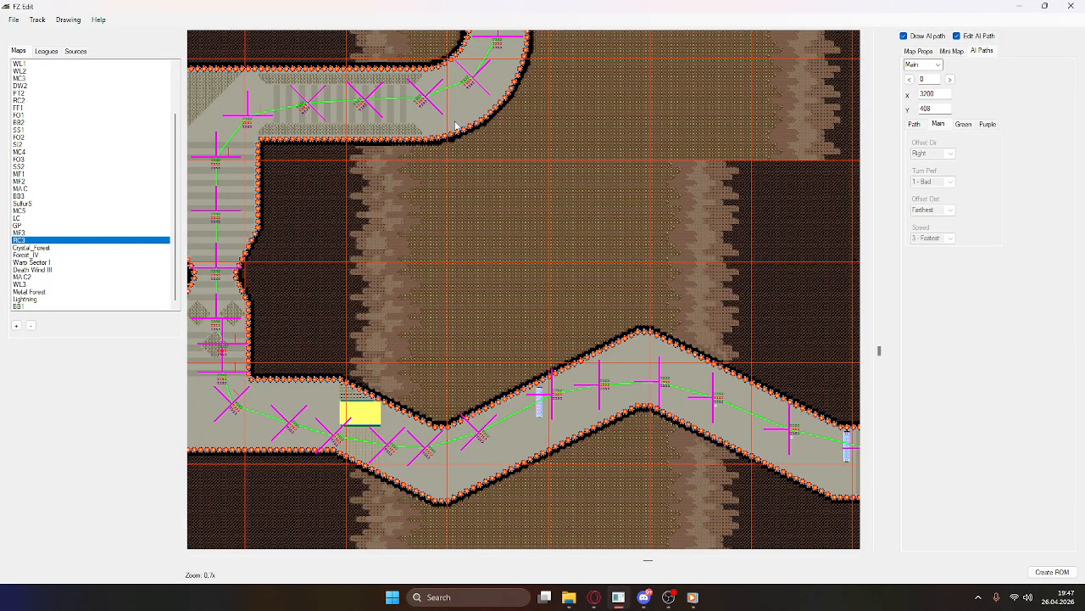
Step: Examine the Main offset, turn performance and speed settings of RC3 nodes 67, 51, 58 and 64
{"action": "left_click", "coordinate": [307, 105]}
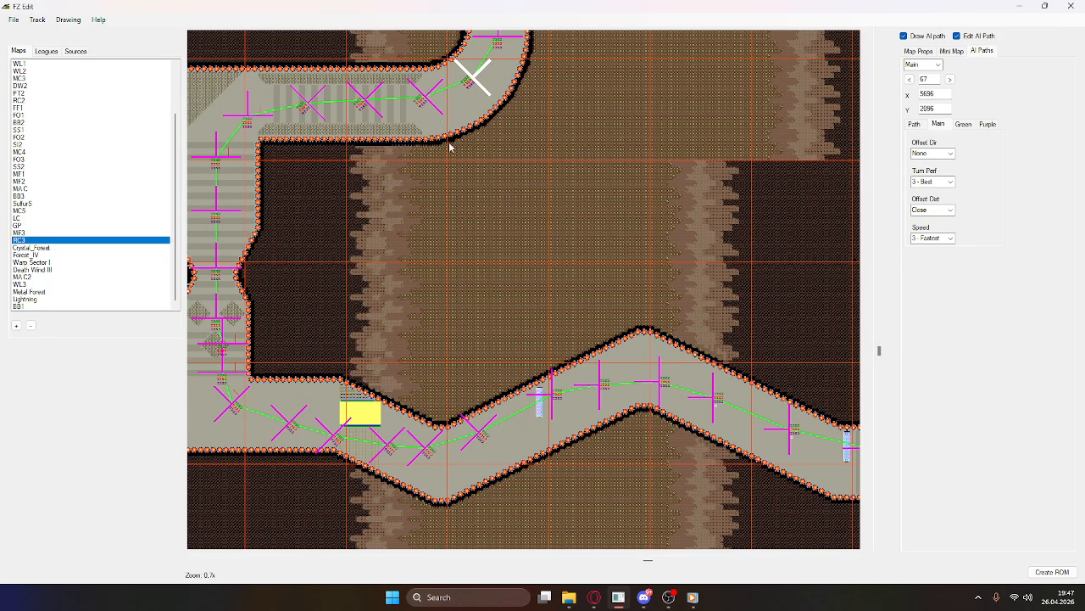
{"action": "left_click", "coordinate": [481, 441]}
{"action": "left_click", "coordinate": [420, 449]}
{"action": "left_click", "coordinate": [483, 437]}
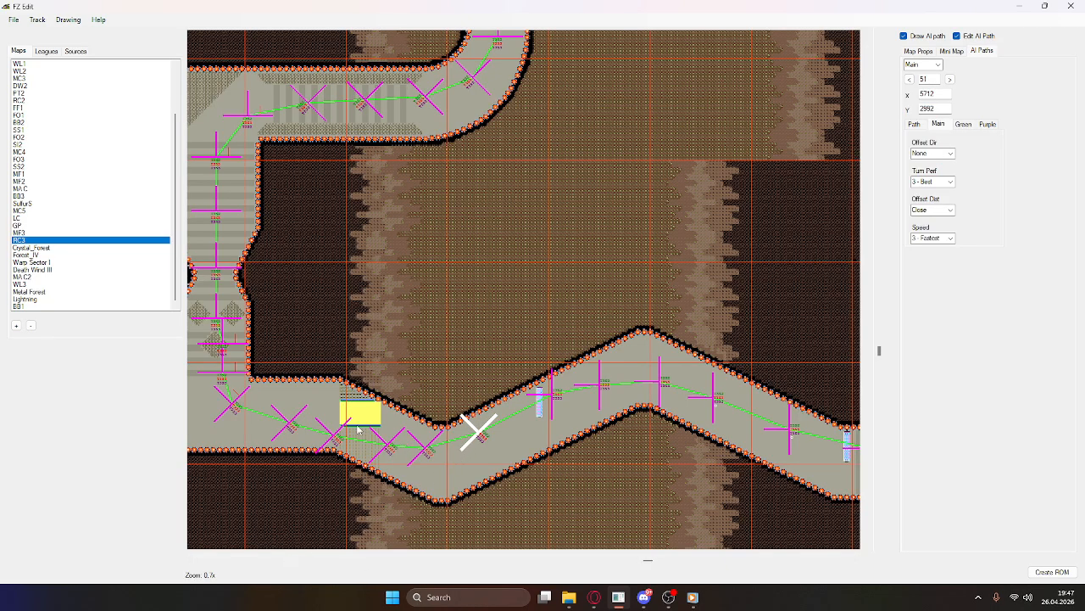
{"action": "left_click", "coordinate": [222, 345]}
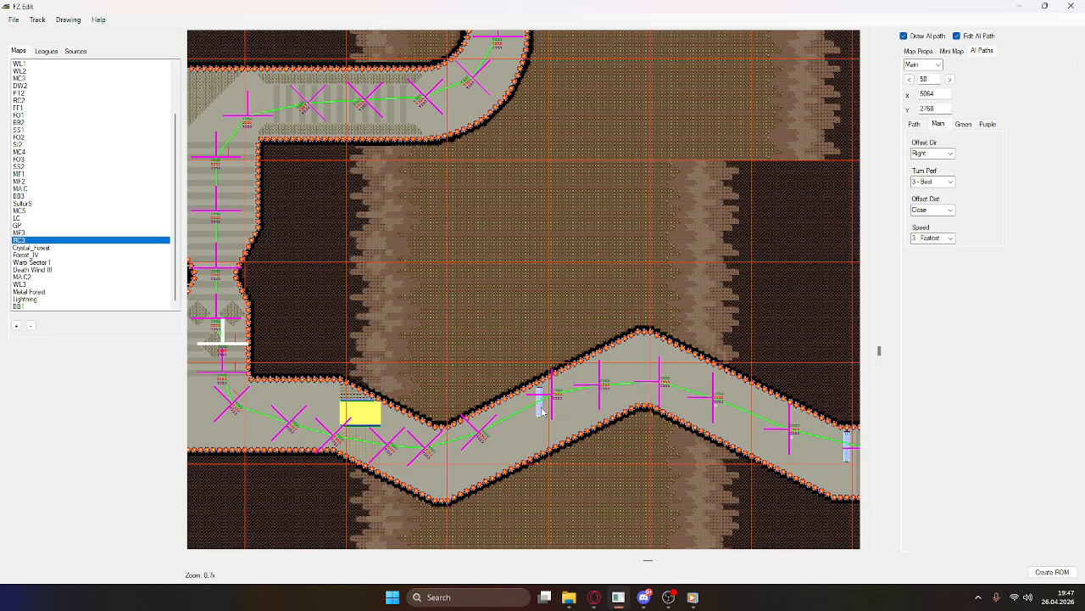
{"action": "middle_click_drag", "start_coordinate": [440, 186], "coordinate": [368, 212]}
{"action": "left_click", "coordinate": [384, 245]}
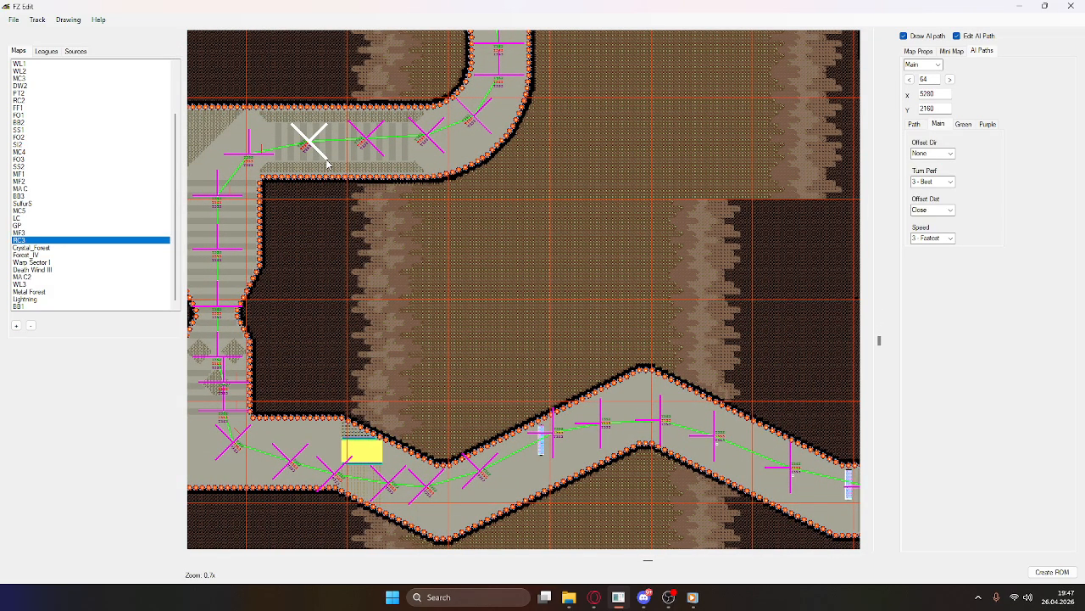
{"action": "left_click", "coordinate": [520, 355]}
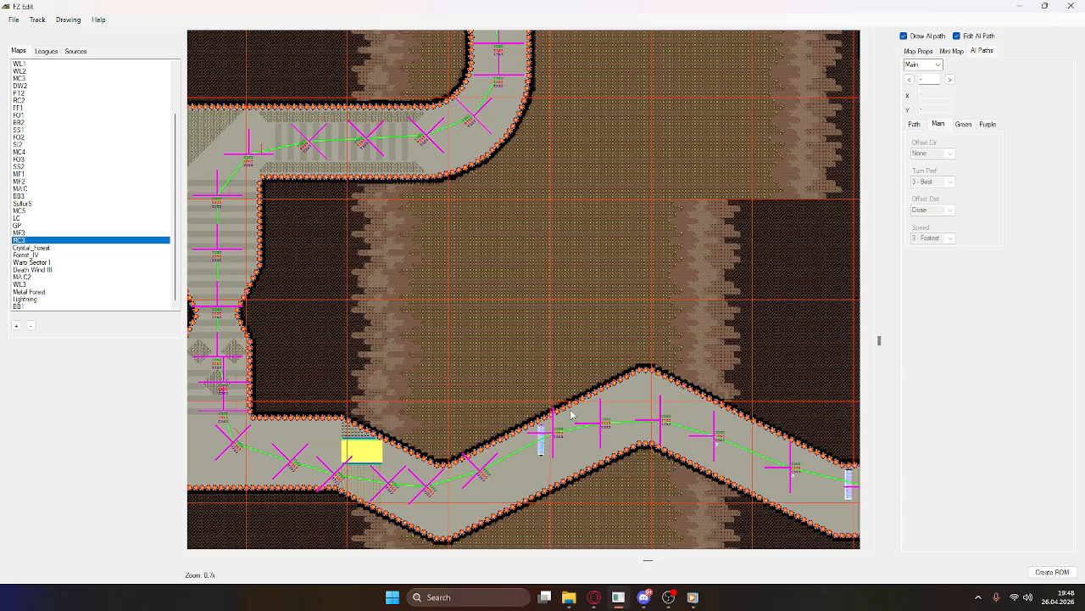
Step: Move RC3 Main path node 64 onto the neighbouring corner node and back onto the striped straight, to about X 5296, Y 2168
{"action": "left_click", "coordinate": [308, 142]}
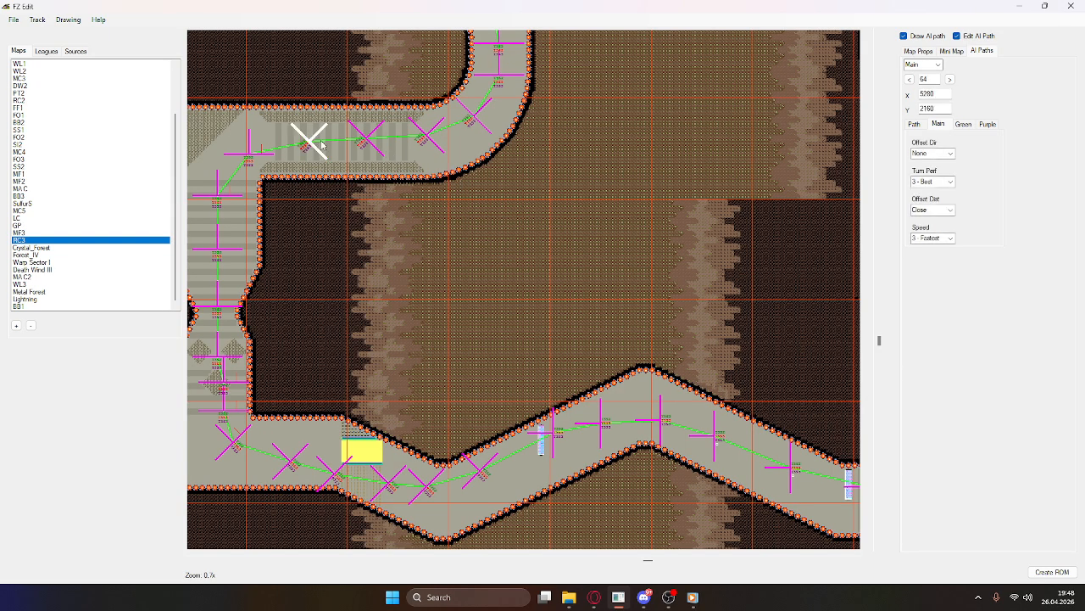
{"action": "left_click_drag", "start_coordinate": [308, 143], "coordinate": [248, 153]}
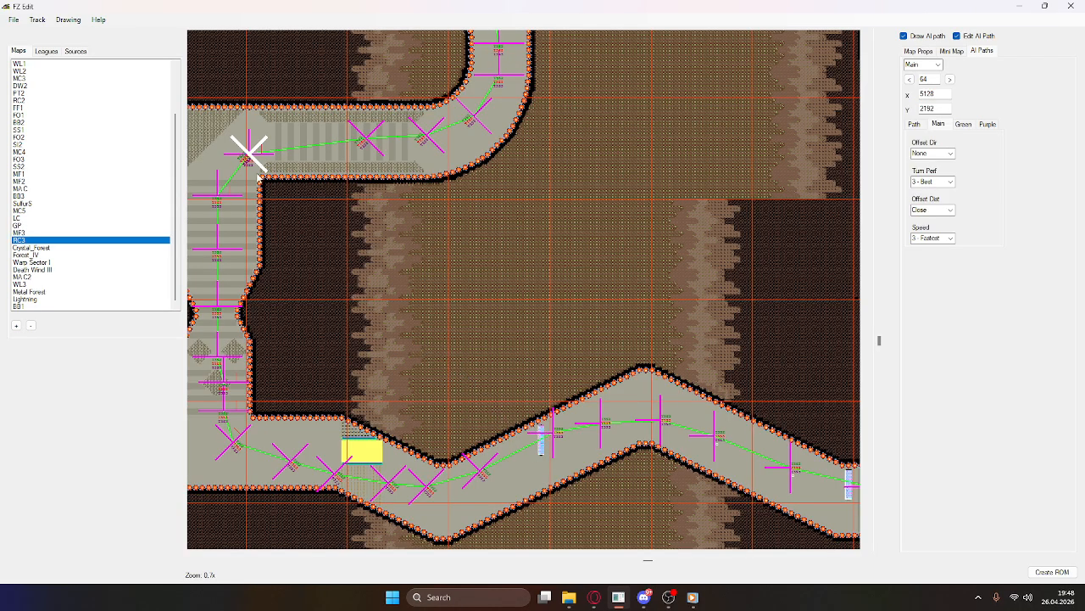
{"action": "left_click_drag", "start_coordinate": [256, 150], "coordinate": [318, 147]}
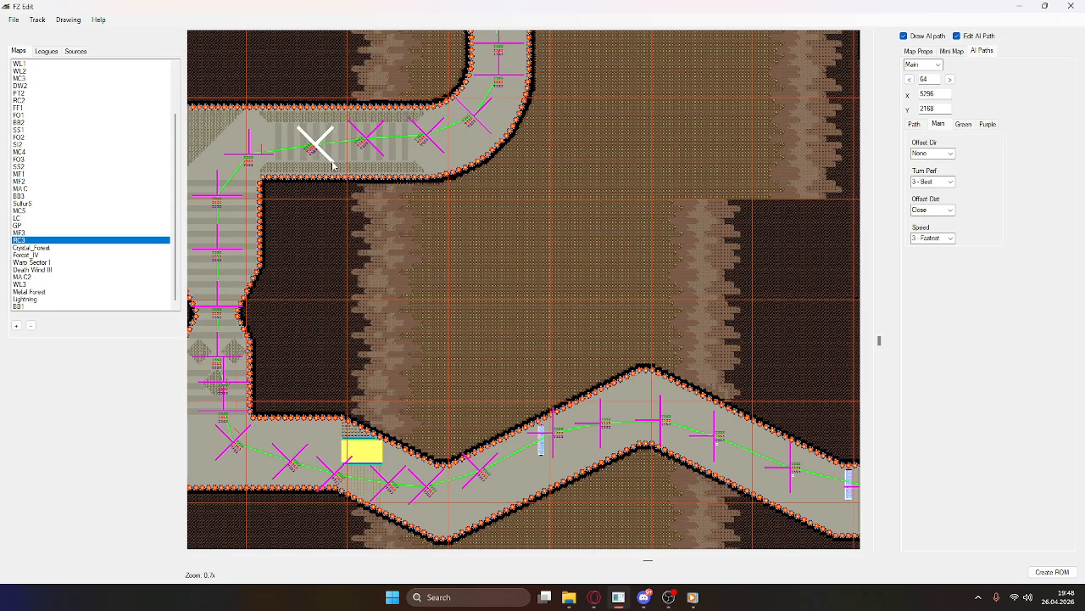
Step: Rotate RC3 Main path node 64 through several directions and back to its diagonal orientation
{"action": "middle_click_drag", "start_coordinate": [375, 131], "coordinate": [386, 171]}
{"action": "right_click", "coordinate": [323, 177]}
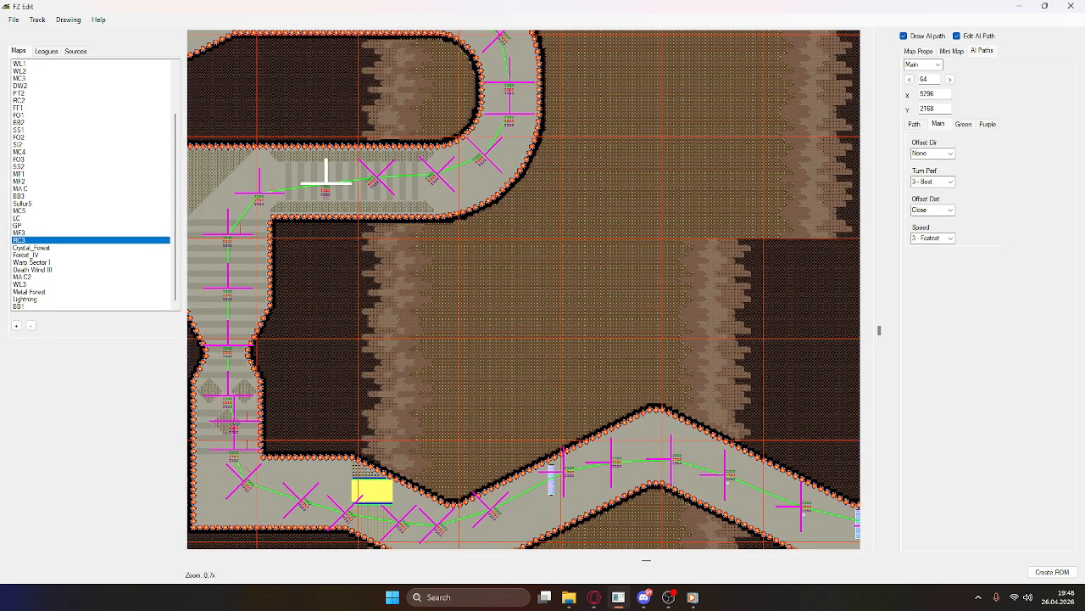
{"action": "right_click", "coordinate": [326, 176]}
{"action": "right_click", "coordinate": [327, 177]}
{"action": "middle_click_drag", "start_coordinate": [321, 182], "coordinate": [424, 178]}
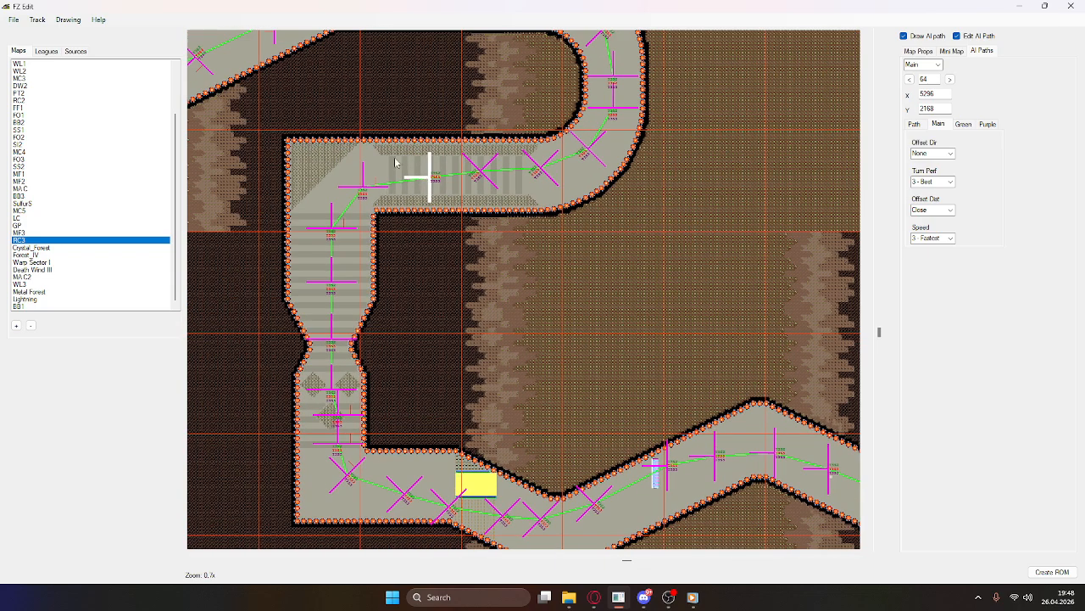
{"action": "key", "text": "e"}
{"action": "key", "text": "e"}
{"action": "key", "text": "e"}
{"action": "middle_click_drag", "start_coordinate": [505, 193], "coordinate": [454, 189]}
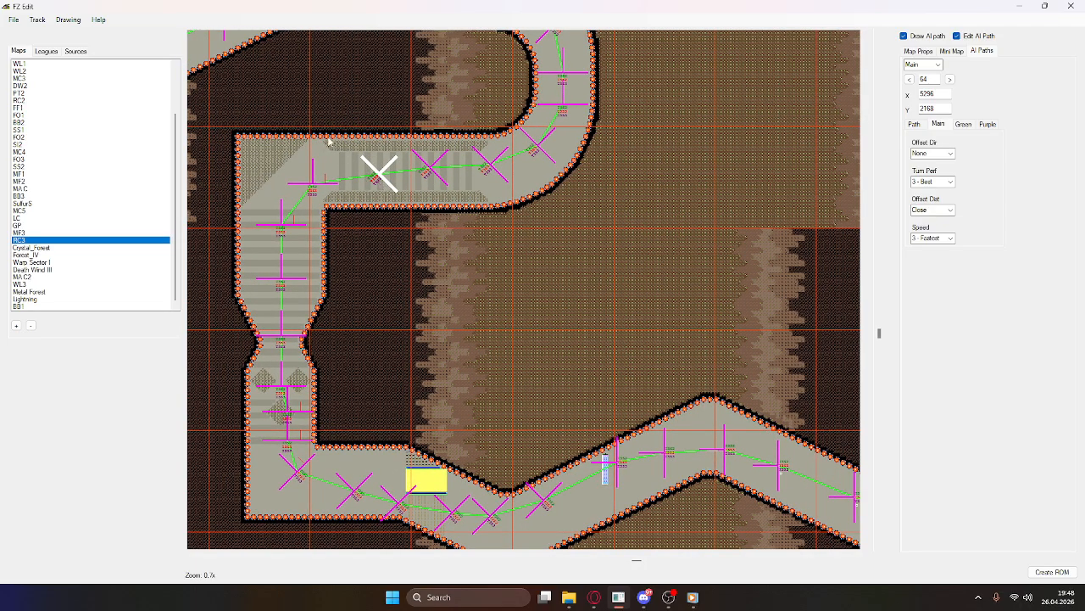
{"action": "middle_click_drag", "start_coordinate": [510, 313], "coordinate": [554, 377]}
{"action": "middle_click_drag", "start_coordinate": [525, 262], "coordinate": [596, 366]}
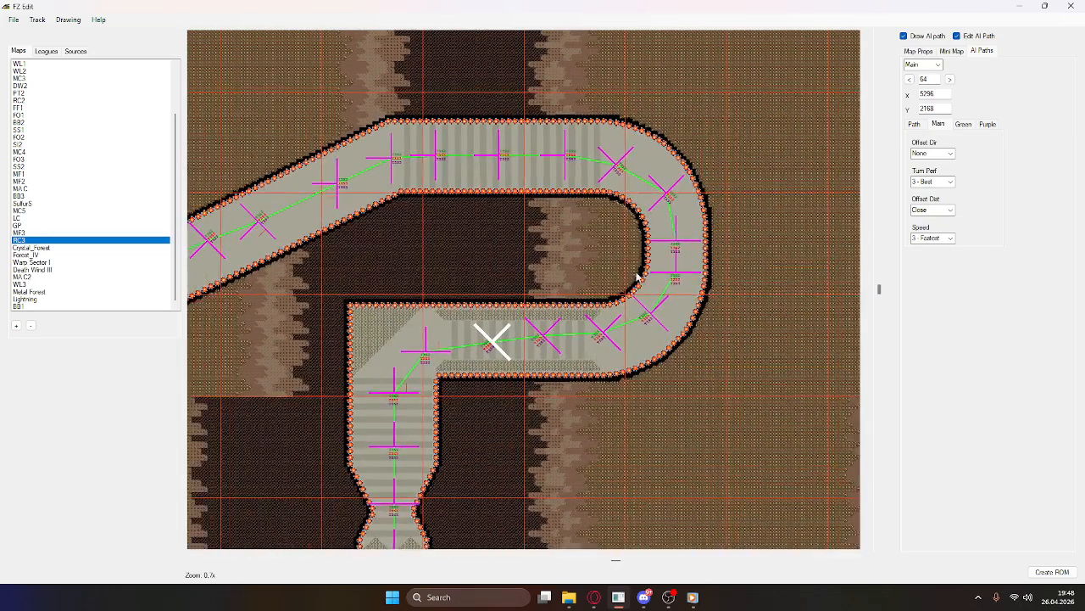
{"action": "scroll", "coordinate": [637, 274], "scroll_direction": "down", "scroll_amount": 1}
{"action": "scroll", "coordinate": [554, 244], "scroll_direction": "down", "scroll_amount": 1}
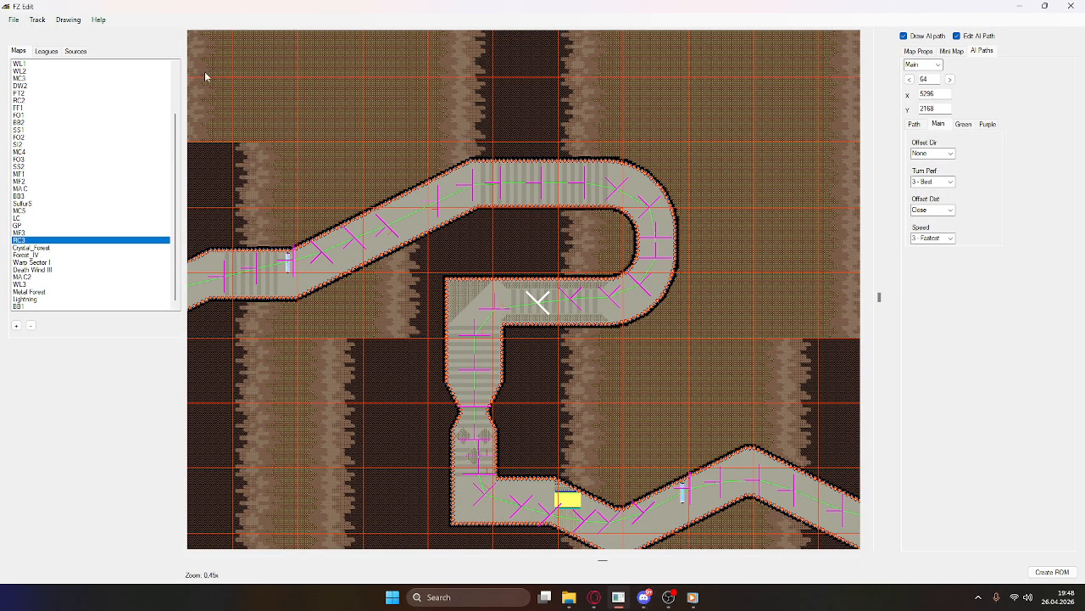
Step: Try to create the ROM as an SNES ROM file named Test in the Tutorials folder, and dismiss the compile report
{"action": "left_click", "coordinate": [1054, 573]}
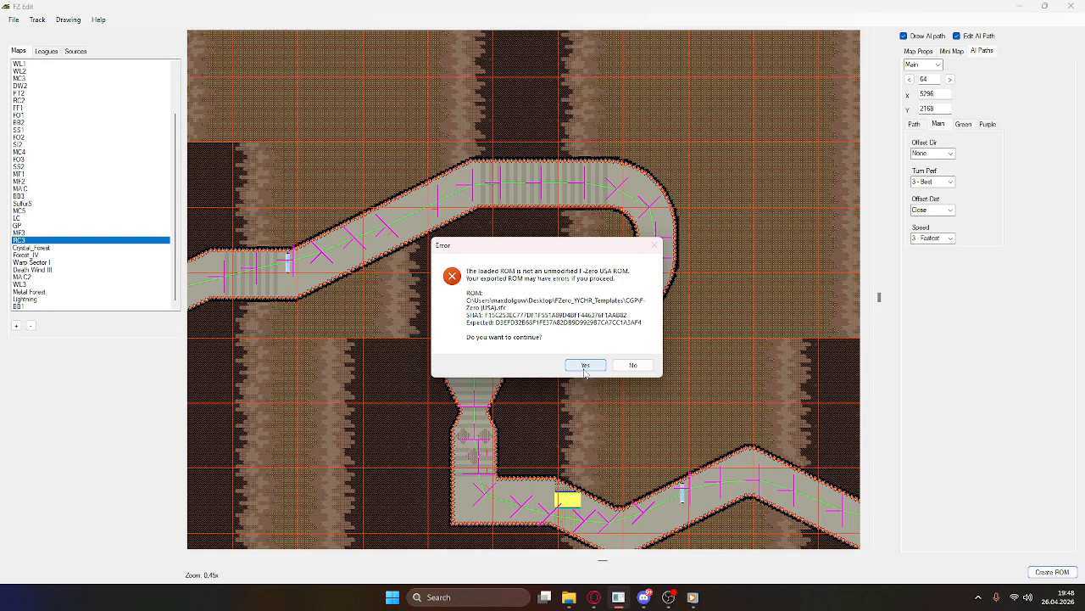
{"action": "left_click", "coordinate": [584, 366]}
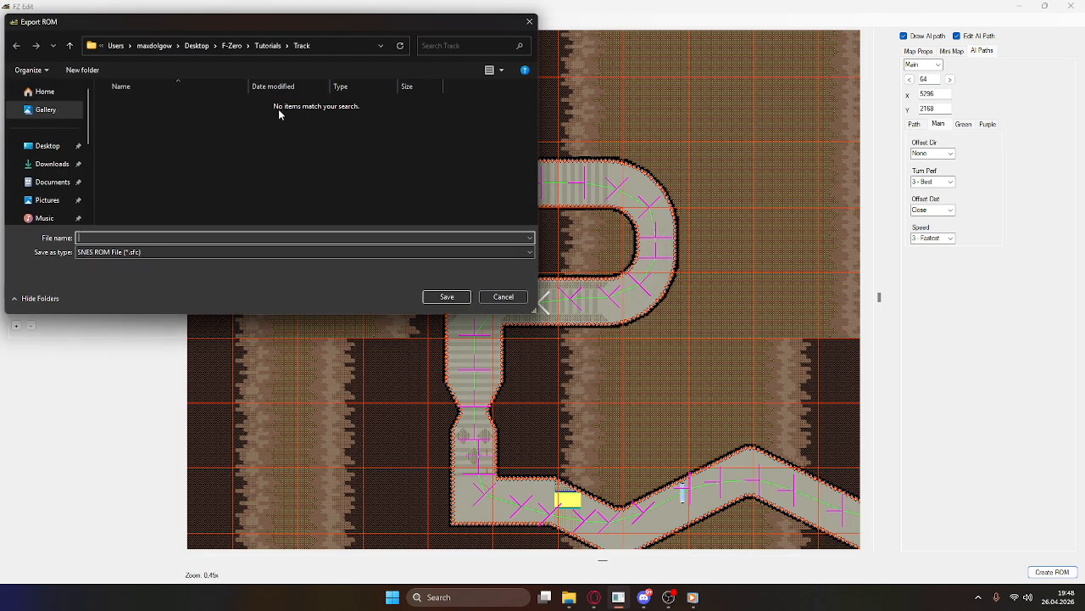
{"action": "left_click", "coordinate": [268, 46]}
{"action": "left_click", "coordinate": [105, 259]}
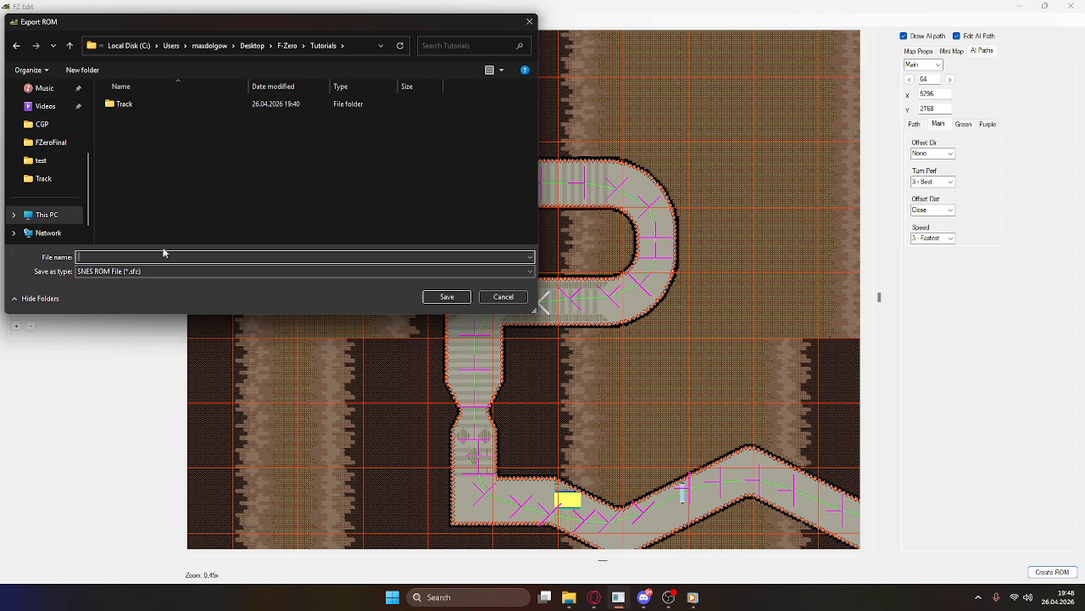
{"action": "type", "text": "Test"}
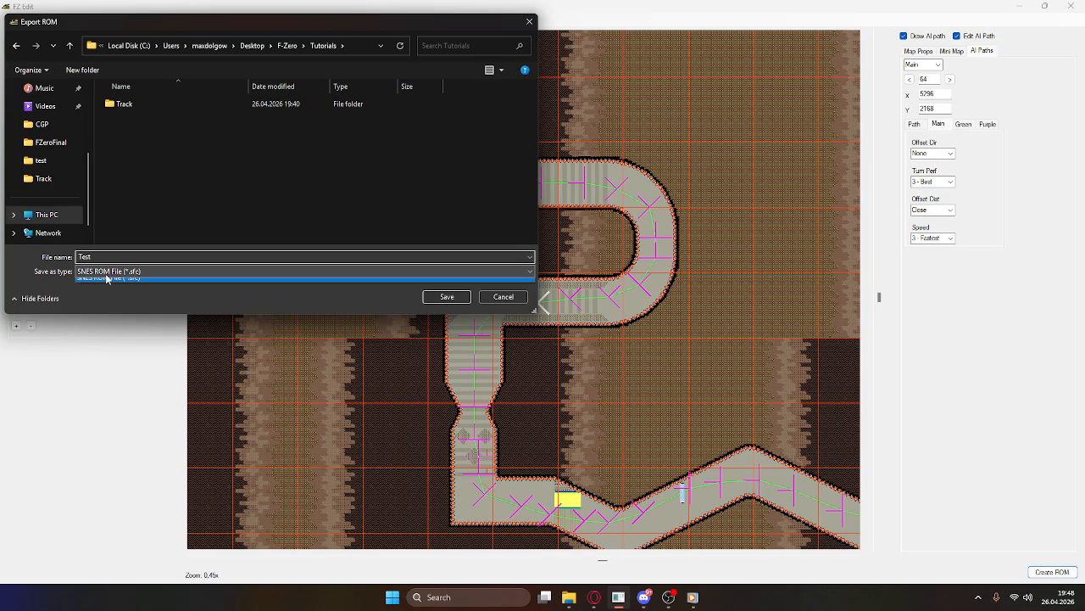
{"action": "left_click", "coordinate": [110, 271]}
{"action": "left_click", "coordinate": [144, 280]}
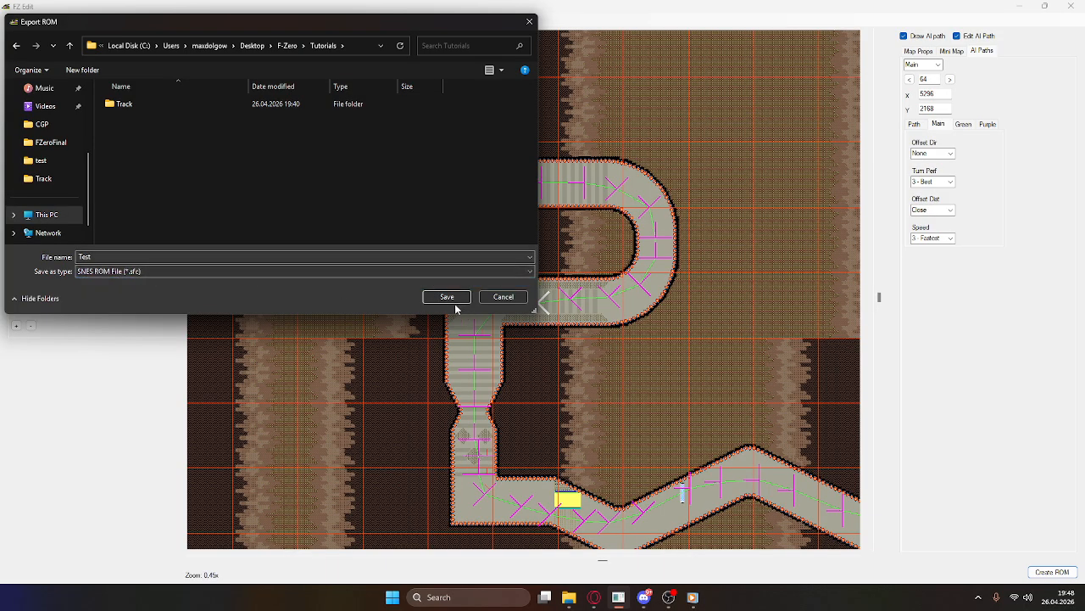
{"action": "left_click", "coordinate": [447, 296]}
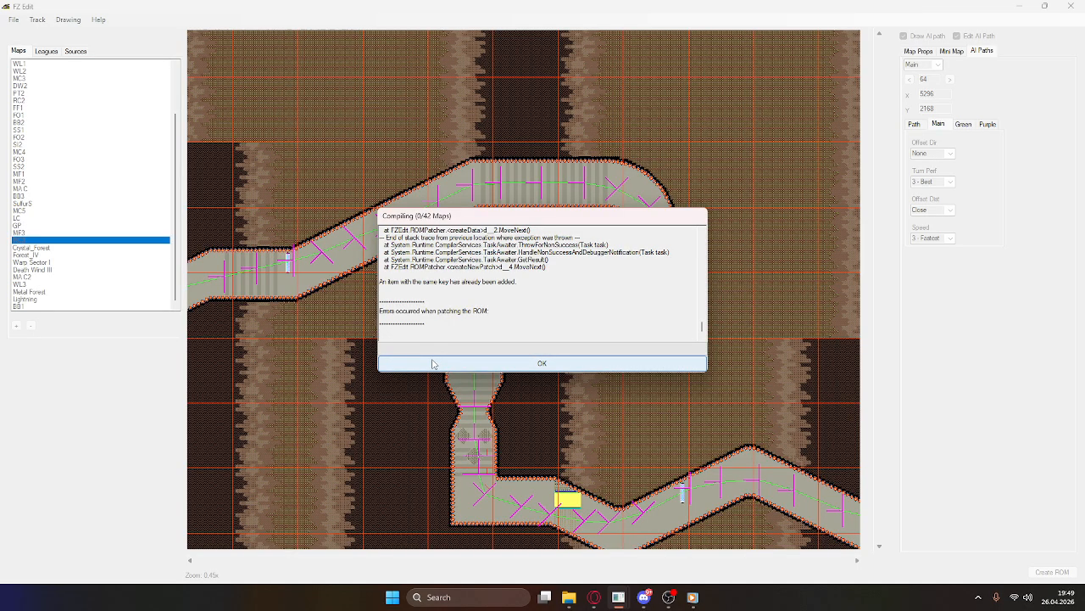
{"action": "scroll", "coordinate": [521, 305], "scroll_direction": "up", "scroll_amount": 1}
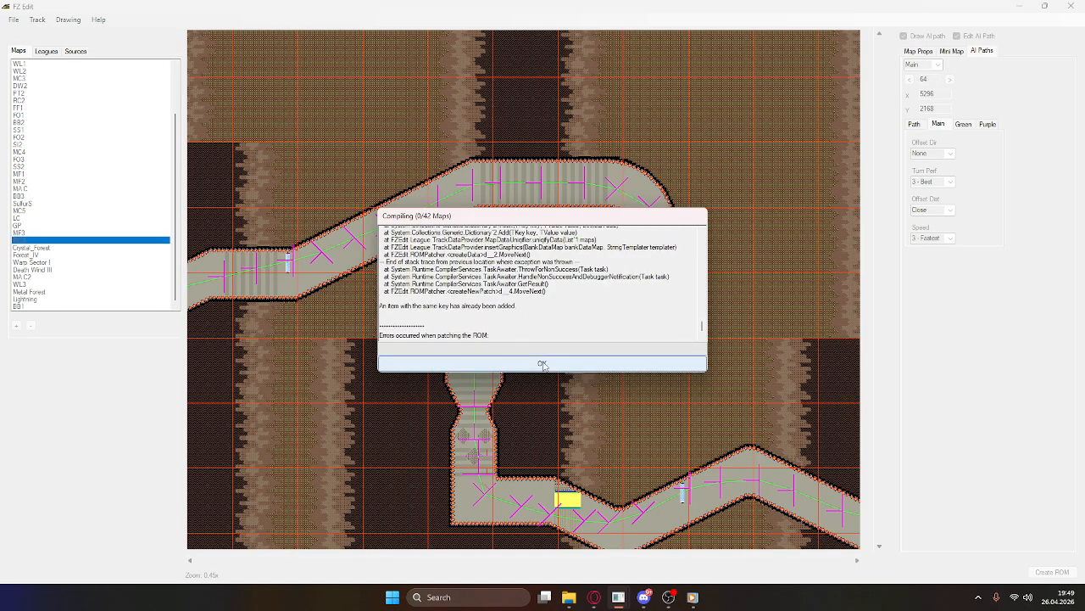
{"action": "left_click", "coordinate": [543, 365]}
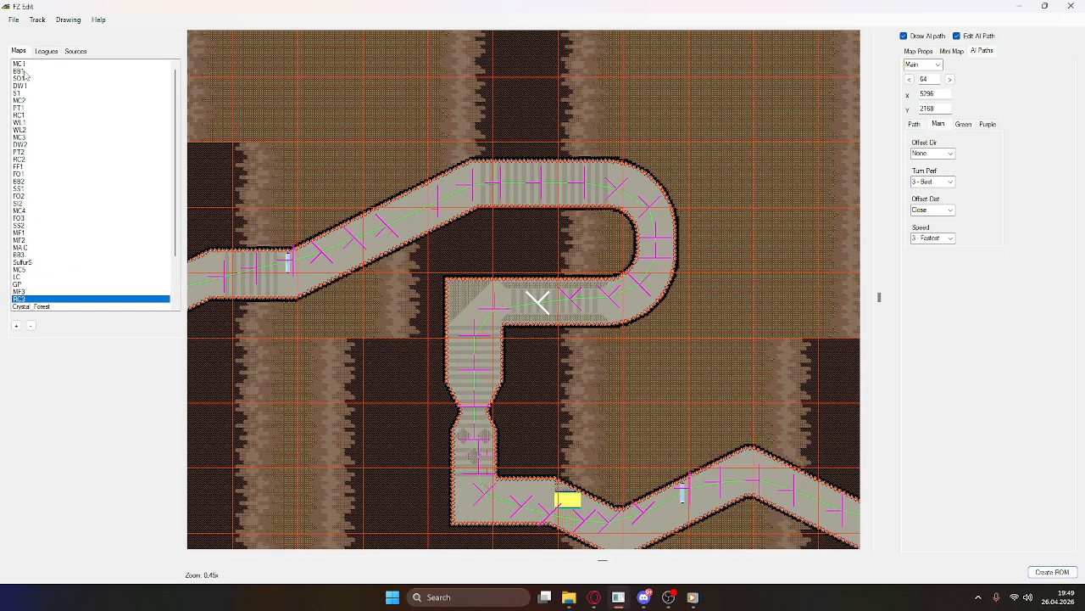
Step: Check the map list for duplicate BB1 entries, opening the one at the end and selecting the one after MC1
{"action": "scroll", "coordinate": [52, 257], "scroll_direction": "up", "scroll_amount": 2}
{"action": "scroll", "coordinate": [52, 257], "scroll_direction": "down", "scroll_amount": 2}
{"action": "left_click", "coordinate": [25, 306]}
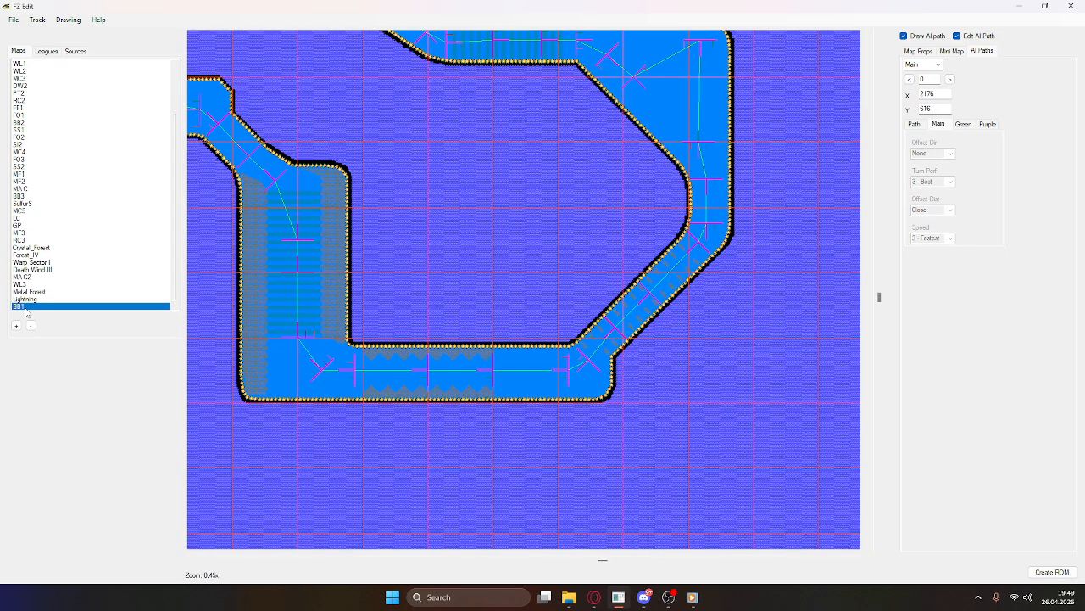
{"action": "scroll", "coordinate": [33, 271], "scroll_direction": "up", "scroll_amount": 3}
{"action": "left_click", "coordinate": [28, 71]}
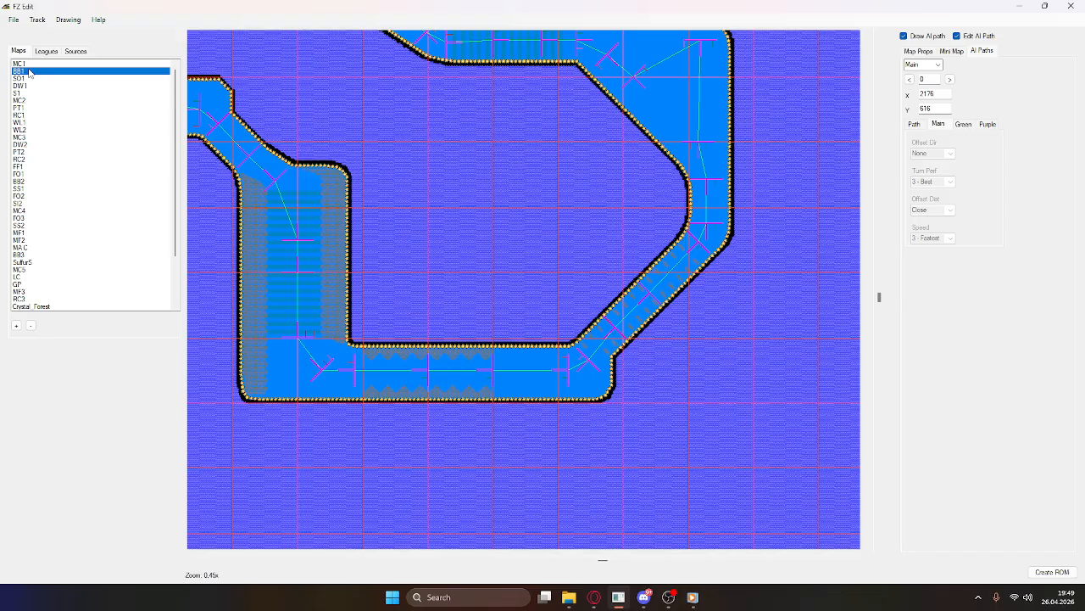
Step: Remove the duplicate BB1 entry after Lightning from the map list
{"action": "scroll", "coordinate": [38, 254], "scroll_direction": "down", "scroll_amount": 3}
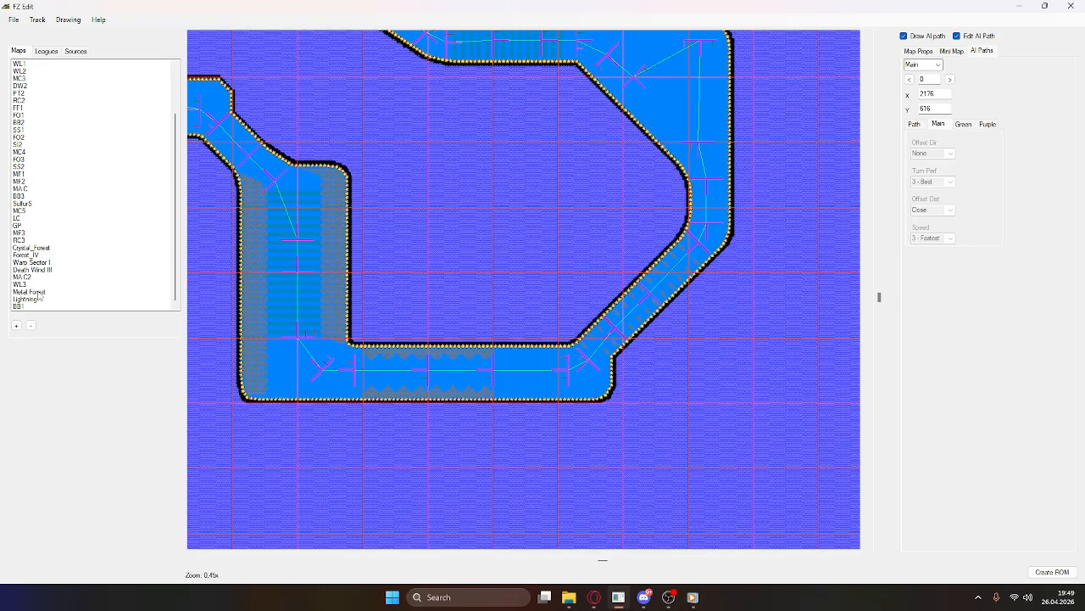
{"action": "left_click", "coordinate": [50, 306]}
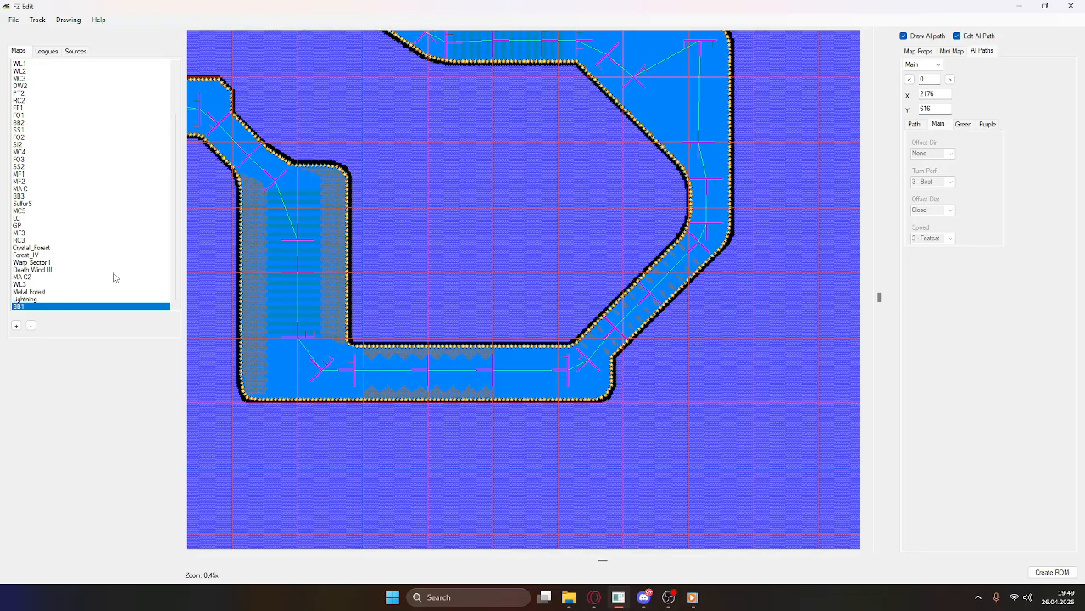
{"action": "left_click", "coordinate": [32, 326]}
{"action": "scroll", "coordinate": [60, 242], "scroll_direction": "up", "scroll_amount": 3}
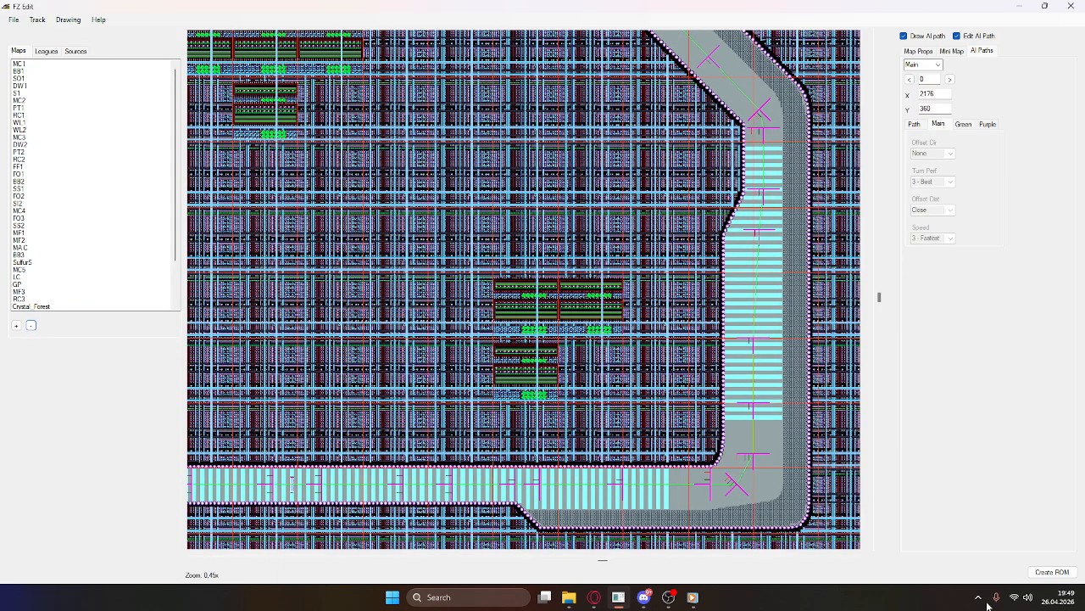
Step: Create the ROM despite the modified base ROM, export it as SNES ROM file test in the Tutorials folder, and dismiss the compile report
{"action": "left_click", "coordinate": [1051, 573]}
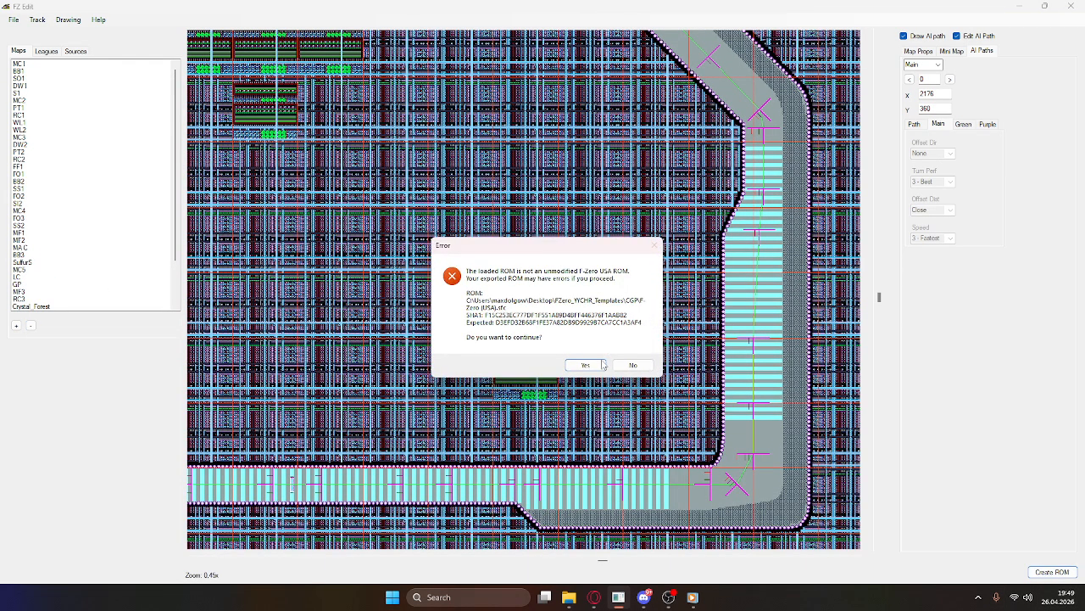
{"action": "left_click", "coordinate": [598, 364]}
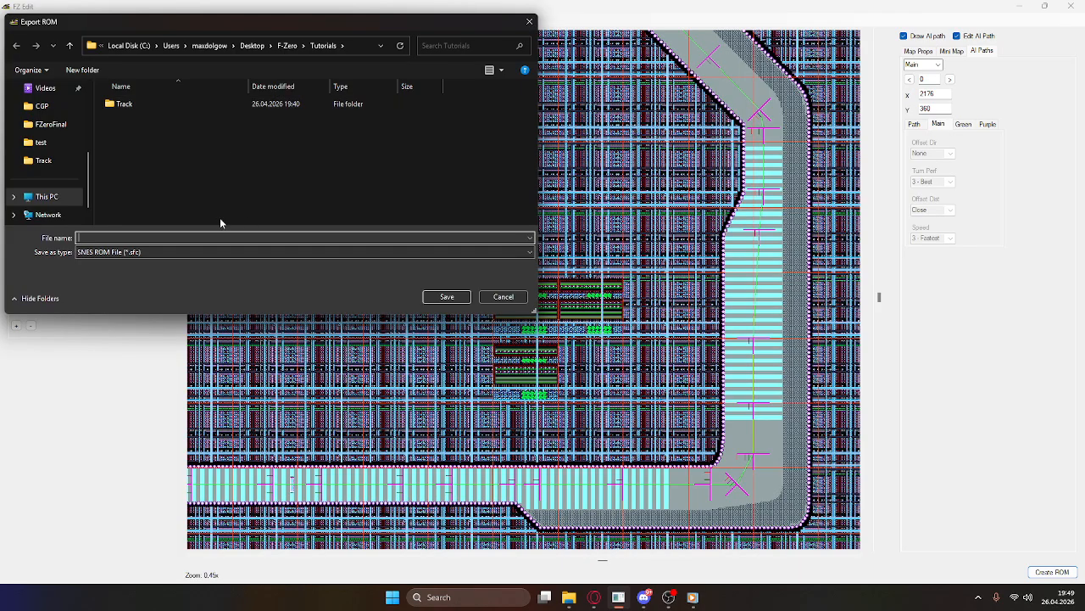
{"action": "type", "text": "test"}
{"action": "key", "text": "Return"}
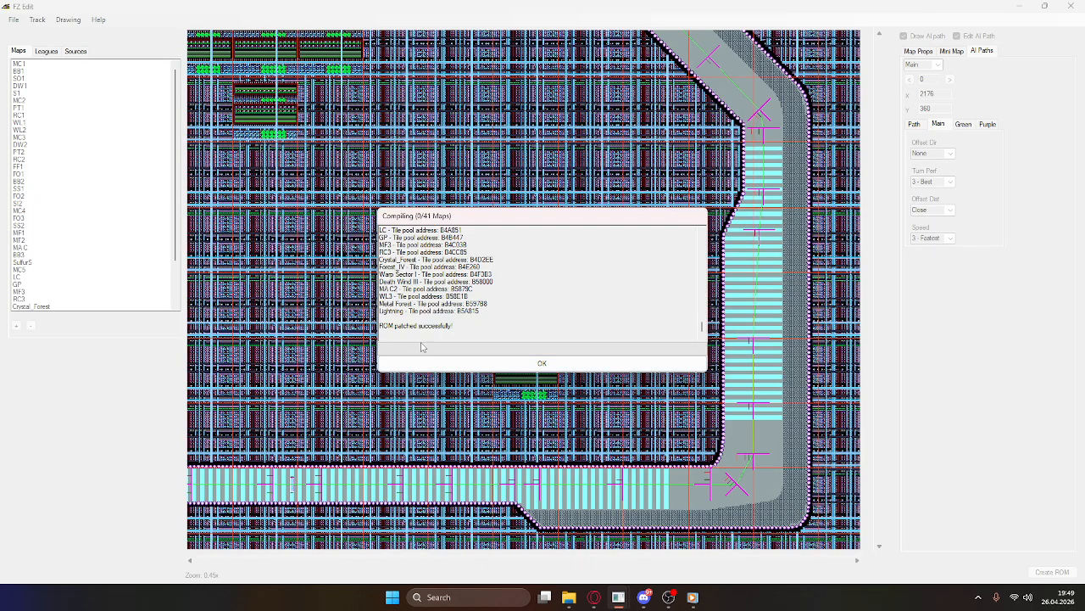
{"action": "left_click", "coordinate": [454, 363]}
Step: Launch test.sfc from the Tutorials folder in the emulator to check that it starts, then close it and return to FZ Edit
{"action": "left_click", "coordinate": [568, 597]}
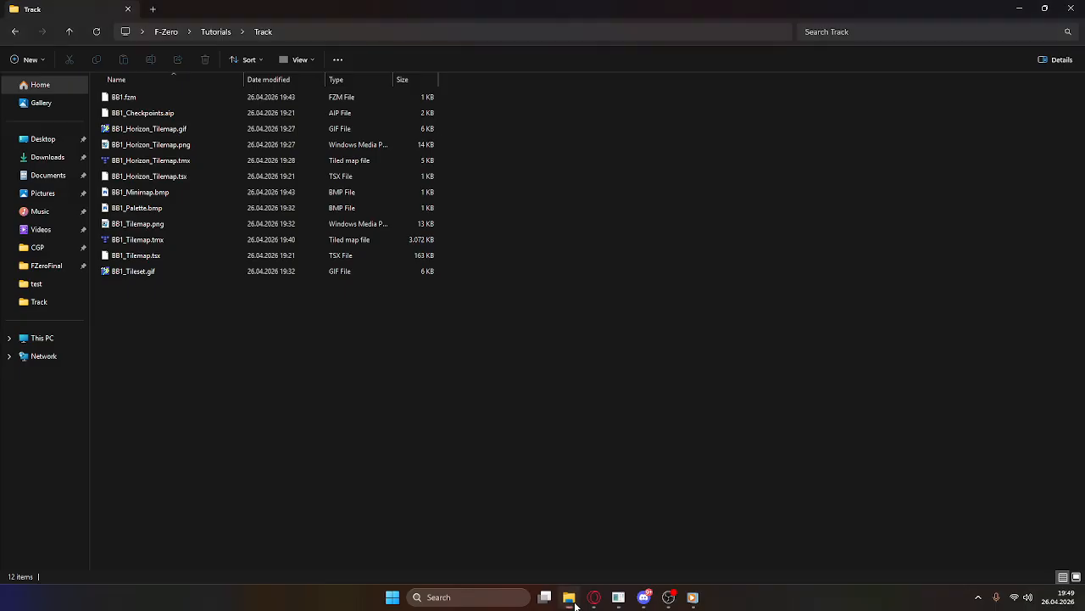
{"action": "left_click", "coordinate": [69, 32]}
{"action": "double_click", "coordinate": [127, 112]}
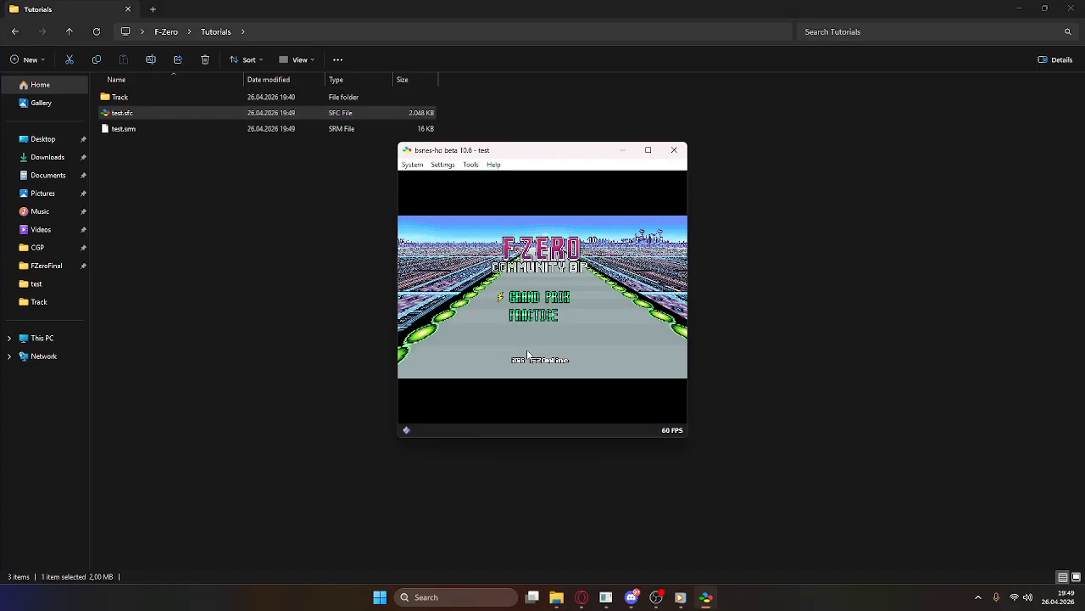
{"action": "left_click", "coordinate": [674, 149]}
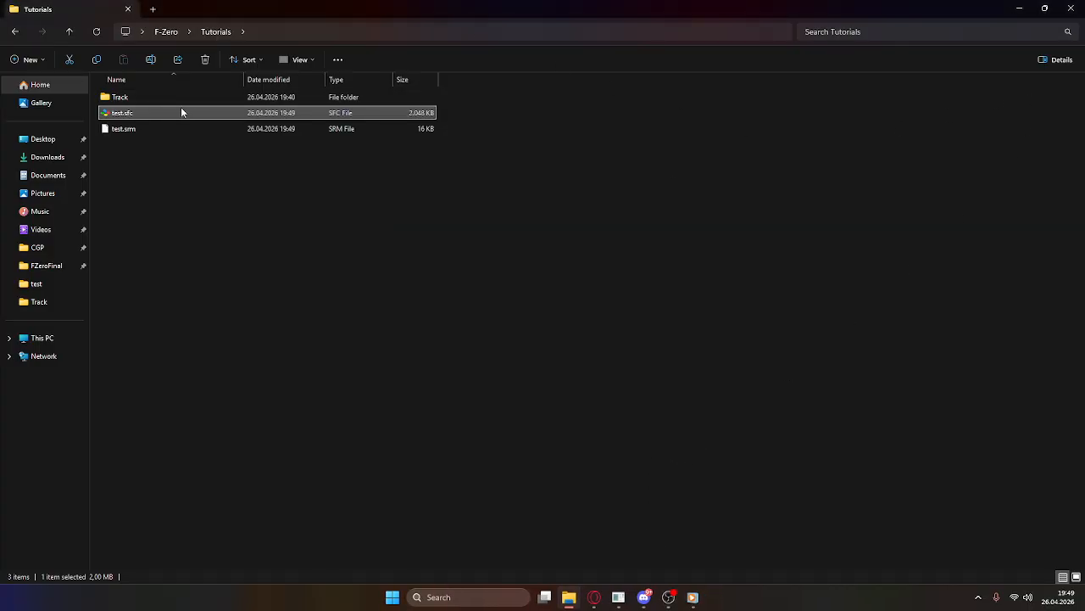
{"action": "left_click", "coordinate": [1021, 6]}
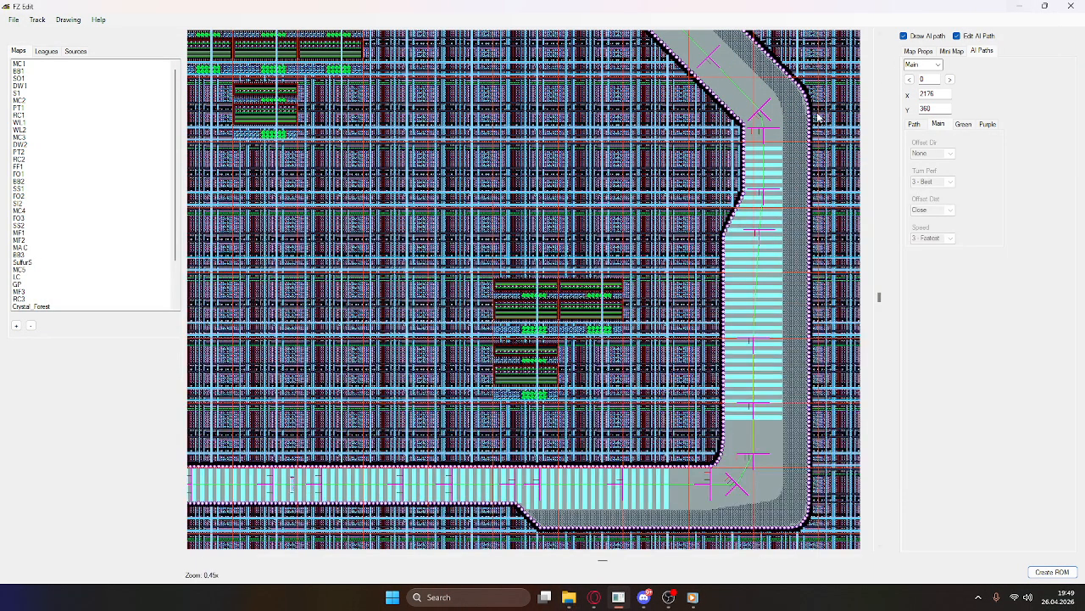
{"action": "scroll", "coordinate": [543, 356], "scroll_direction": "down", "scroll_amount": 5}
{"action": "scroll", "coordinate": [543, 356], "scroll_direction": "down", "scroll_amount": 1}
{"action": "scroll", "coordinate": [601, 330], "scroll_direction": "up", "scroll_amount": 2}
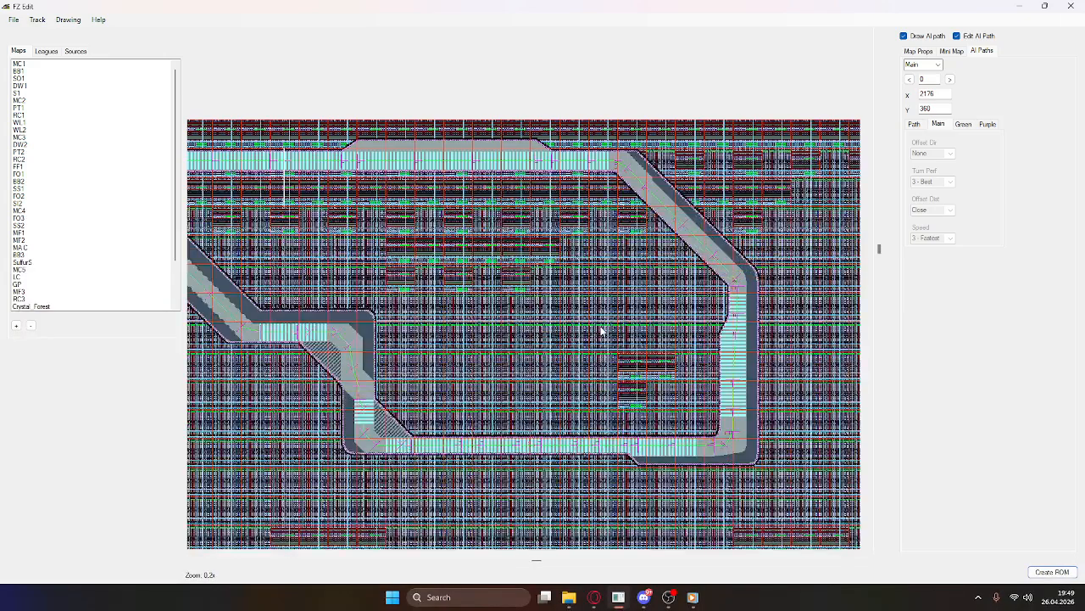